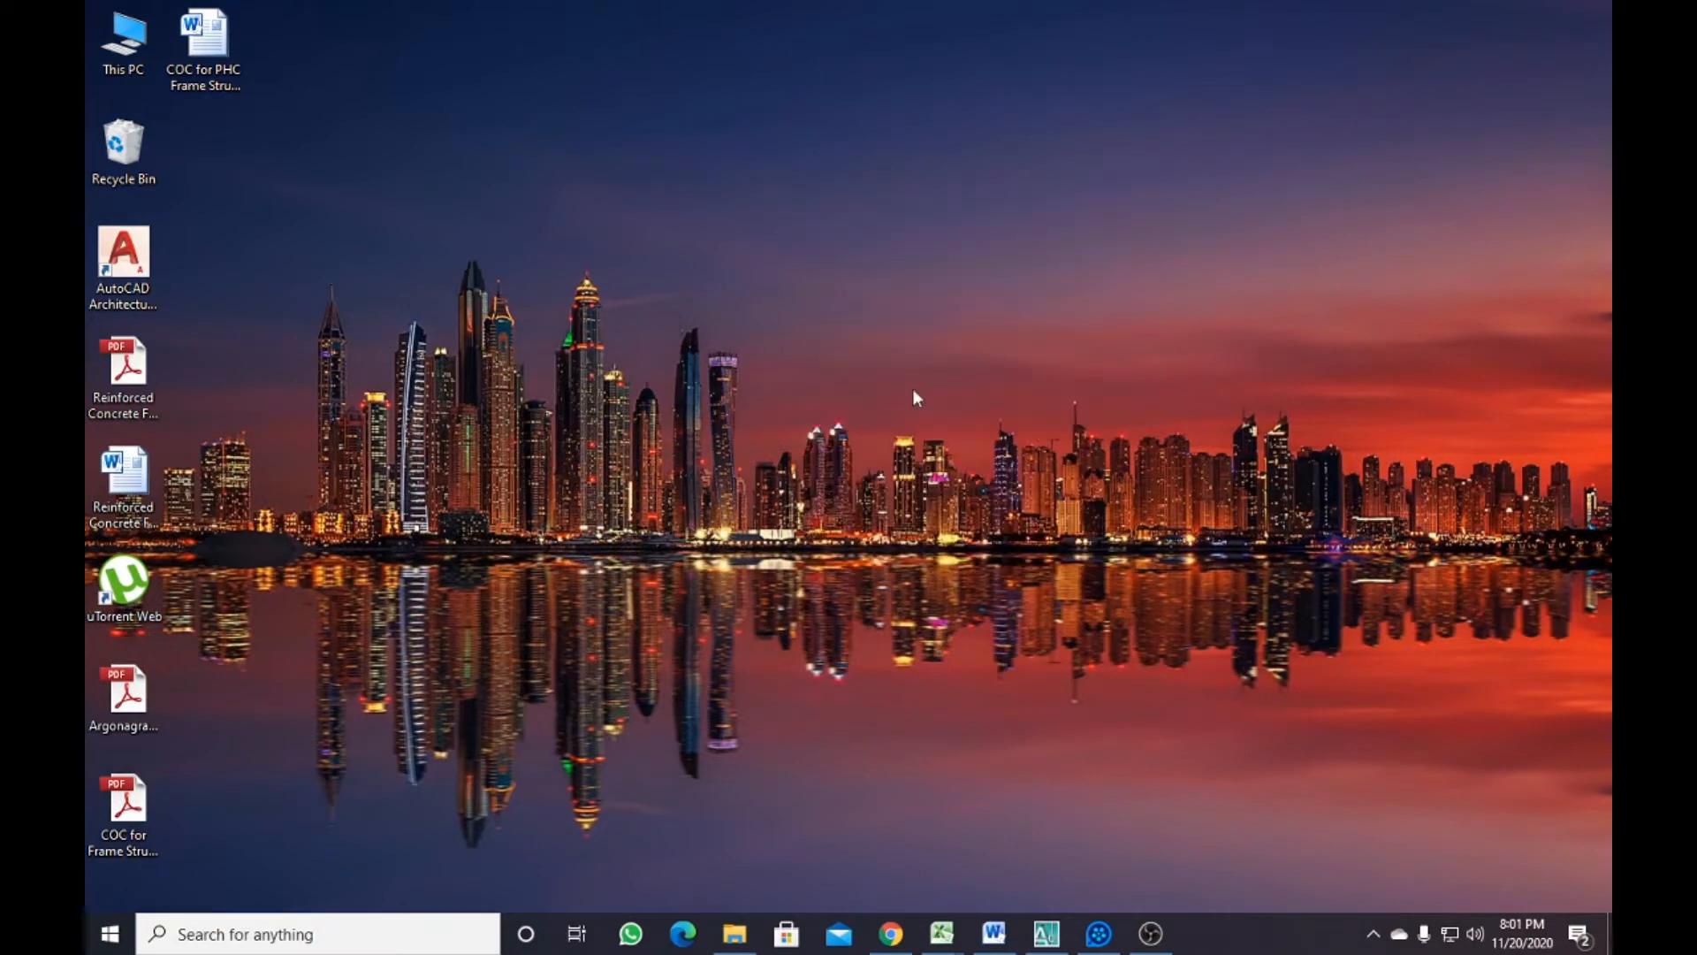
# View the Lesson # 92 outline in Word, and switch to the roof railing drawing in AutoCAD
pyautogui.click(997, 930)
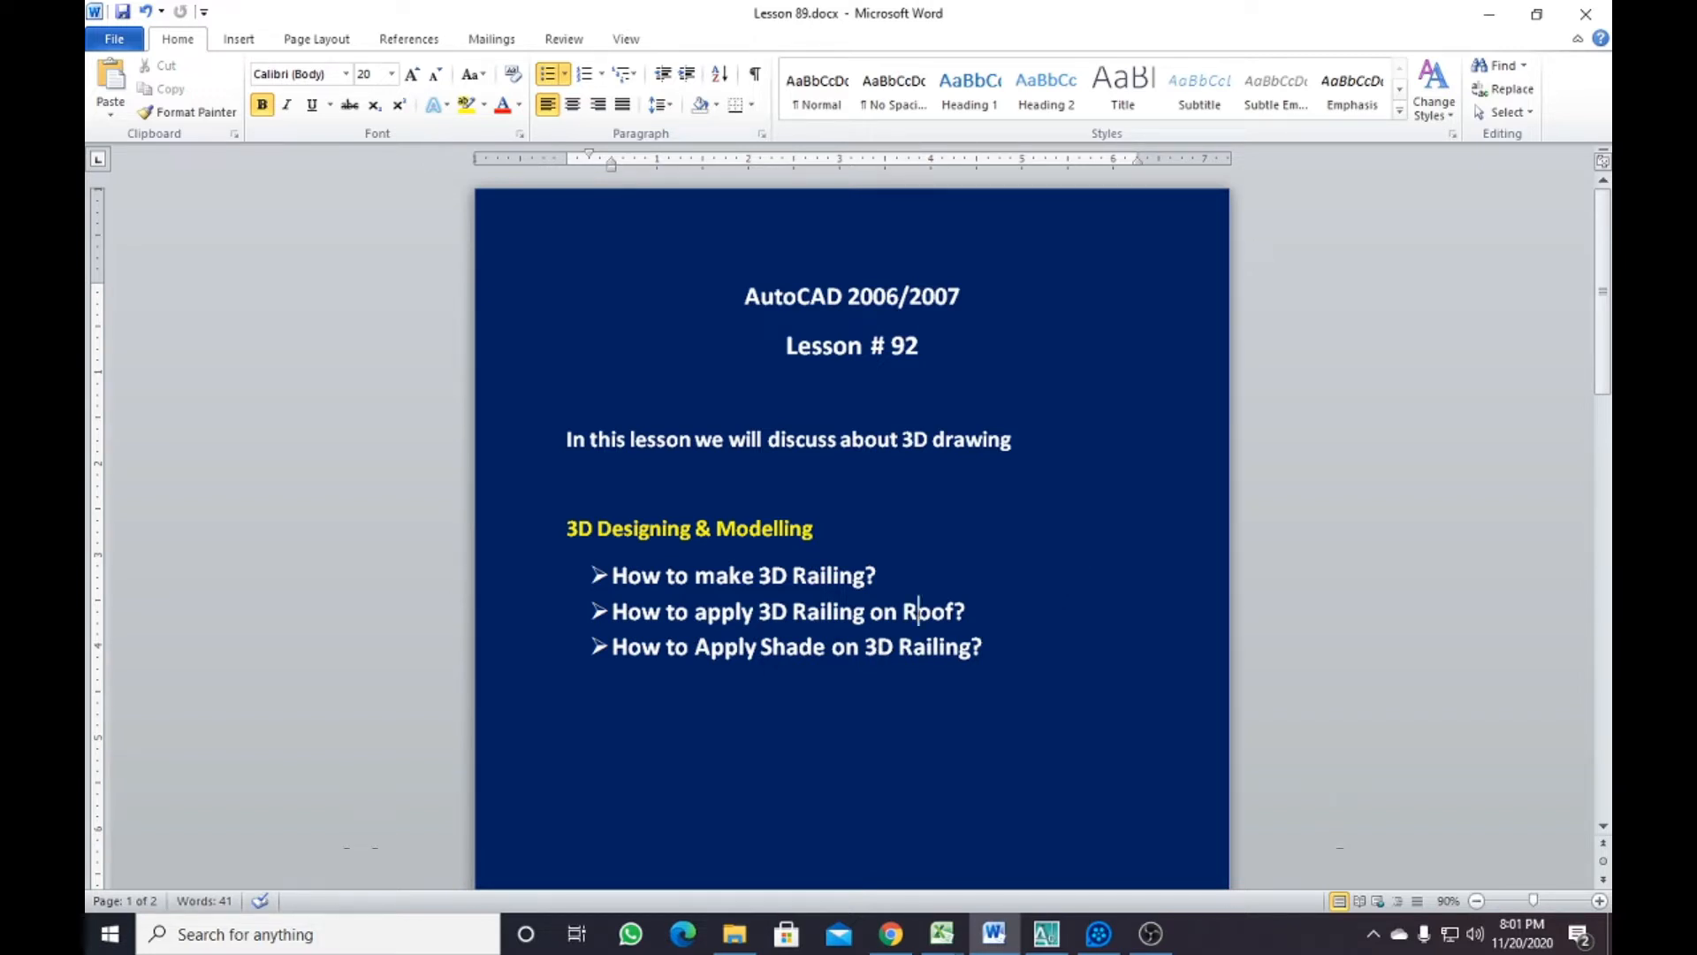
pyautogui.click(1058, 947)
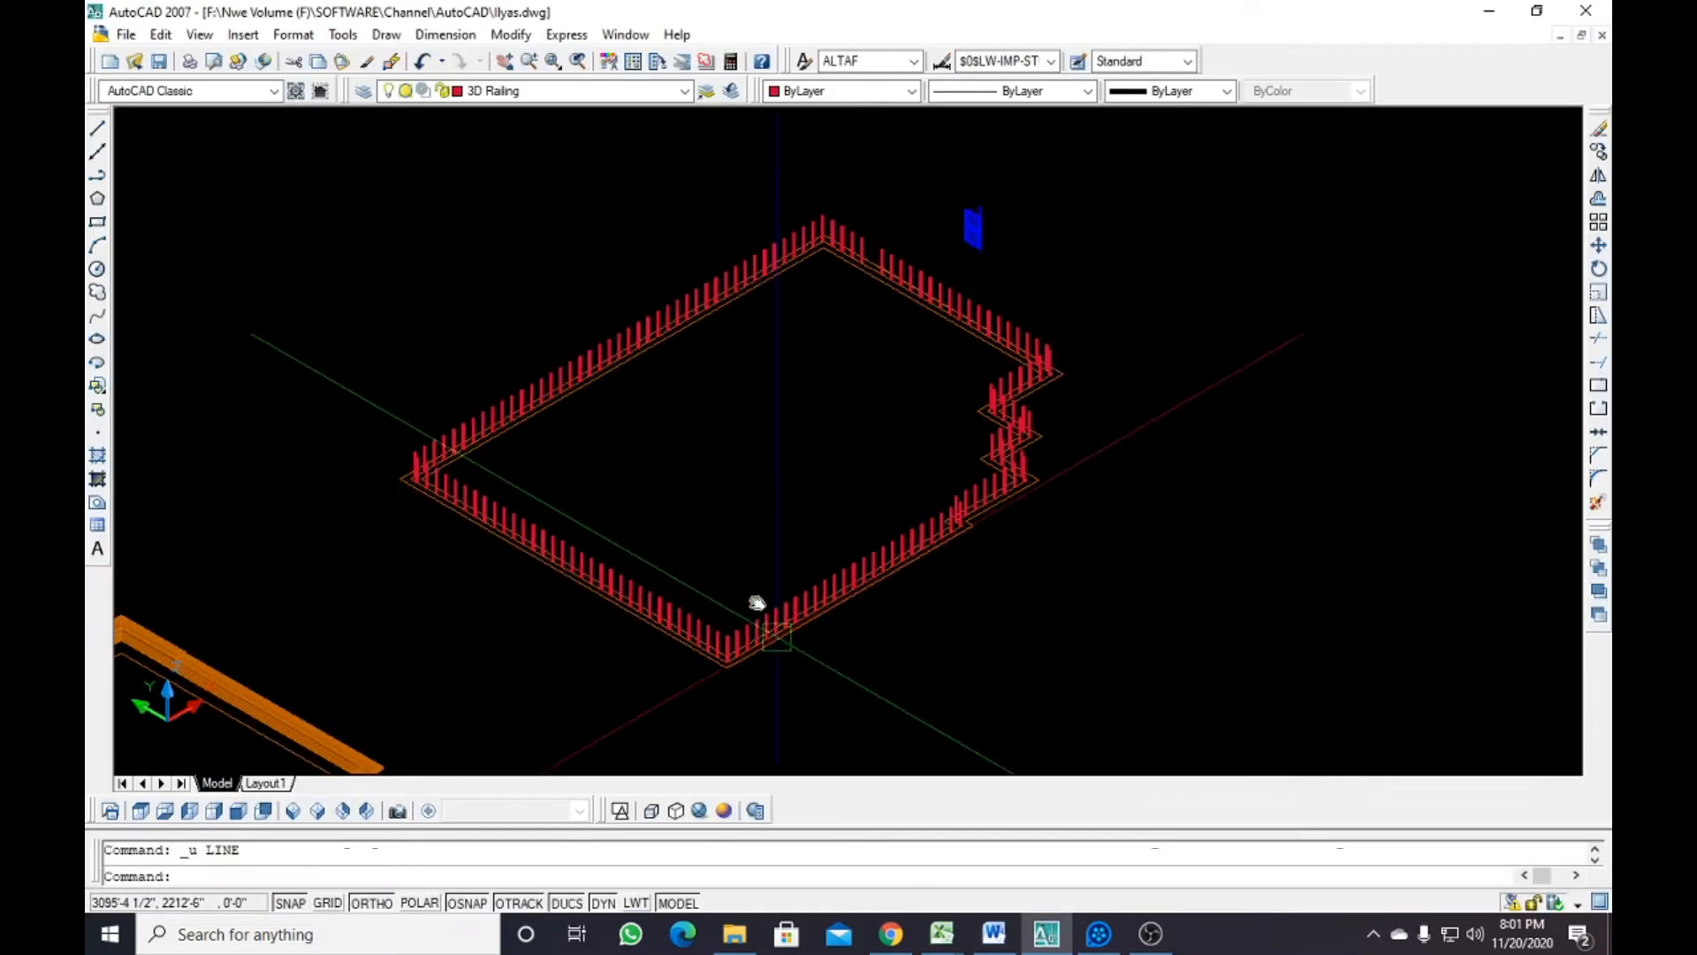
# Move the polyline running under the roof balusters 20' in the 270° direction
pyautogui.moveTo(757, 599); pyautogui.dragTo(588, 545, button='middle')
pyautogui.scroll(5, 587, 545)
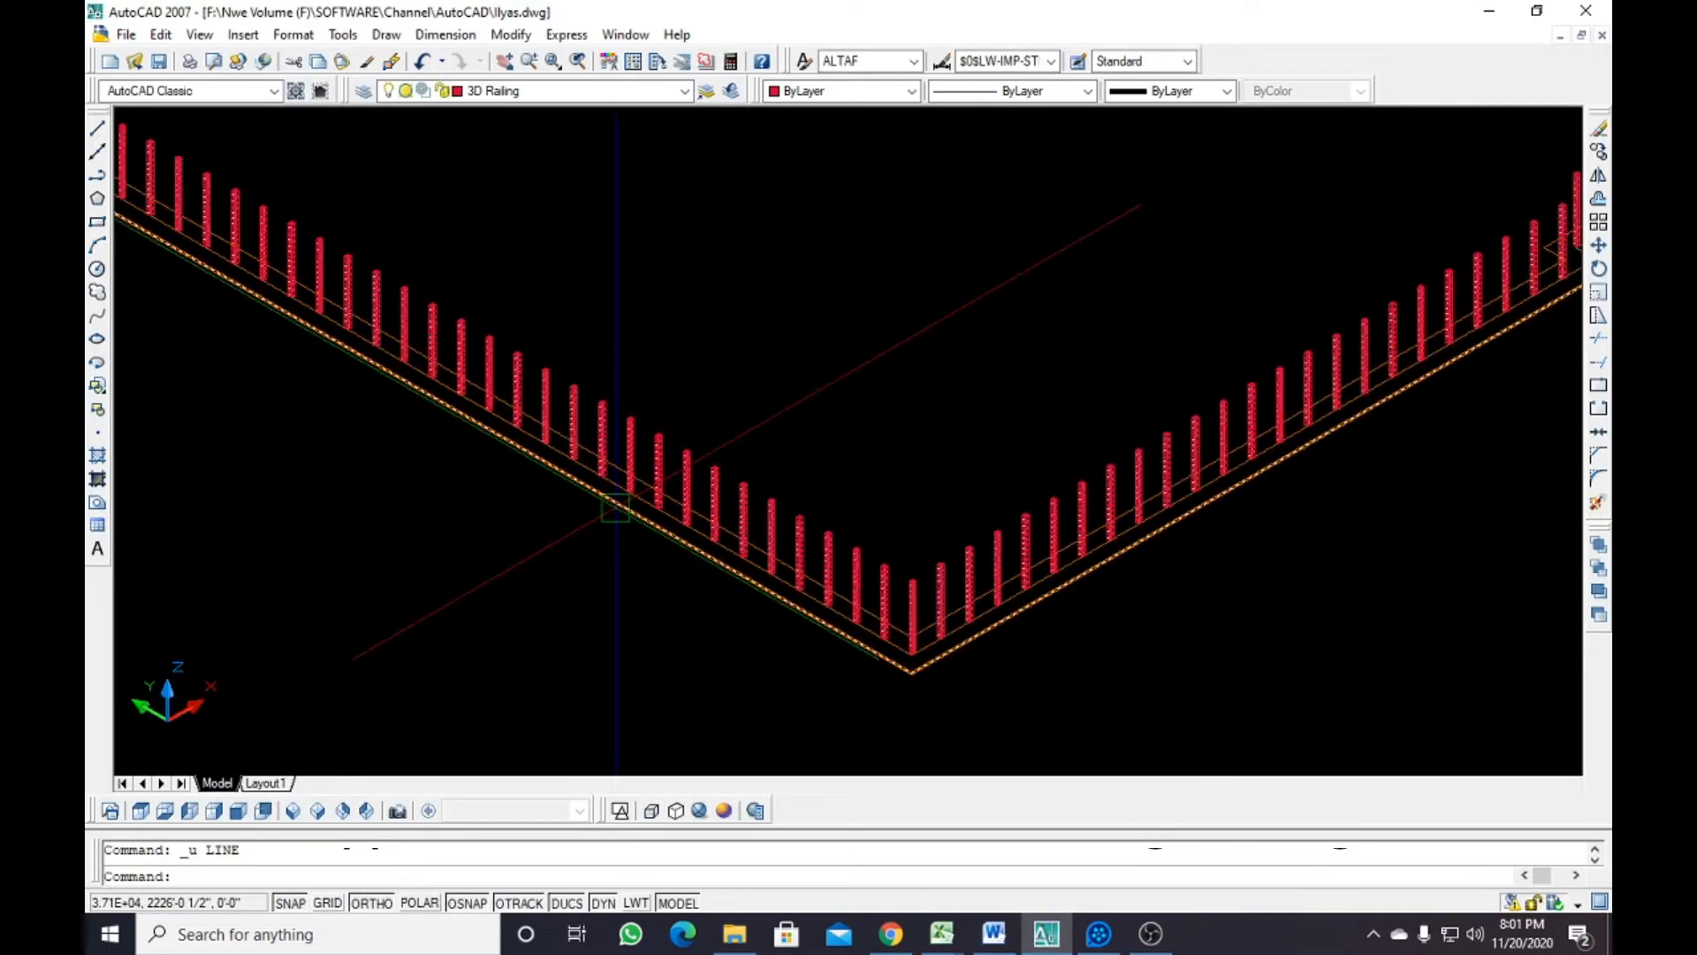
pyautogui.click(630, 493)
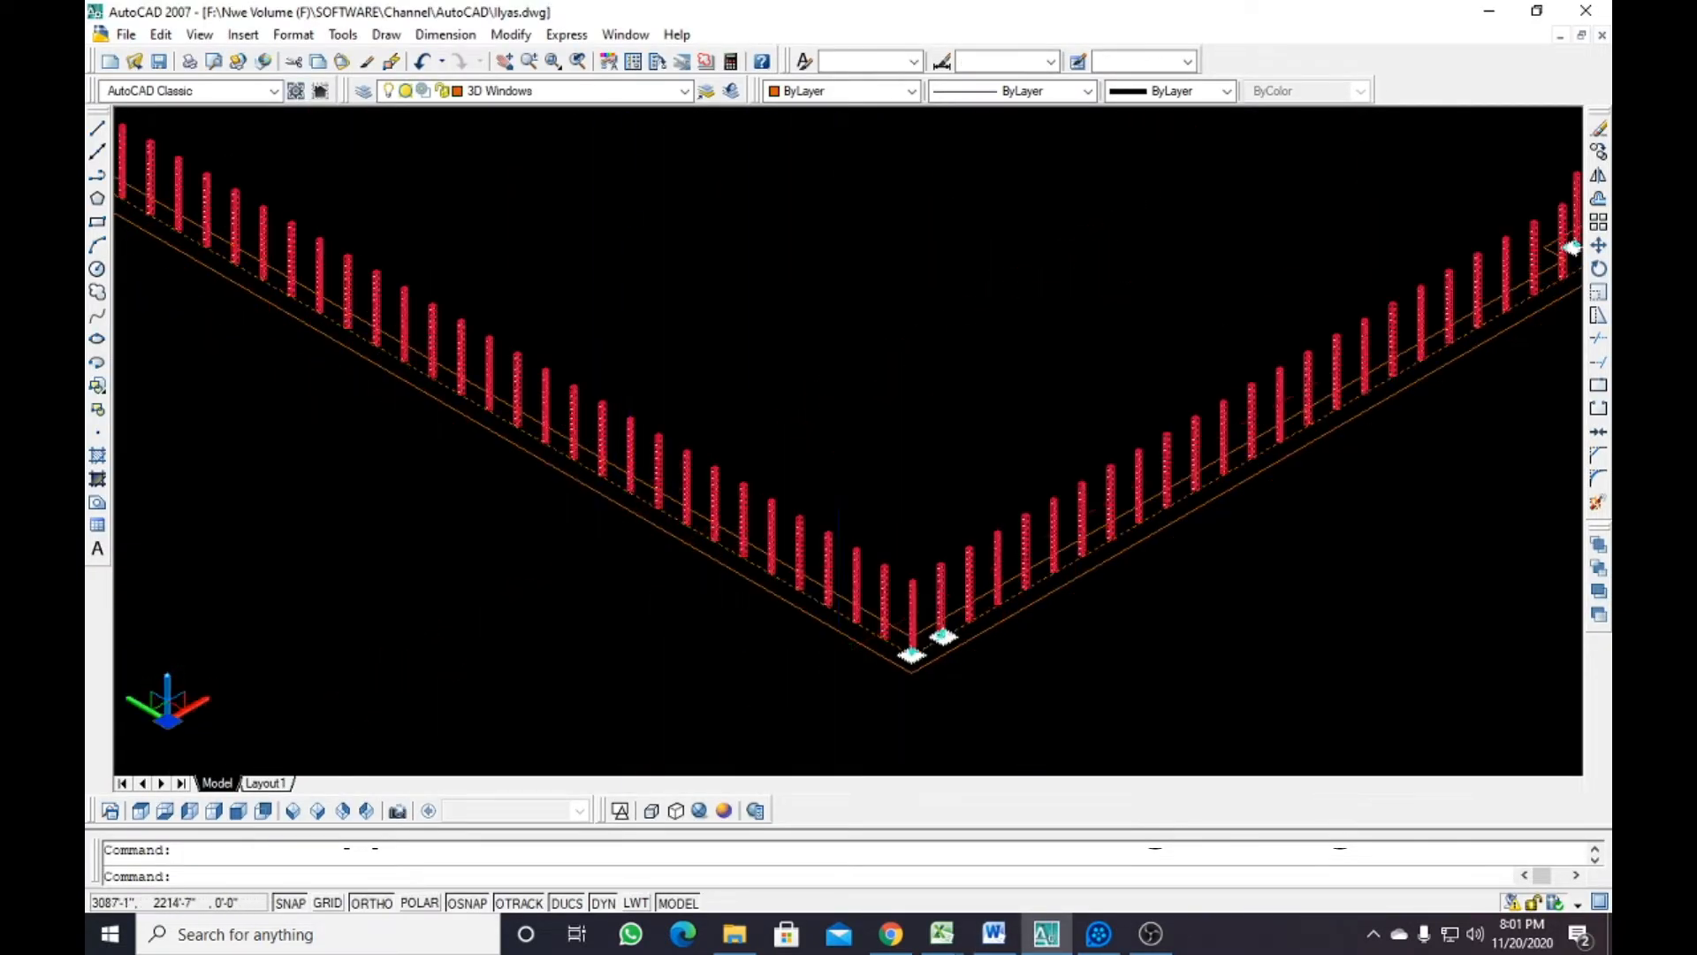
pyautogui.scroll(-2, 841, 656)
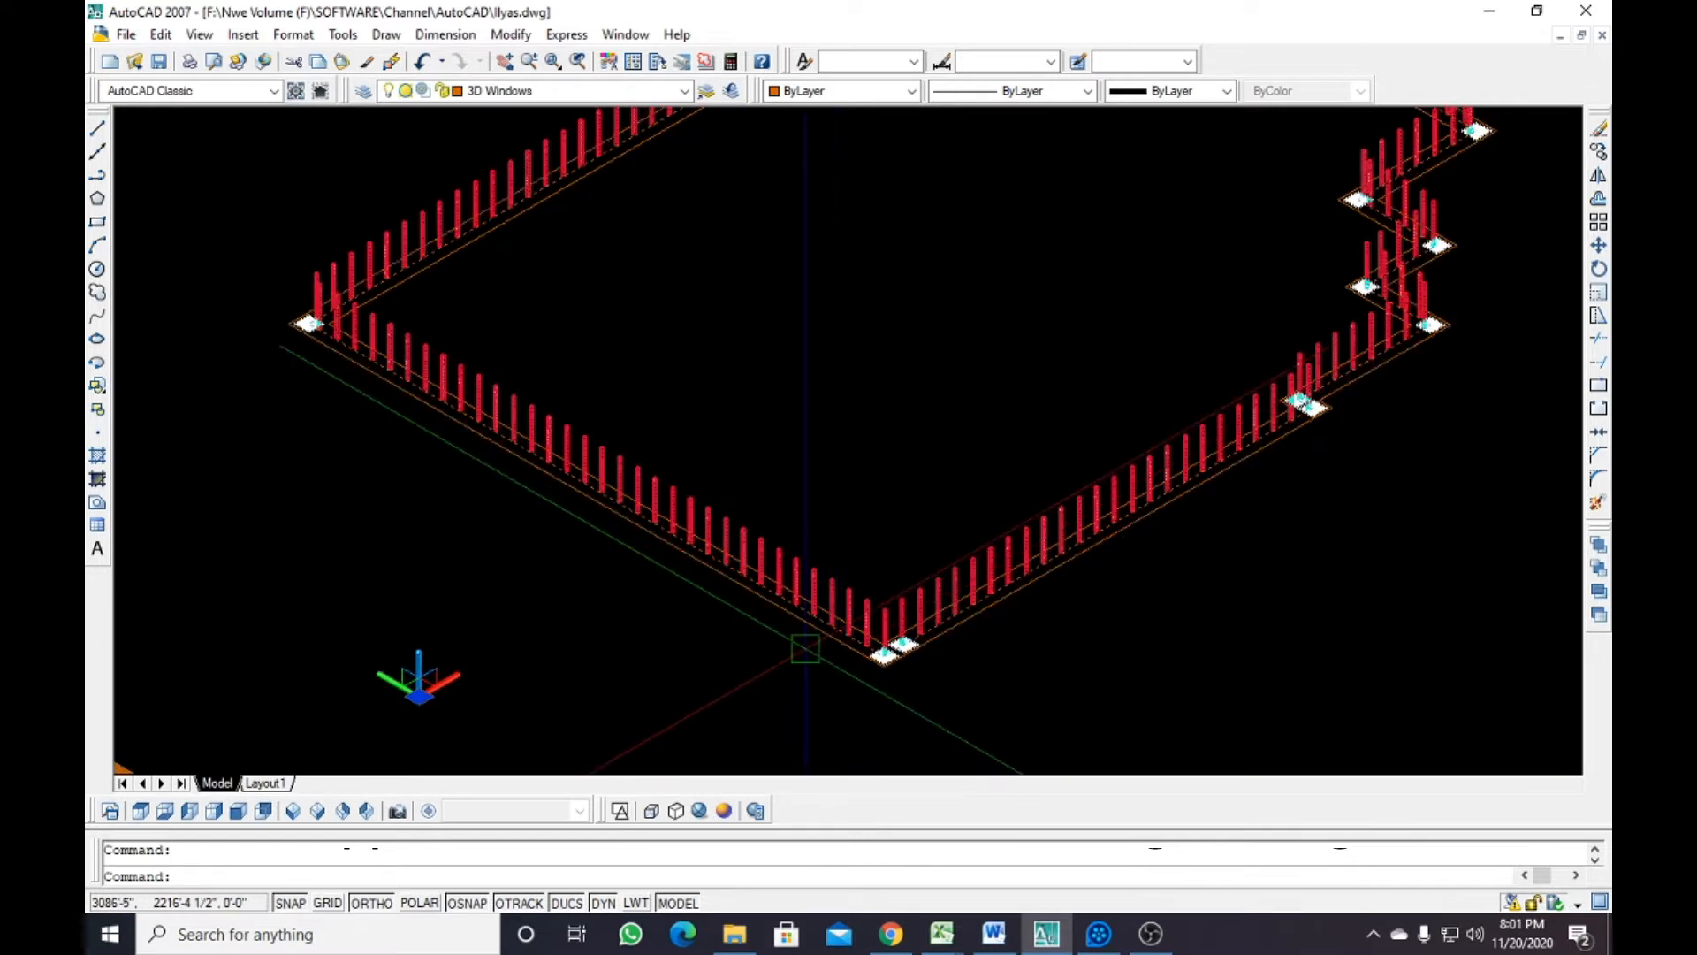
pyautogui.scroll(2, 804, 648)
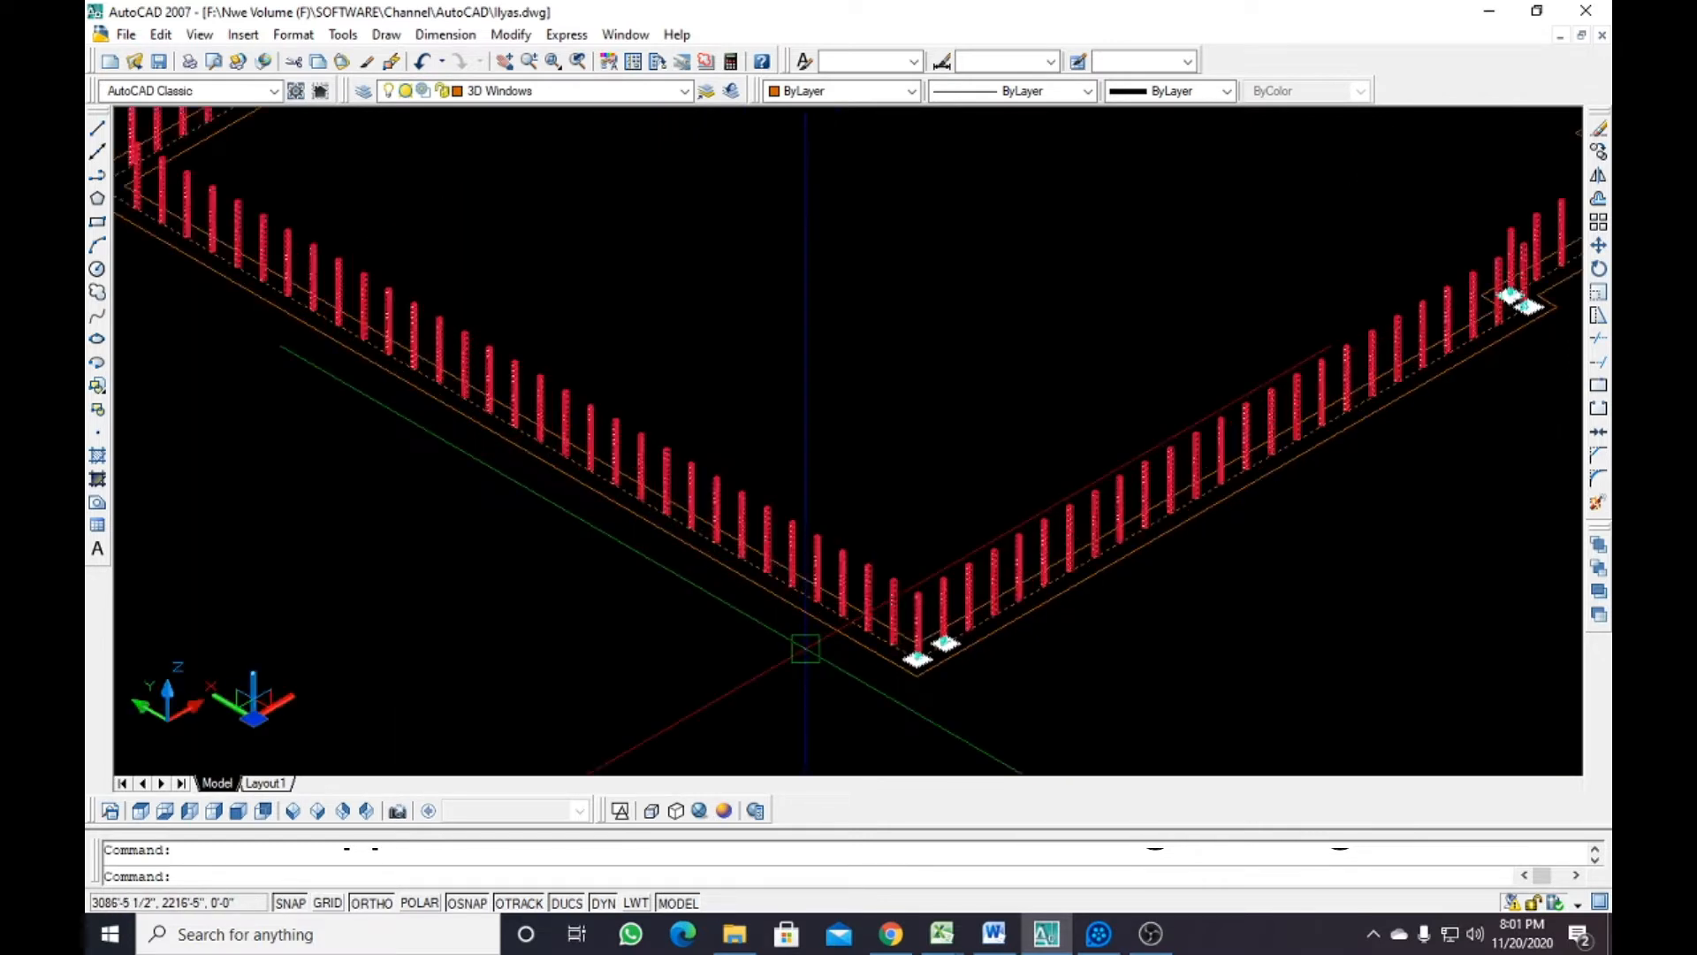
pyautogui.write('m')
pyautogui.press('Return')
pyautogui.click(677, 638)
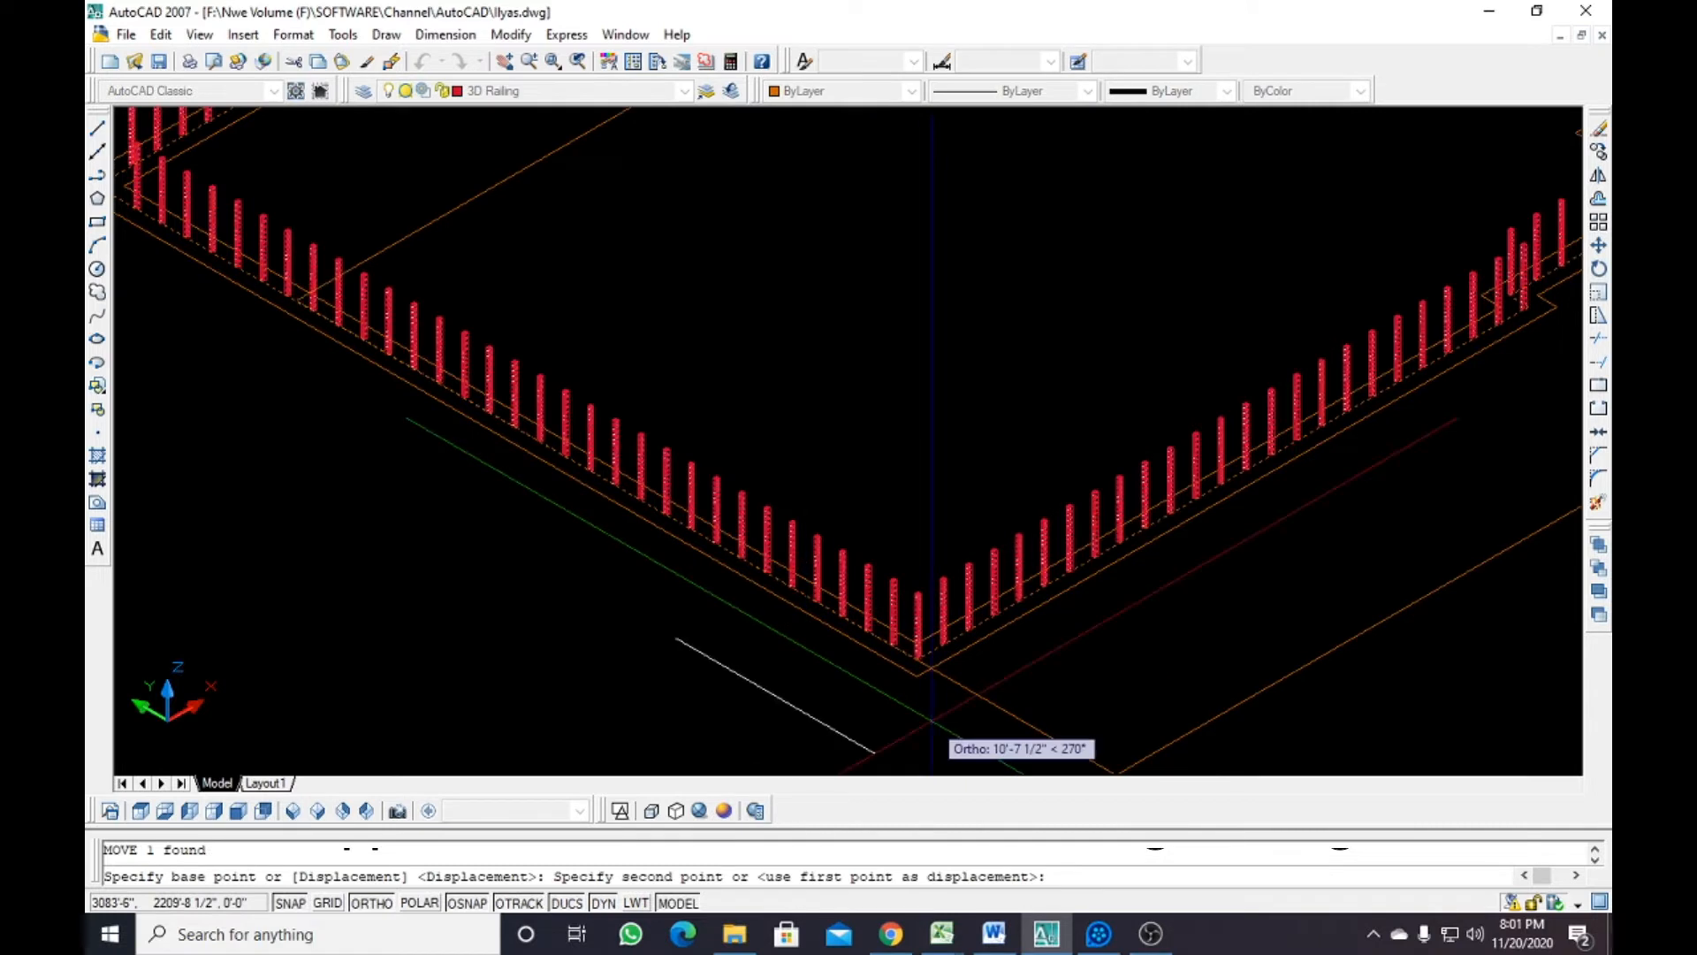
pyautogui.write('20')
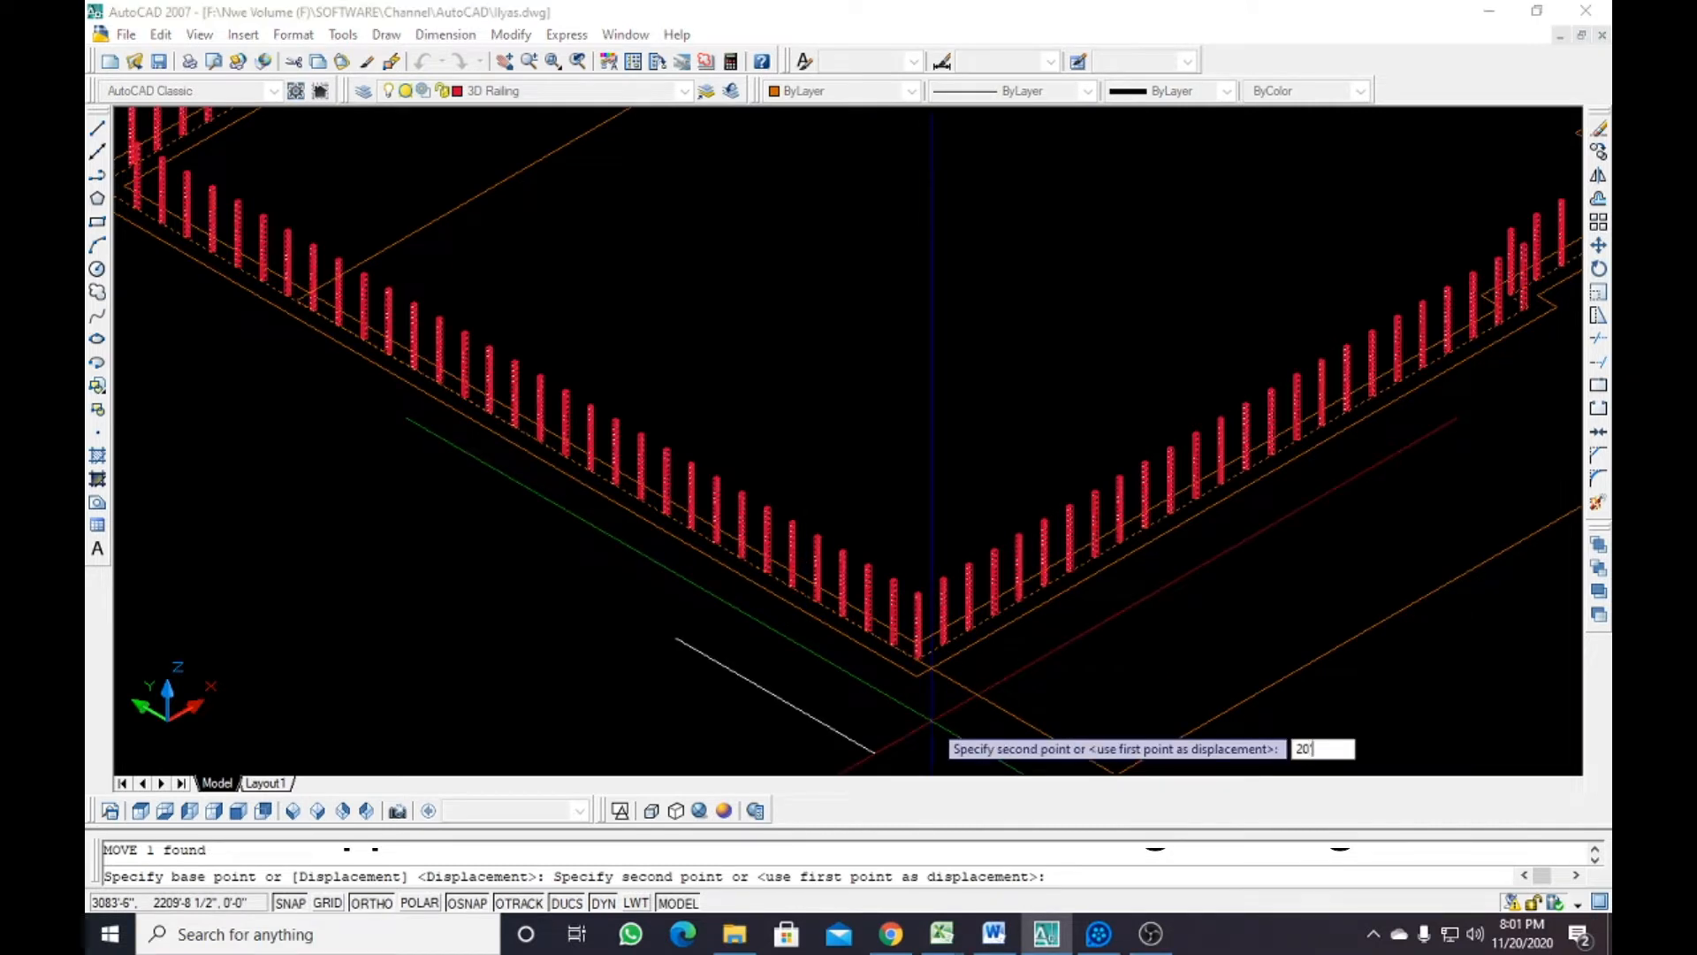
pyautogui.write("'")
pyautogui.press('Return')
# Inspect the moved baluster polyline, and undo the move
pyautogui.scroll(-3, 579, 572)
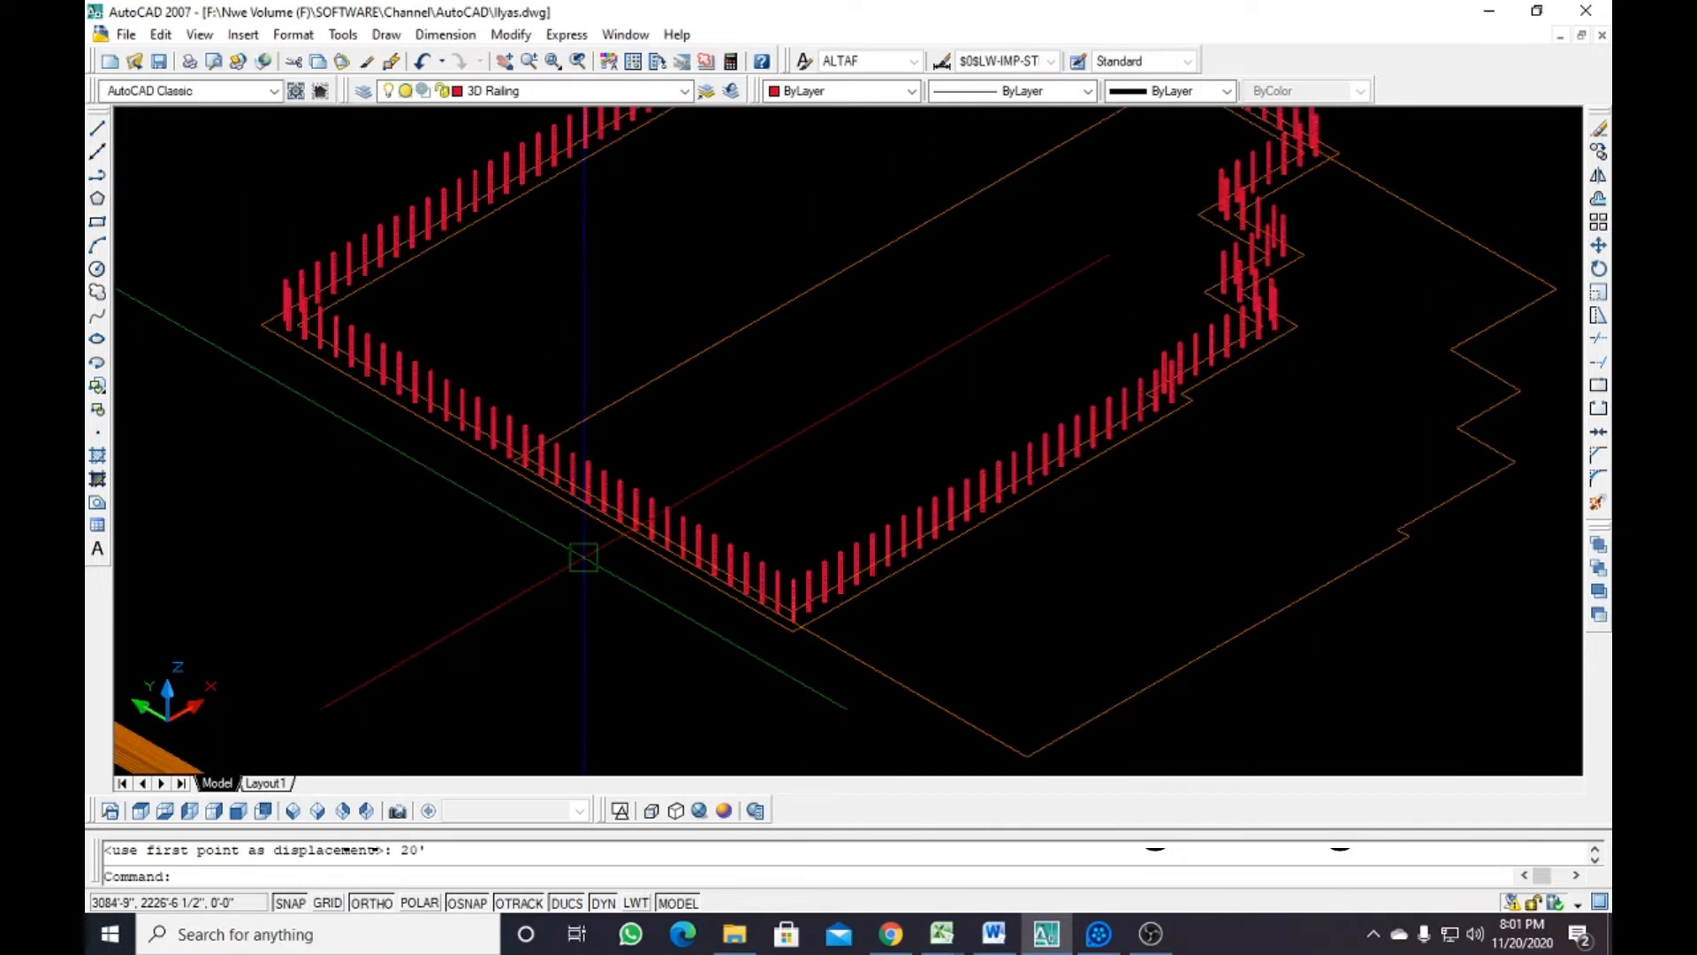
pyautogui.press('Escape')
pyautogui.click(860, 665)
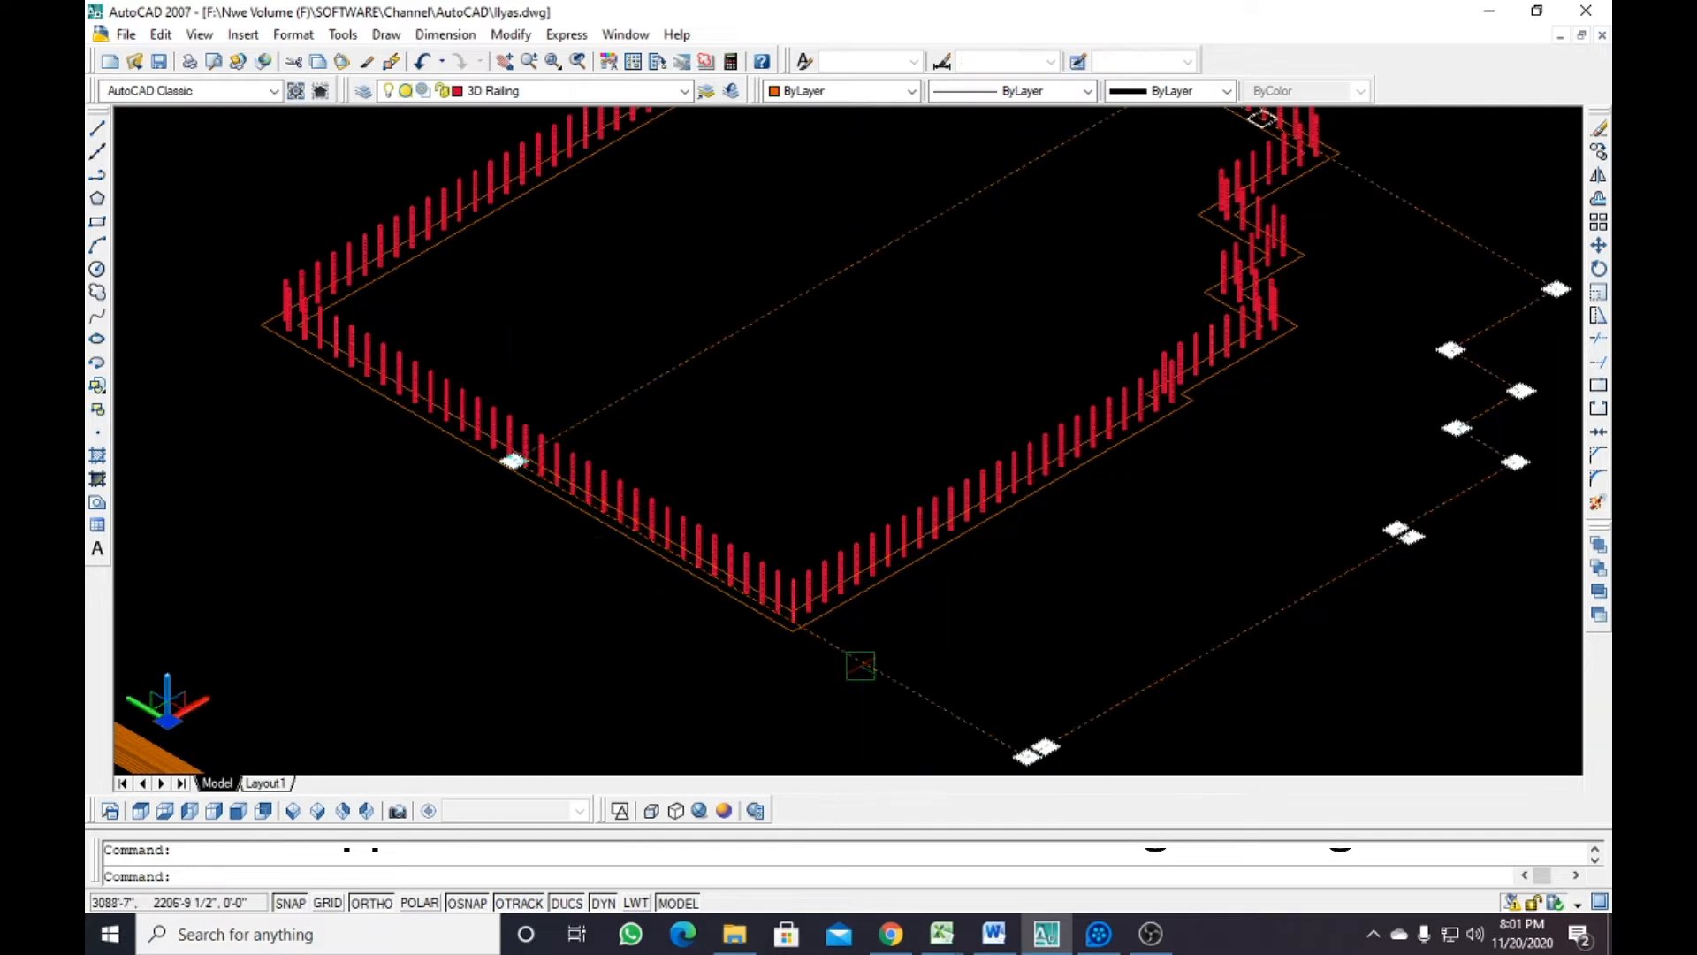
pyautogui.press('Escape')
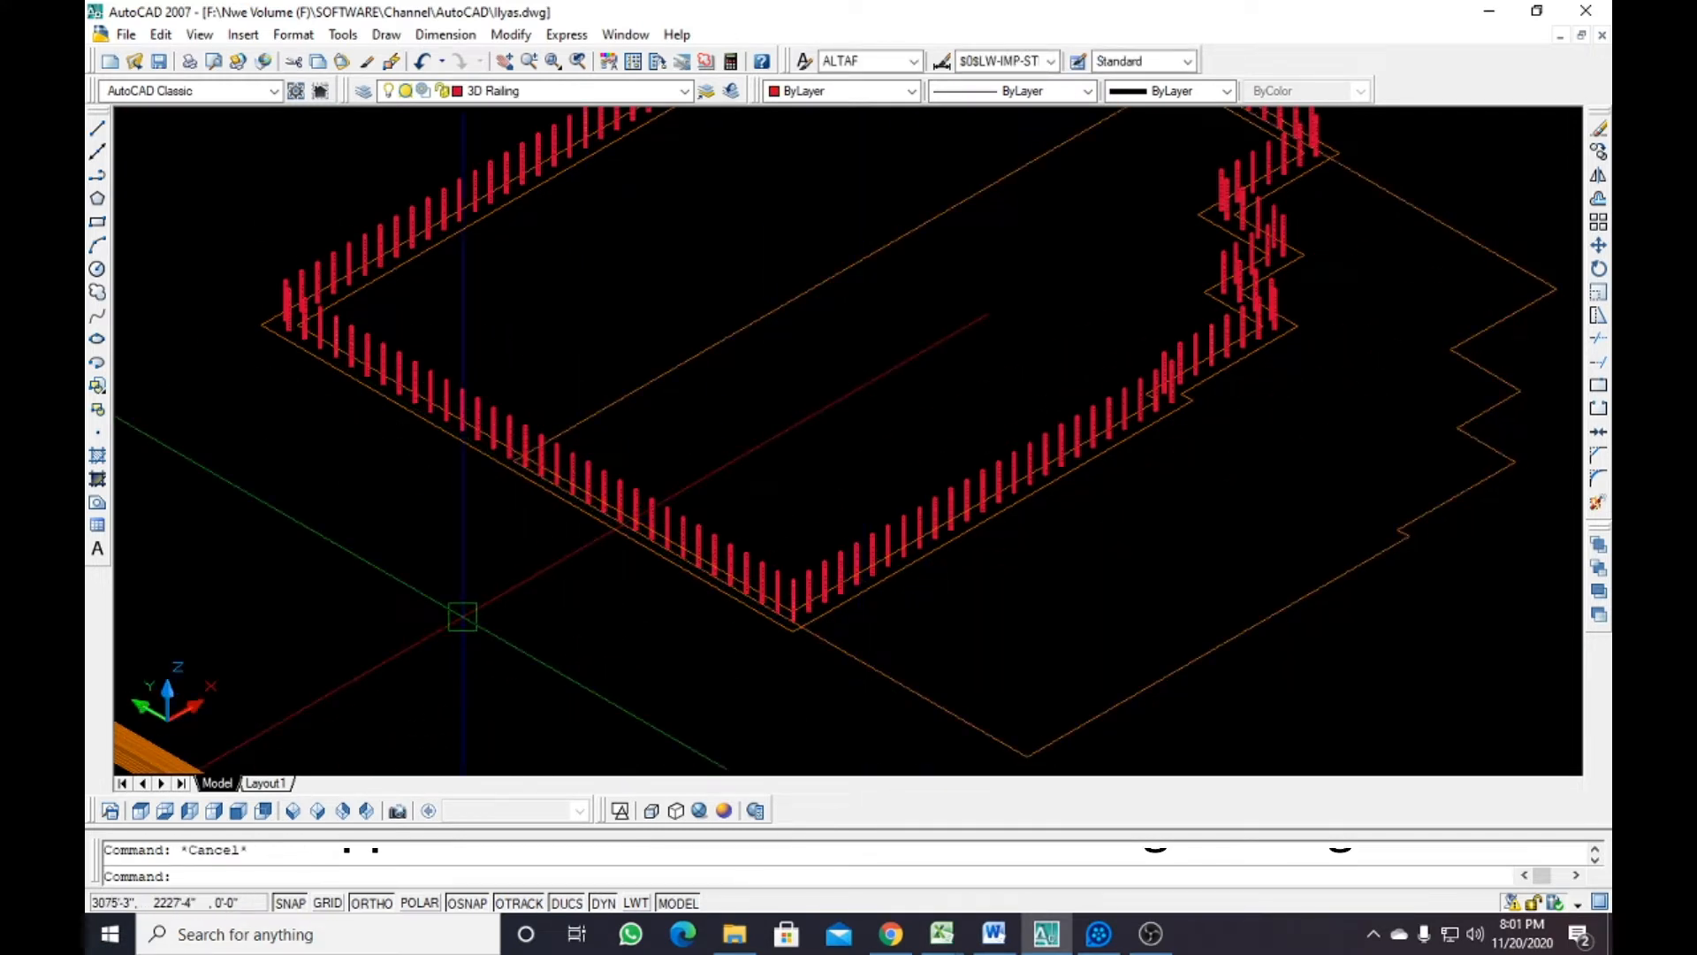
pyautogui.hotkey('ctrl', 'z')
pyautogui.hotkey('ctrl', 'z')
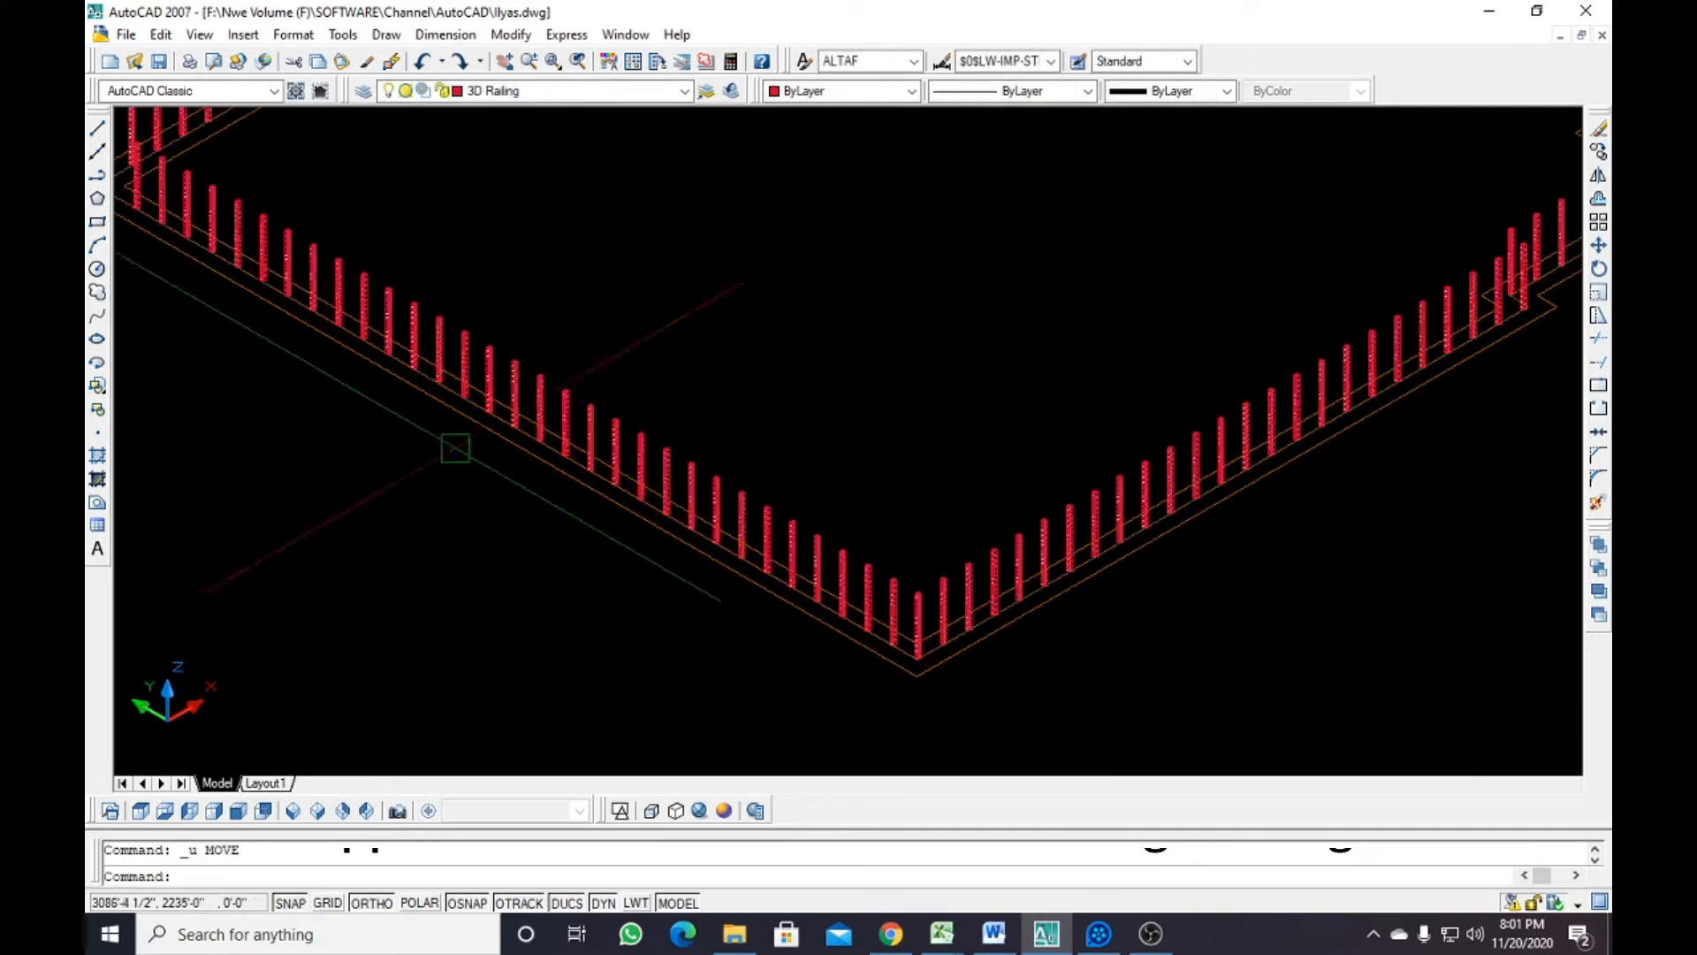
# Break the polyline under the balusters to leave a gap between two neighbouring balusters
pyautogui.scroll(10, 449, 341)
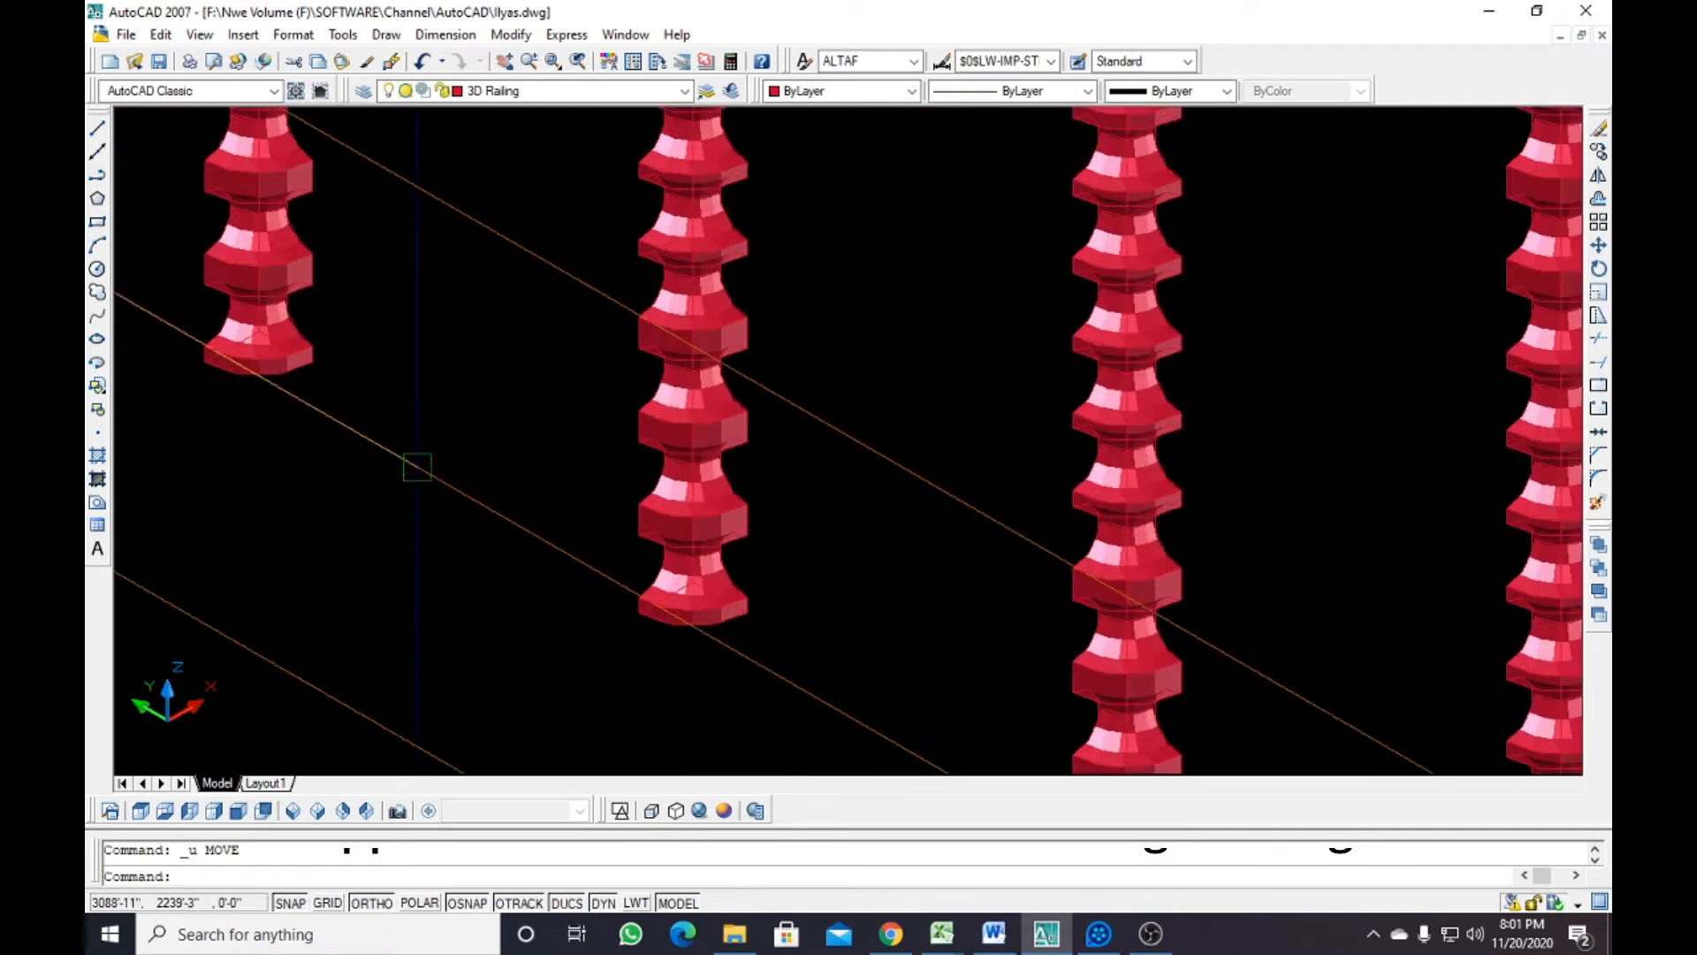
pyautogui.moveTo(578, 624); pyautogui.dragTo(615, 637, button='middle')
pyautogui.scroll(6, 615, 636)
pyautogui.moveTo(627, 461); pyautogui.dragTo(679, 405, button='middle')
pyautogui.scroll(-5, 679, 403)
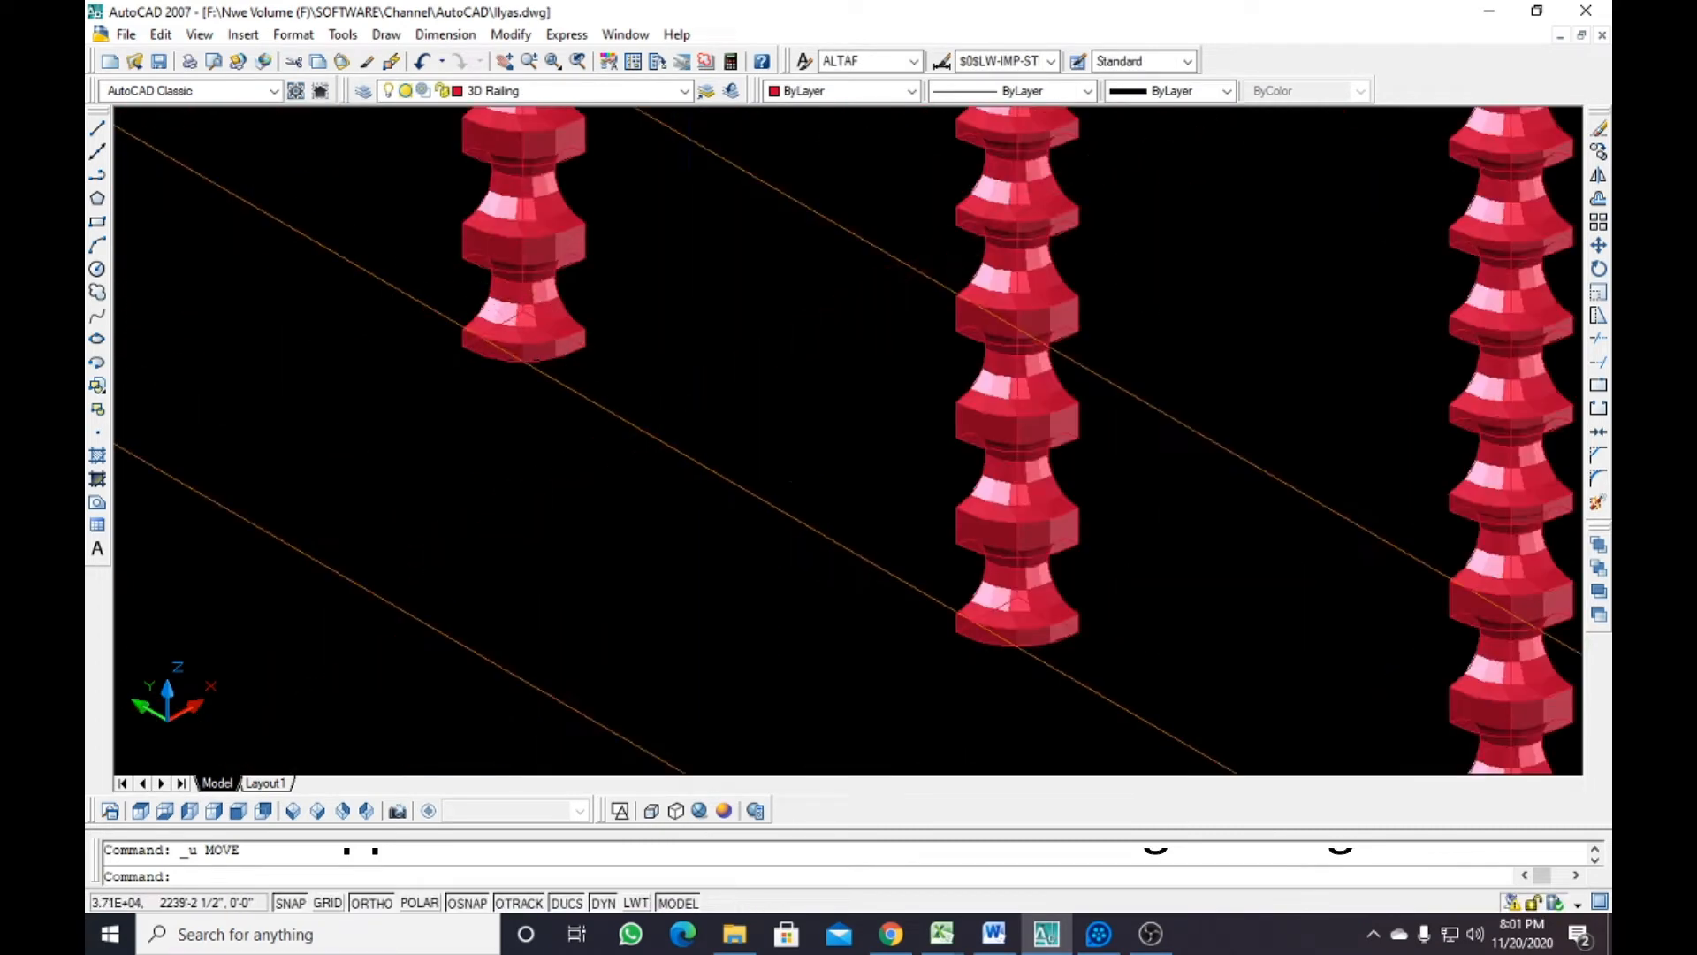
pyautogui.click(1601, 409)
pyautogui.click(677, 451)
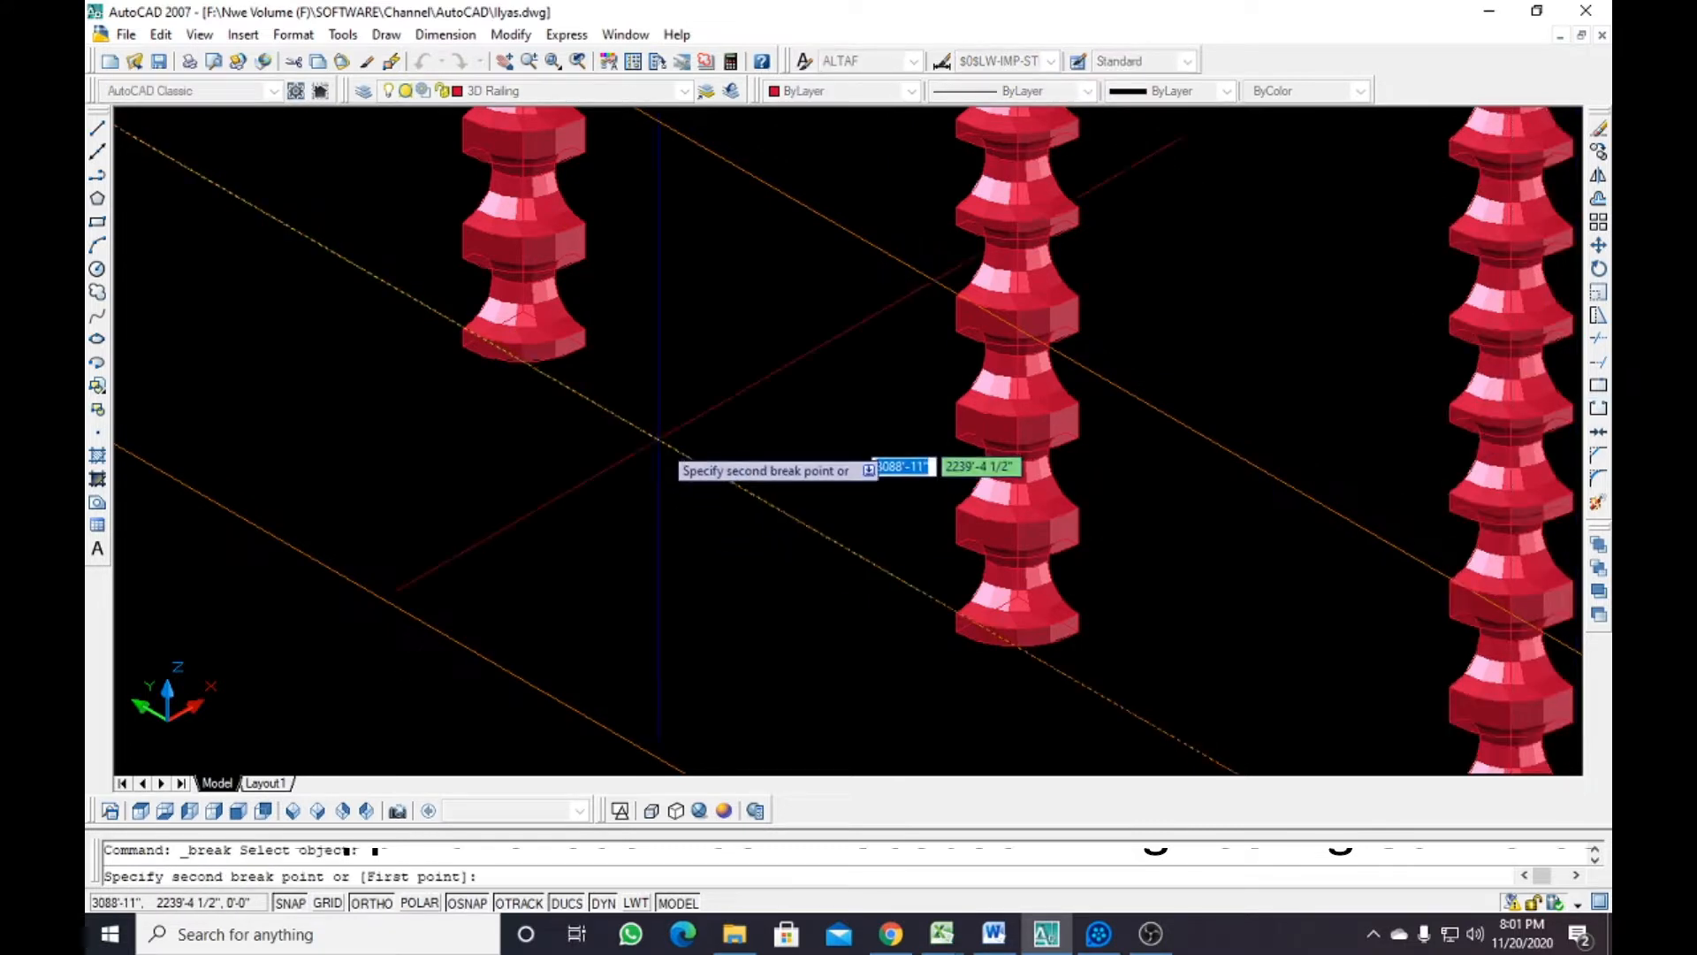
pyautogui.click(797, 527)
pyautogui.moveTo(580, 419); pyautogui.dragTo(604, 305, button='middle')
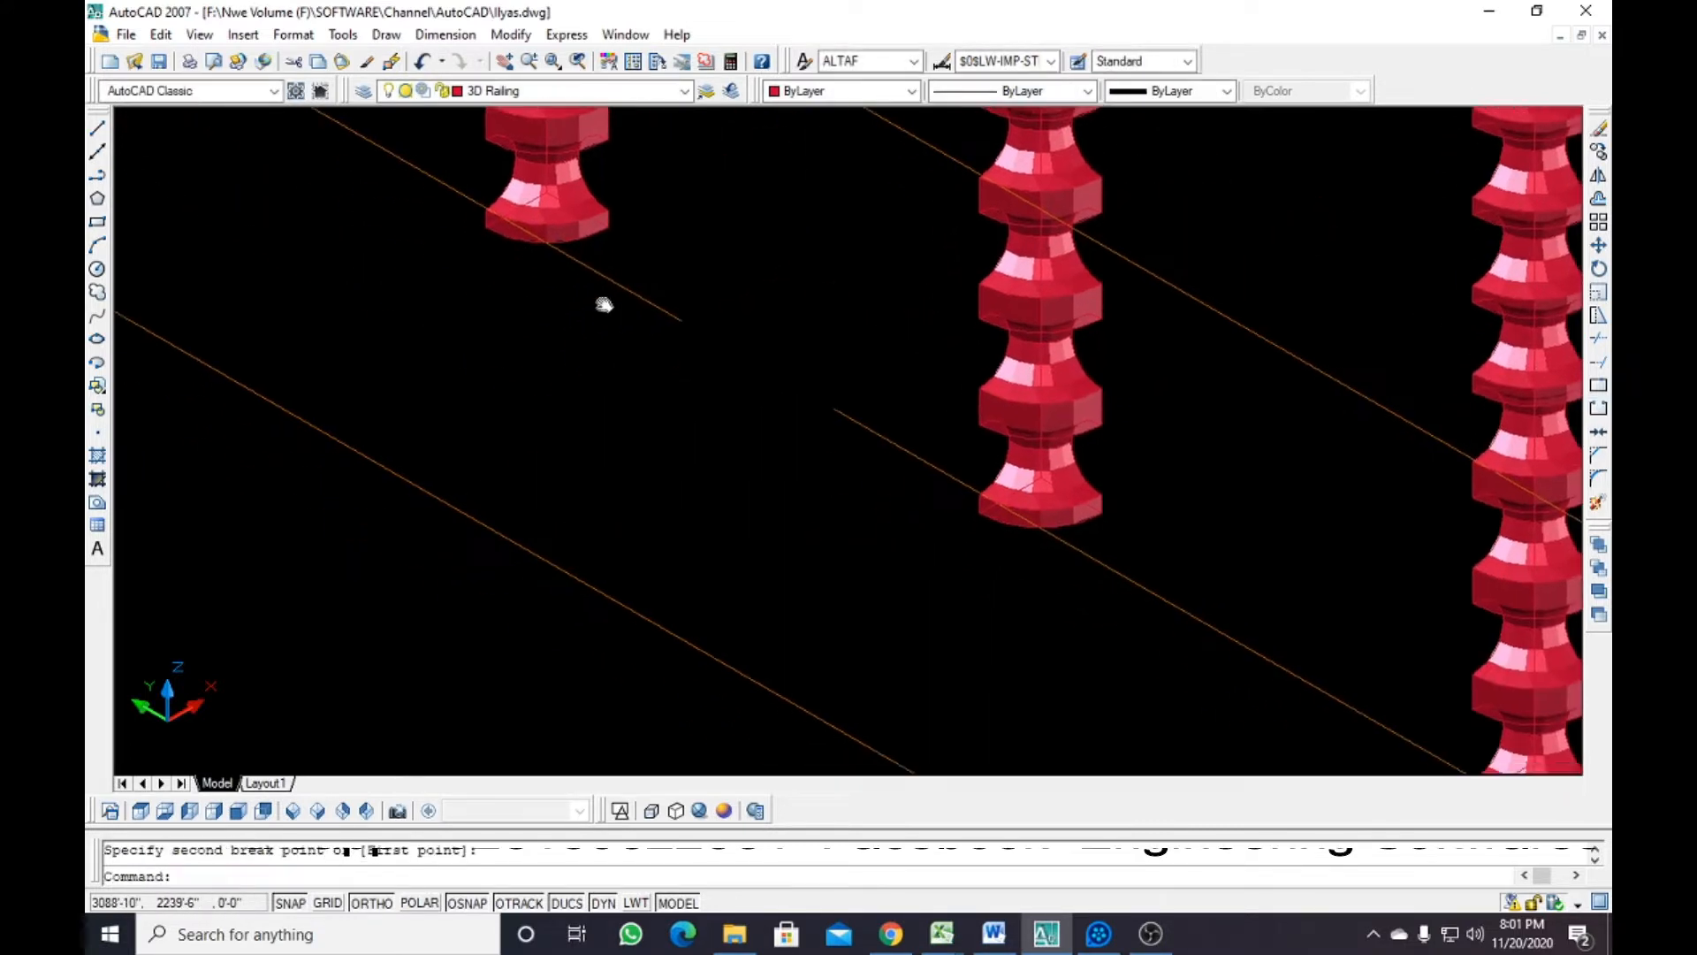
pyautogui.scroll(-4, 603, 305)
pyautogui.press('Escape')
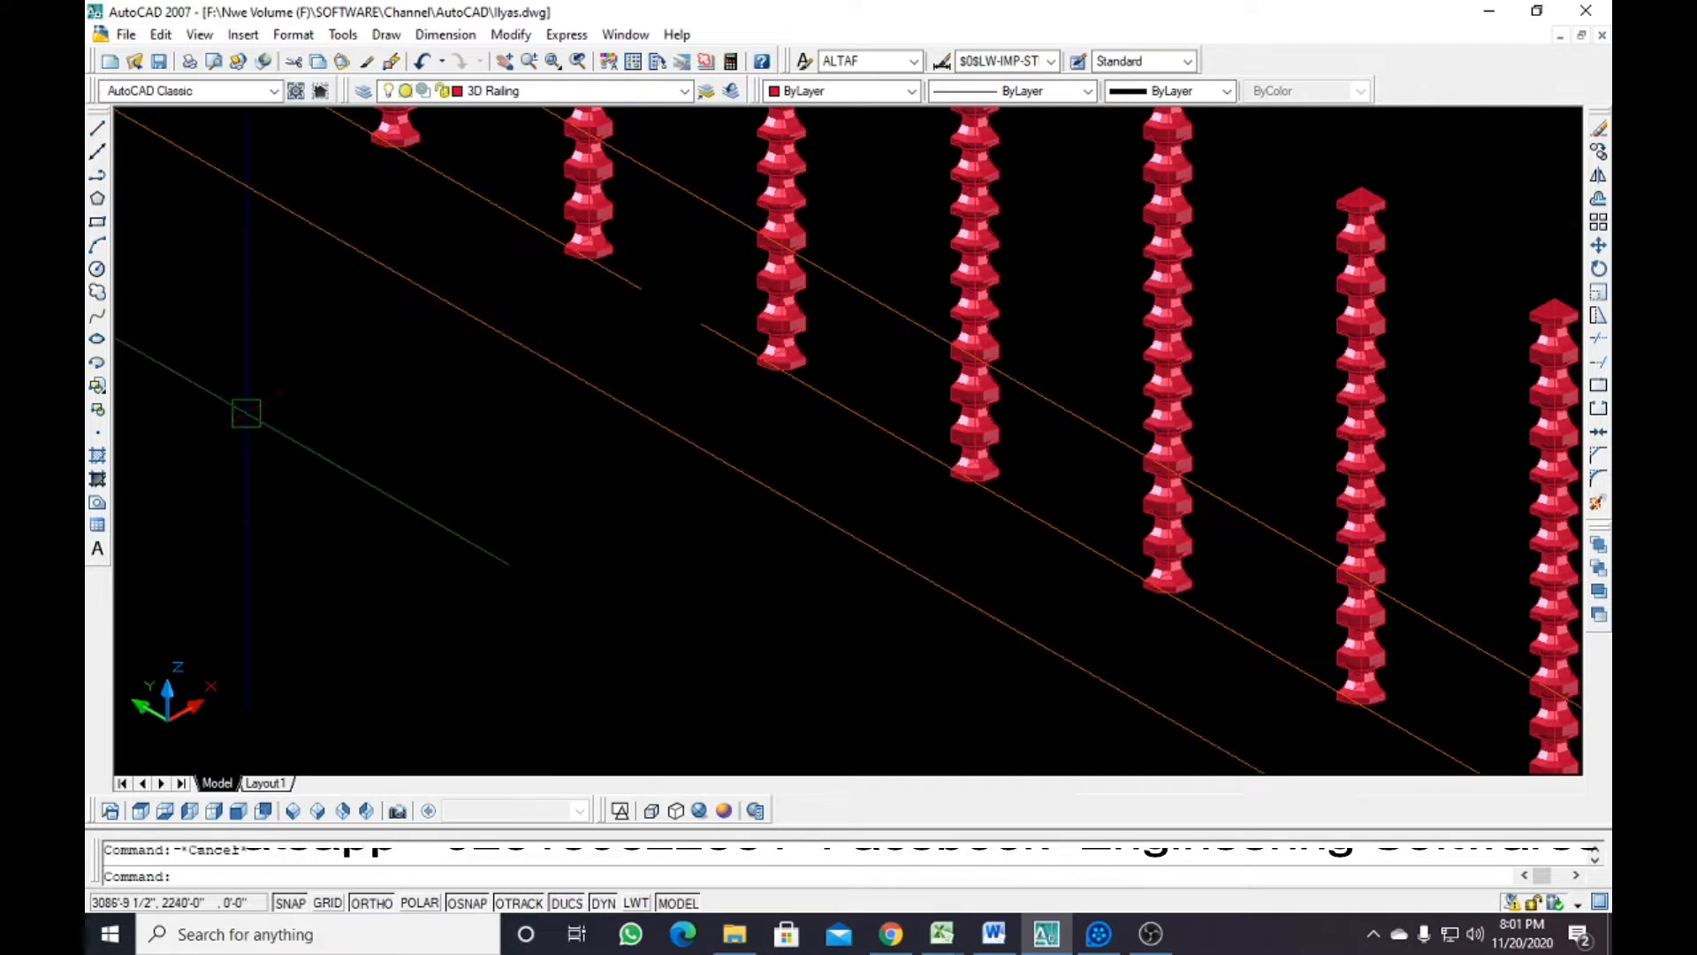
# Draw a closed 6" by 3" rectangle with lines in the empty space outside the roof edge
pyautogui.click(97, 129)
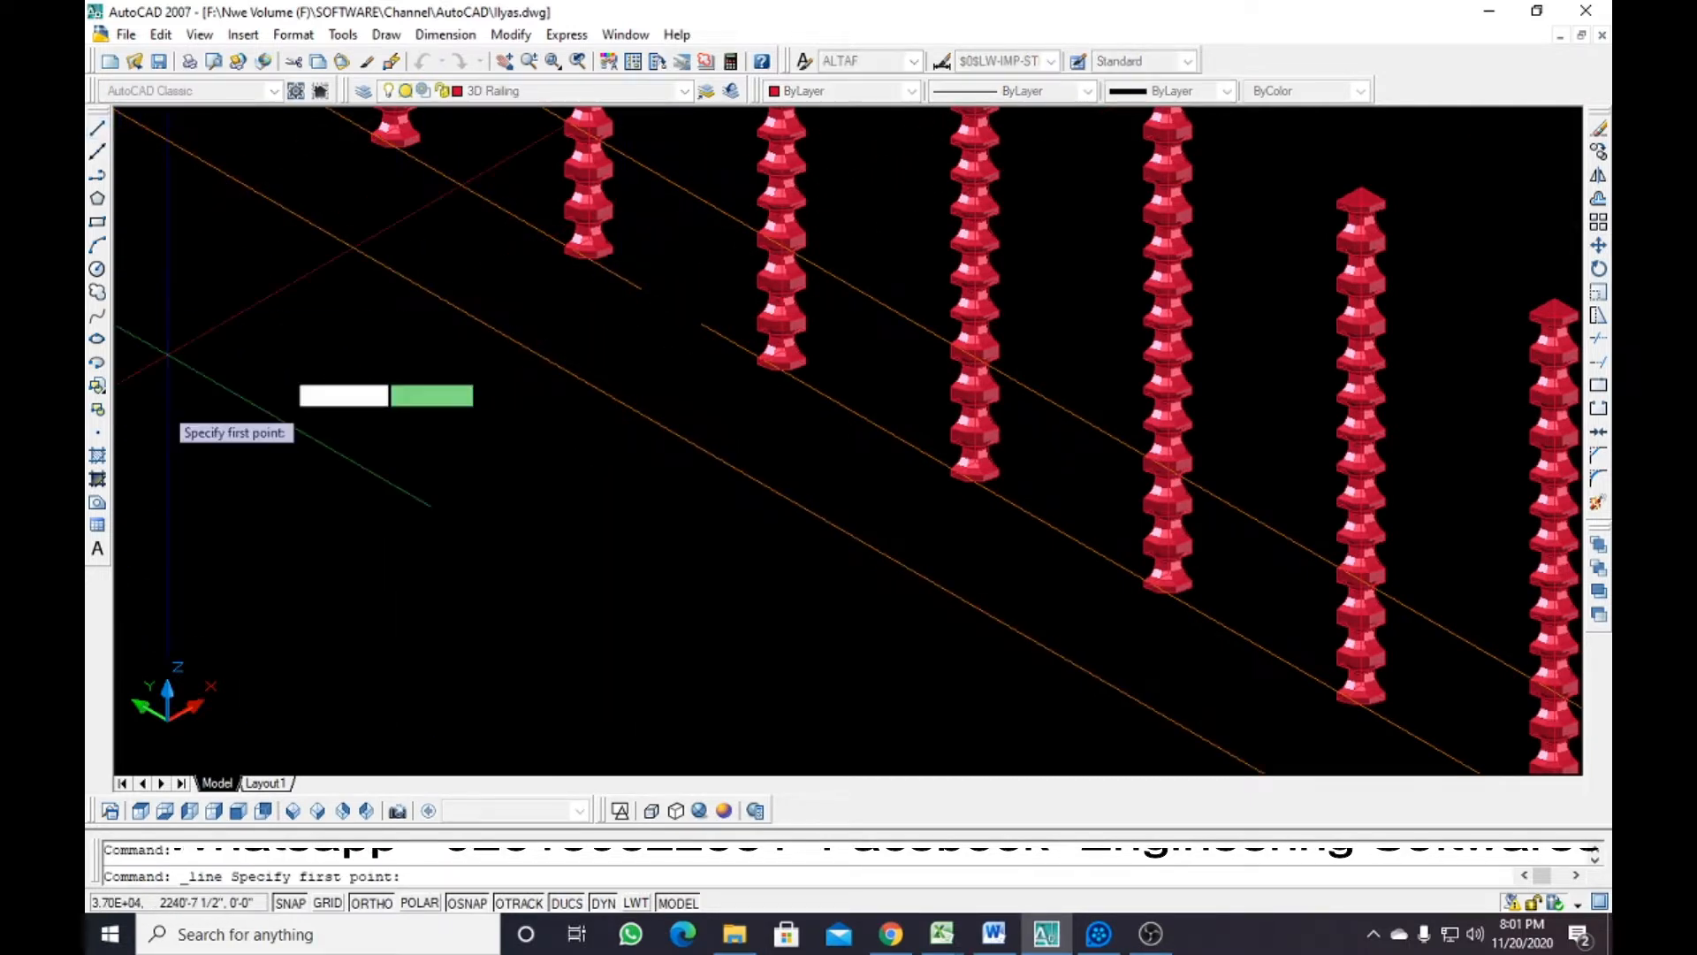
pyautogui.click(168, 491)
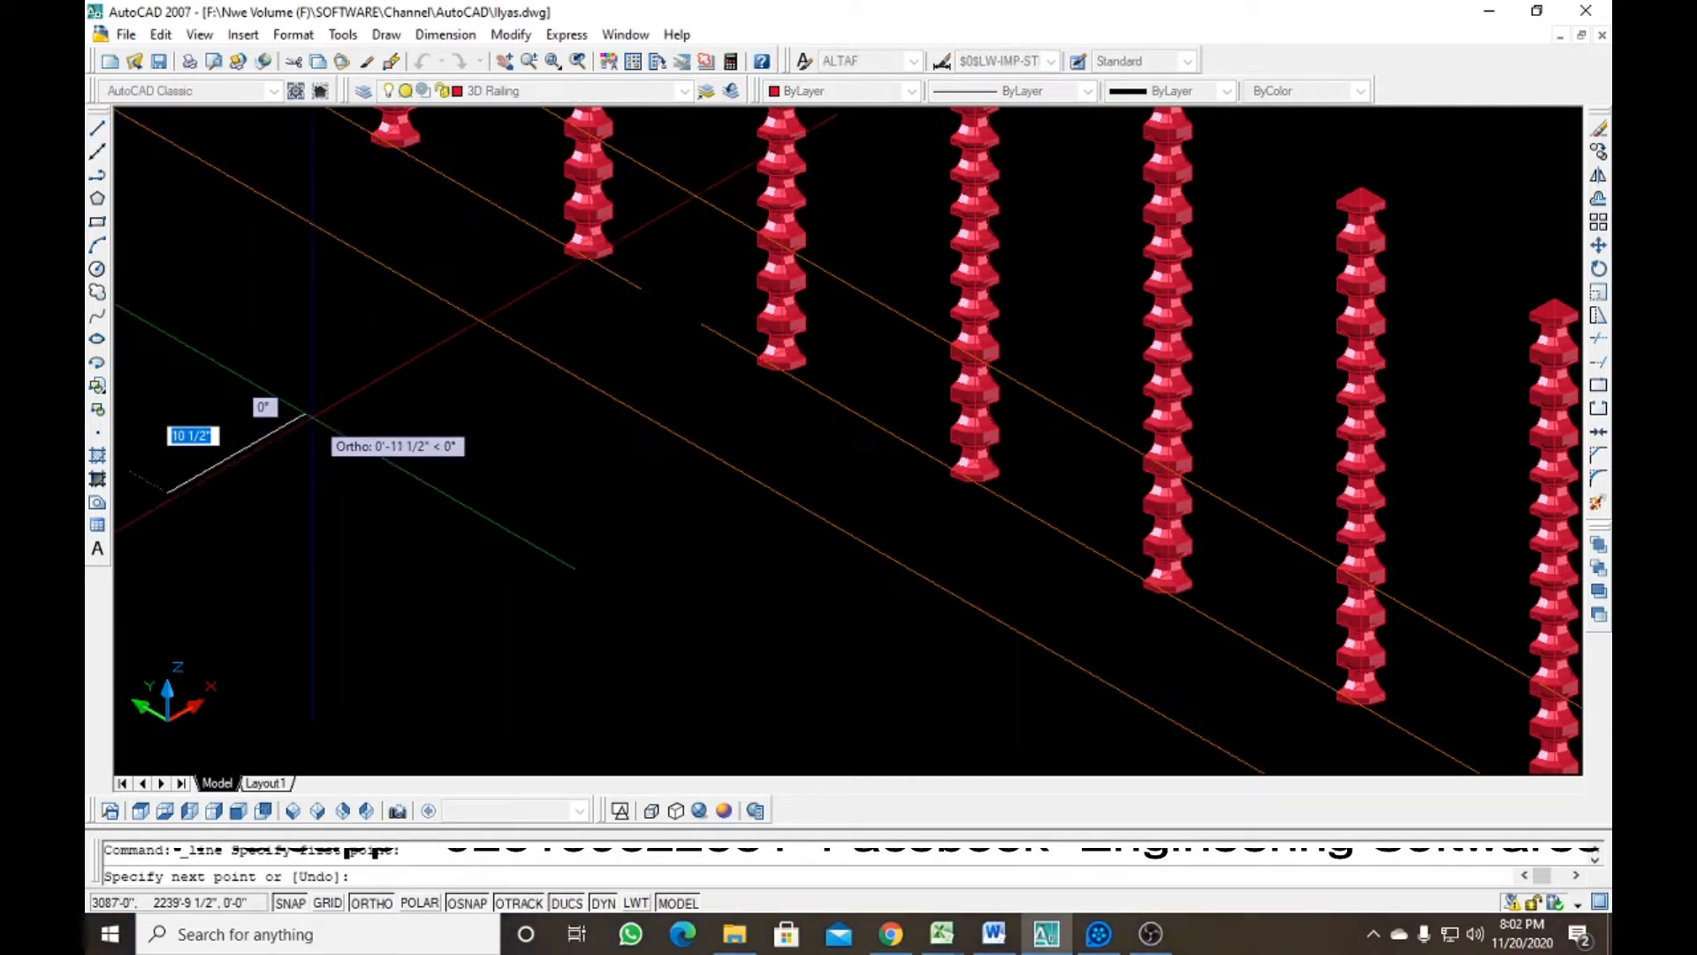
pyautogui.write('6')
pyautogui.press('Return')
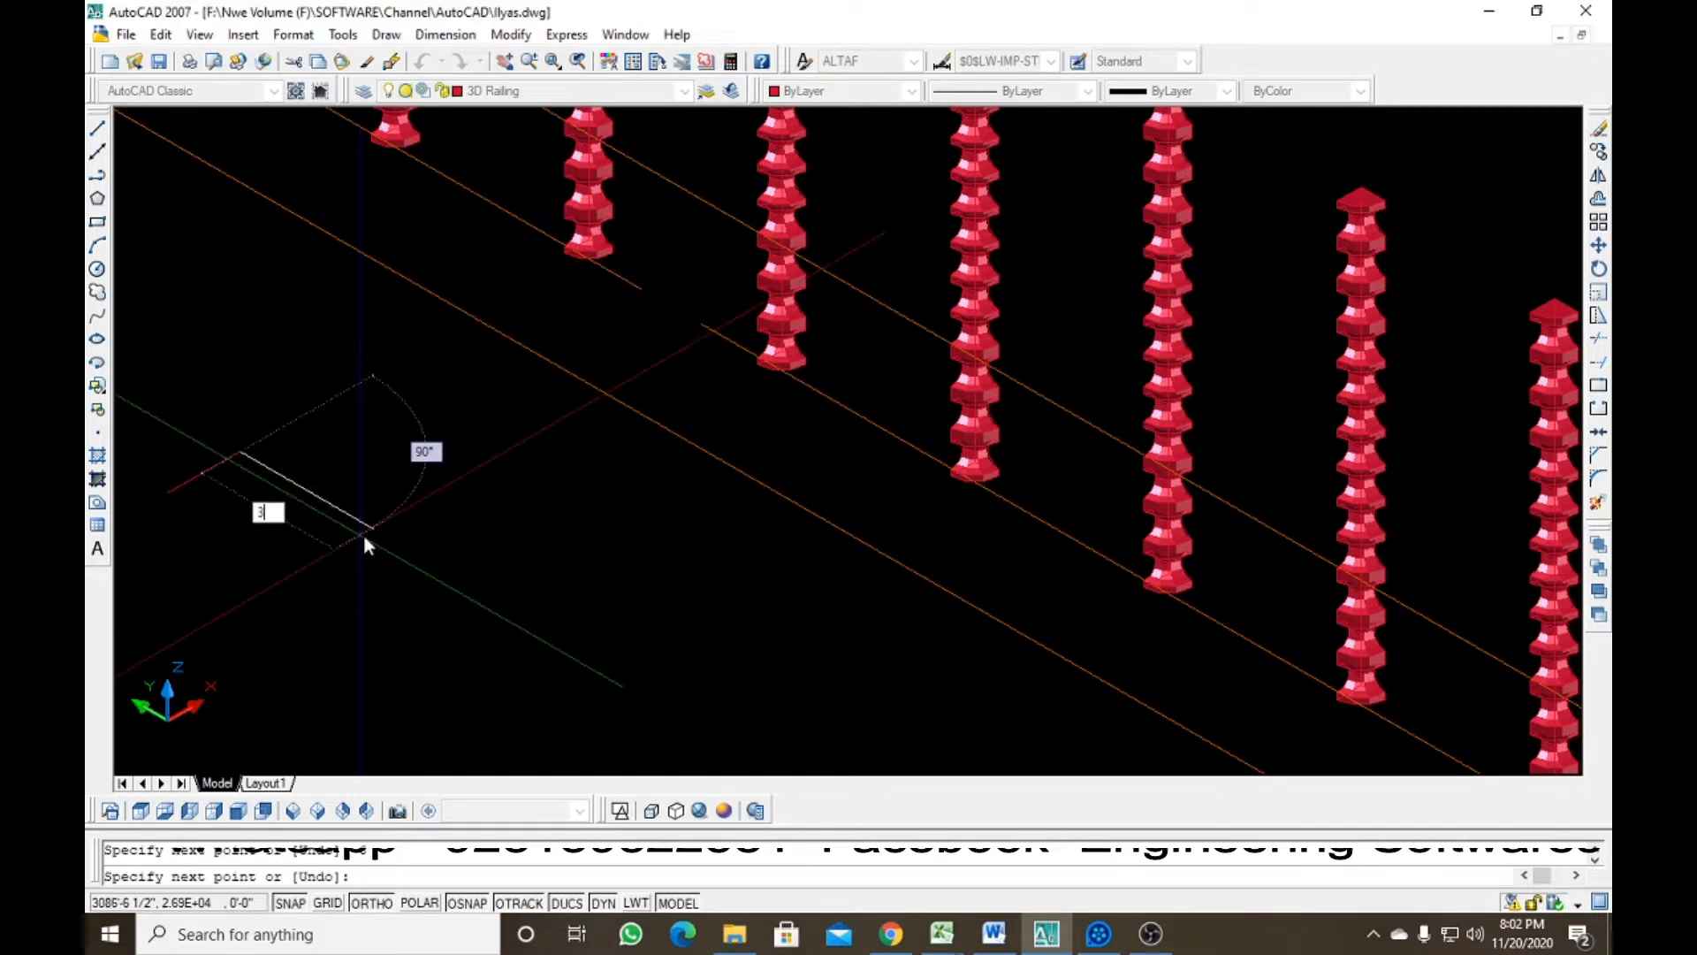
pyautogui.write('3')
pyautogui.press('Return')
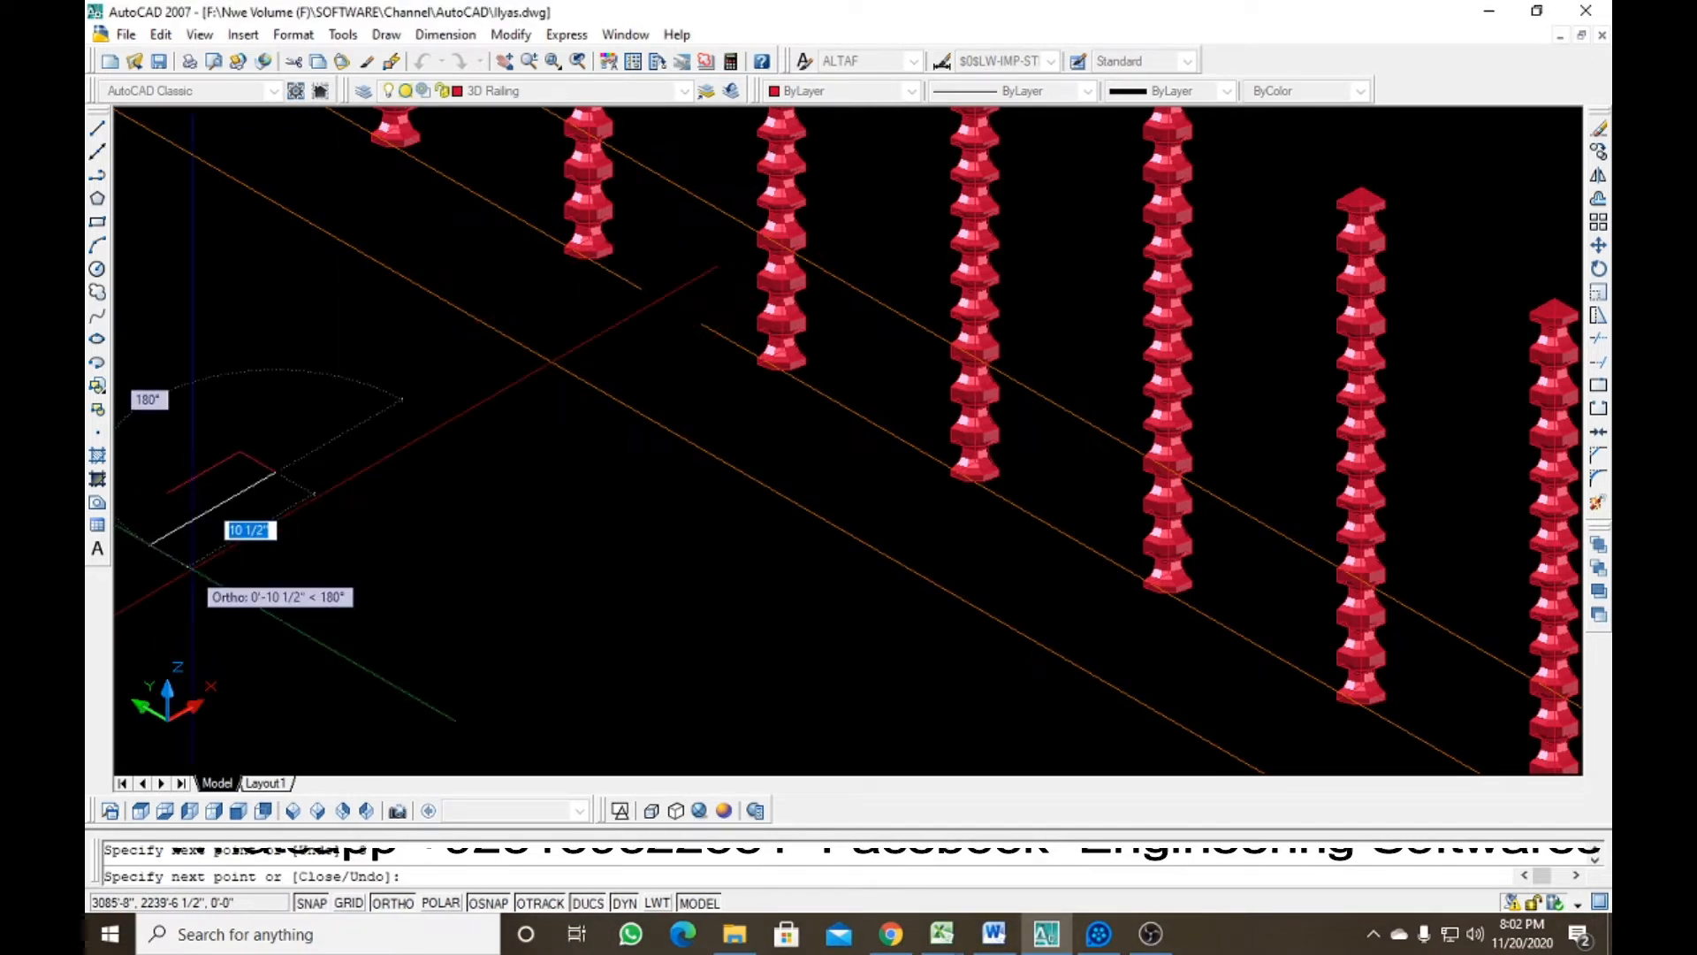
pyautogui.write('6')
pyautogui.press('Return')
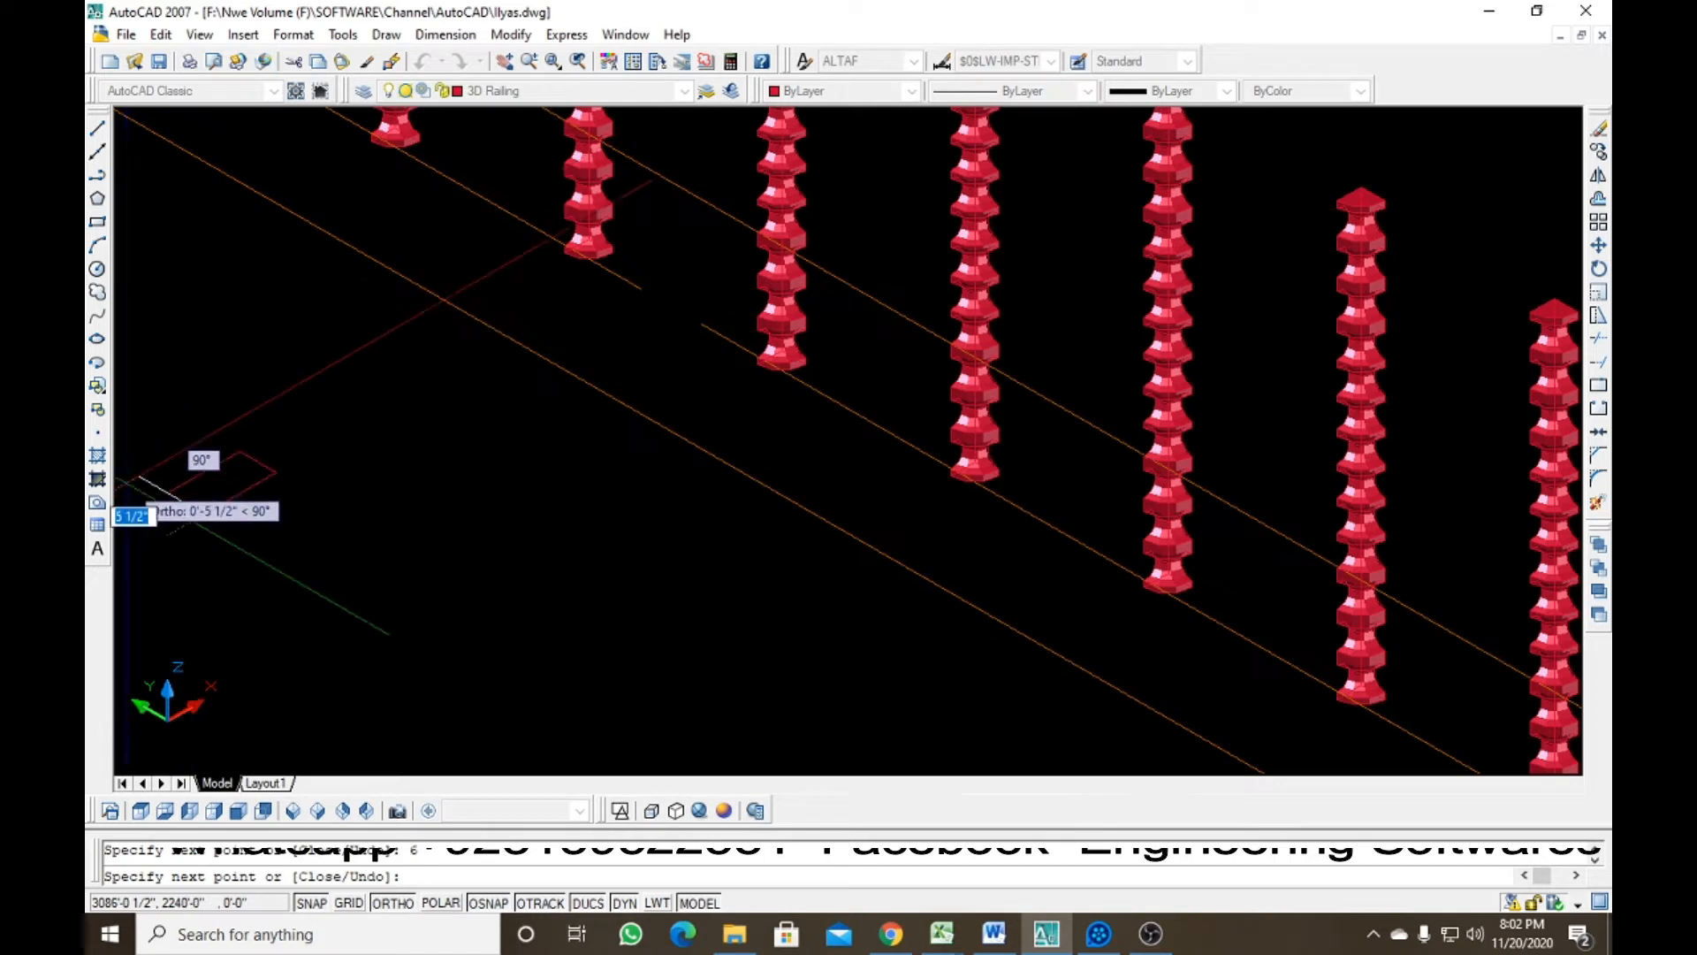
pyautogui.press('Return')
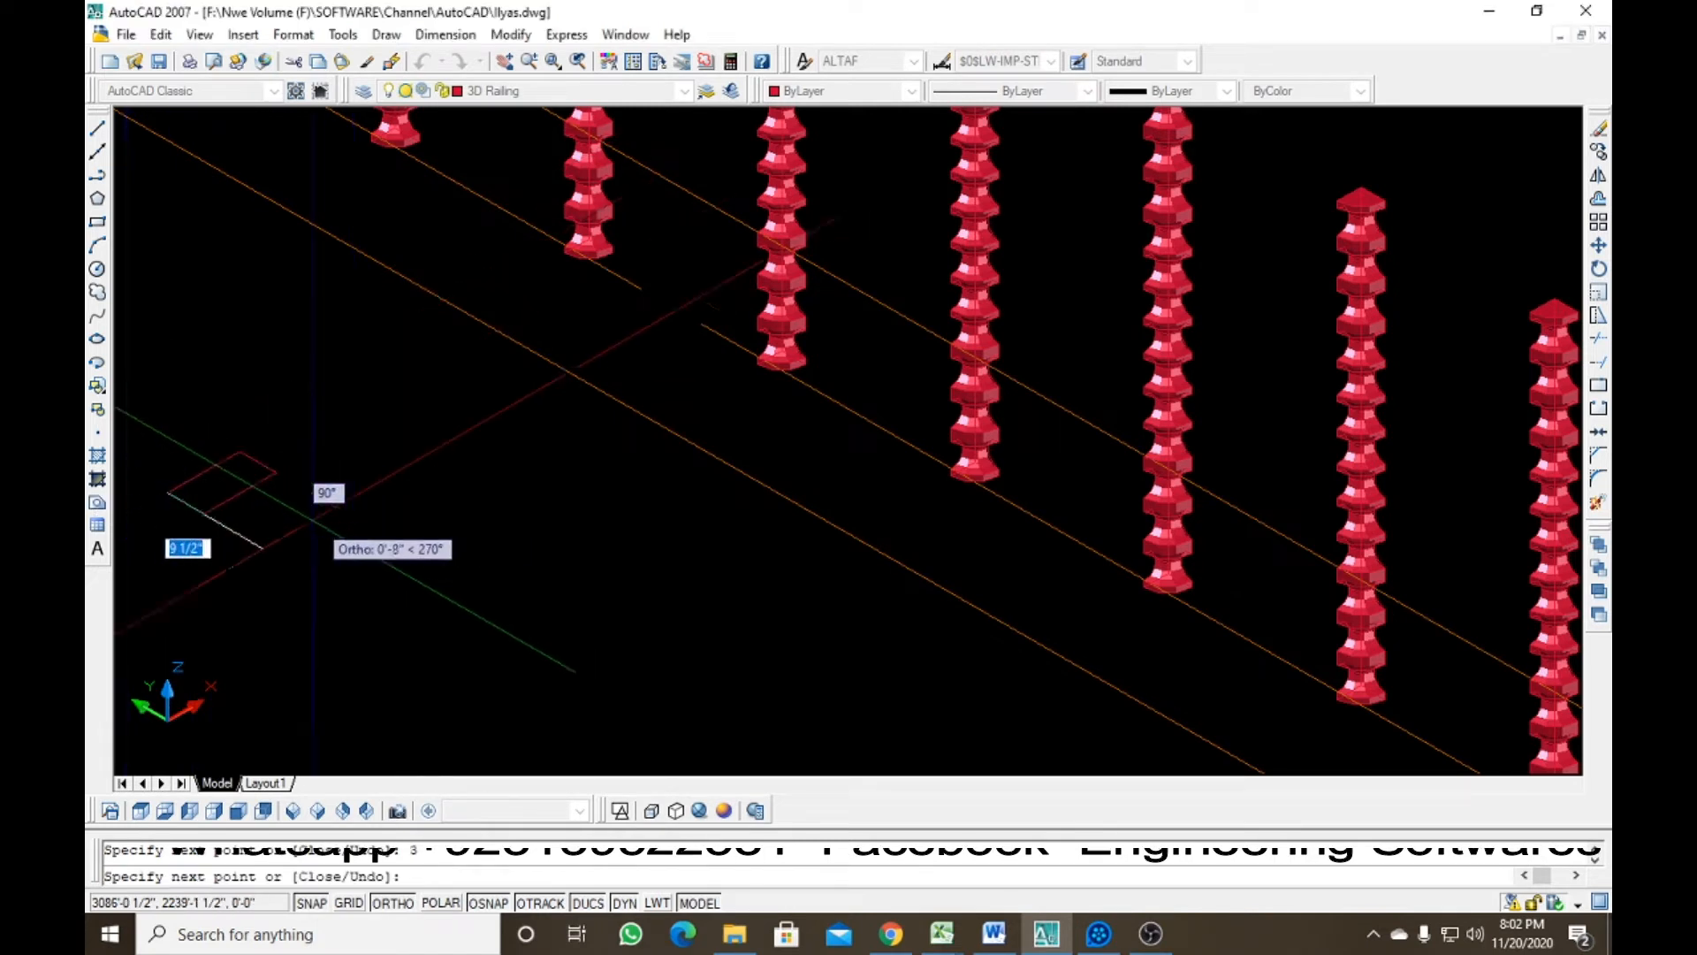
pyautogui.press('Return')
# Offset the rectangle's front 6" side outward by 1"
pyautogui.moveTo(277, 527); pyautogui.dragTo(475, 494, button='middle')
pyautogui.scroll(3, 396, 461)
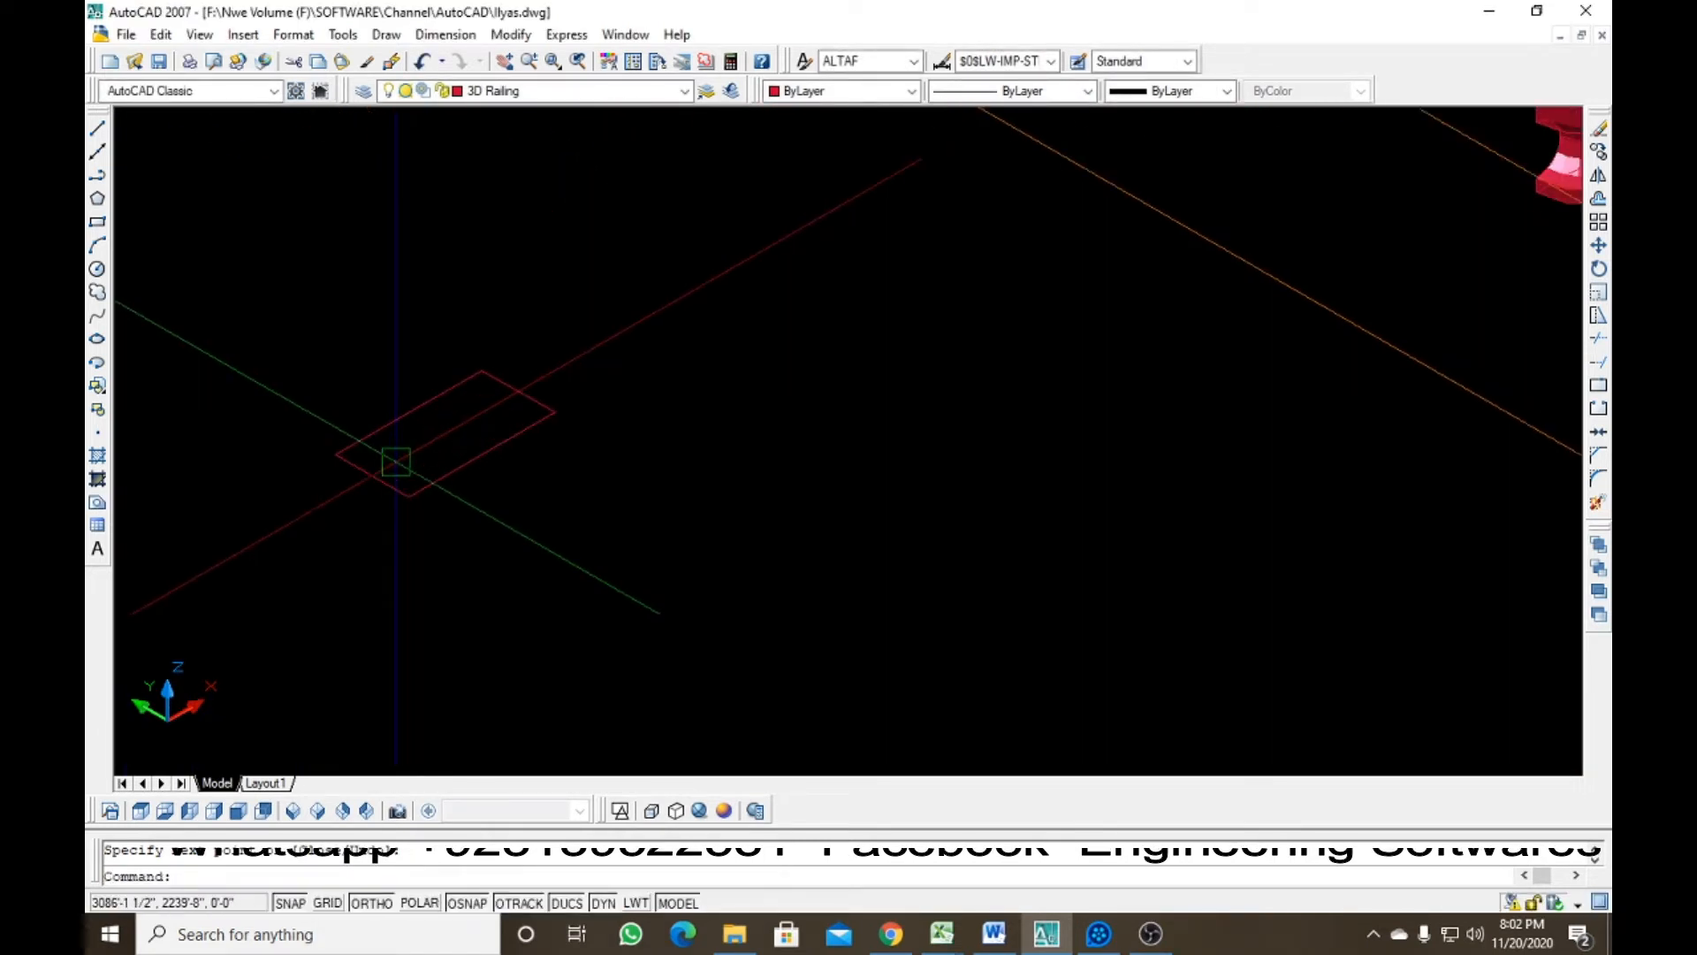
pyautogui.write('o')
pyautogui.press('Return')
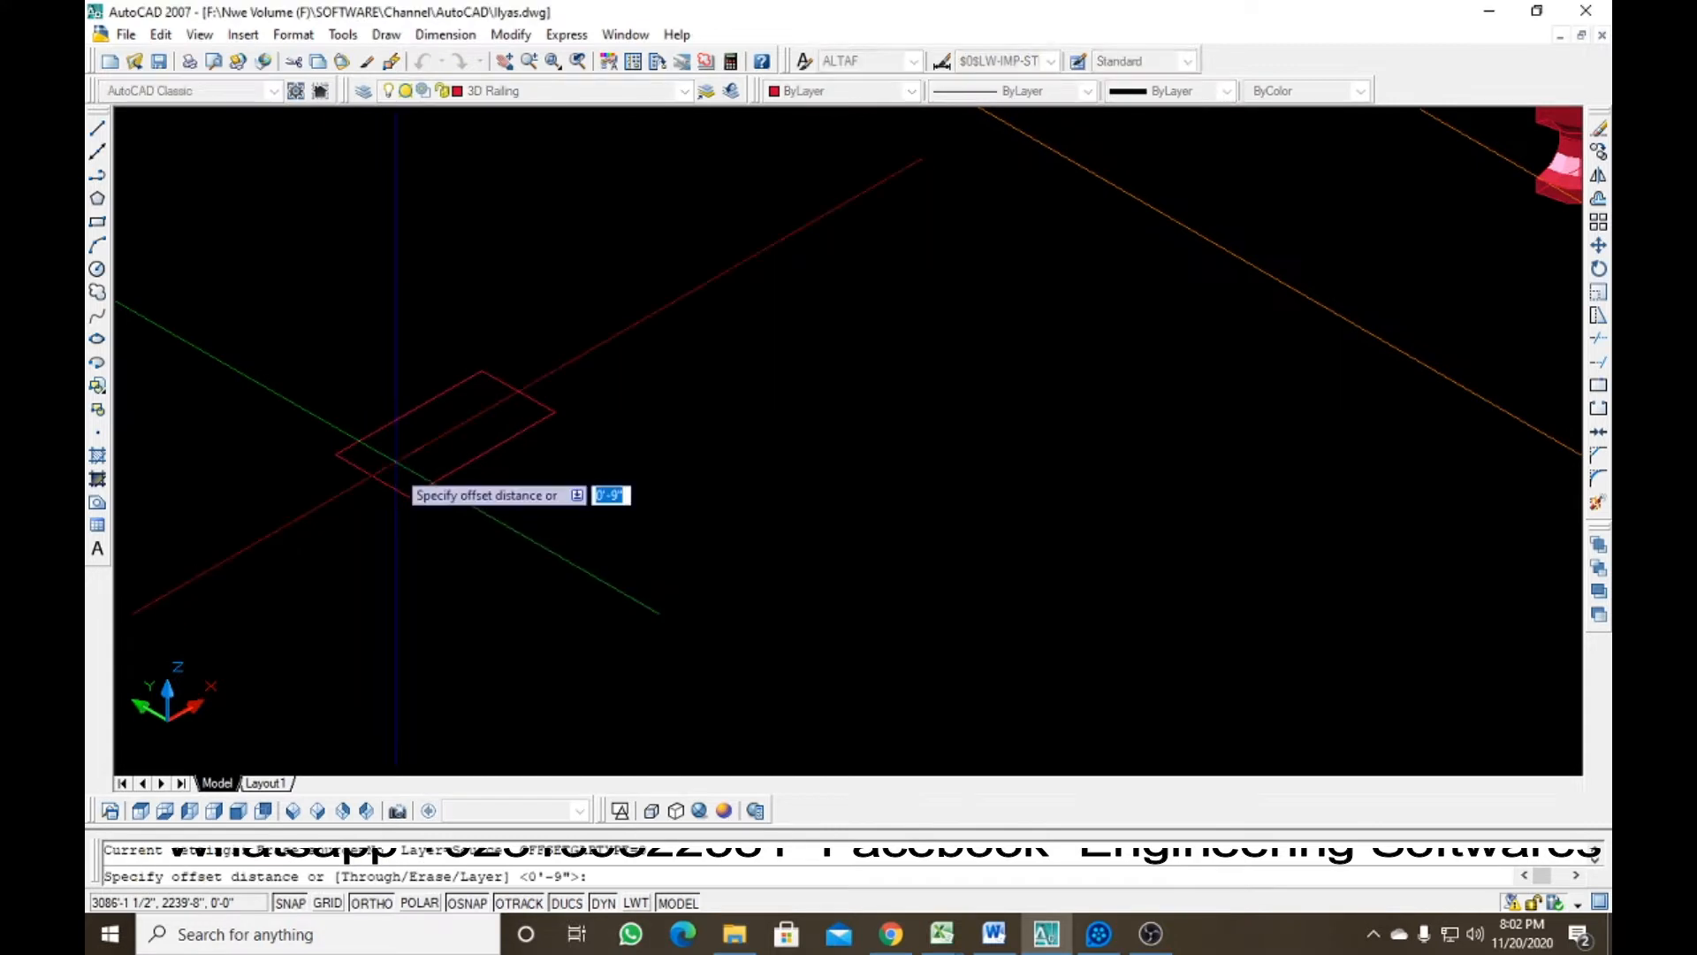
pyautogui.press('Return')
pyautogui.click(438, 475)
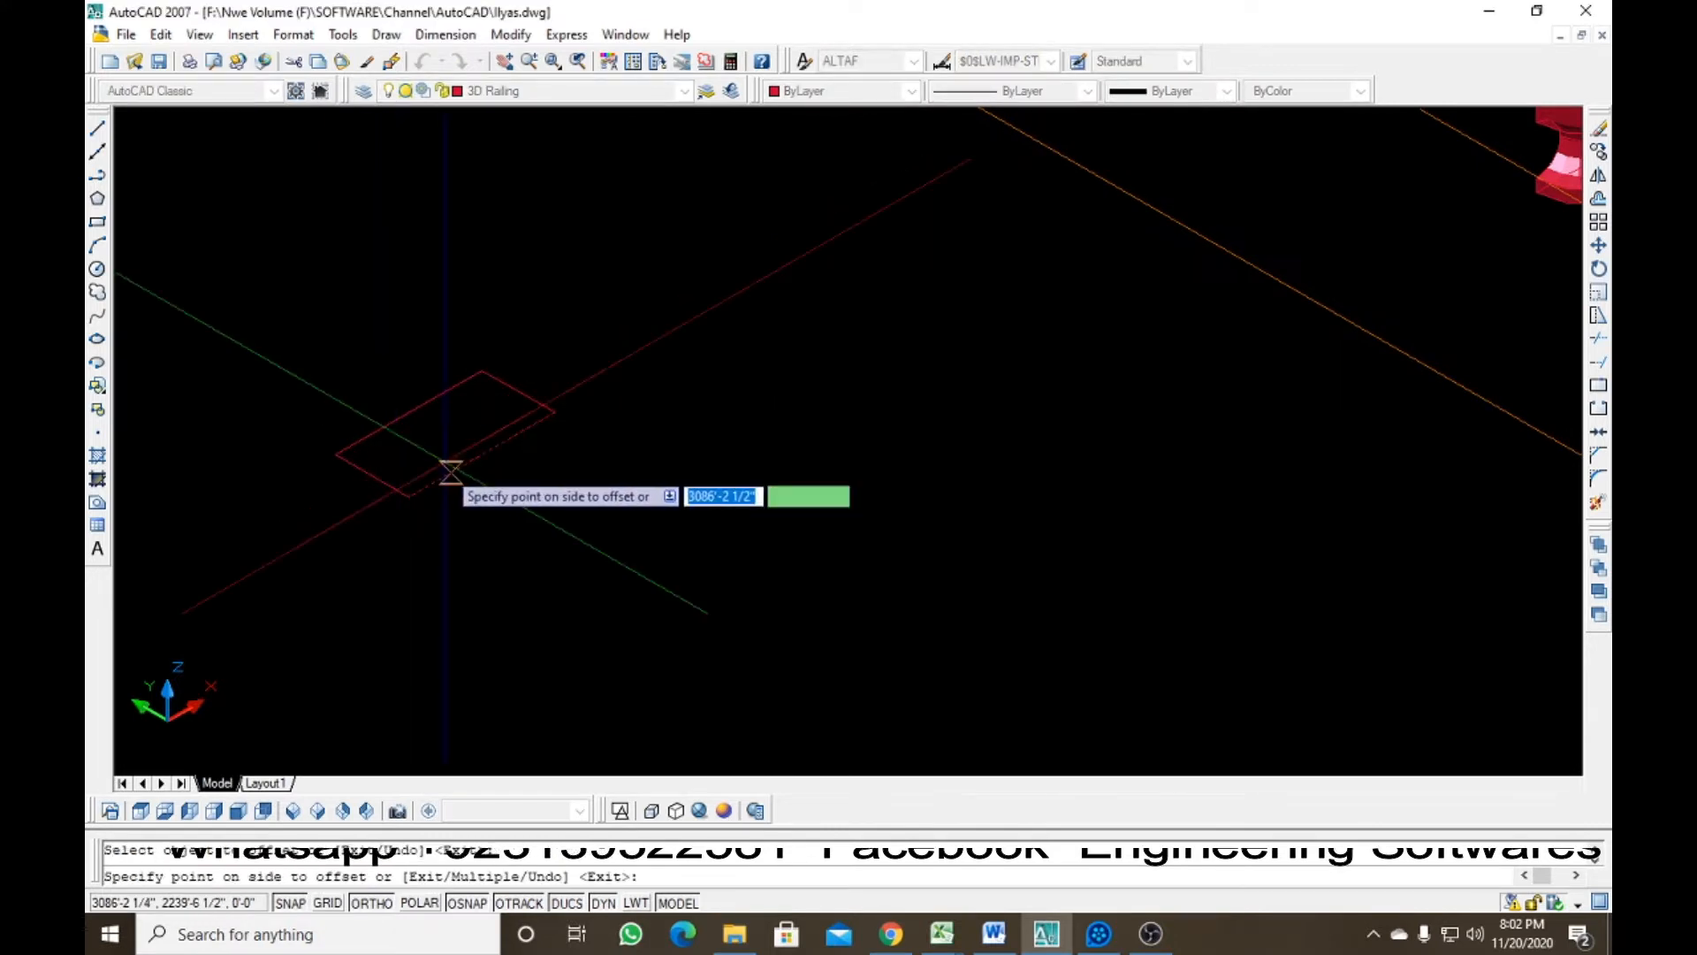
pyautogui.click(519, 519)
pyautogui.press('Escape')
# Join both ends of the offset line to the rectangle's corners with two short lines
pyautogui.scroll(2, 446, 492)
pyautogui.scroll(4, 446, 492)
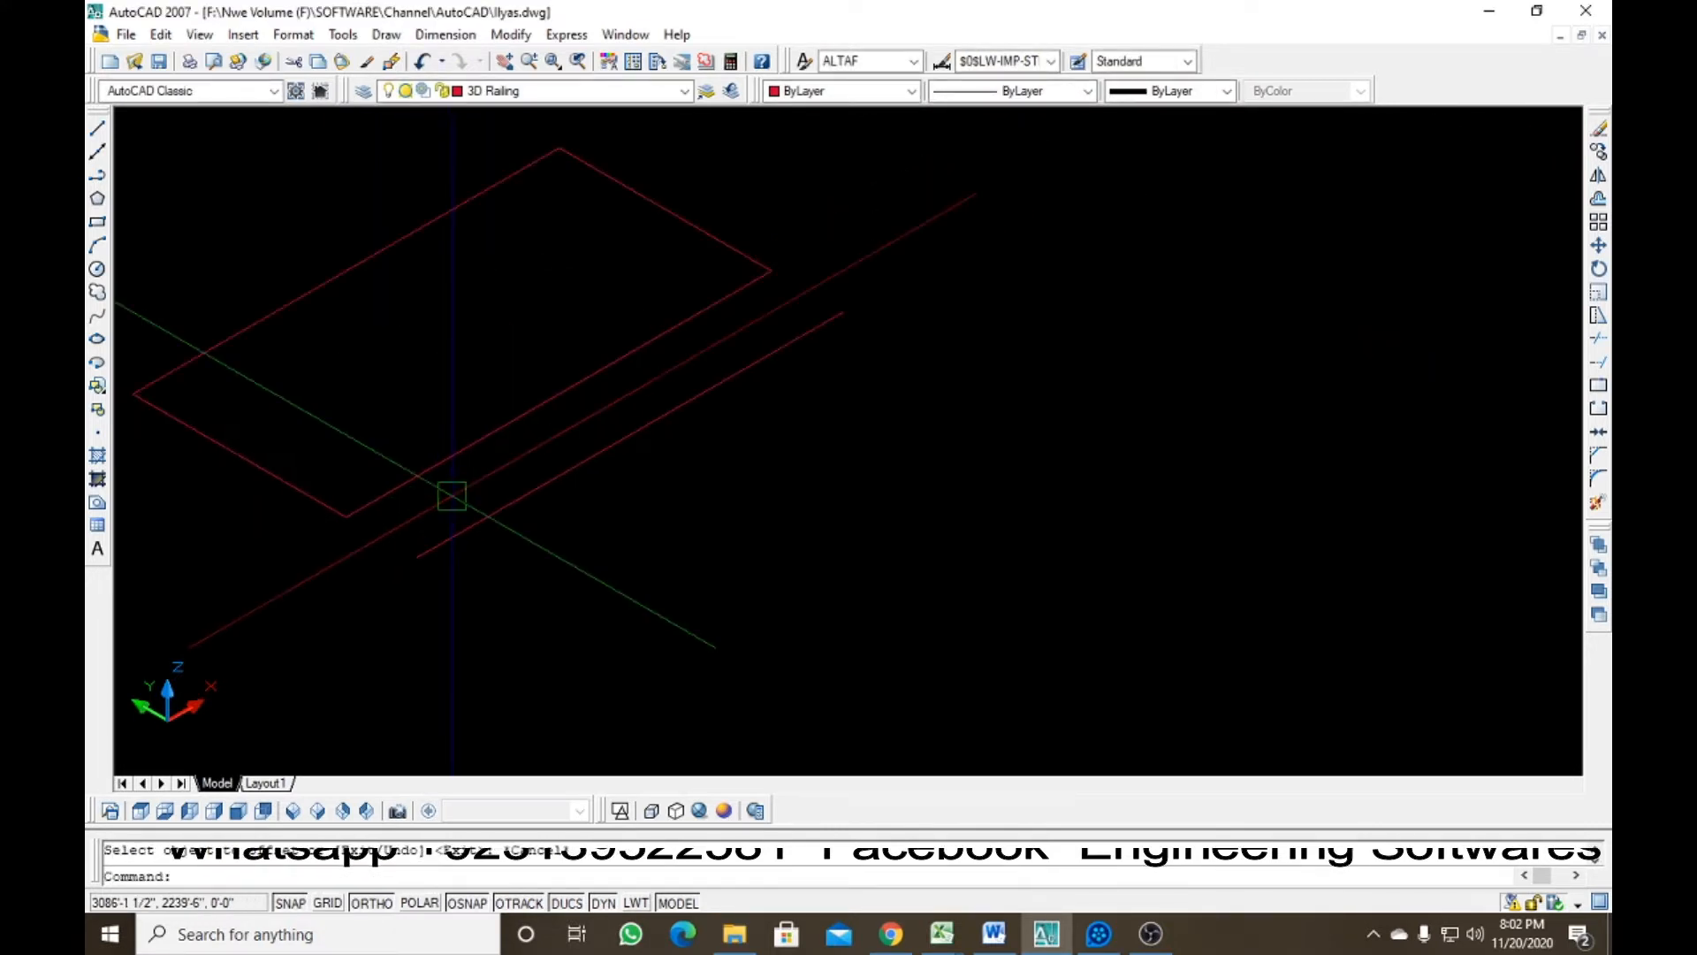
pyautogui.write('l')
pyautogui.press('Return')
pyautogui.click(346, 516)
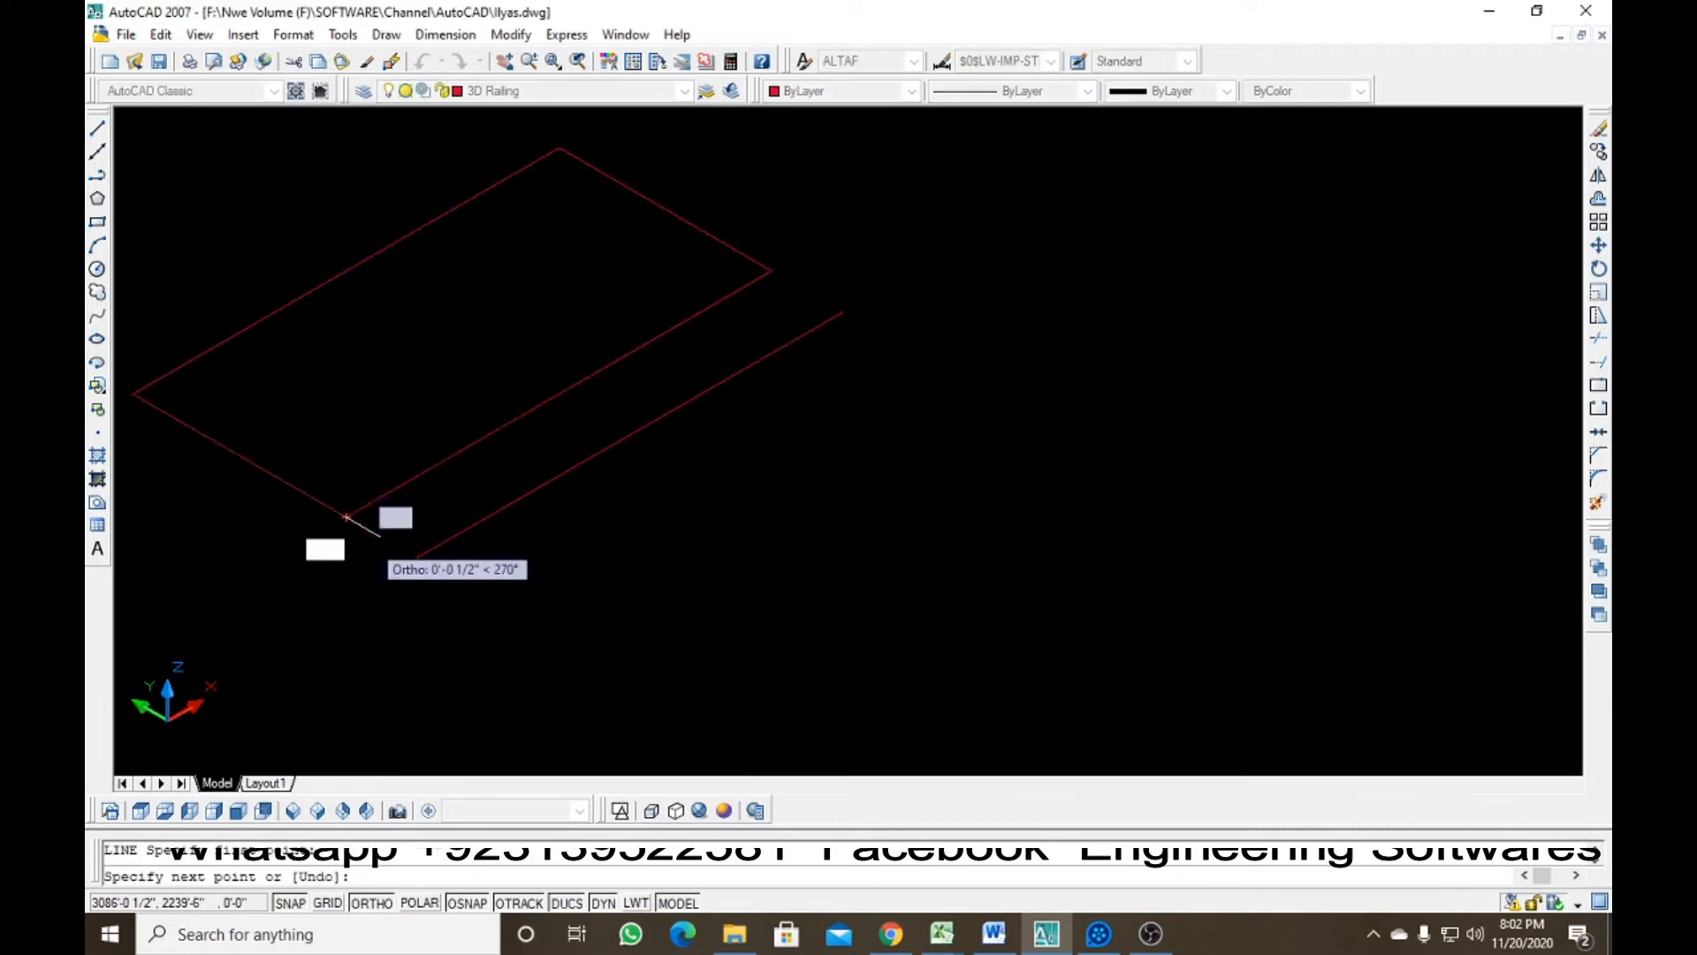
pyautogui.press('Escape')
pyautogui.press('Return')
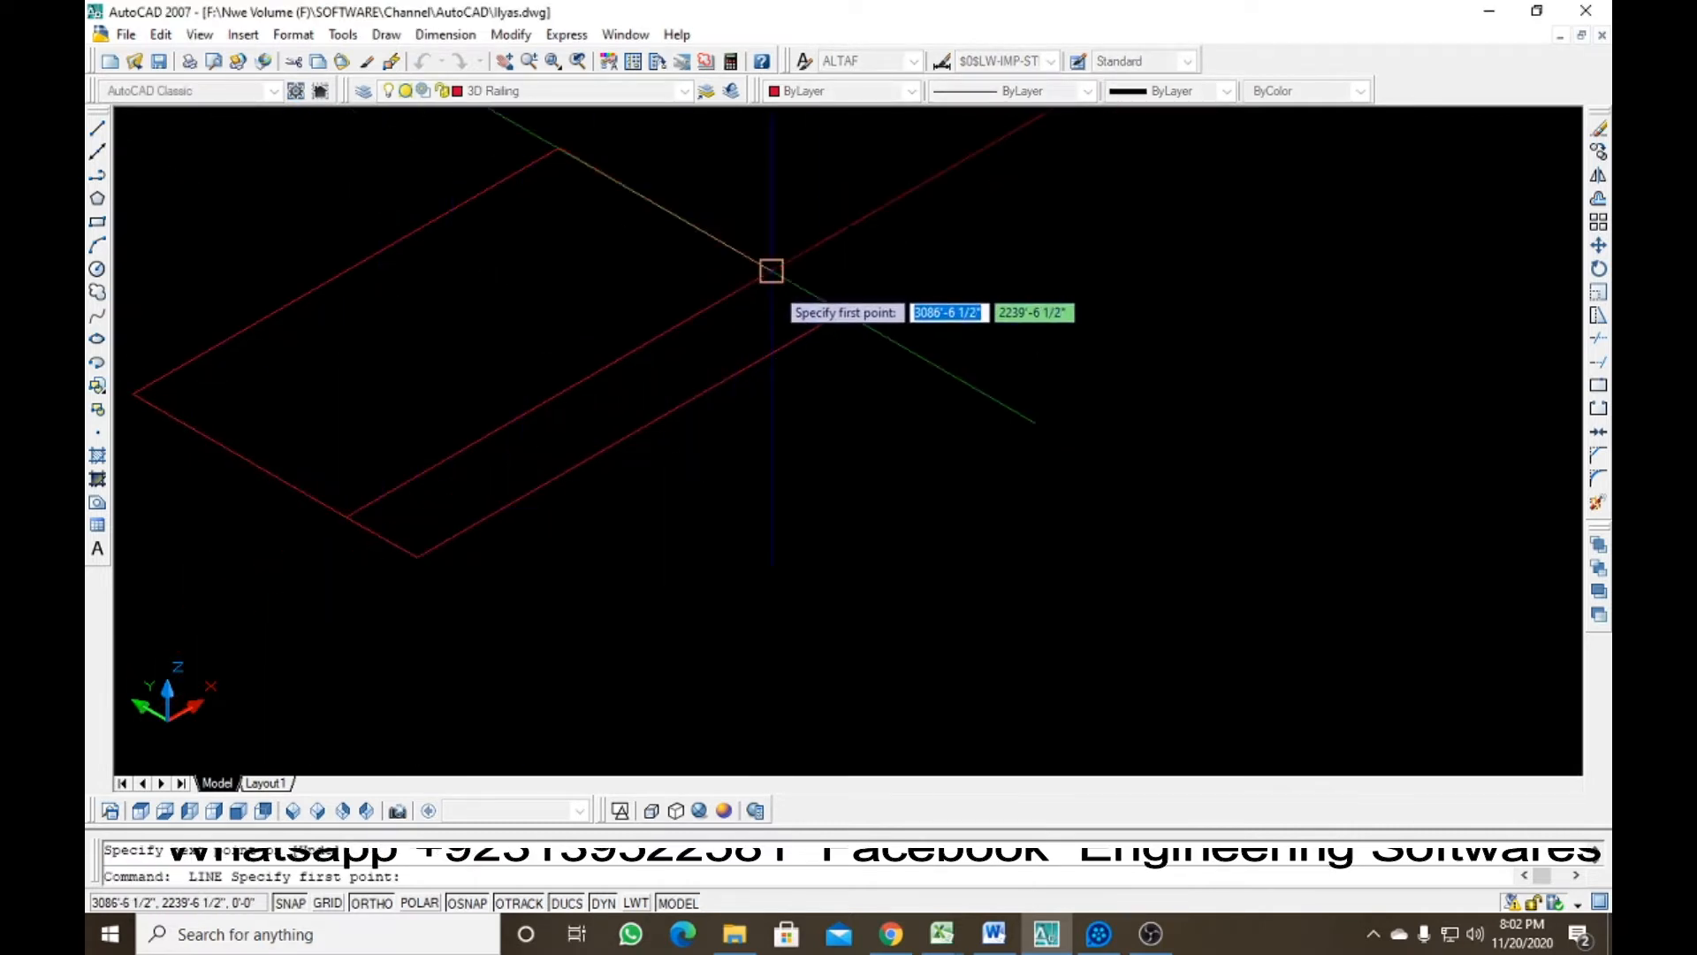
pyautogui.click(771, 272)
pyautogui.click(842, 312)
pyautogui.press('Escape')
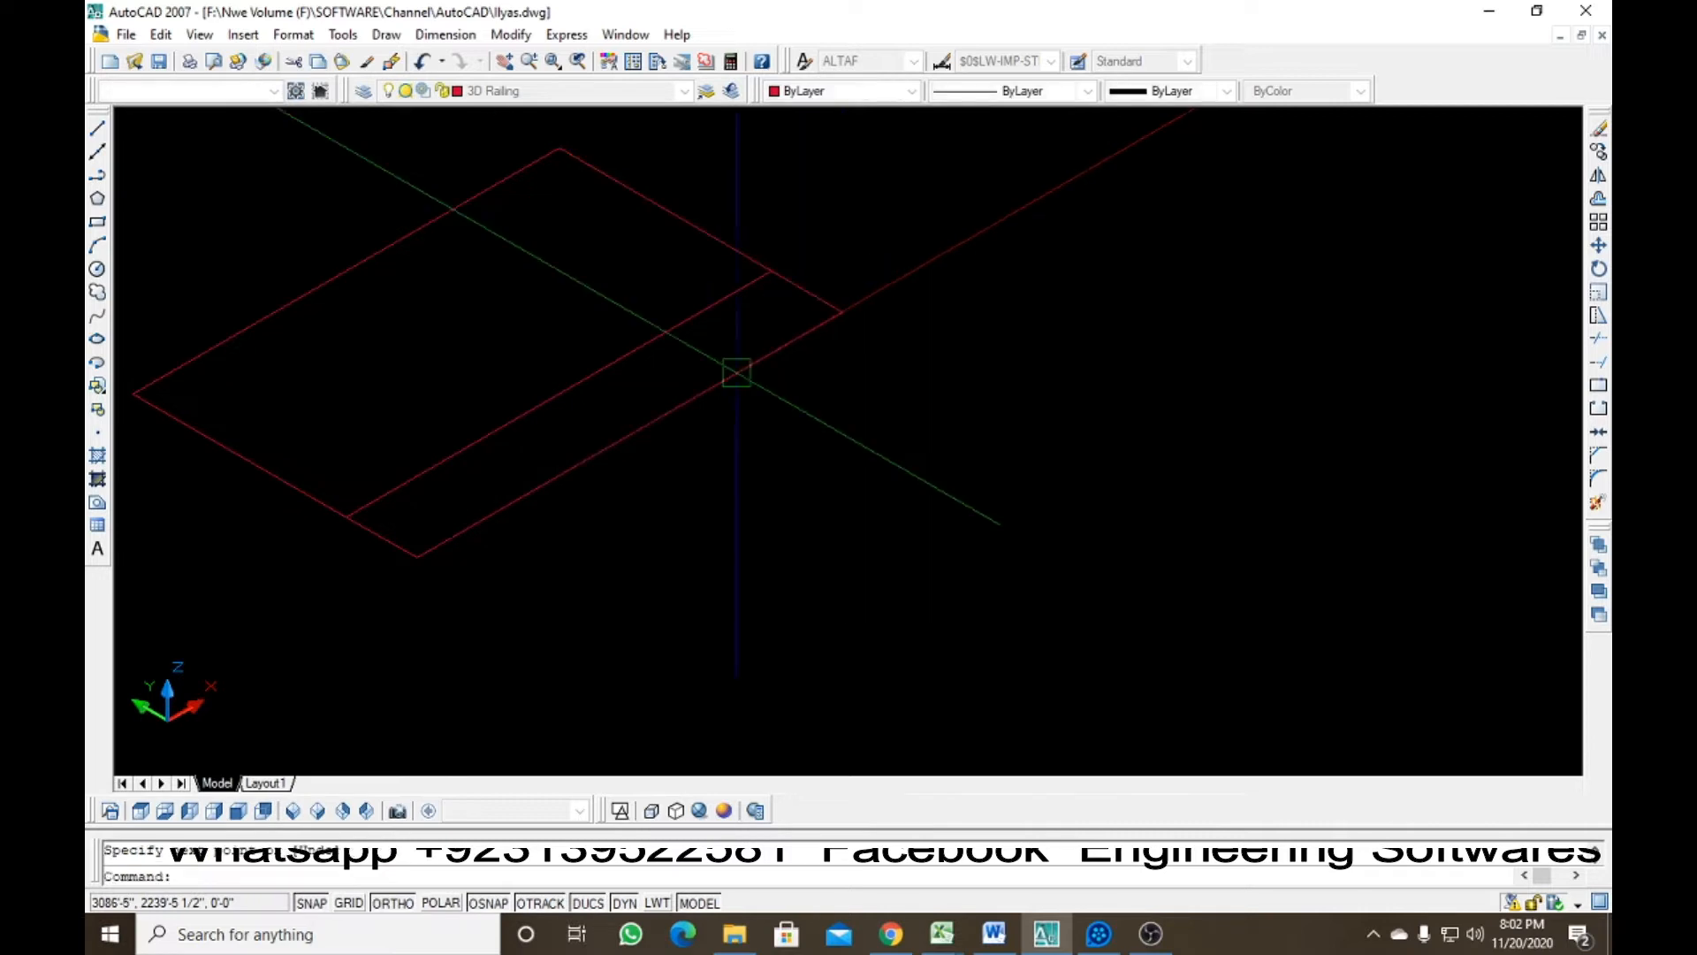
pyautogui.press('Escape')
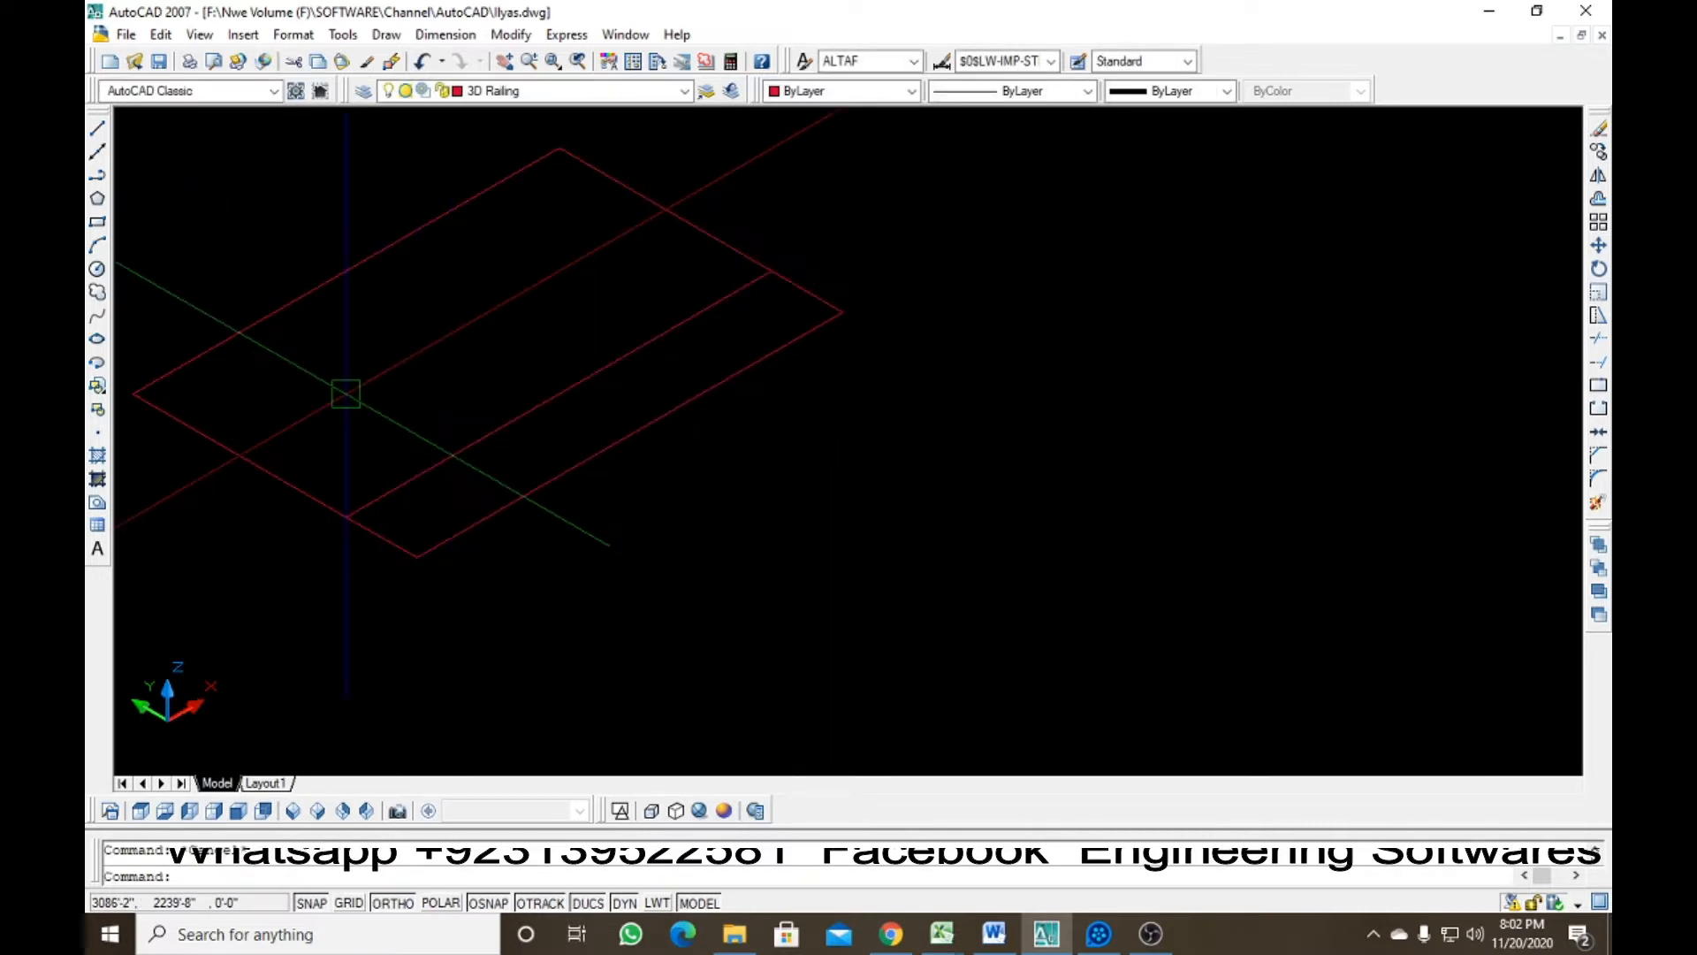
# Draw a three-point arc between the ends of the inner long line, passing through the midpoint of the rectangle's opposite side
pyautogui.write('arc')
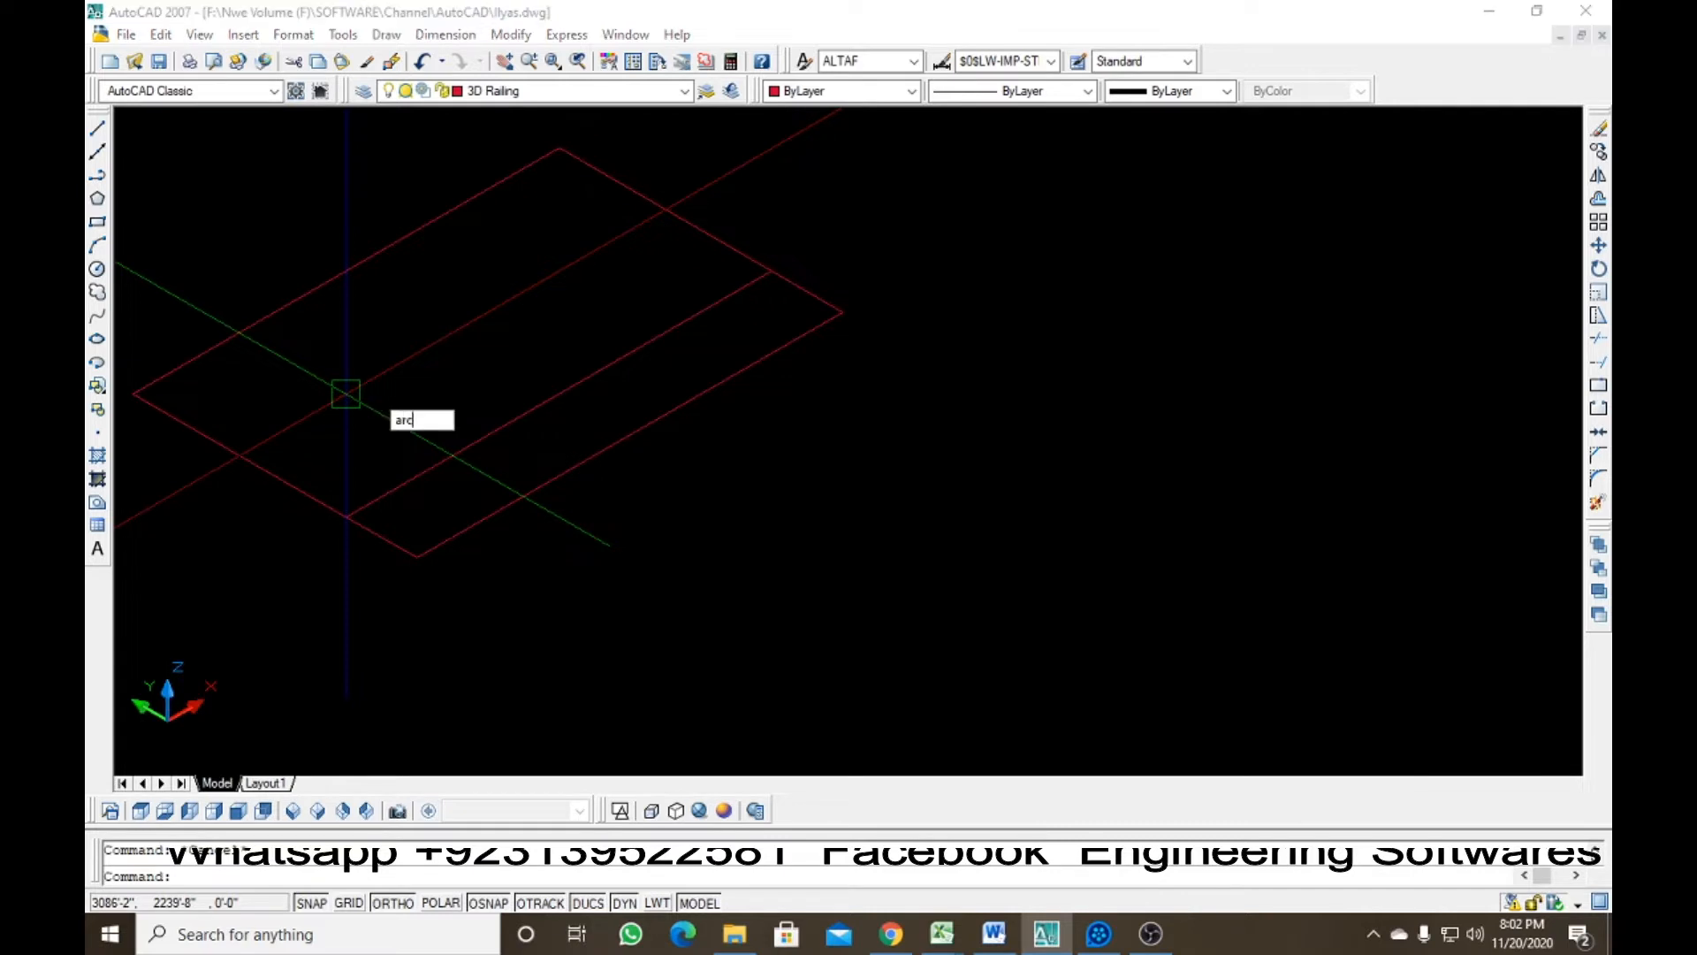
pyautogui.press('Return')
pyautogui.click(346, 512)
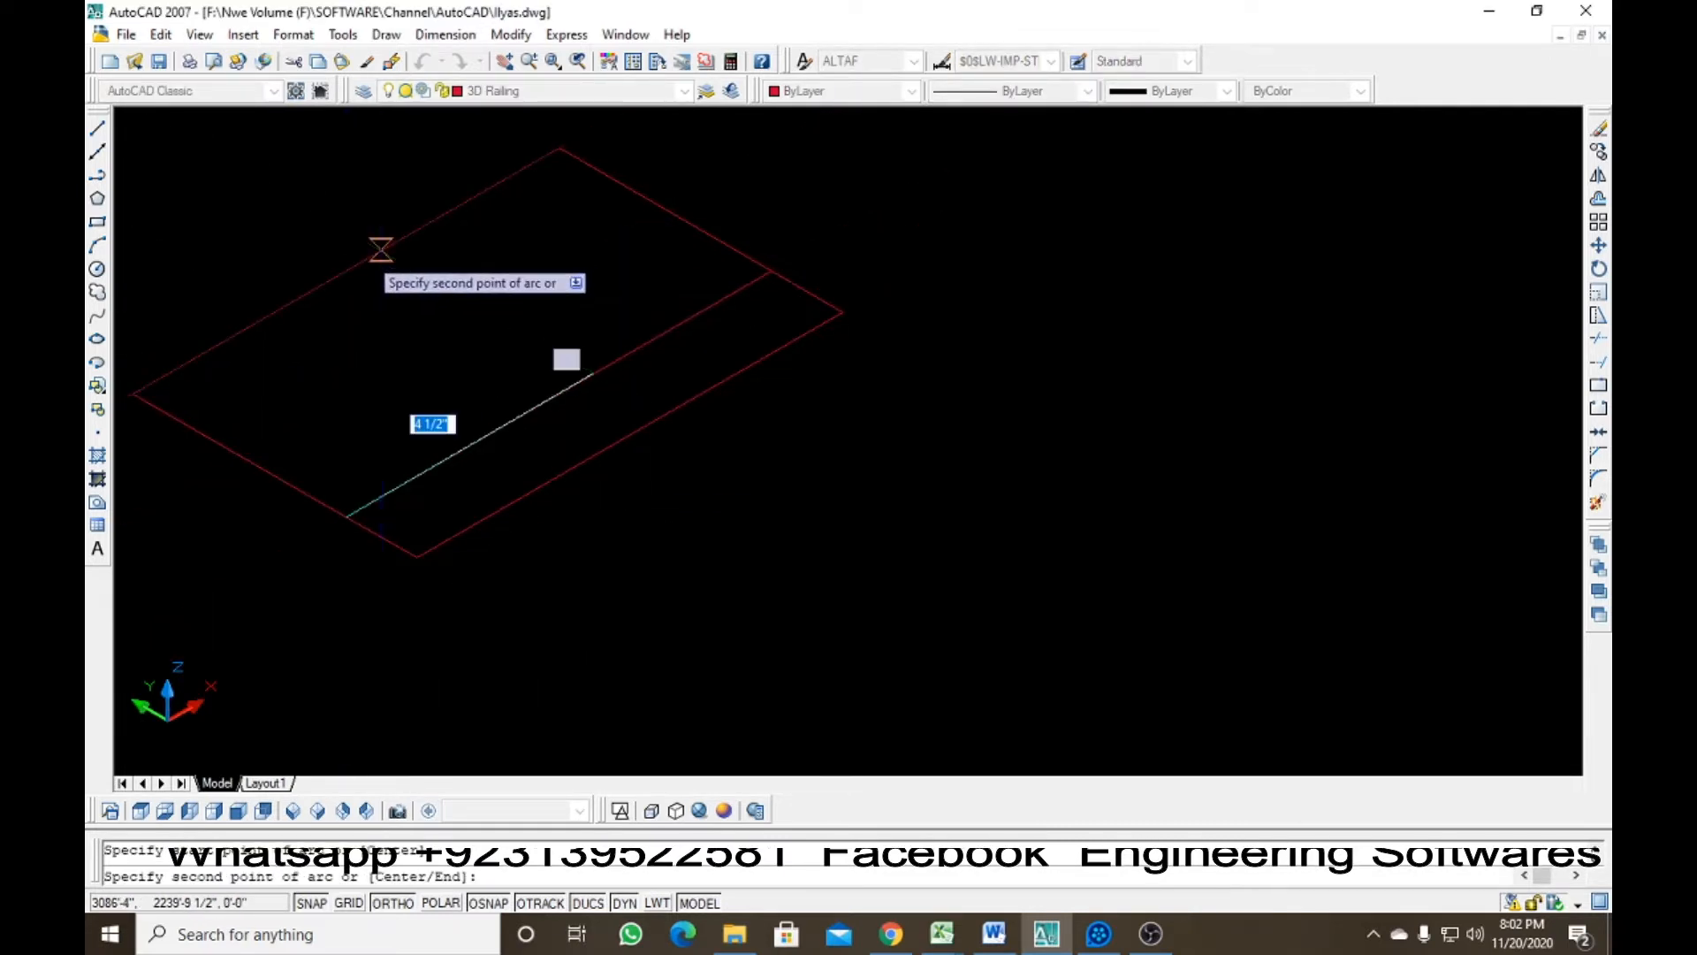
pyautogui.click(345, 271)
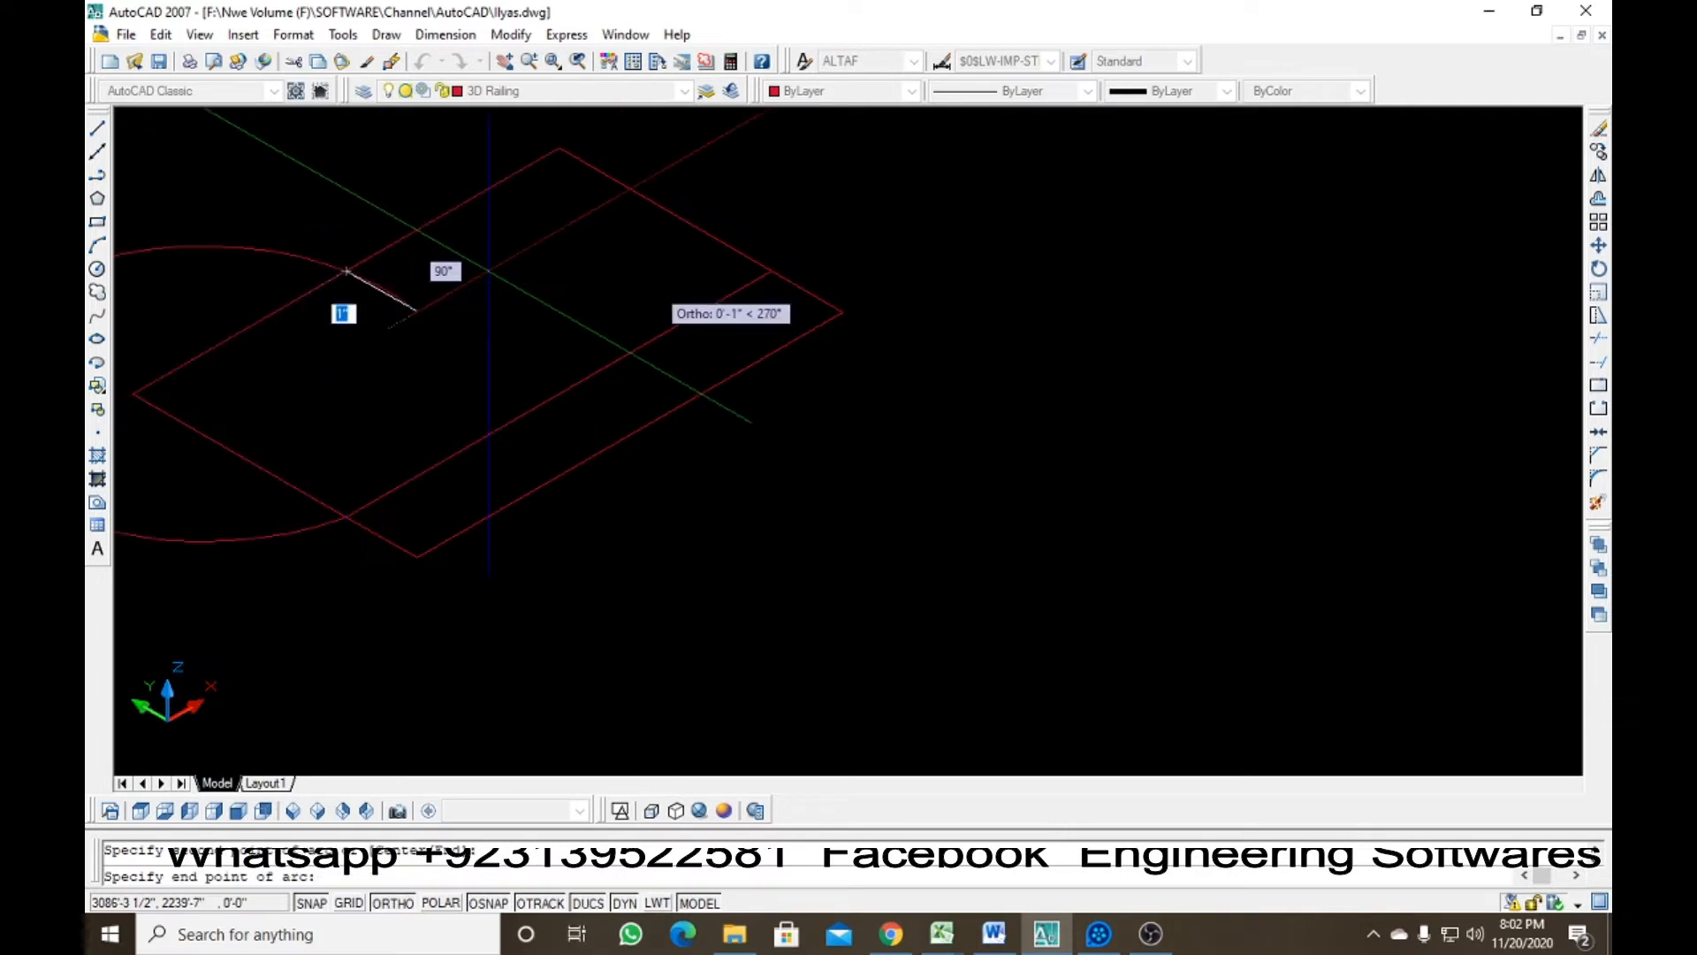
pyautogui.click(772, 270)
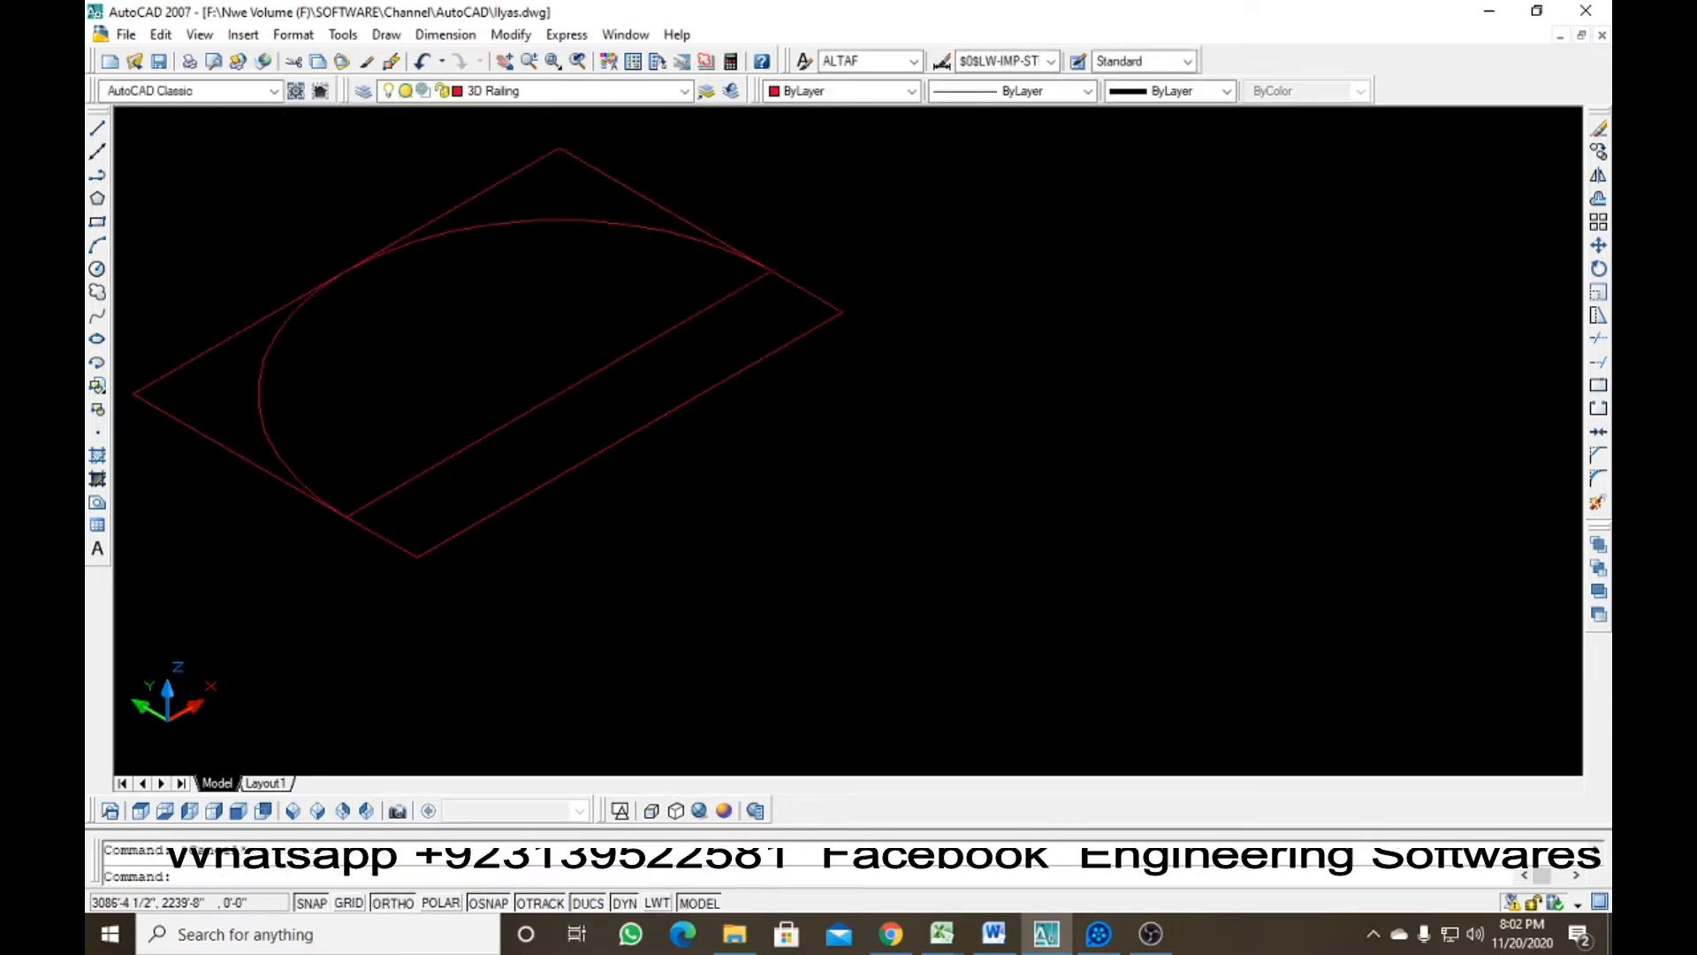
# Stretch the arc's midpoint slightly inward from the rectangle's far long side, keeping both arc ends in place
pyautogui.click(558, 228)
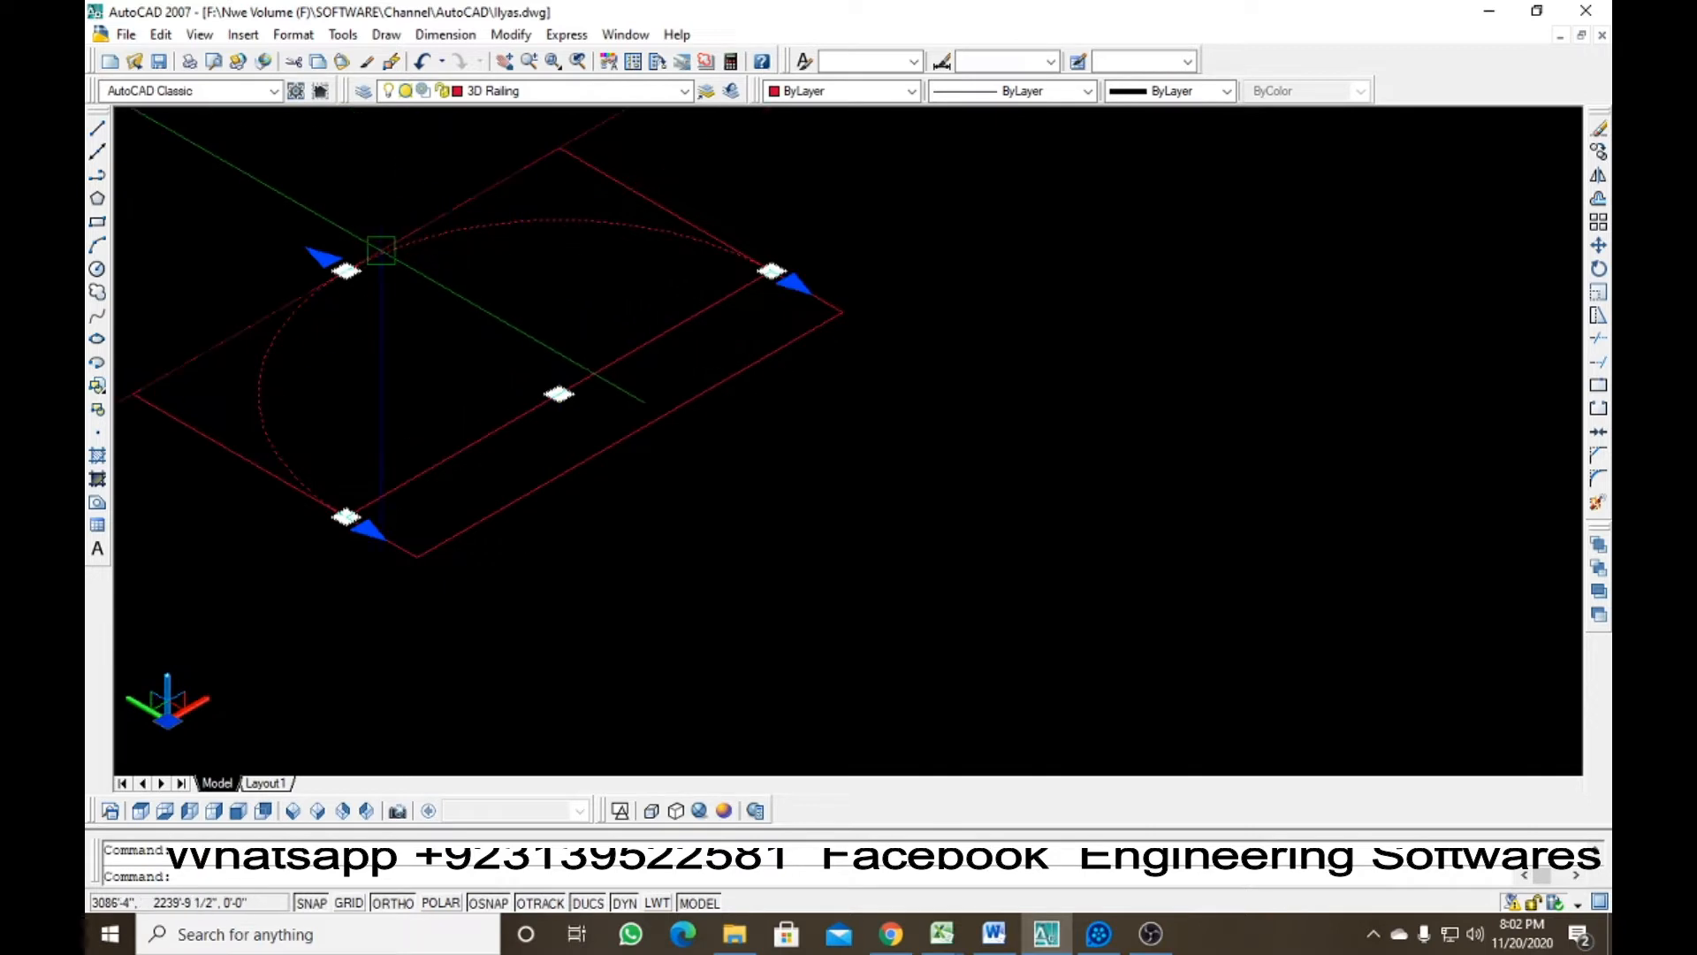
pyautogui.click(346, 271)
pyautogui.click(381, 289)
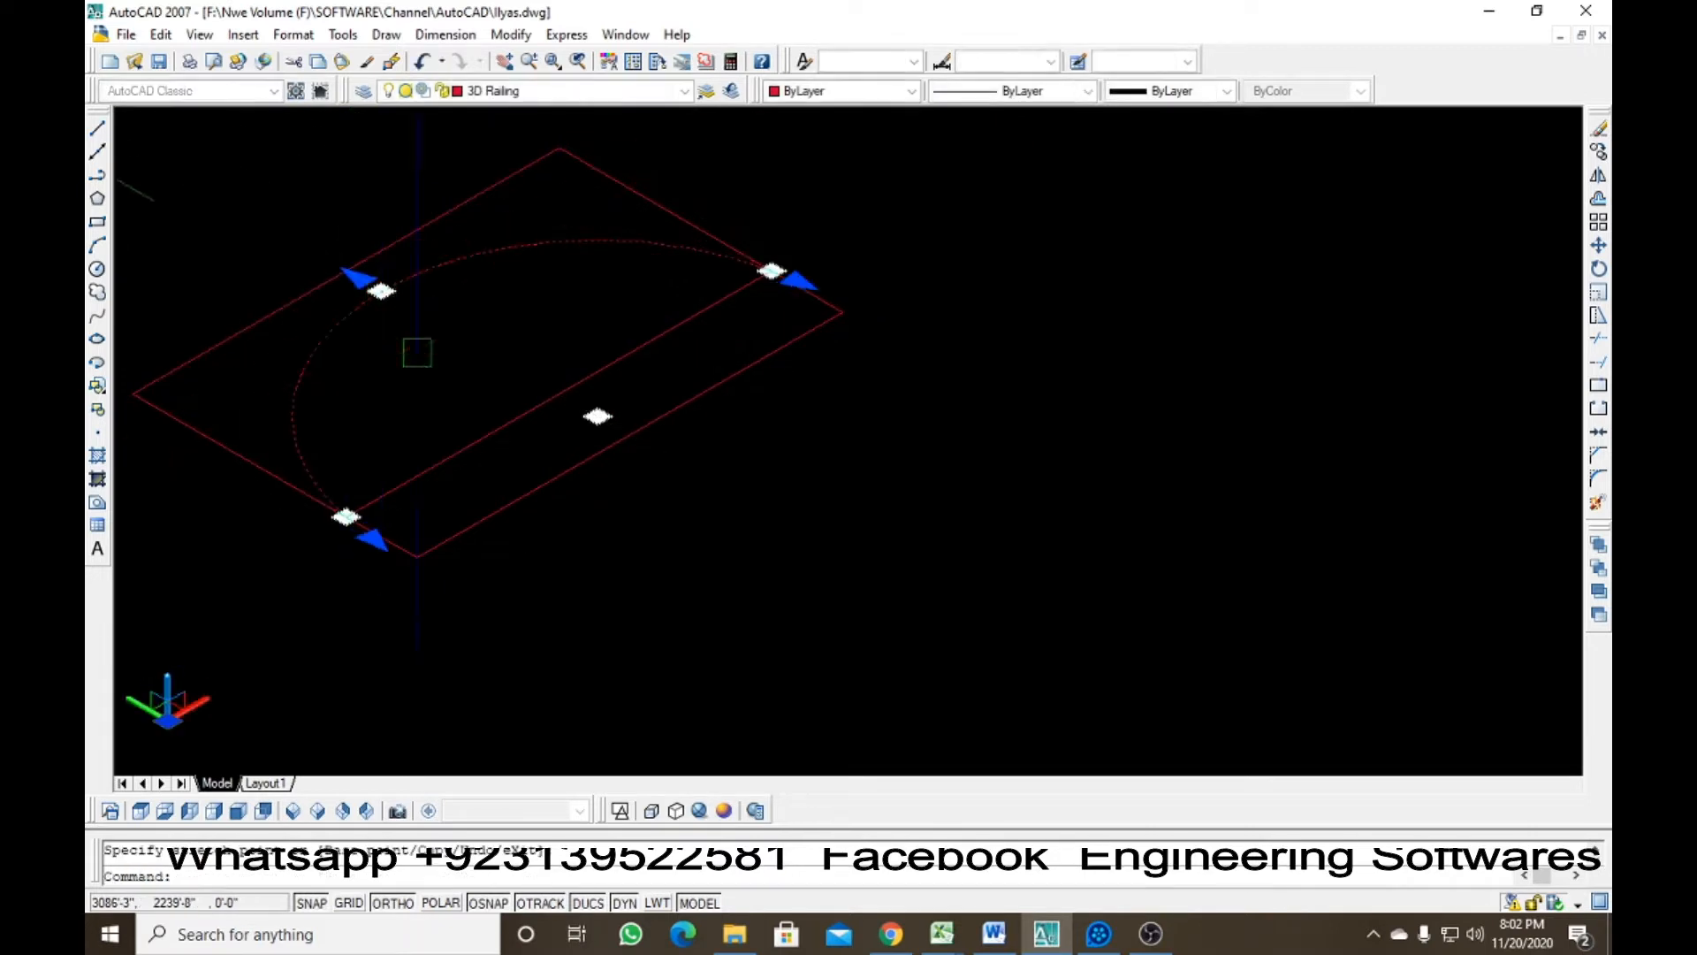
pyautogui.press('Escape')
# Delete the inner long line and the rectangle's far and two short sides, leaving the arc, the two 1" stubs and the base line
pyautogui.click(488, 434)
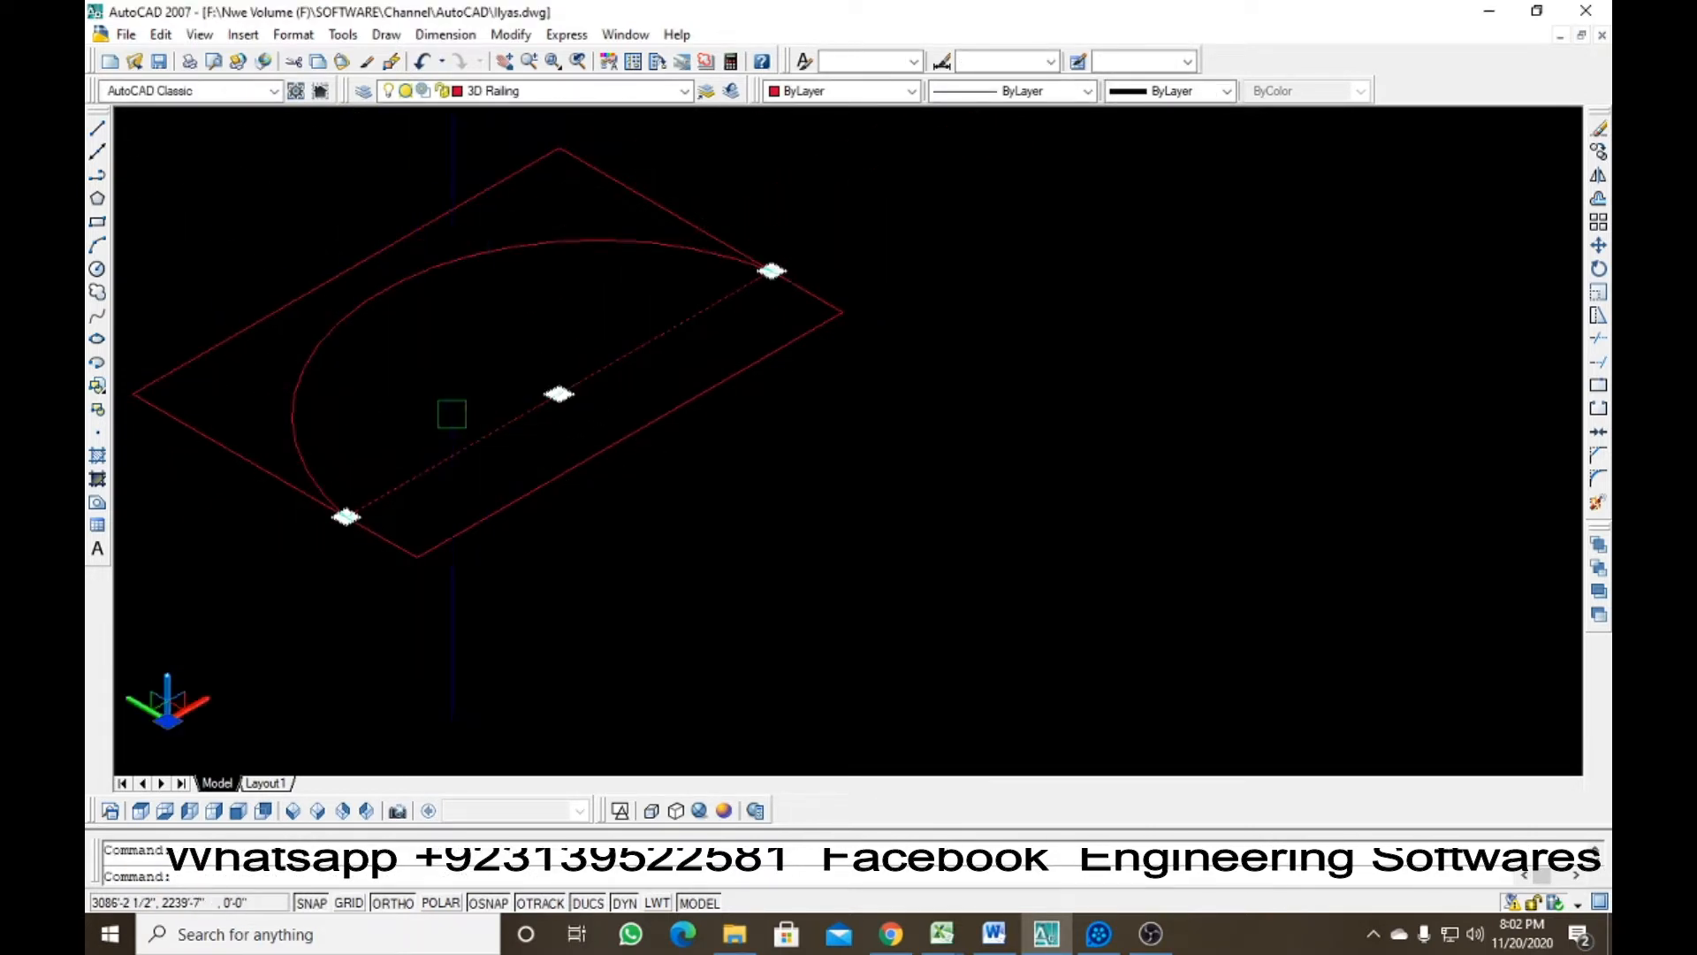
pyautogui.click(772, 271)
pyautogui.click(133, 393)
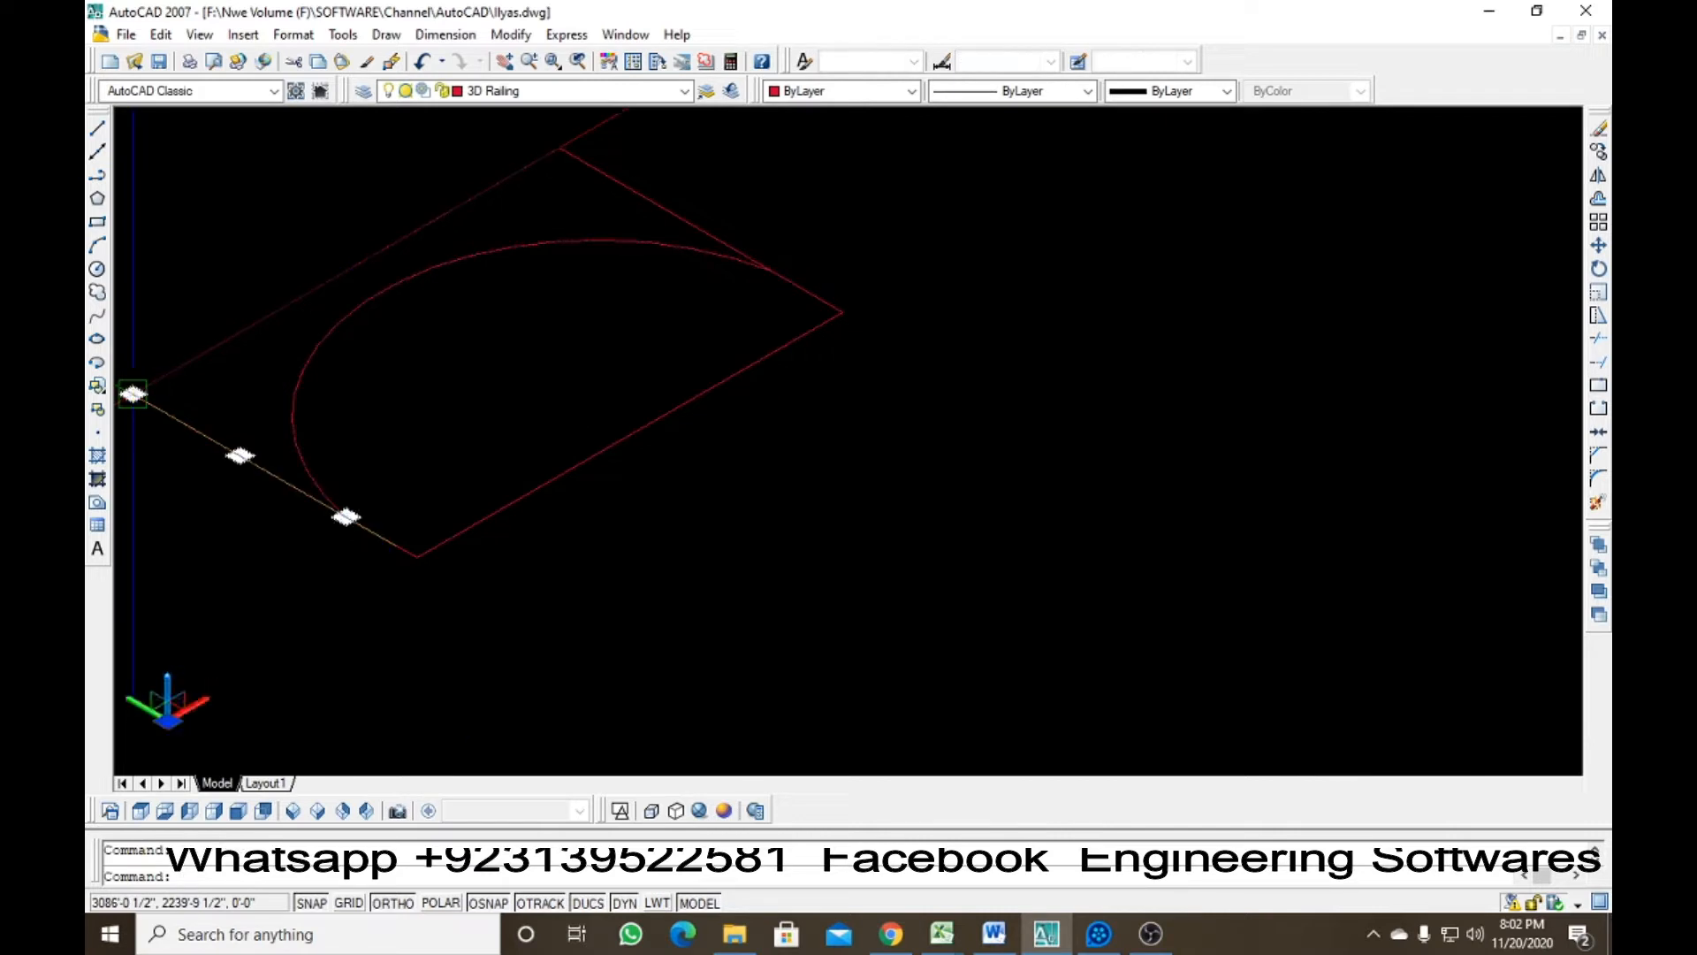
pyautogui.press('Delete')
pyautogui.click(700, 228)
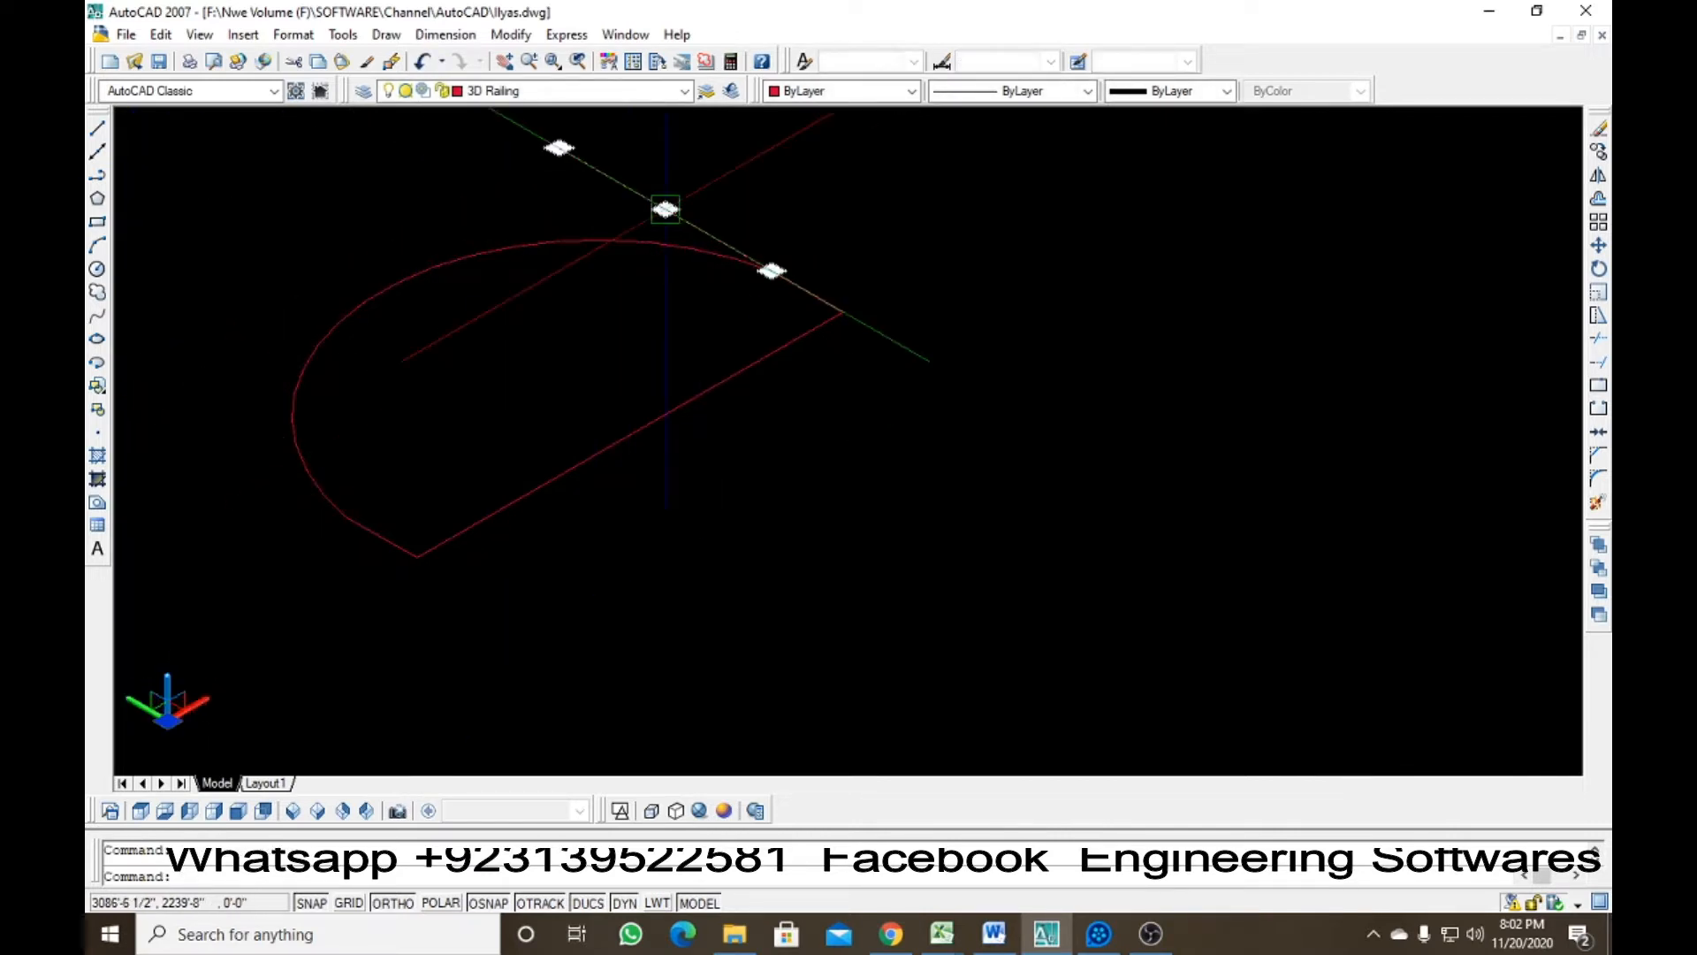
pyautogui.press('Delete')
pyautogui.press('Escape')
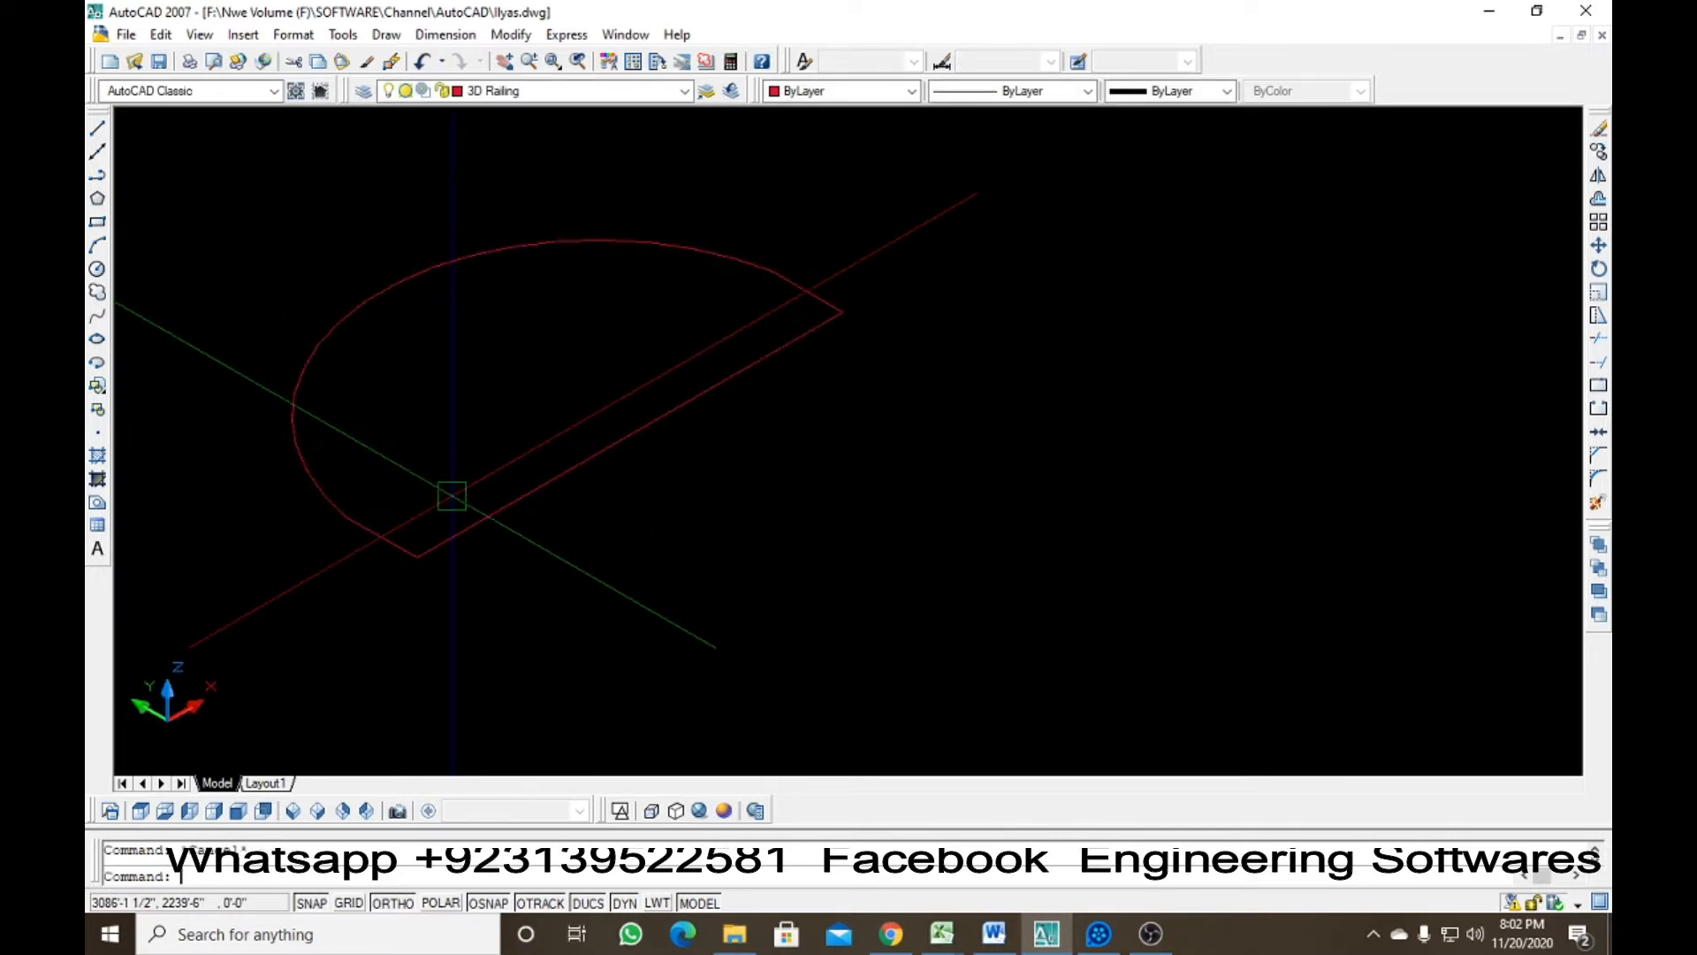
# Create a polyline boundary inside the closed arc-topped outline
pyautogui.write('bo')
pyautogui.press('Return')
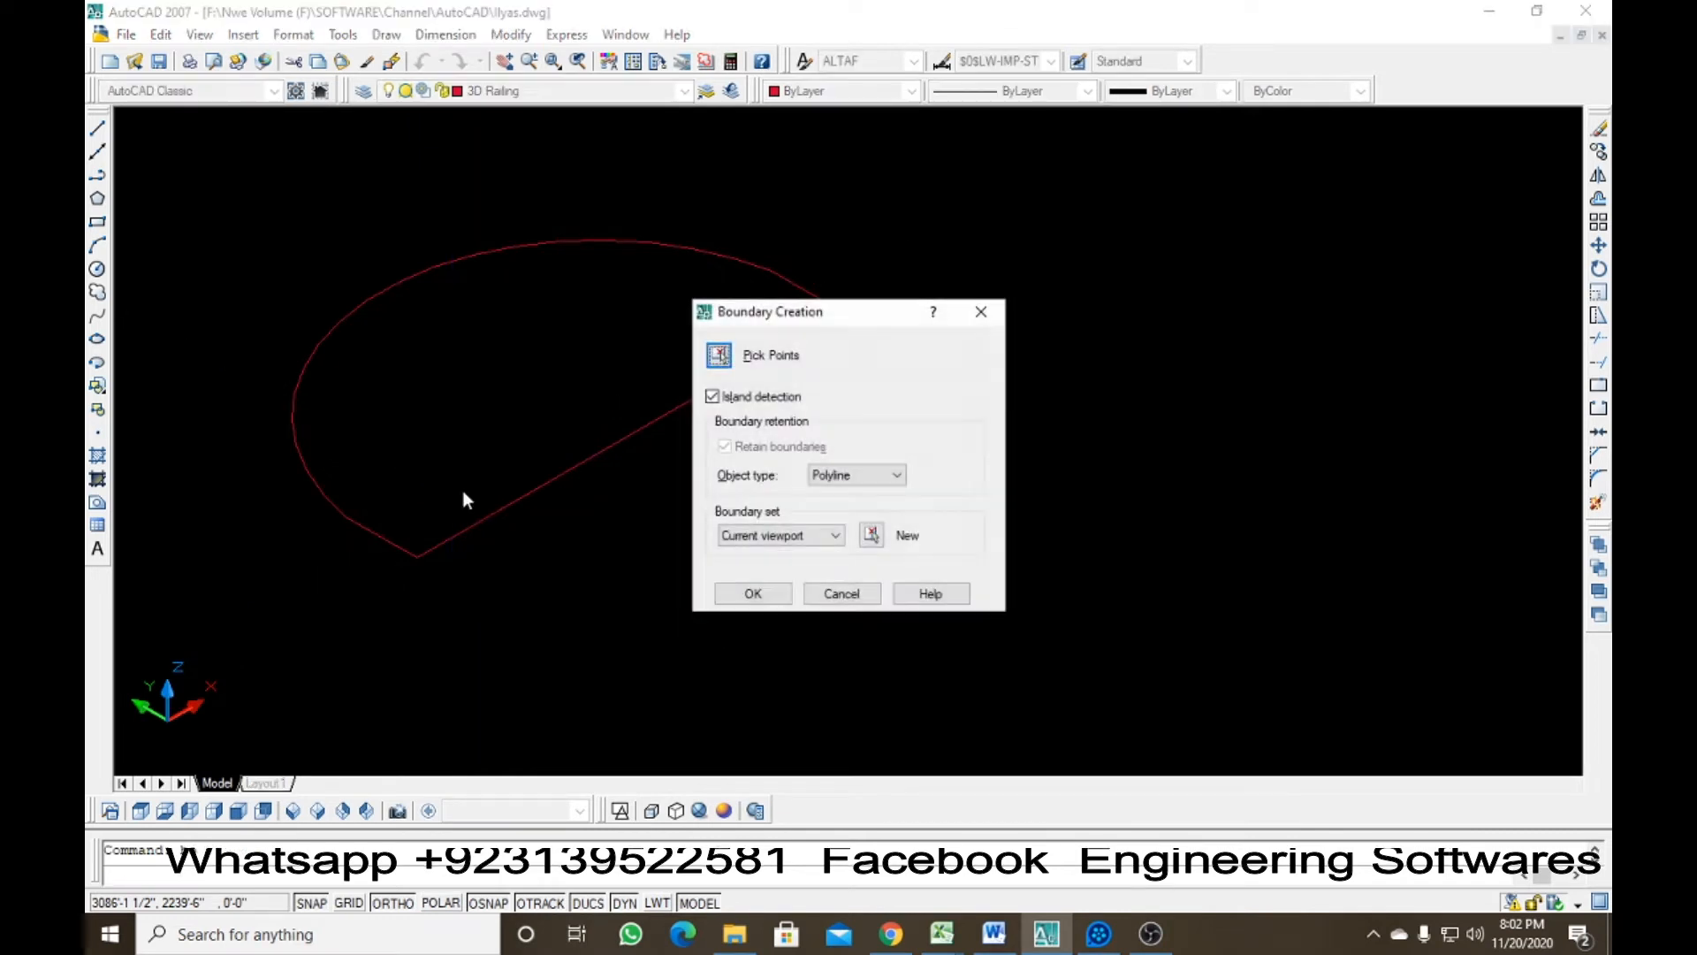
pyautogui.click(721, 356)
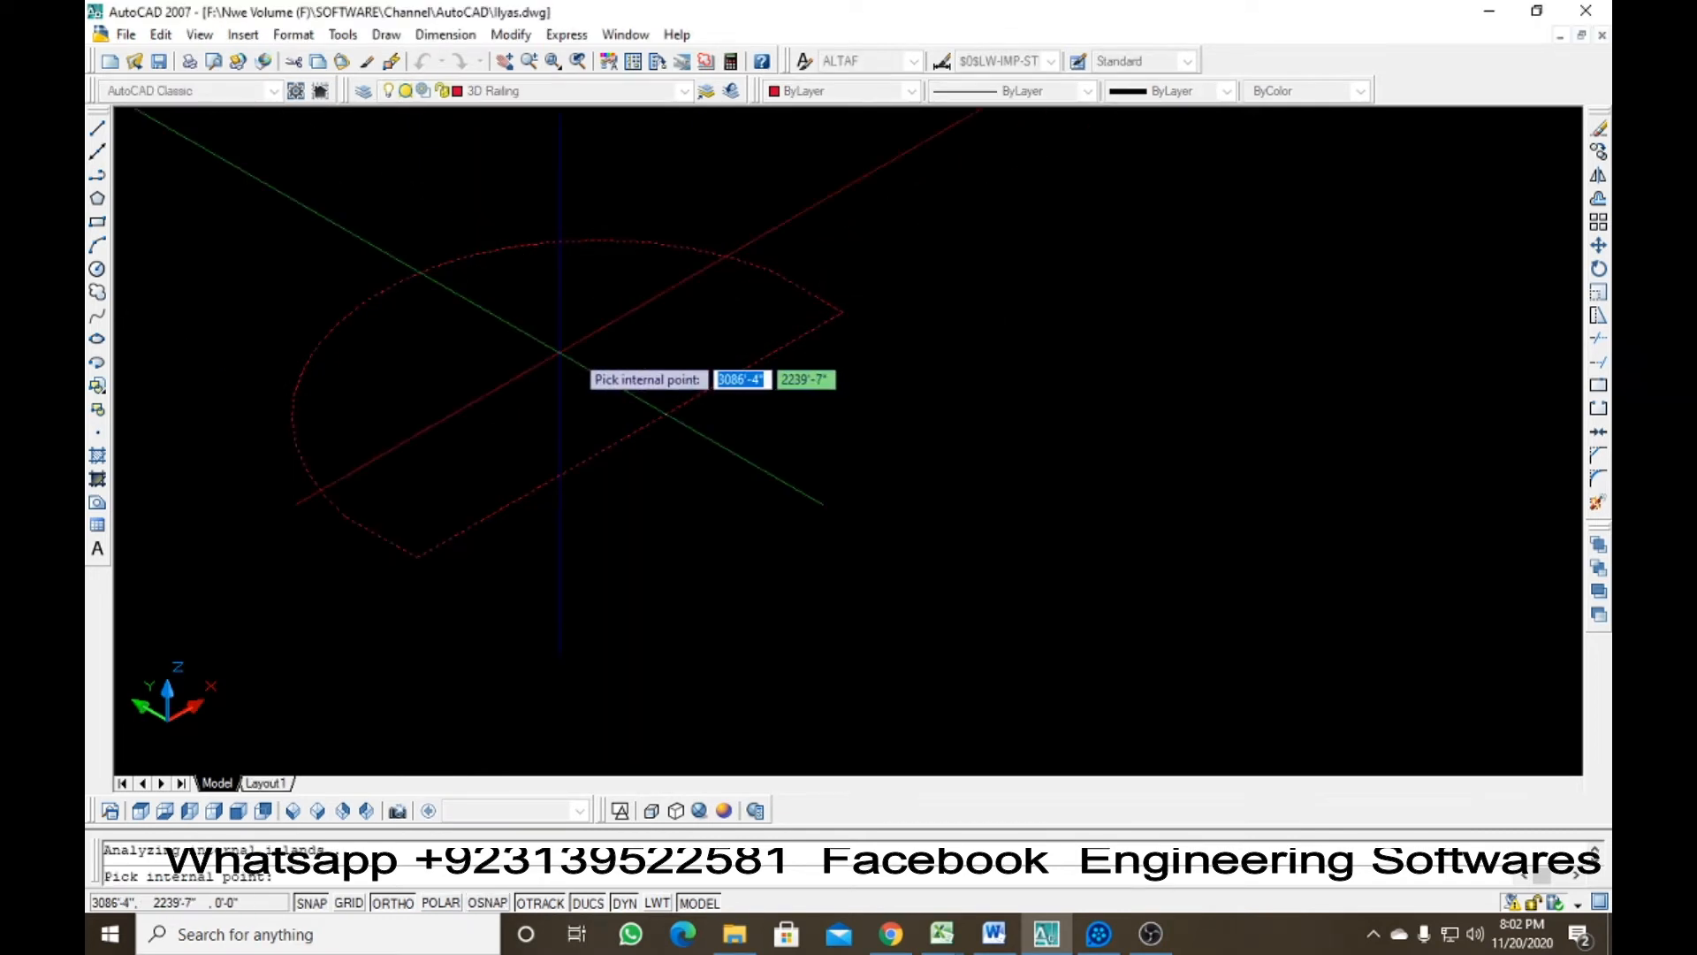
pyautogui.press('Escape')
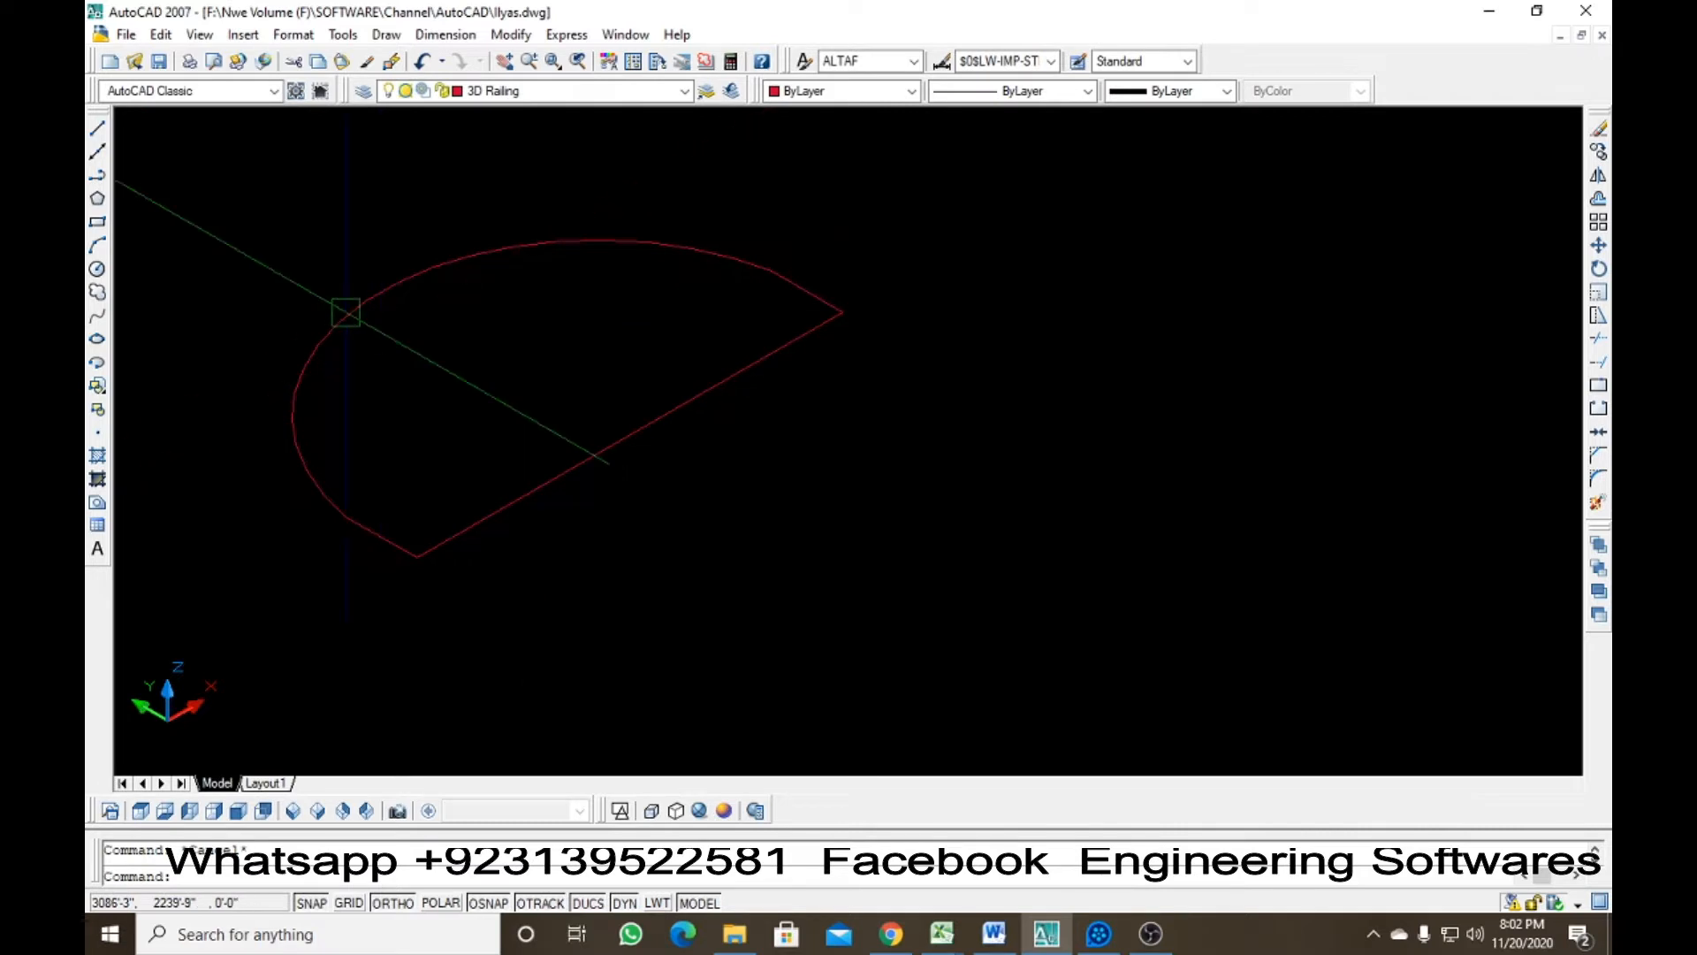
# Move the boundary polyline from the midpoint of its flat side to the open end of the railing path between the balusters
pyautogui.click(351, 300)
pyautogui.write('m')
pyautogui.press('Return')
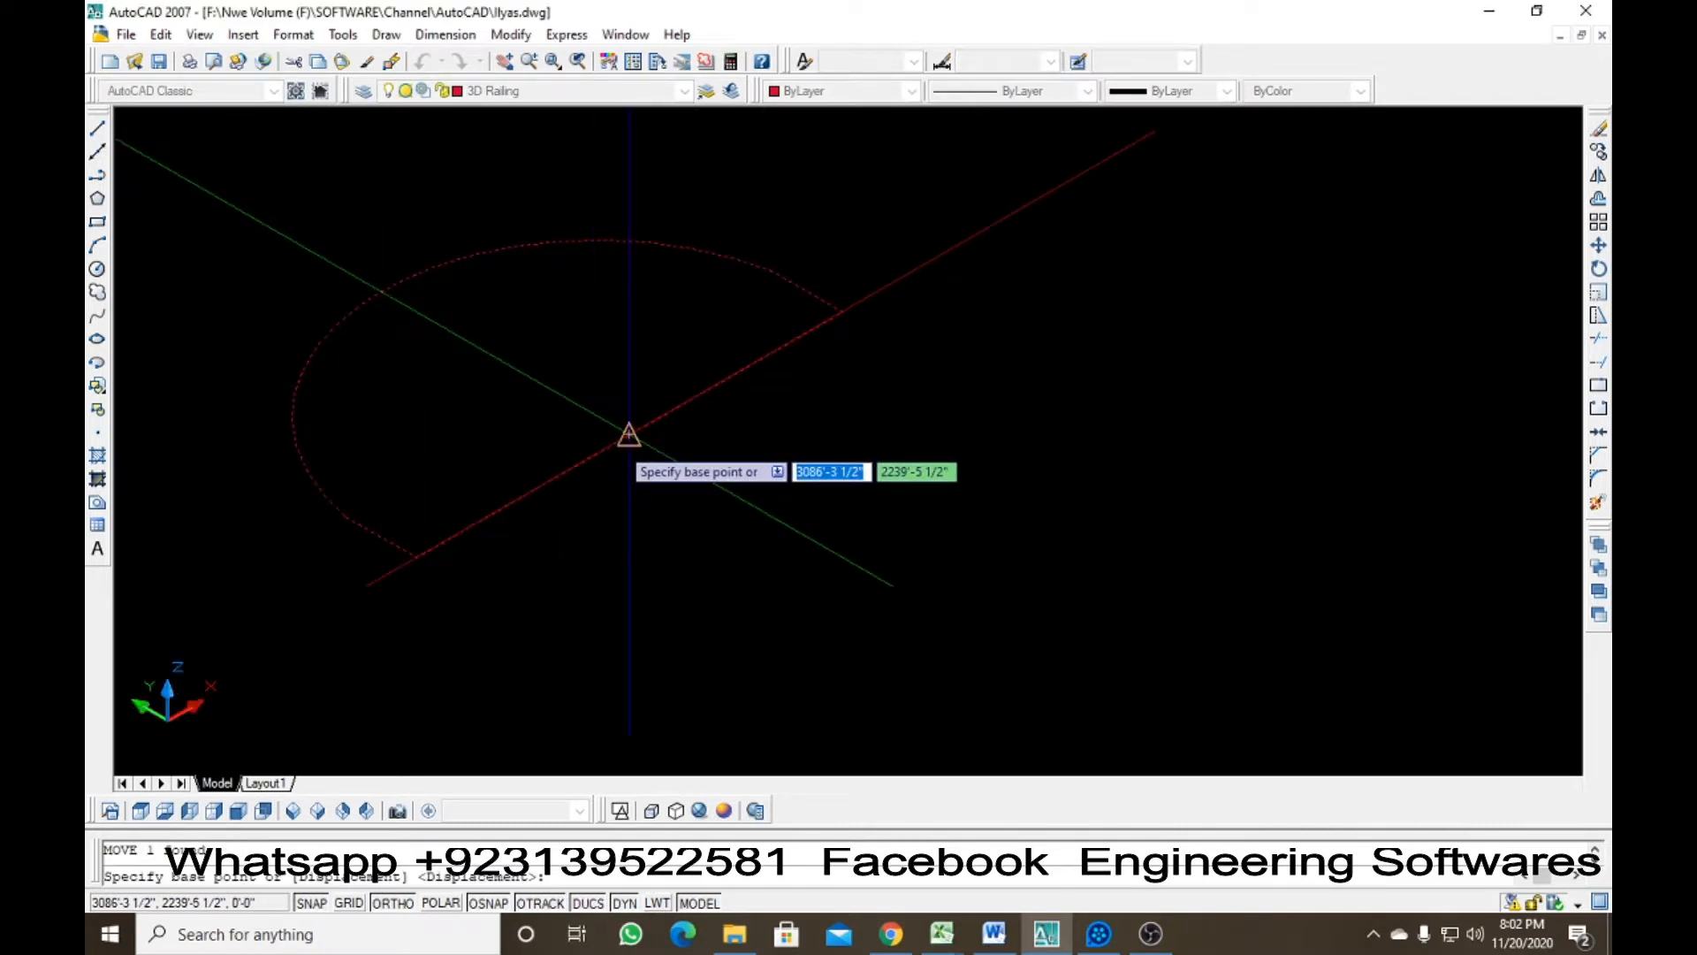
pyautogui.click(629, 434)
pyautogui.scroll(-7, 459, 469)
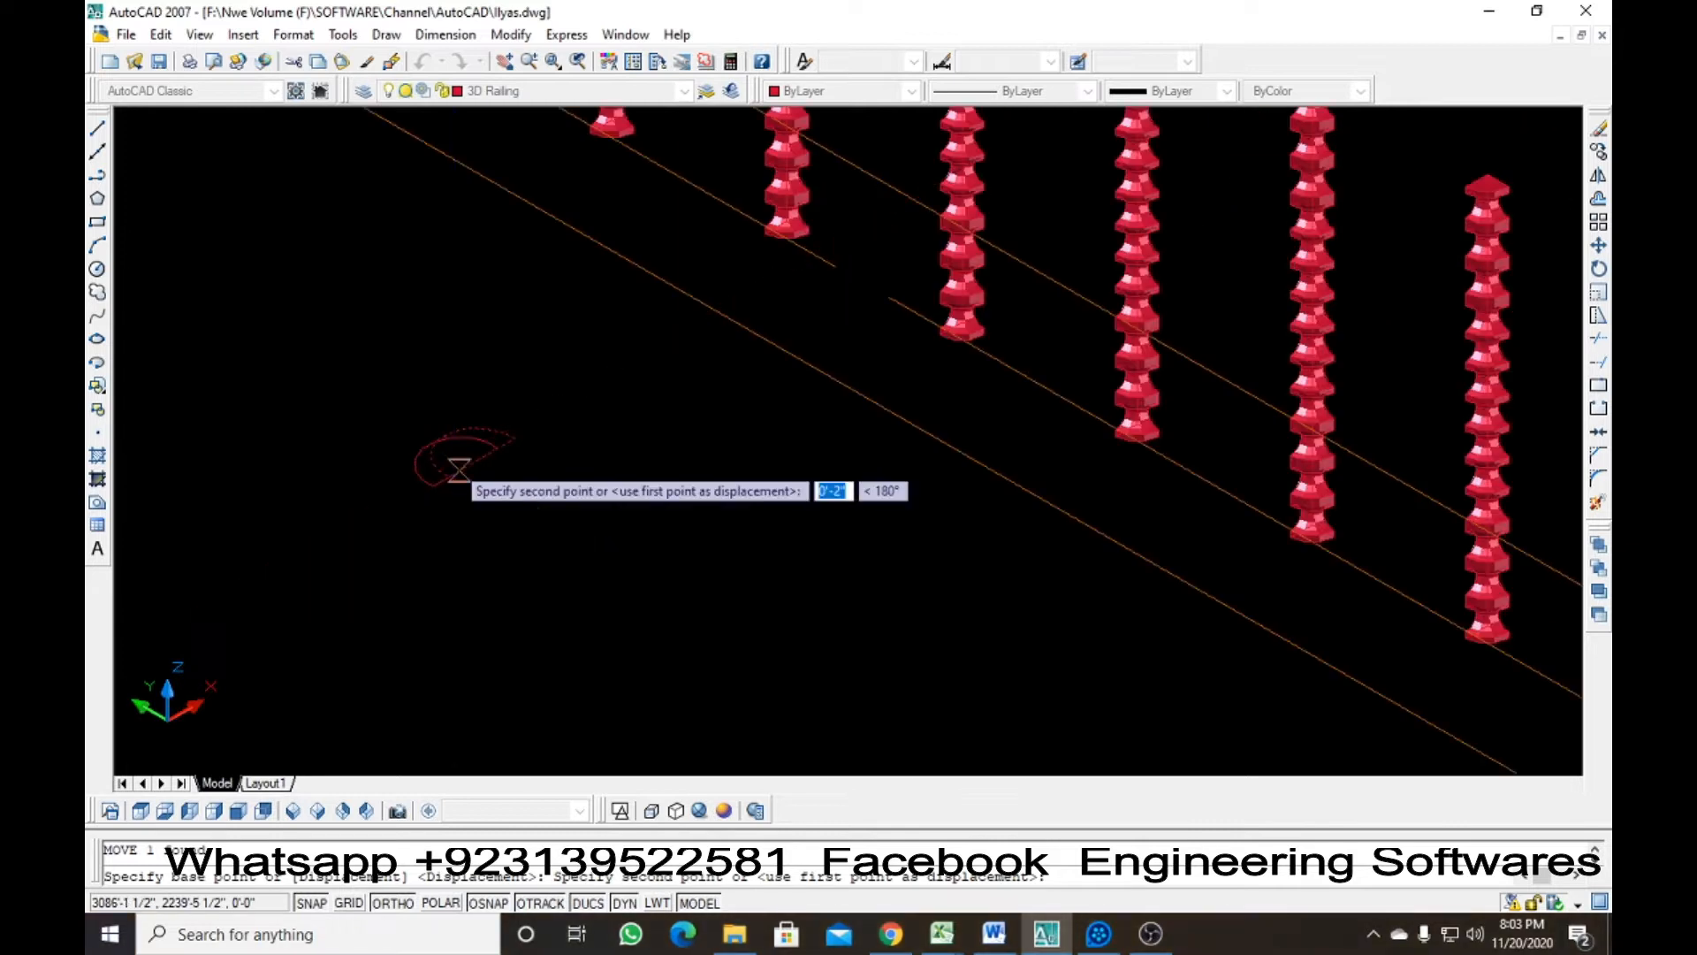
pyautogui.click(877, 303)
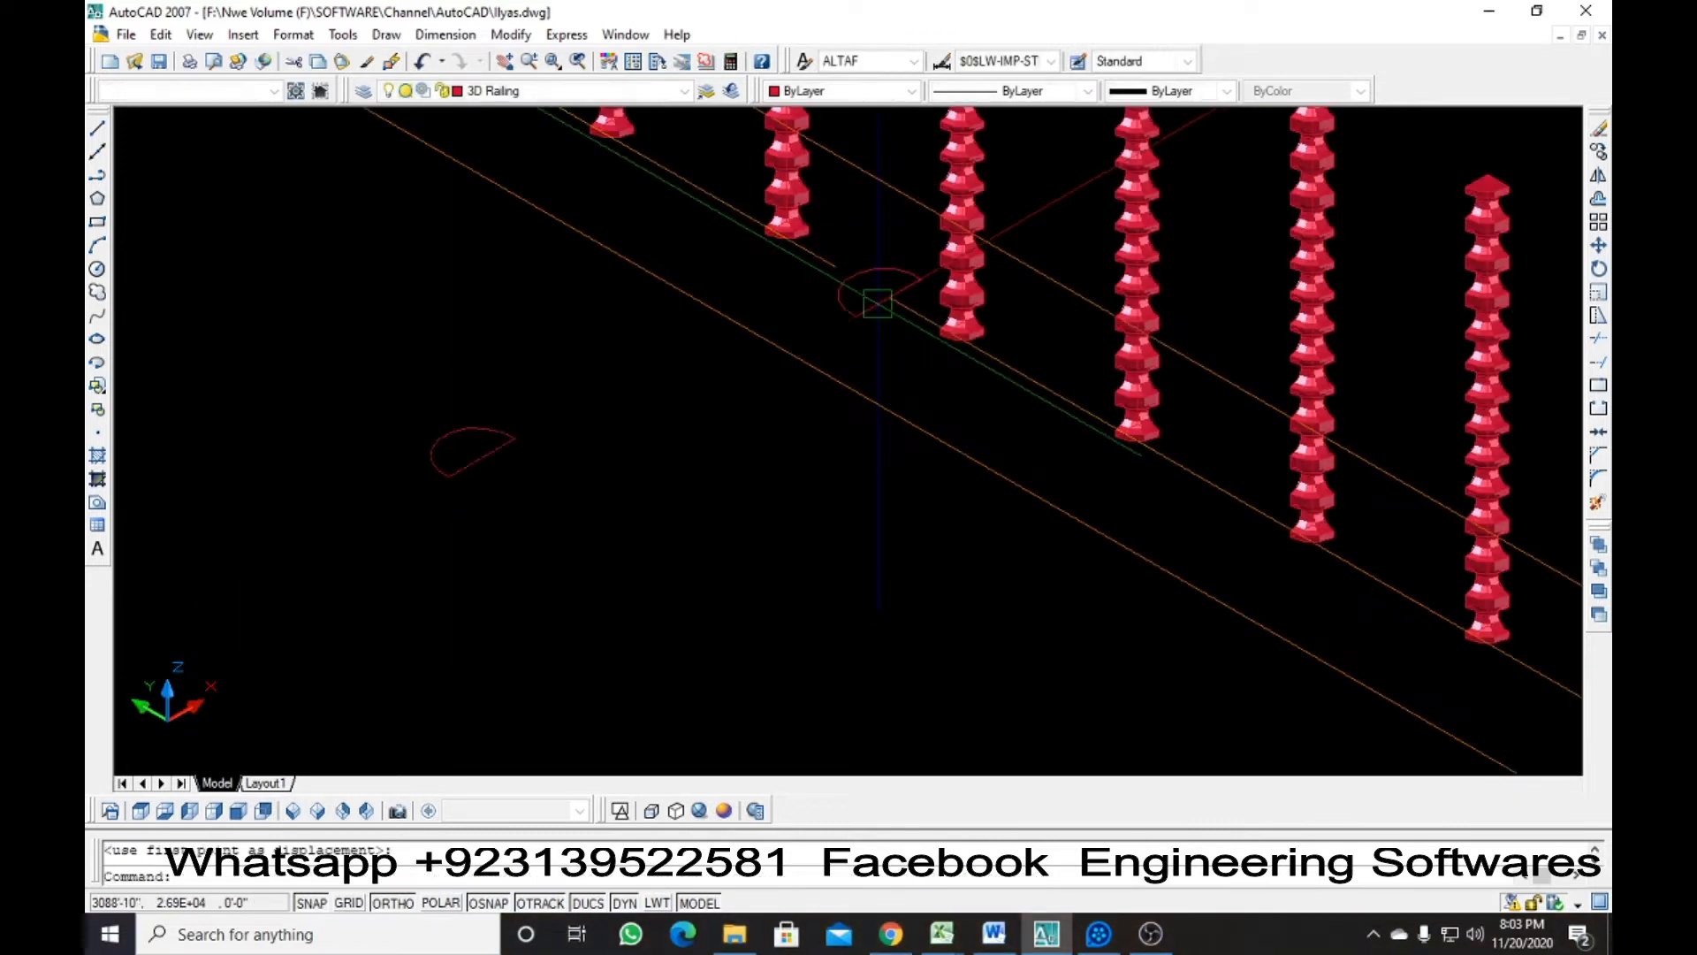
# Delete the original arc and lines left over outside the roof edge
pyautogui.click(560, 492)
pyautogui.click(384, 388)
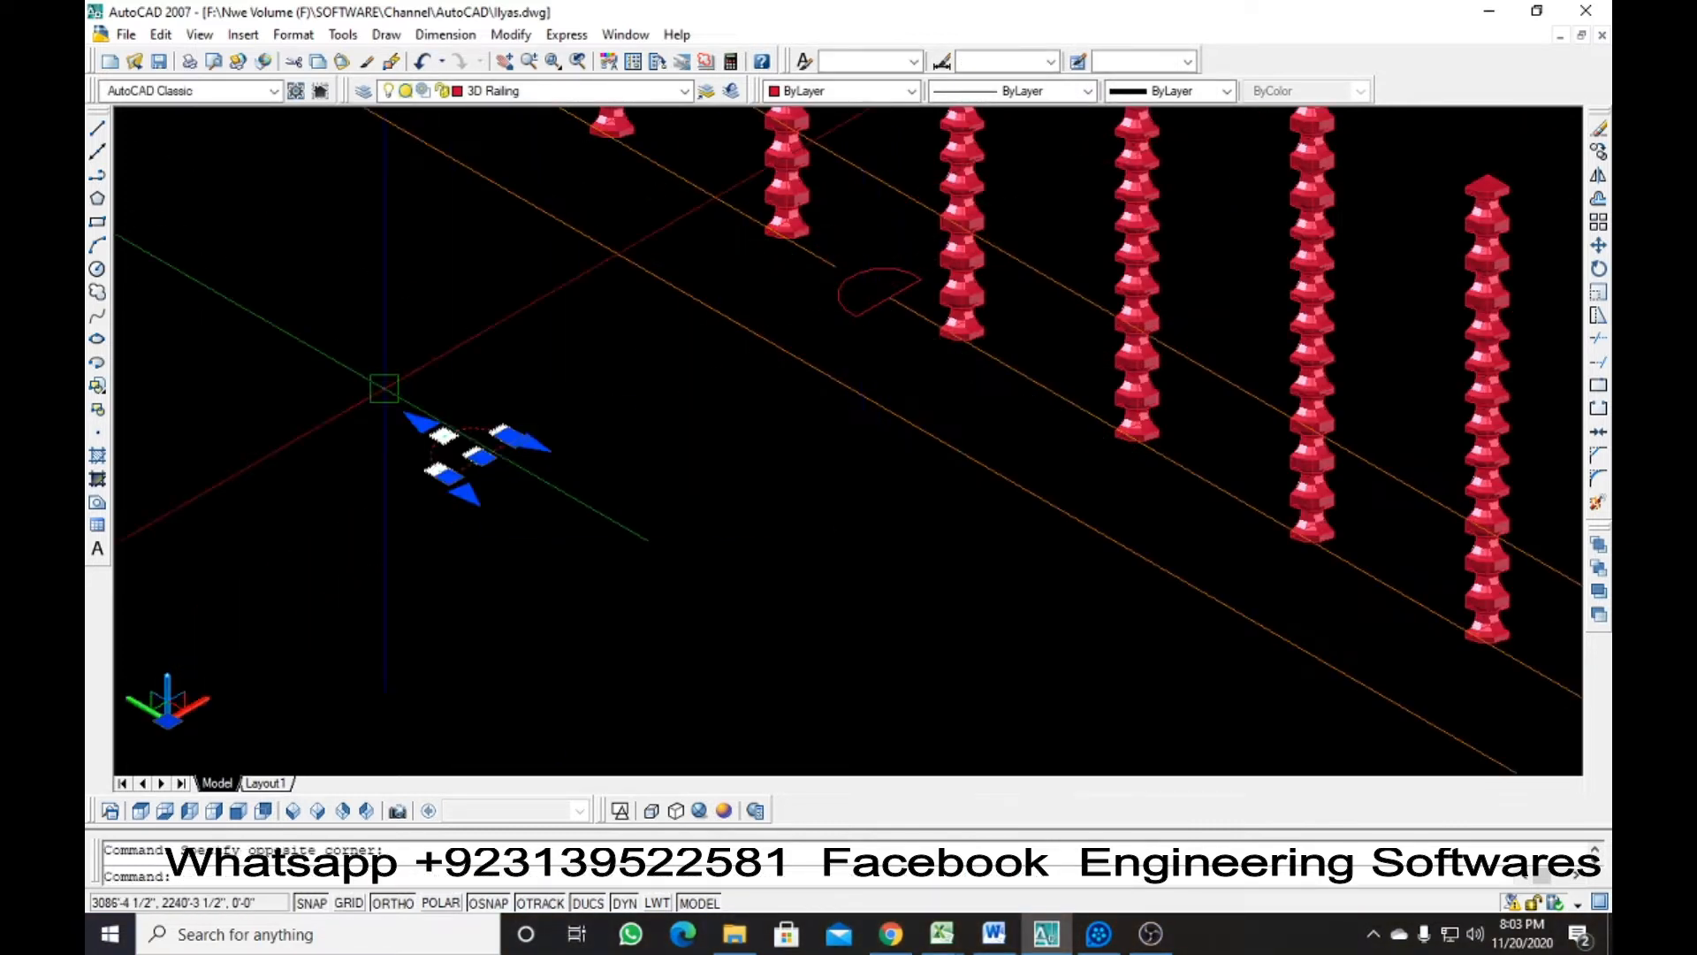
pyautogui.press('Delete')
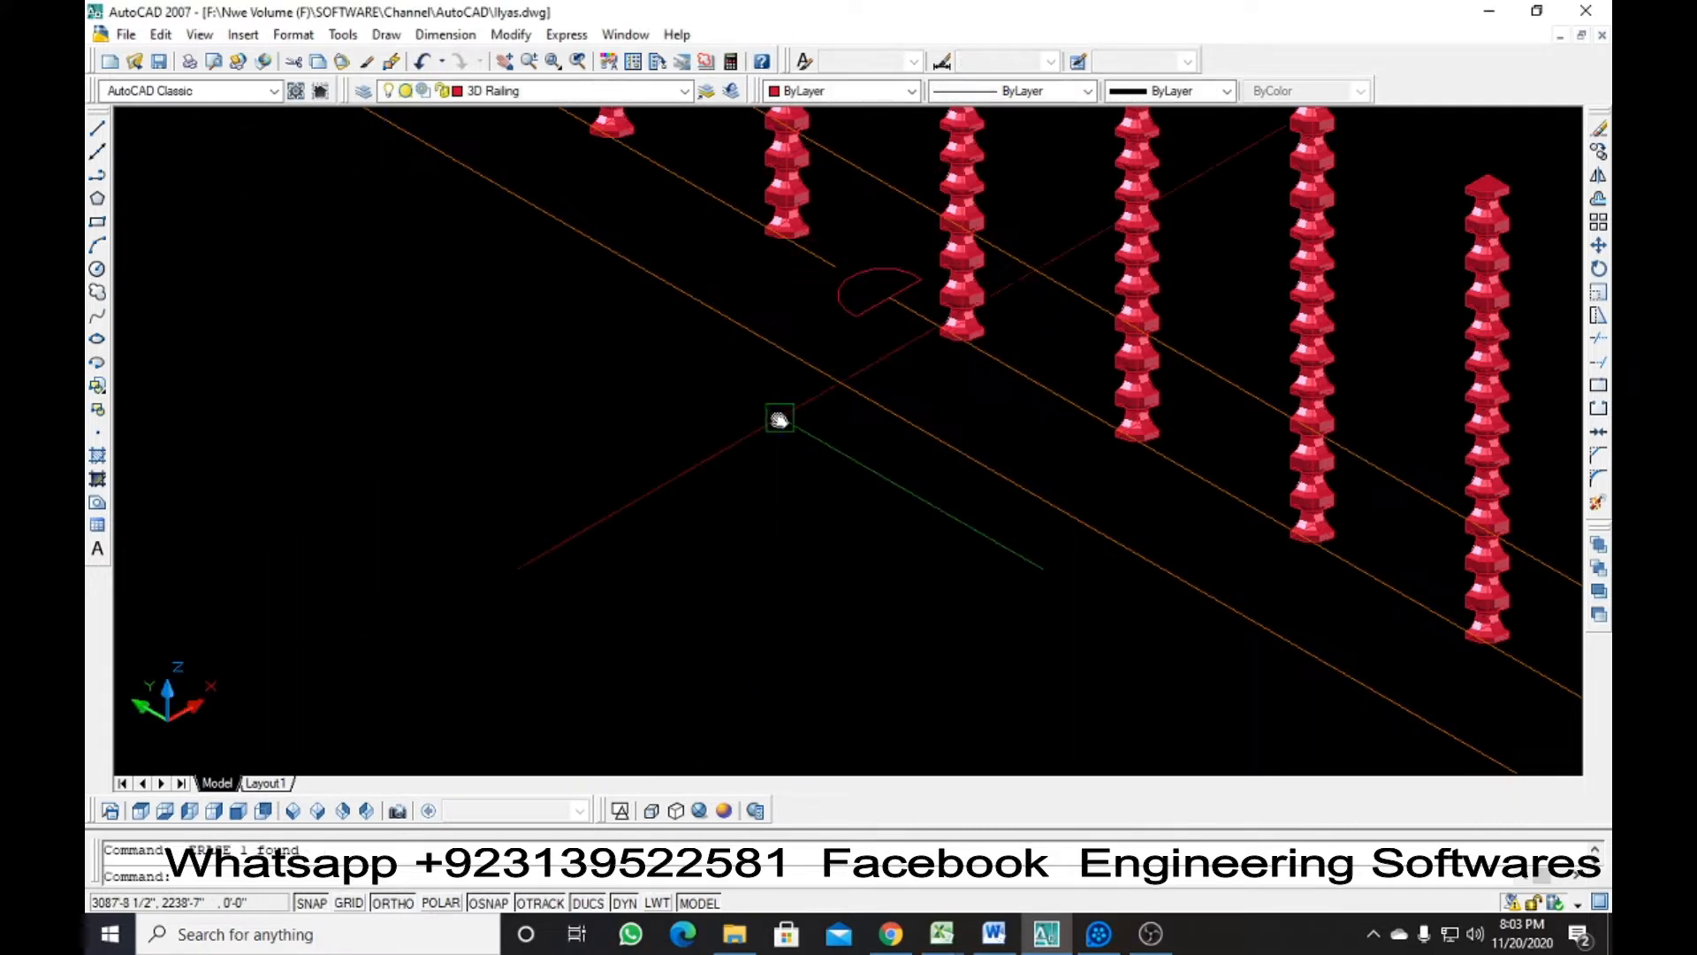
# Rotate the handrail profile upright with 3D Rotate, 90° about the X axis through the outer corner of its flat side
pyautogui.moveTo(779, 420); pyautogui.dragTo(697, 515, button='middle')
pyautogui.scroll(3, 804, 366)
pyautogui.scroll(3, 827, 379)
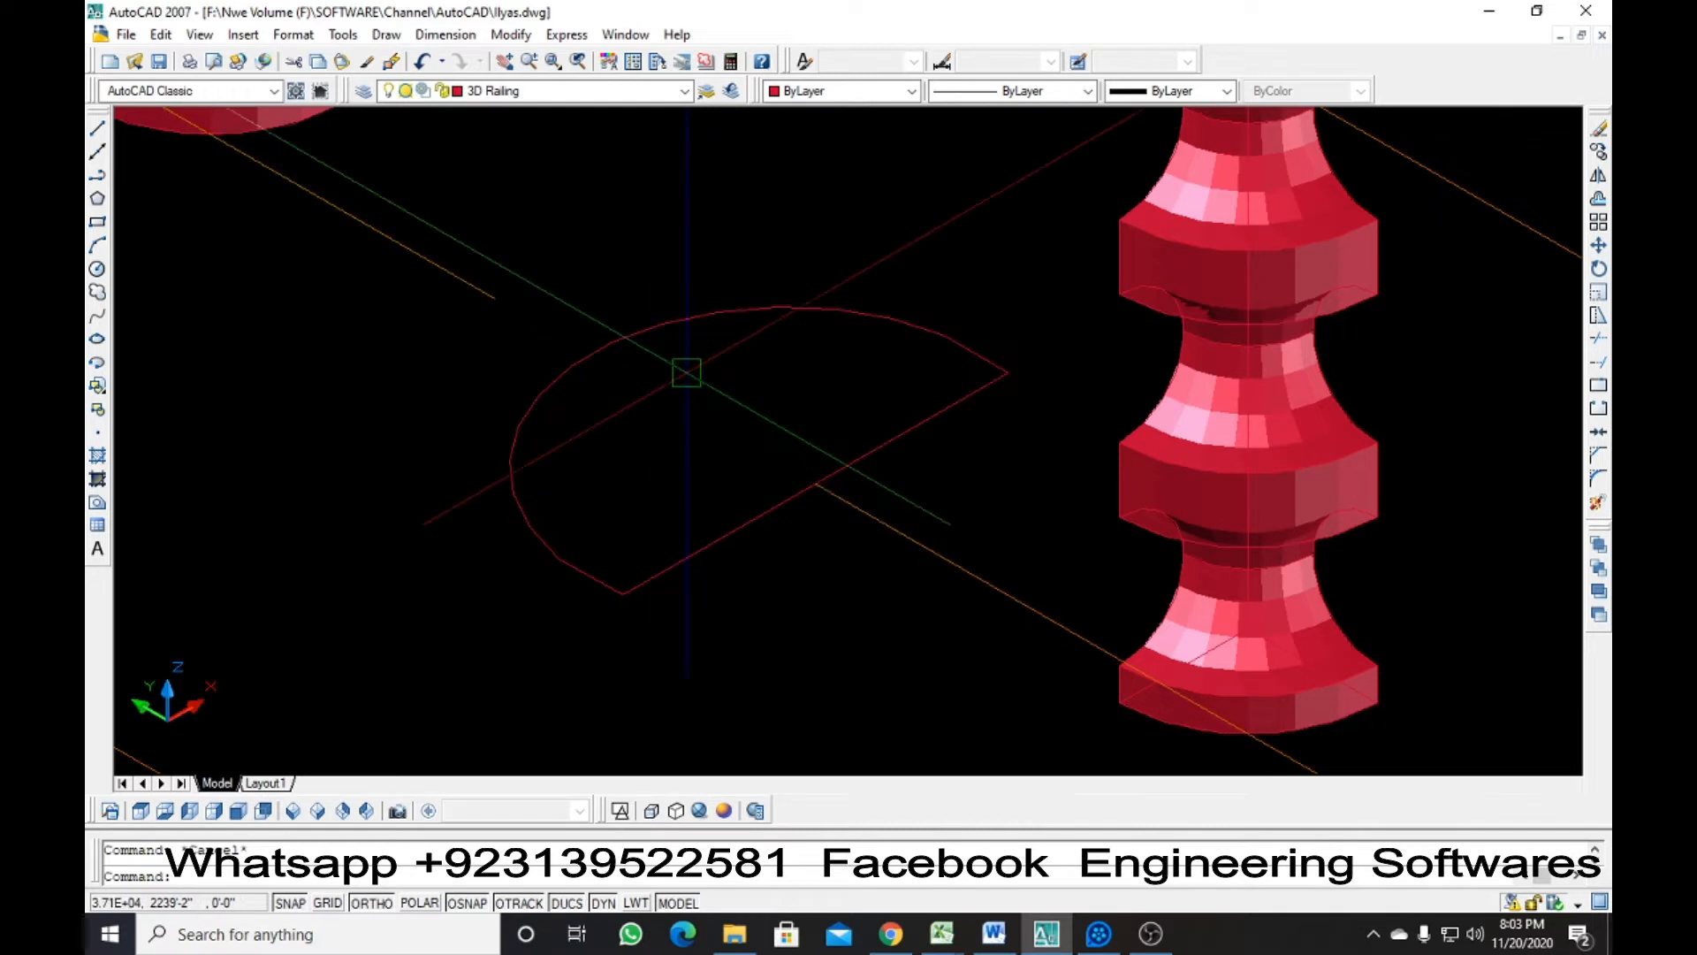
pyautogui.click(686, 335)
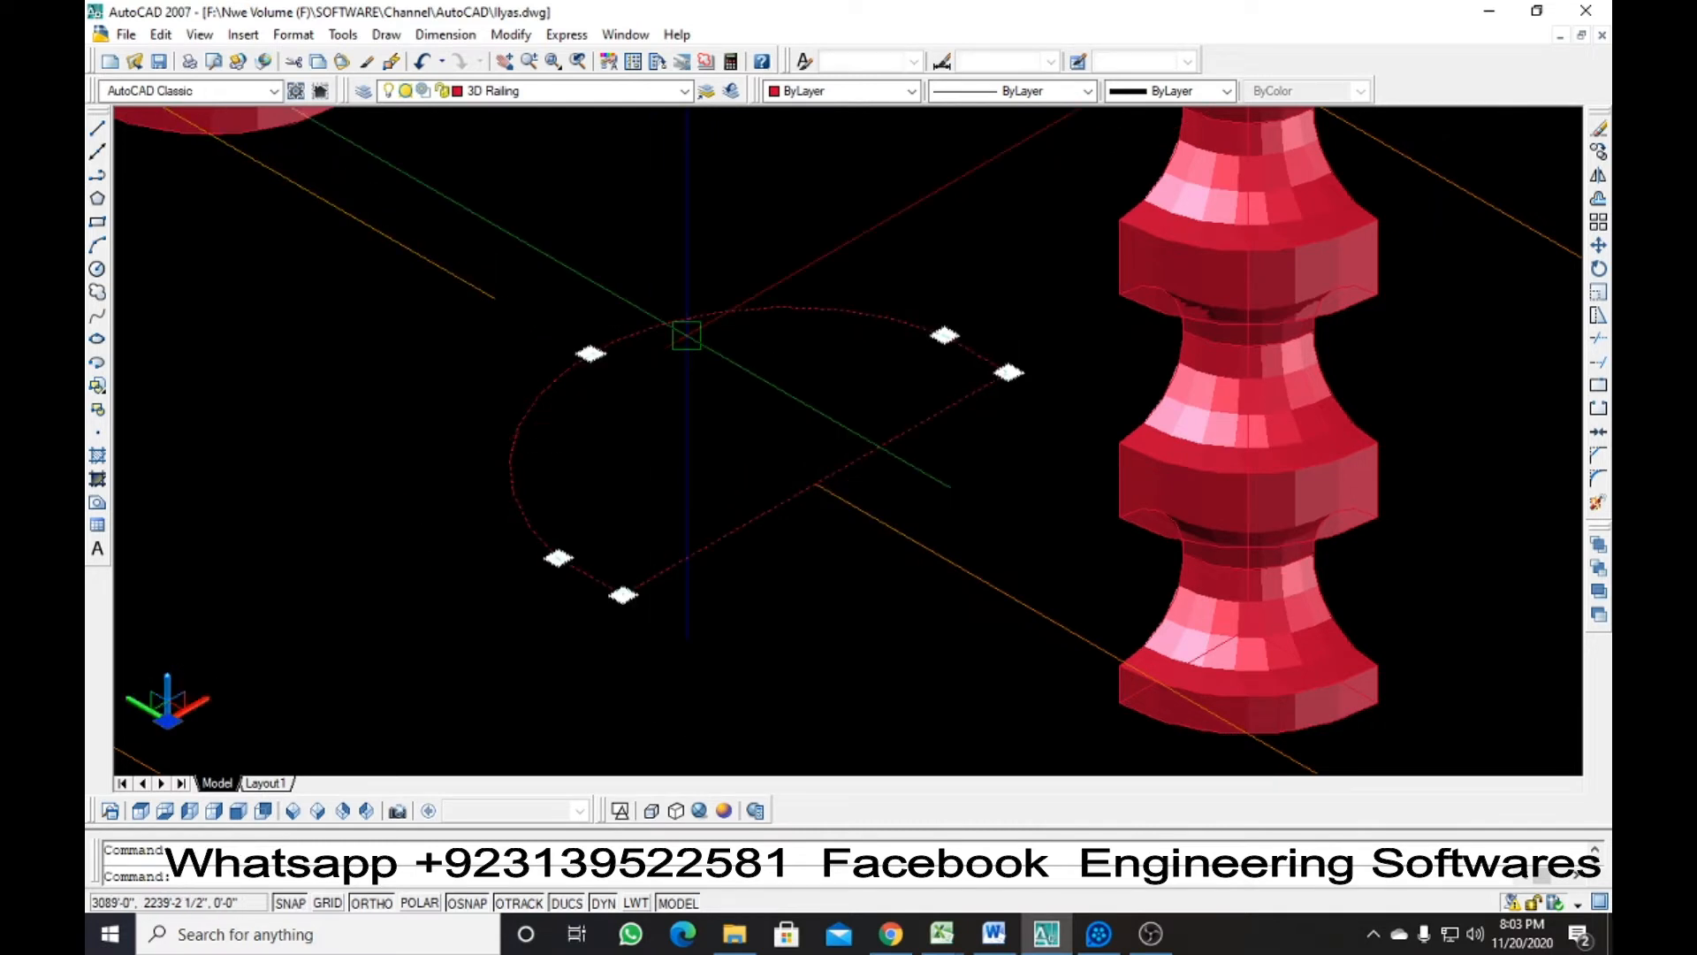
pyautogui.click(511, 36)
pyautogui.moveTo(598, 522)
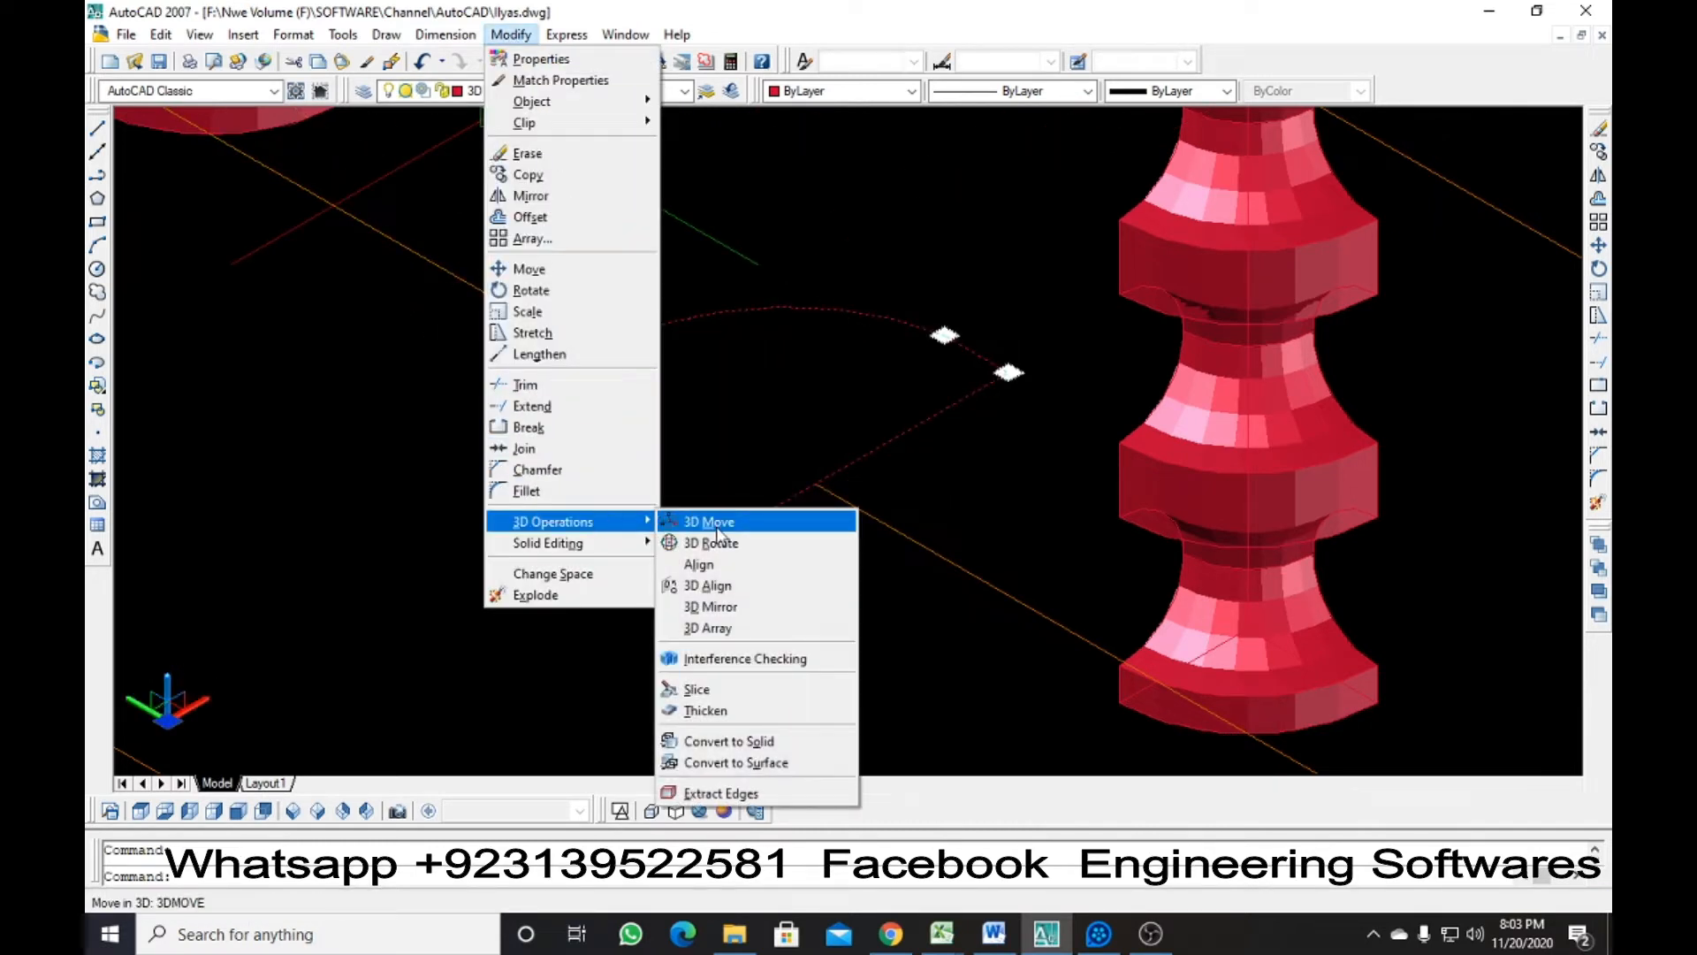
pyautogui.click(711, 543)
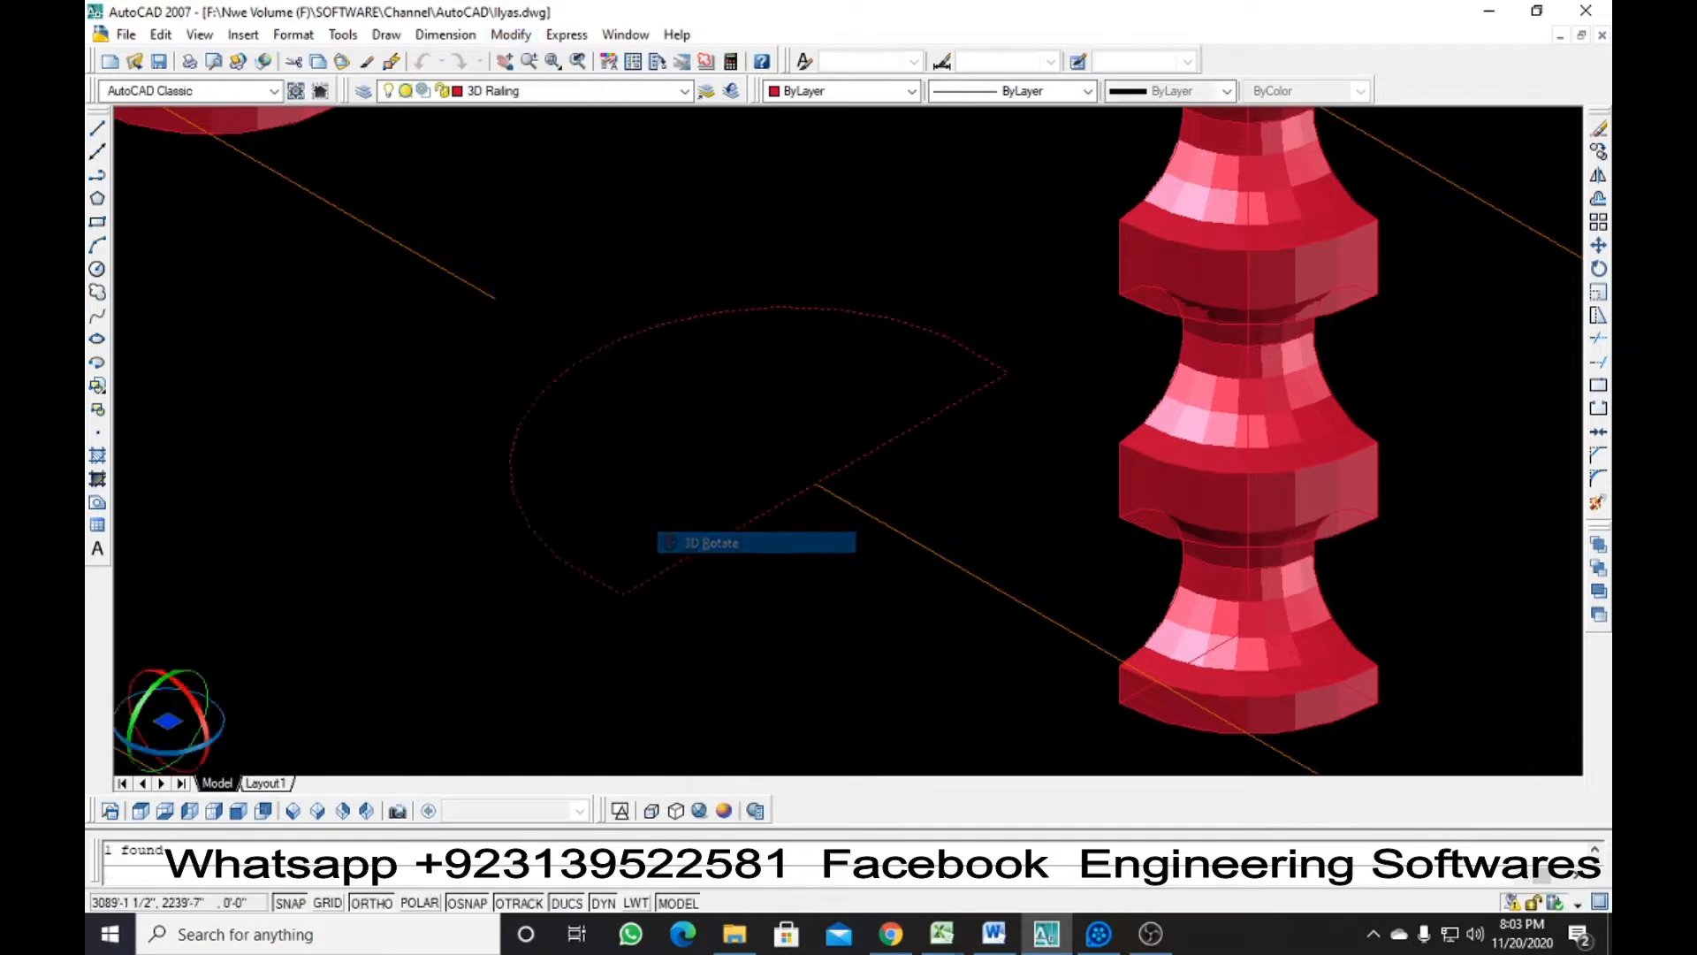
pyautogui.click(623, 594)
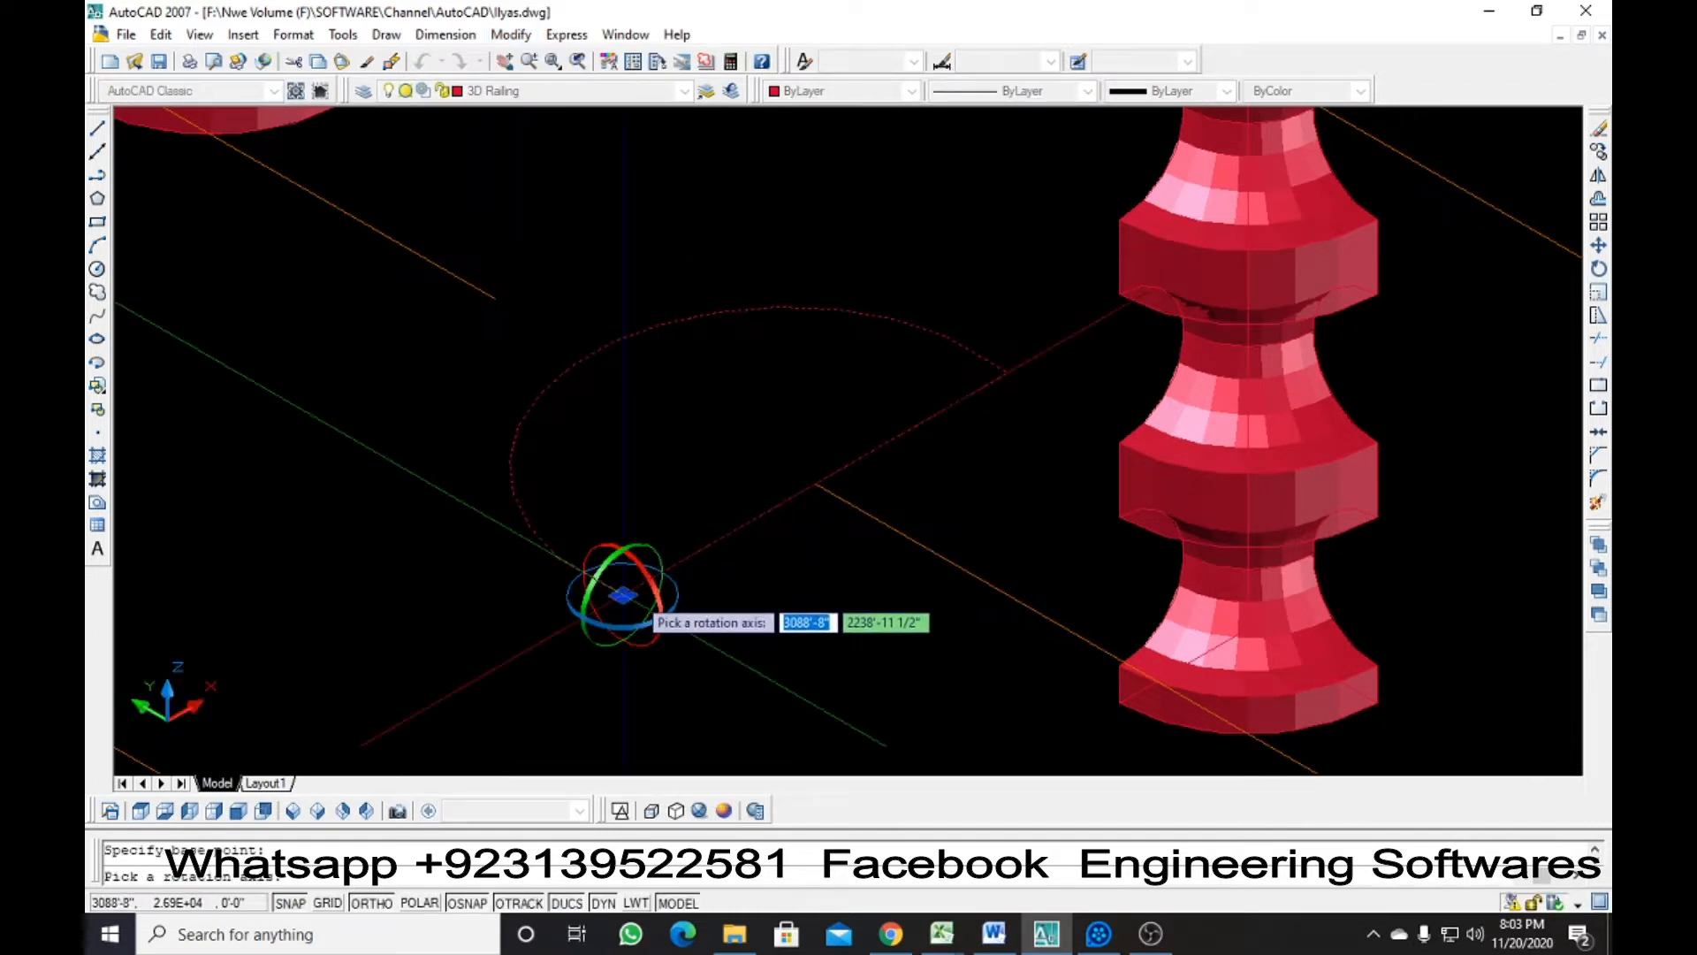
pyautogui.click(654, 601)
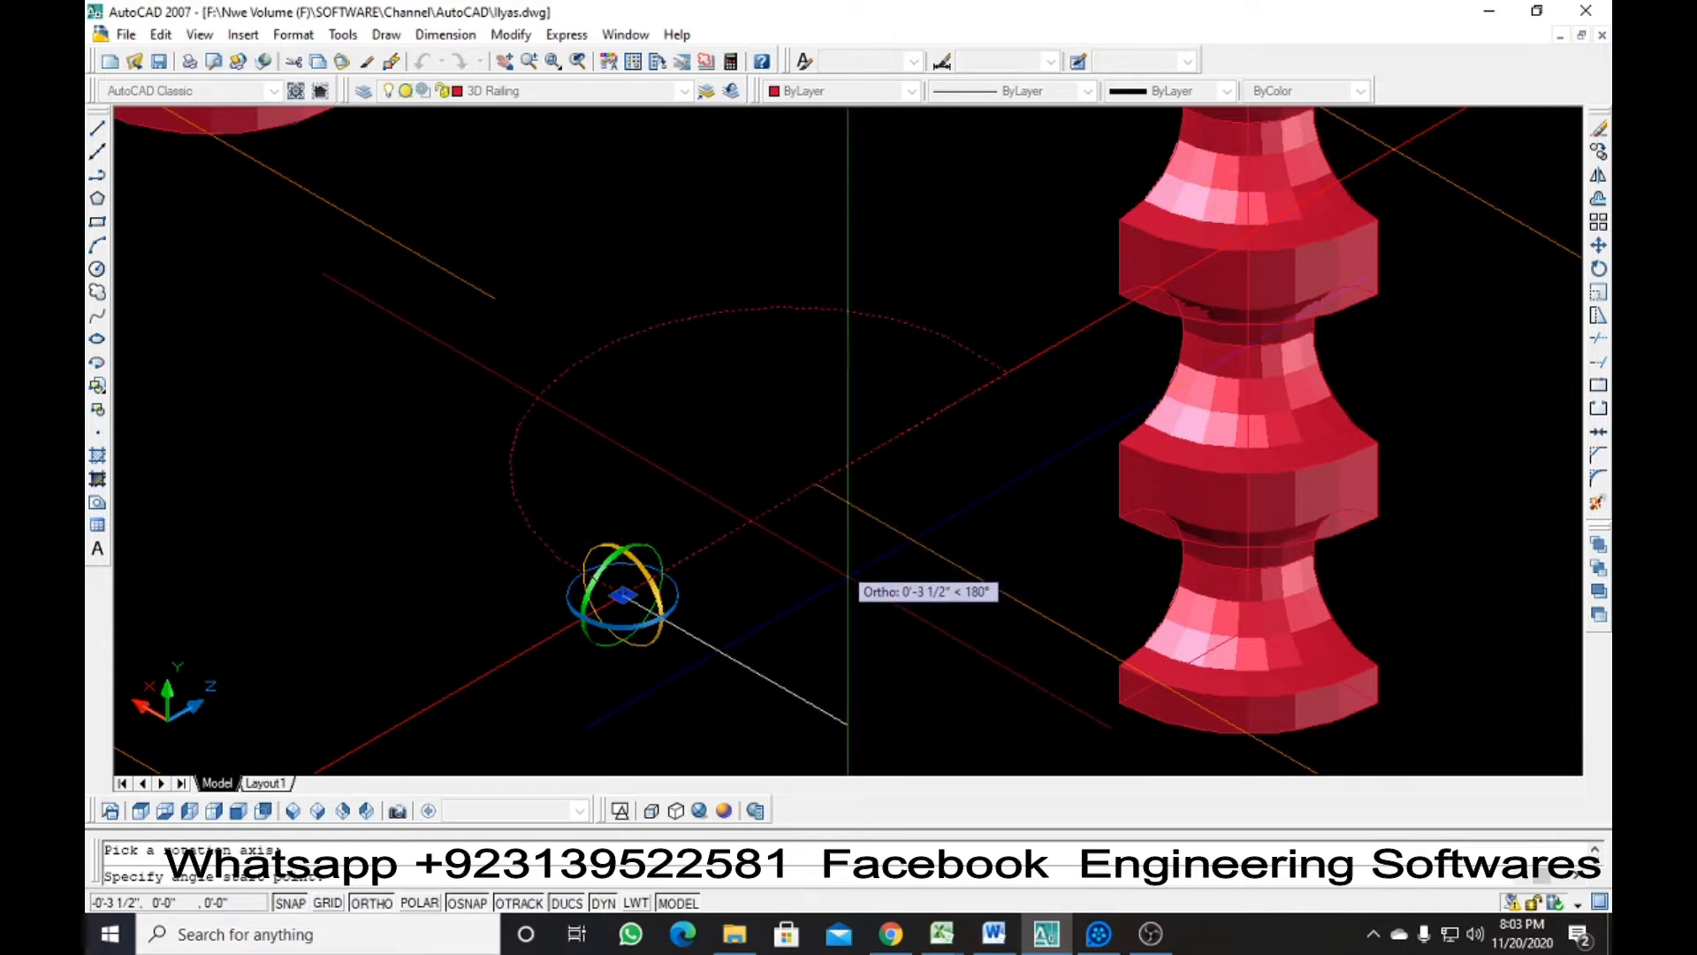
pyautogui.write('90')
pyautogui.press('Return')
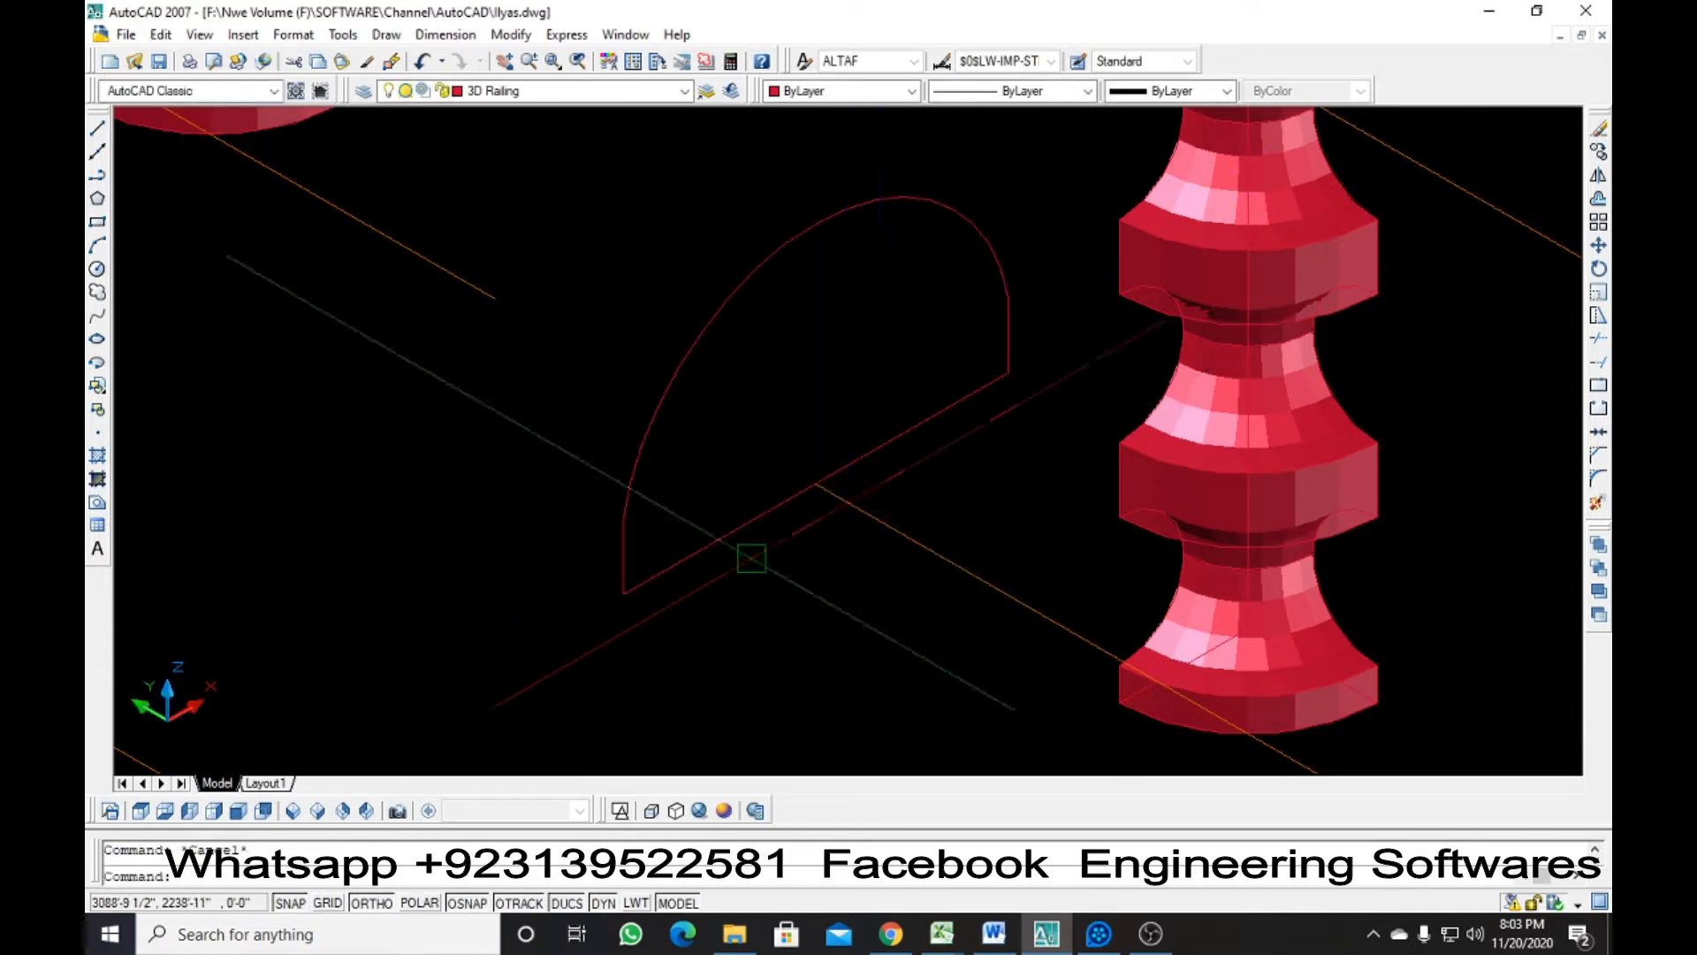
pyautogui.press('Escape')
pyautogui.scroll(-4, 537, 579)
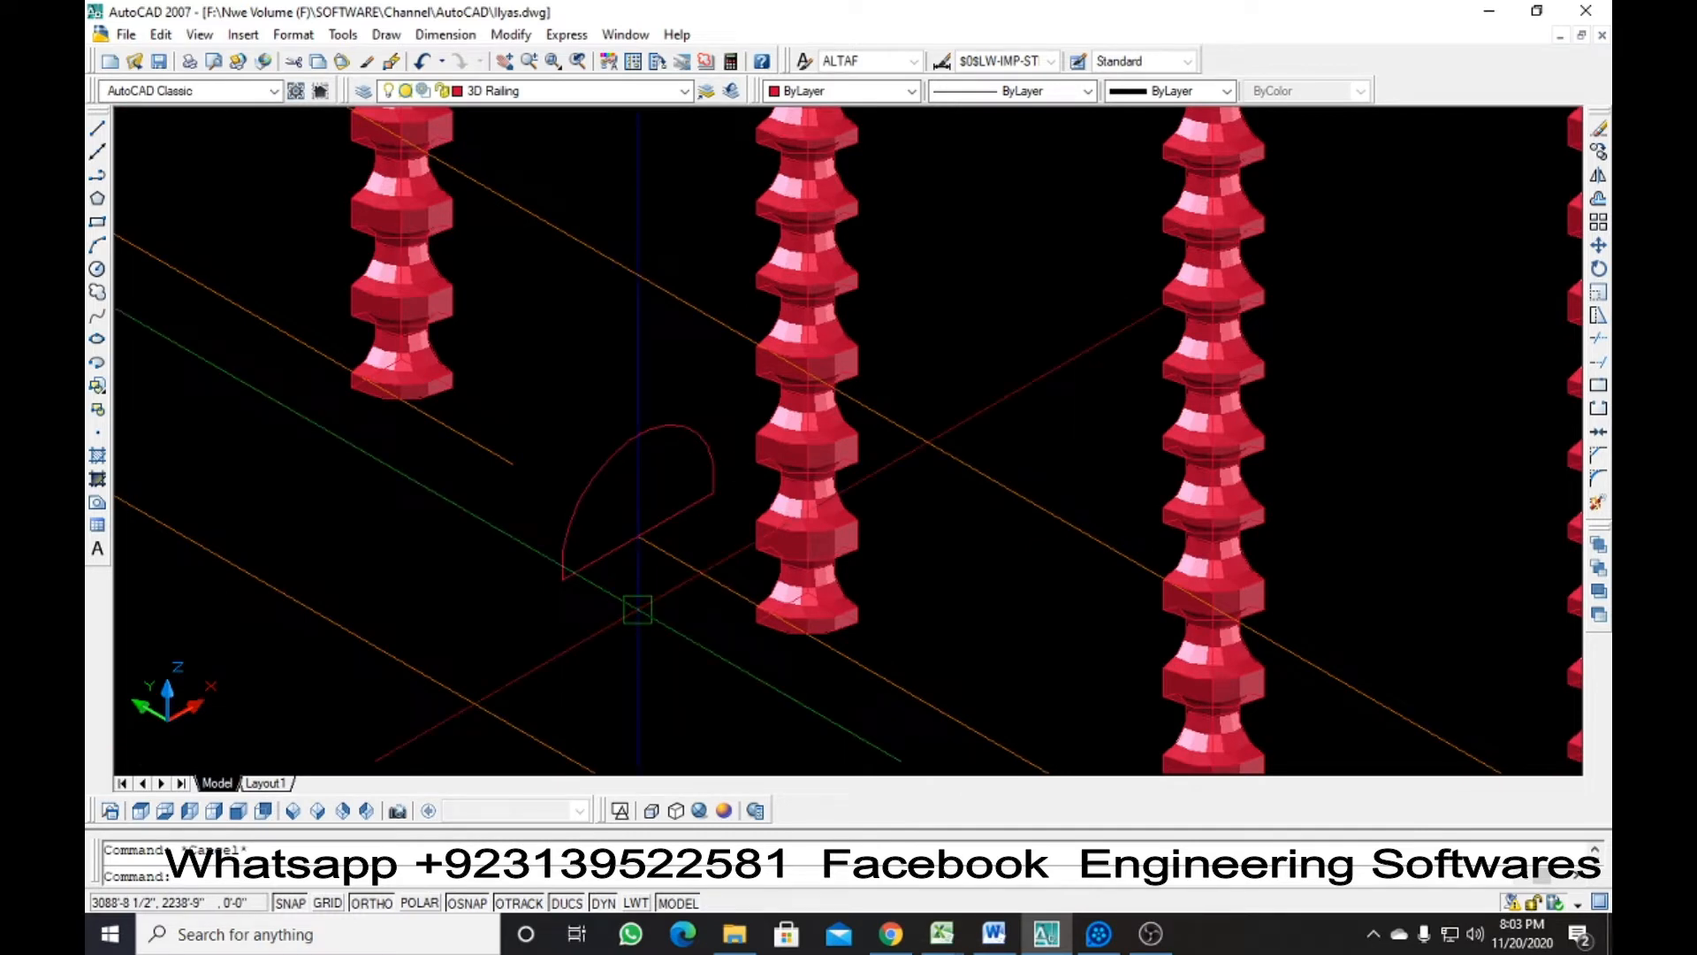
pyautogui.write('c')
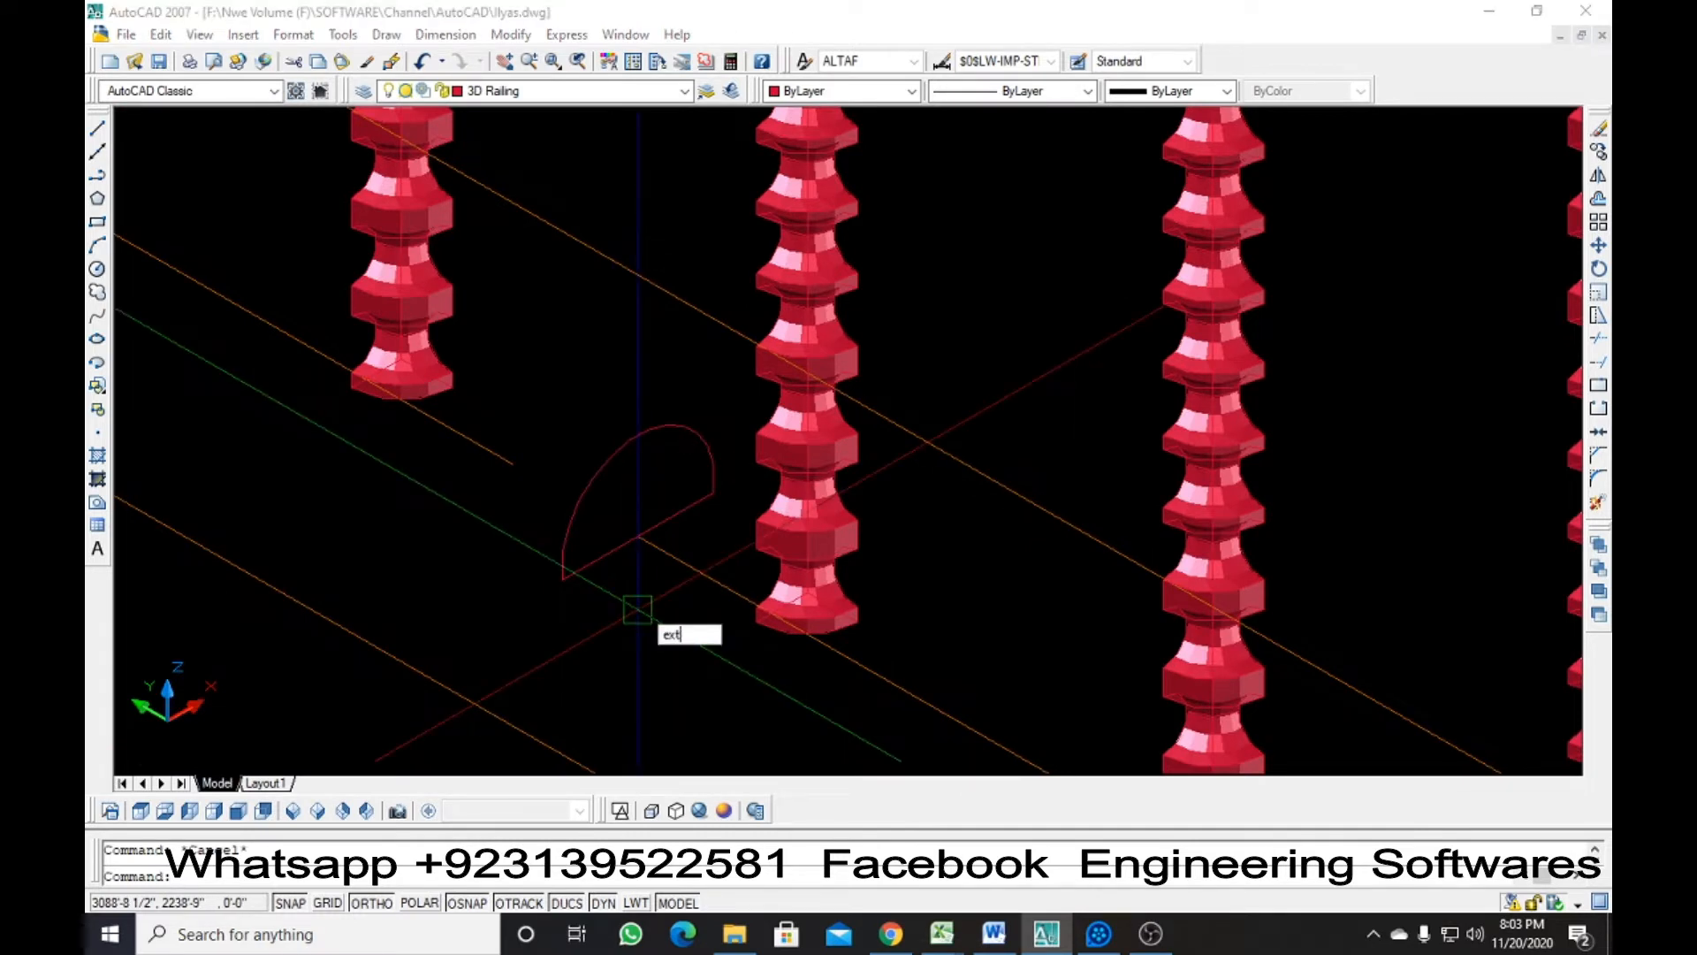
pyautogui.write('xt')
pyautogui.press('Return')
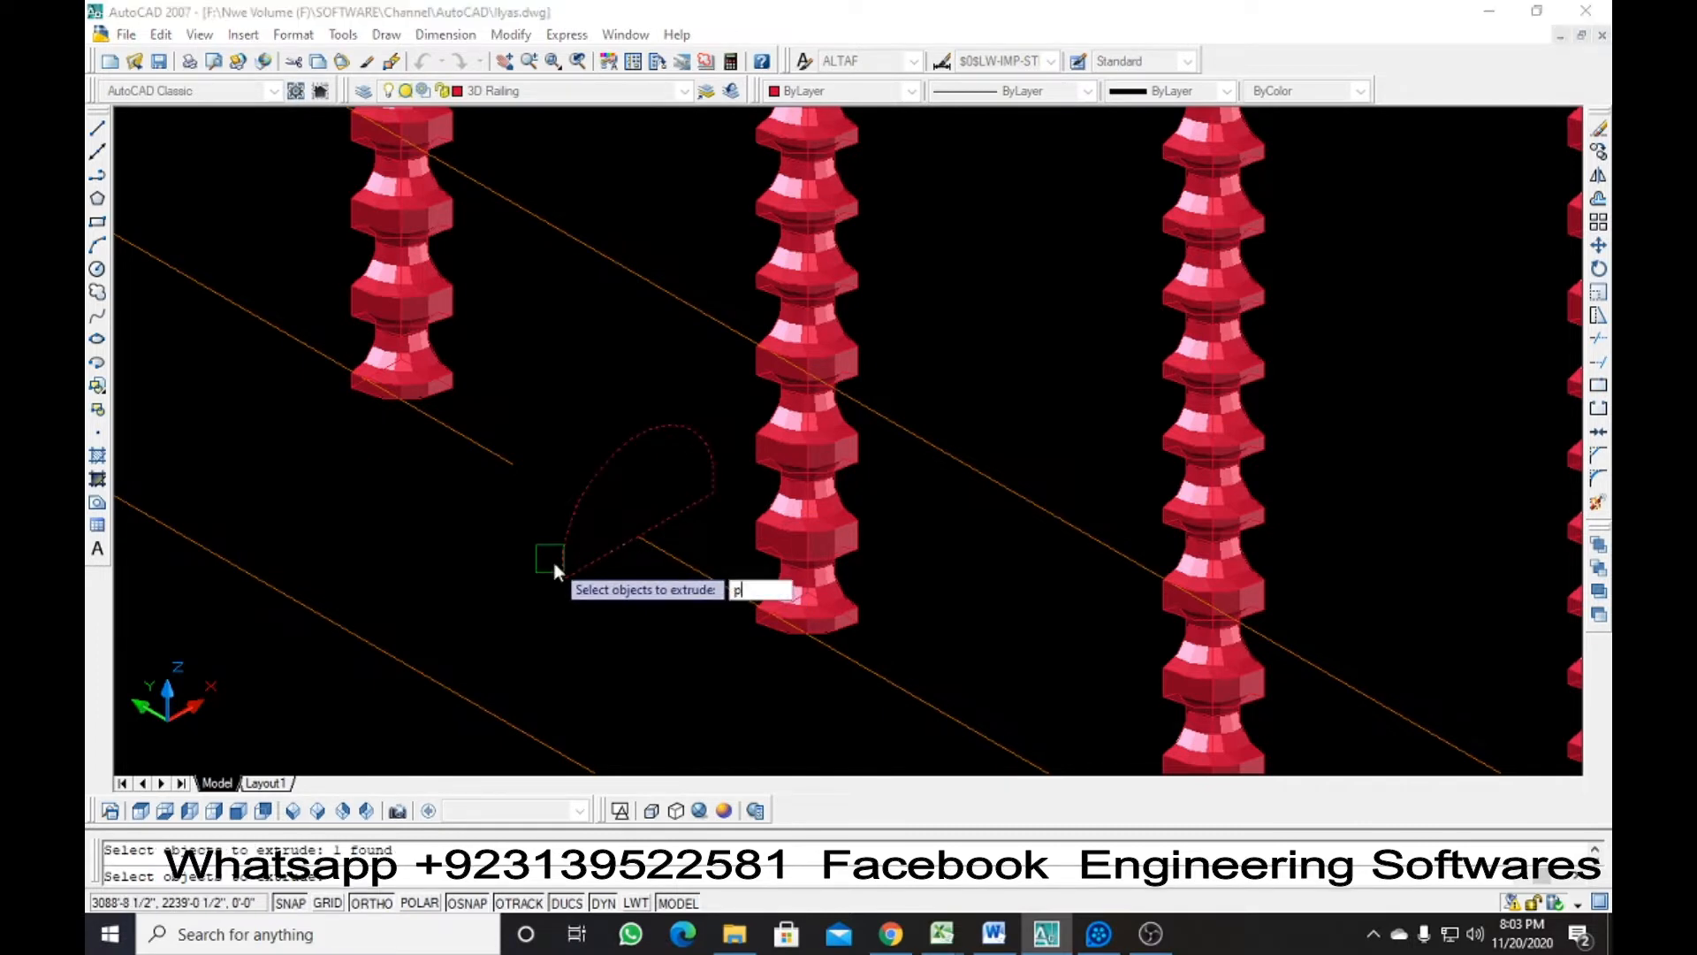
pyautogui.click(553, 560)
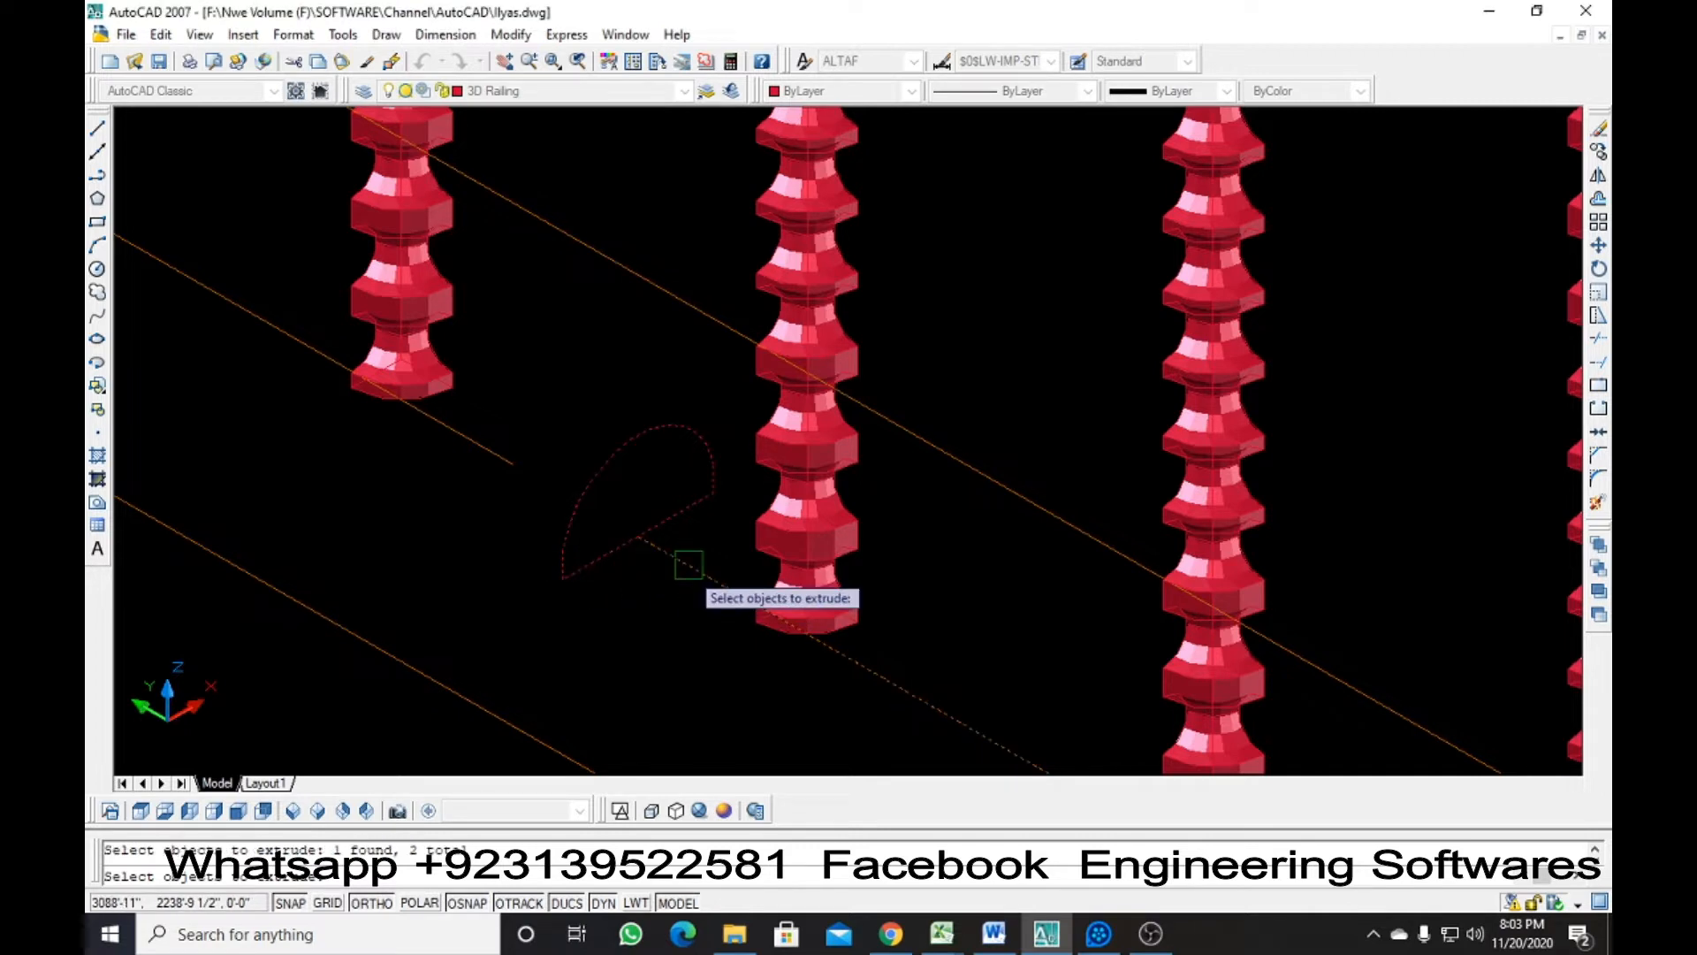
pyautogui.press('Escape')
pyautogui.write('e')
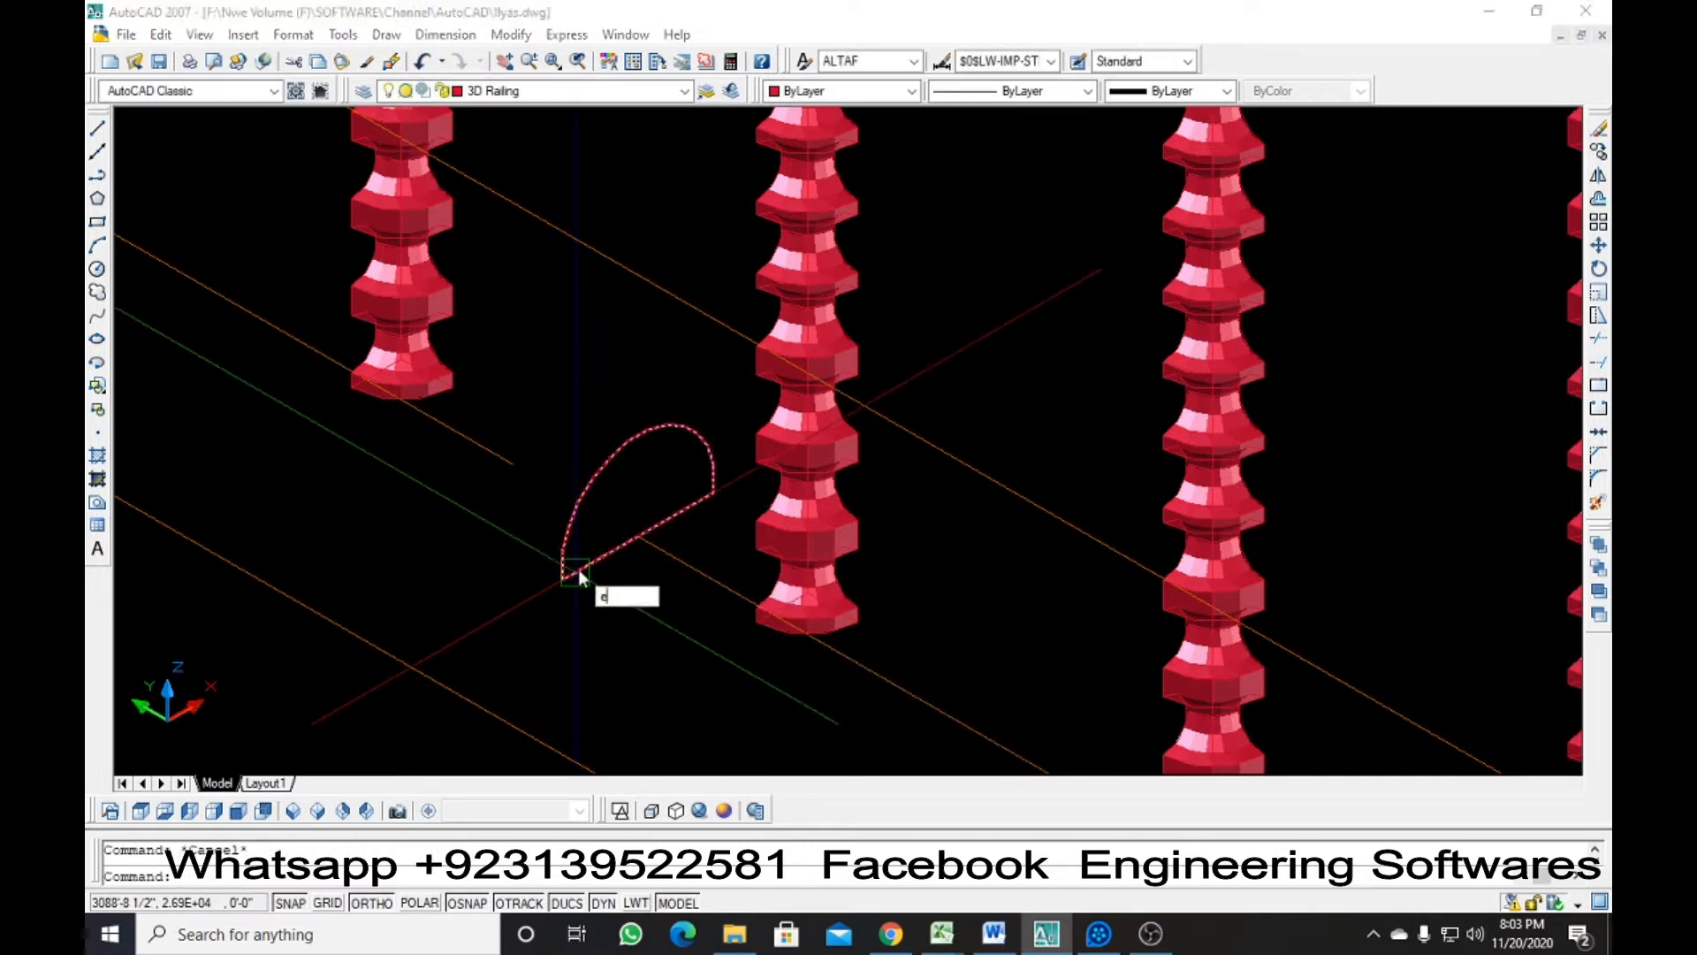
pyautogui.write('xt')
pyautogui.press('Return')
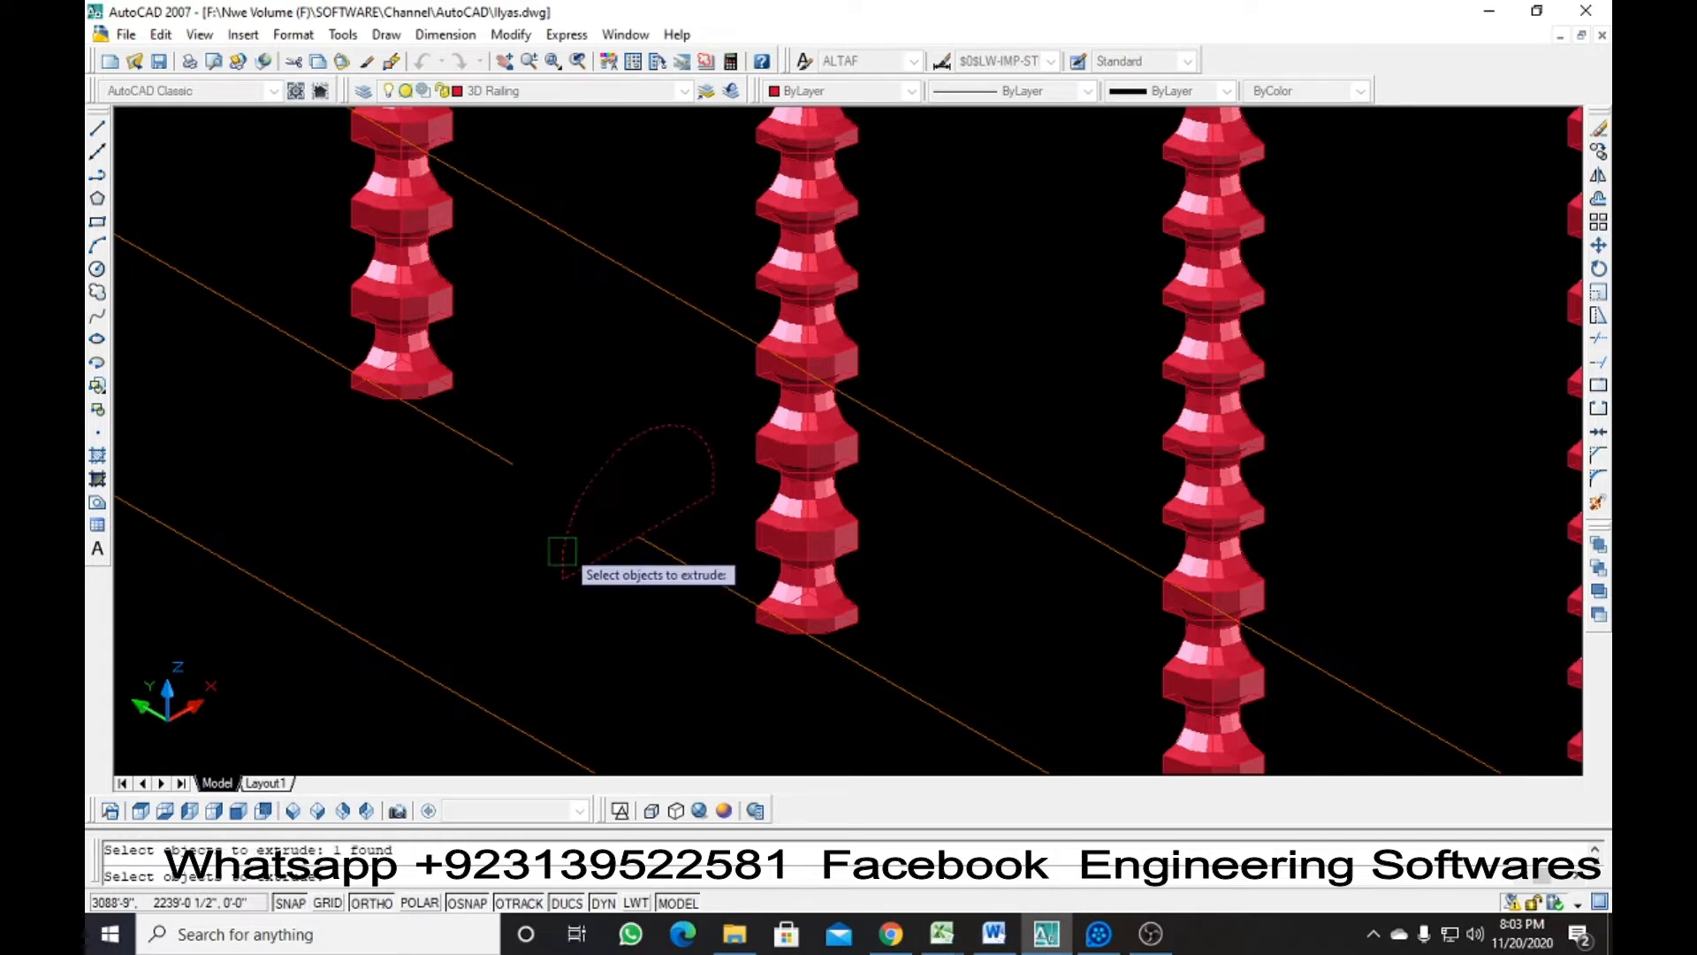
pyautogui.press('Escape')
# Examine the upright profile and the open end of the railing path line beside it
pyautogui.click(562, 521)
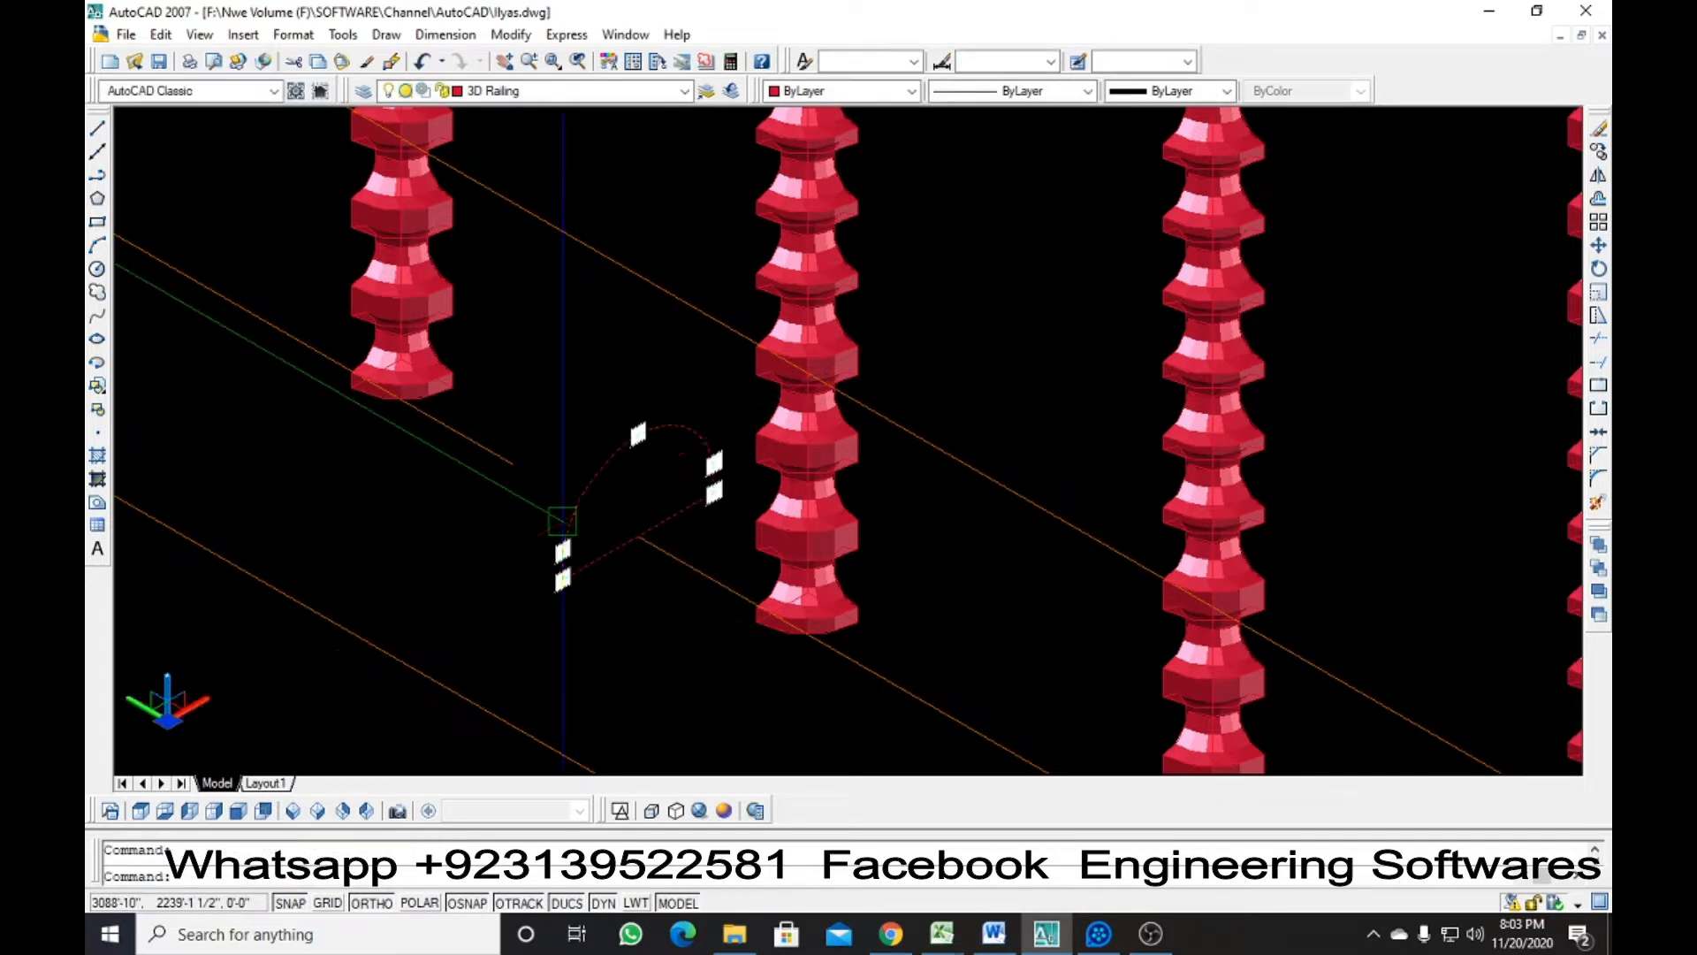
pyautogui.press('Escape')
pyautogui.moveTo(498, 514); pyautogui.dragTo(551, 500, button='middle')
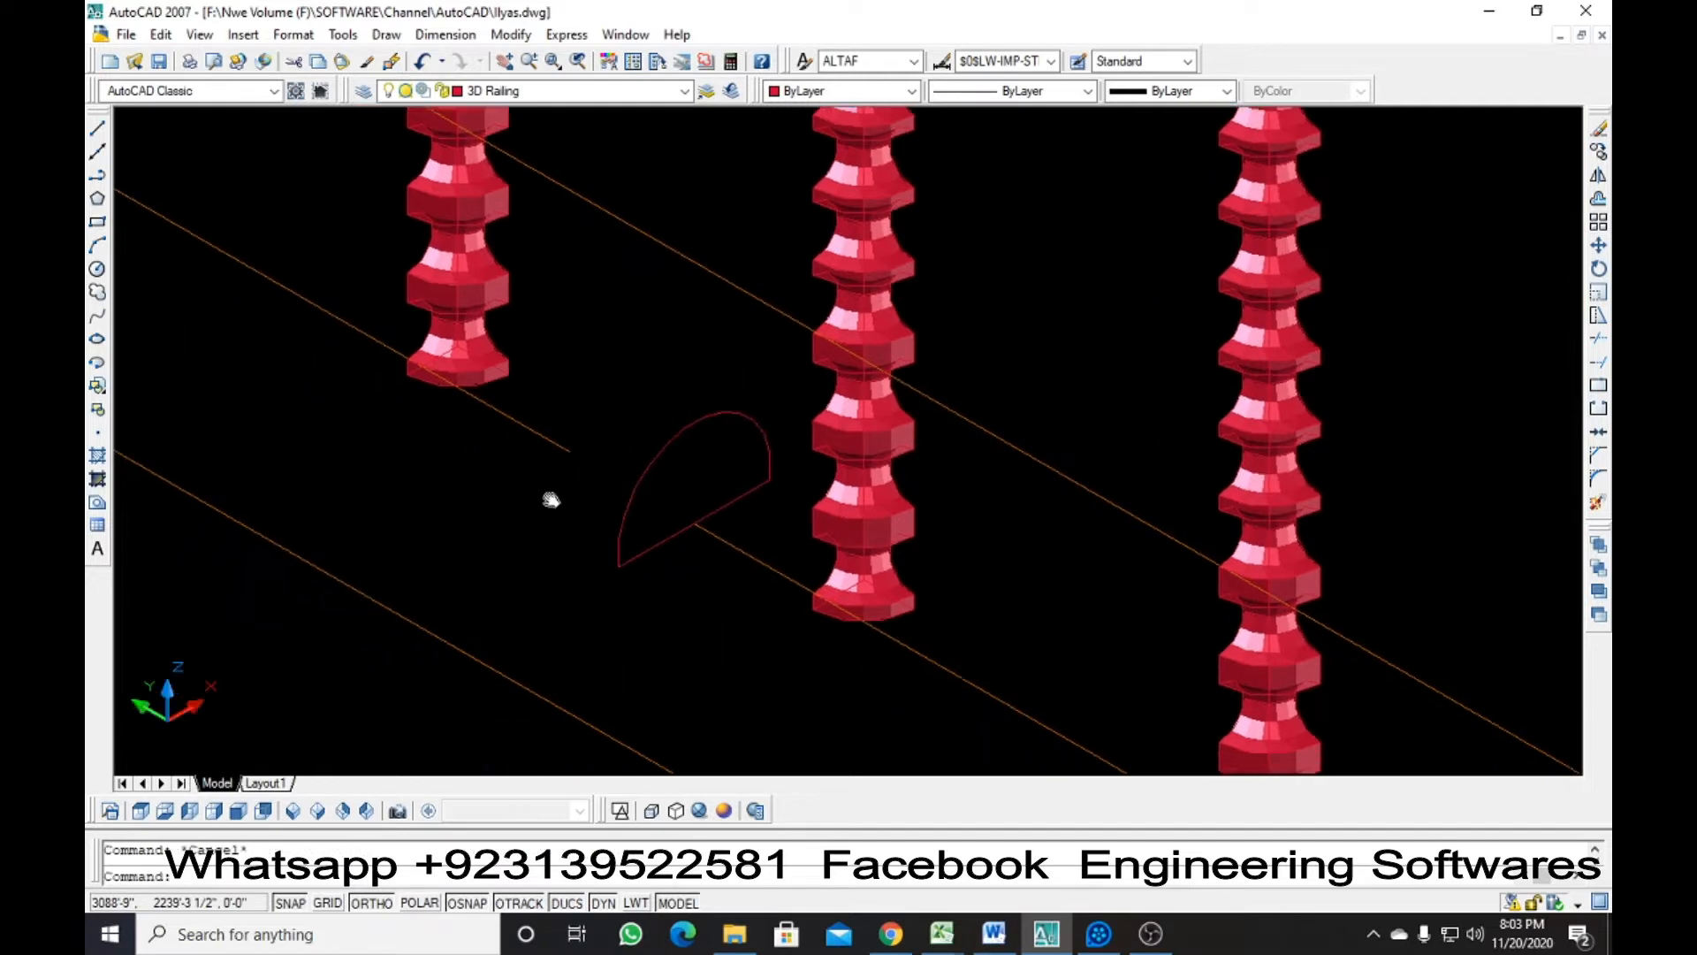
pyautogui.scroll(3, 568, 463)
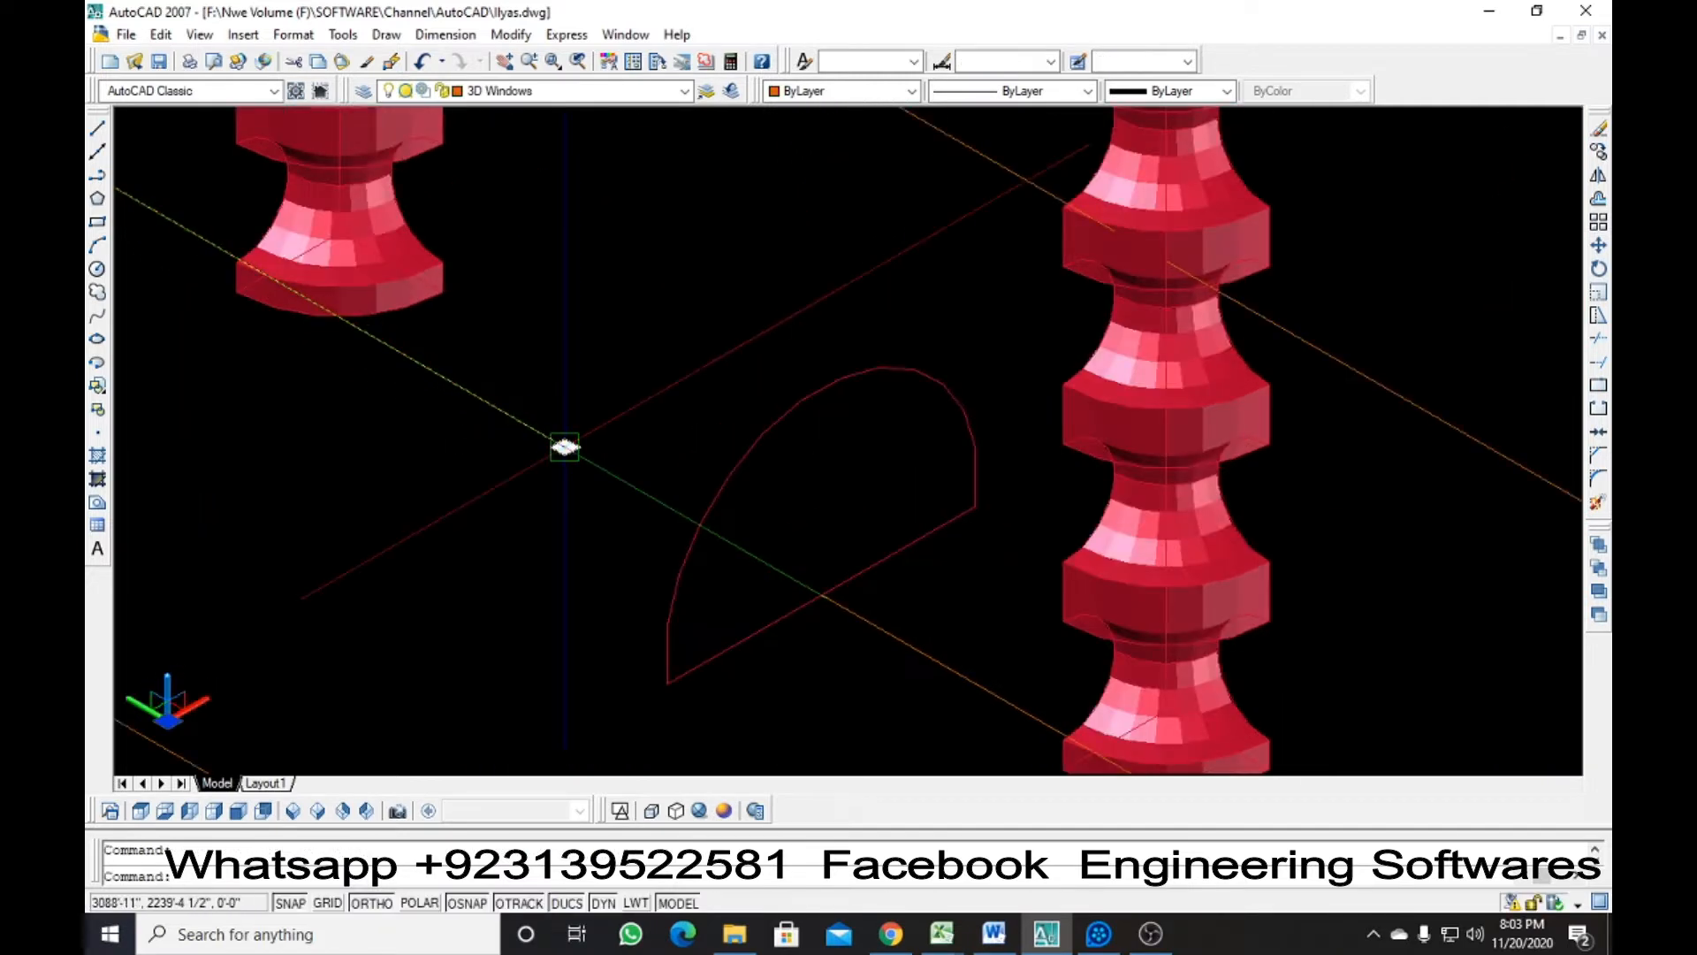
pyautogui.click(563, 447)
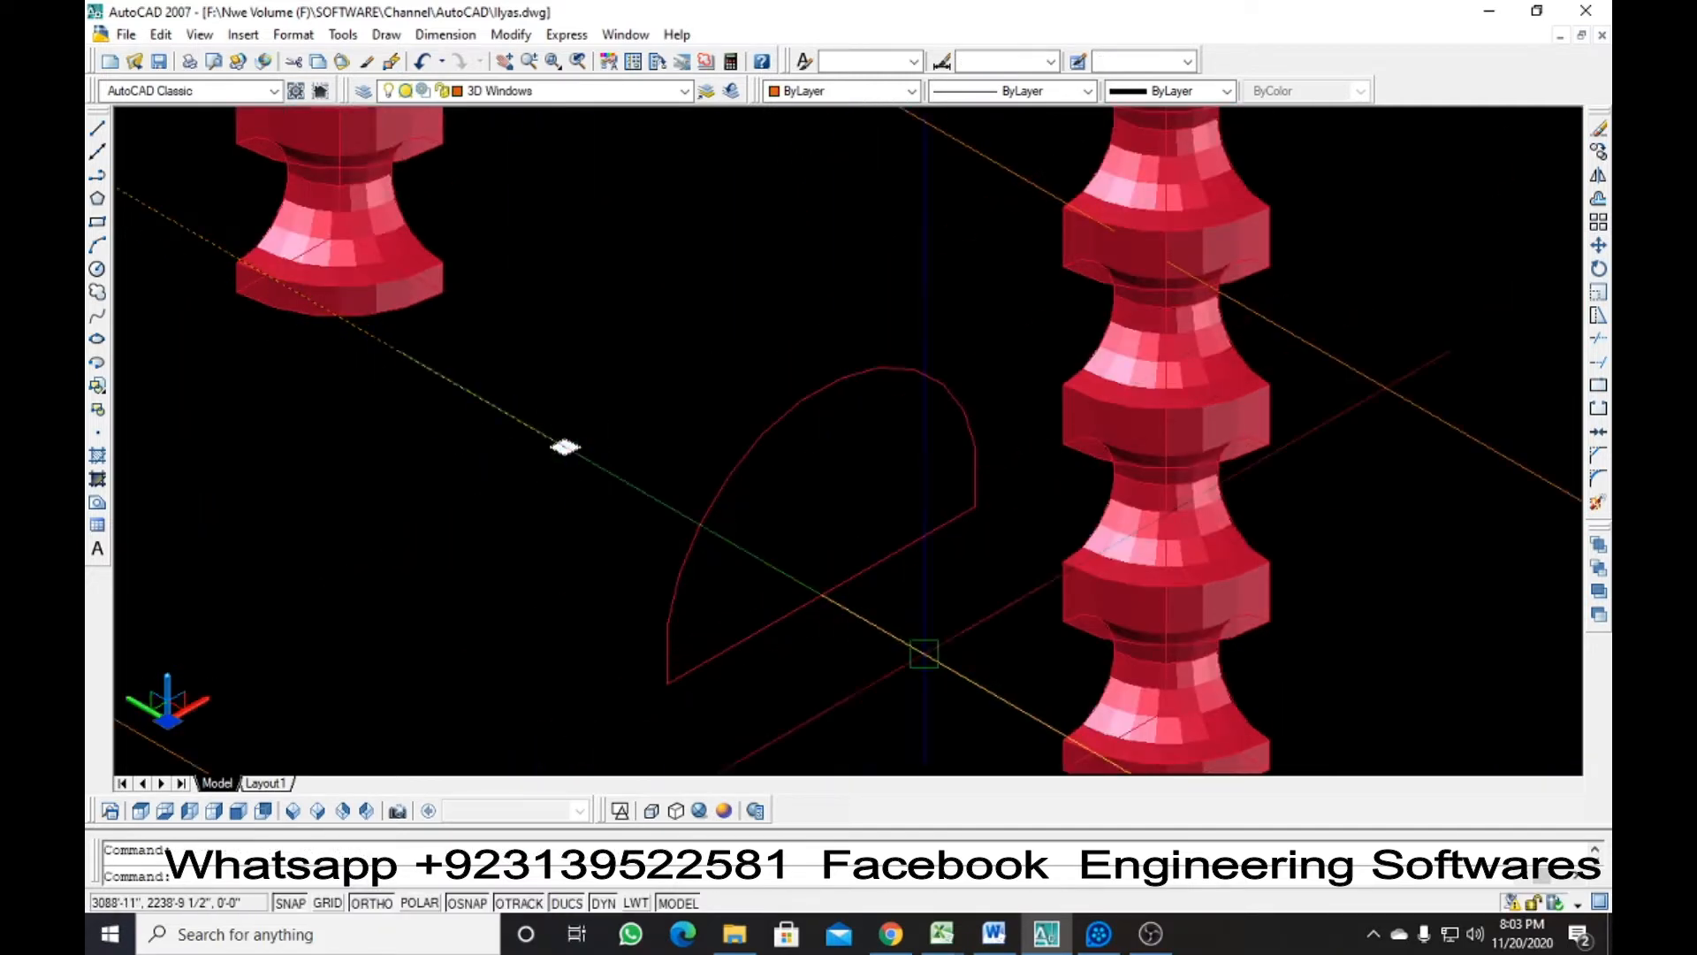
pyautogui.press('Escape')
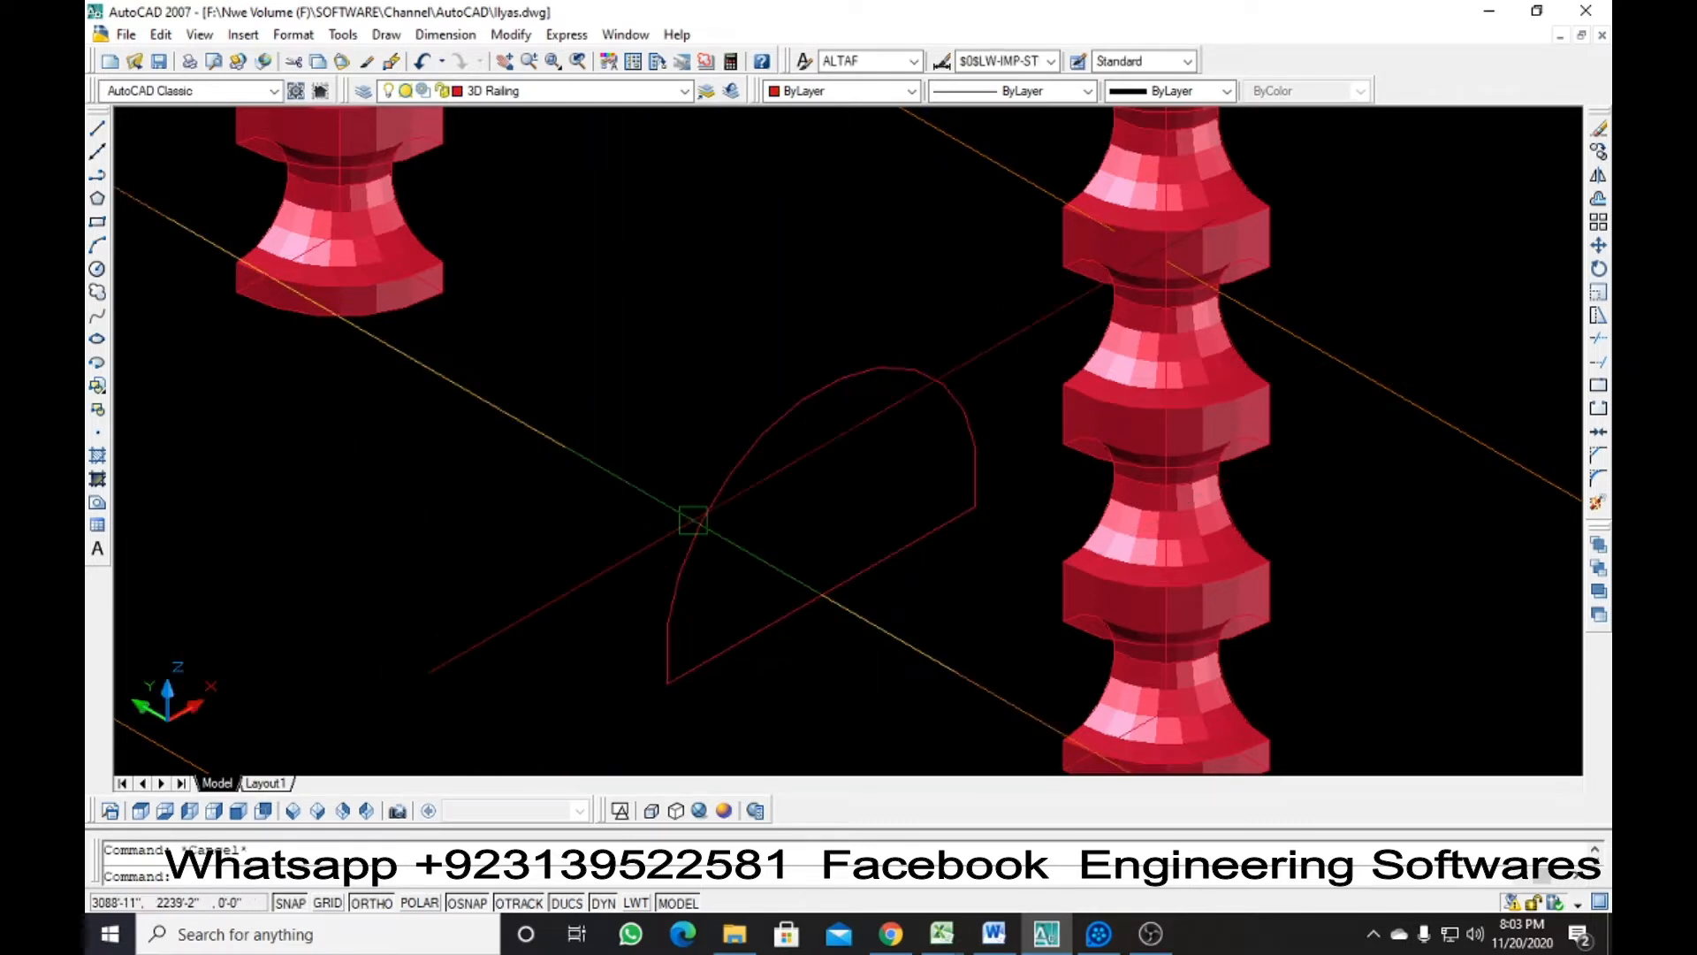
pyautogui.click(694, 520)
pyautogui.press('Escape')
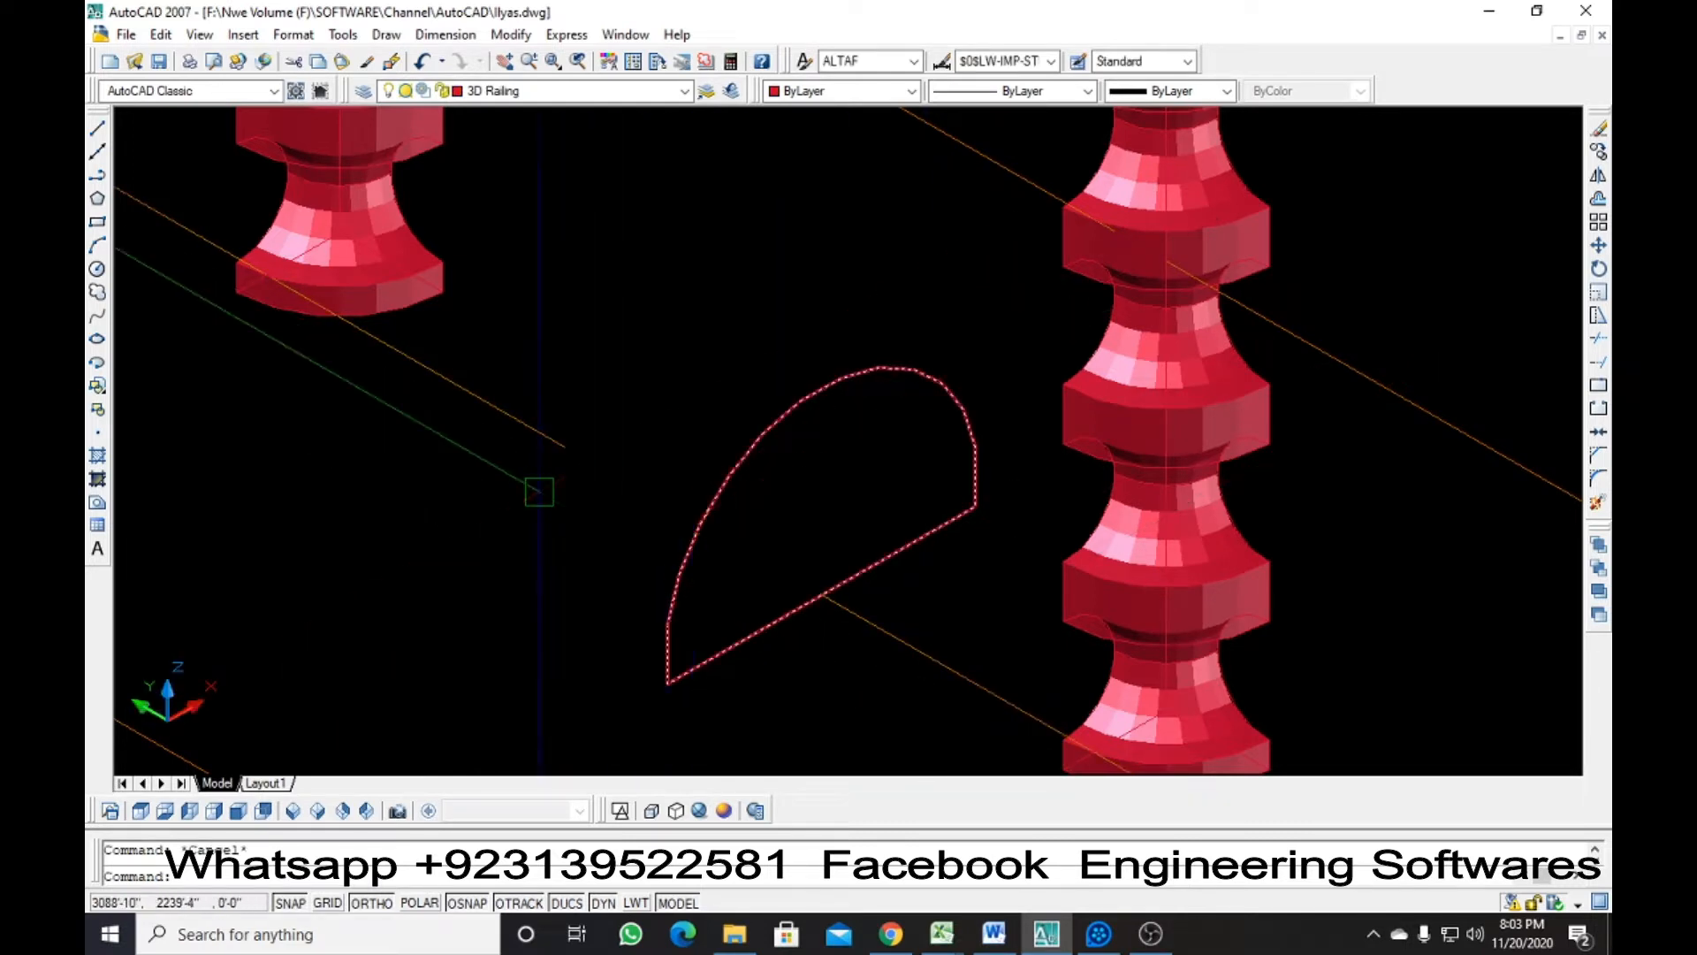
# Start a polyline at the open end of the railing path and run it along the balusters to the first corner
pyautogui.write('pl')
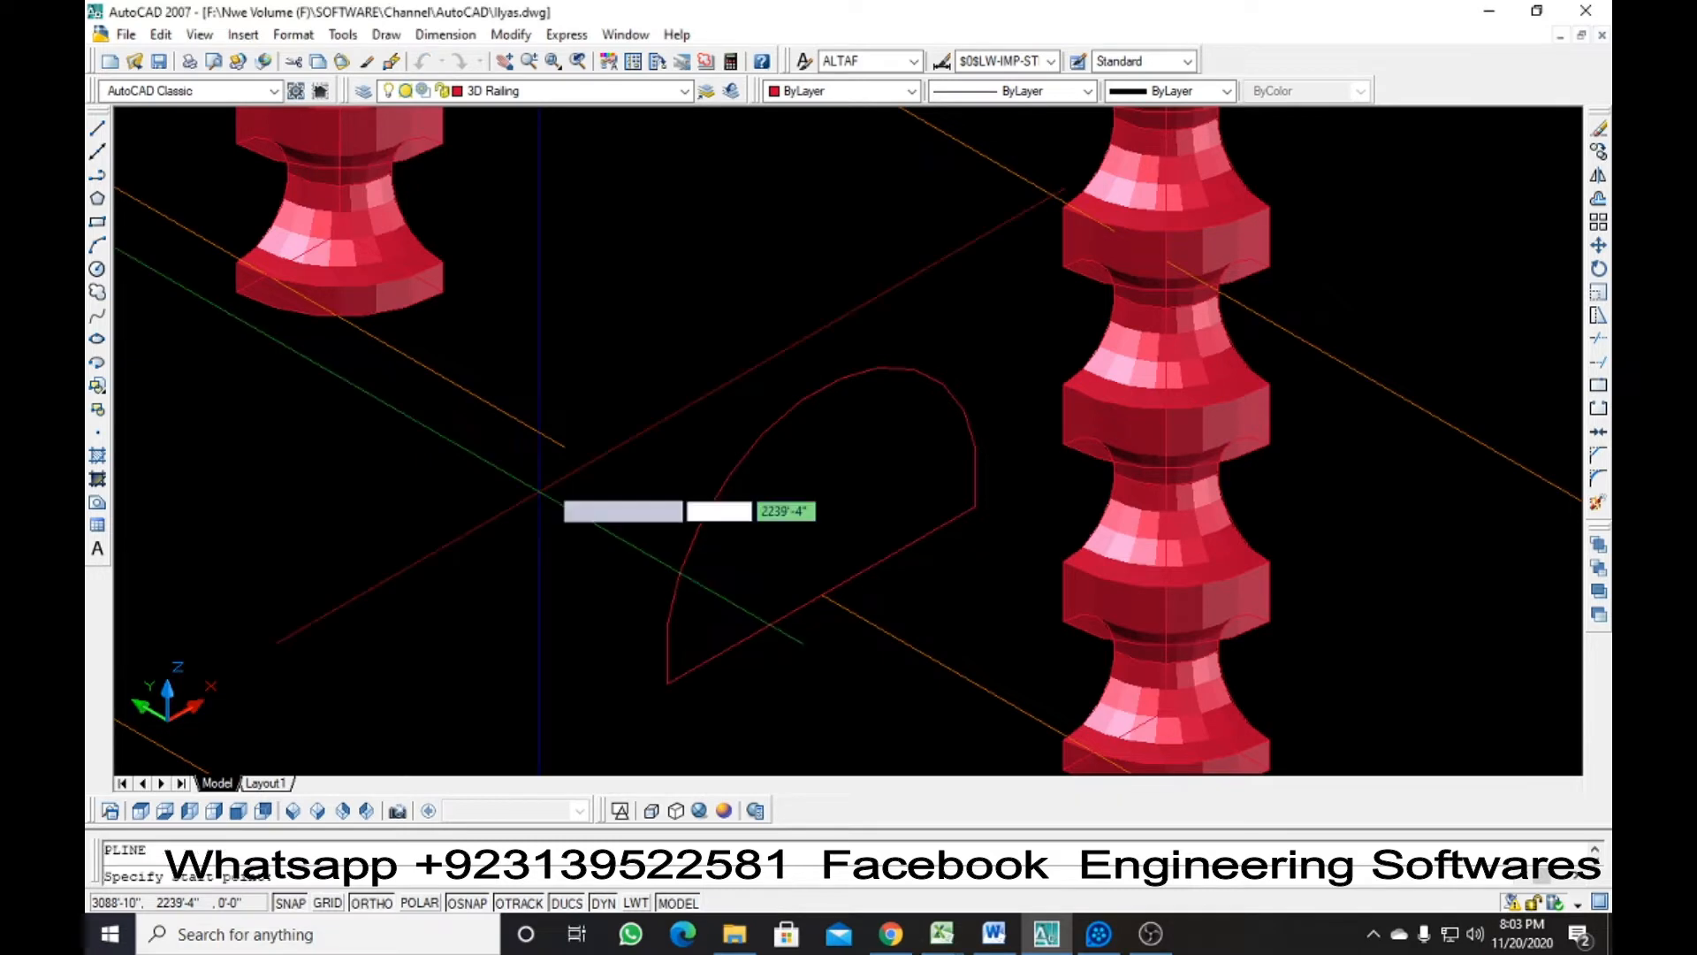
pyautogui.press('Return')
pyautogui.click(562, 445)
pyautogui.scroll(-5, 570, 460)
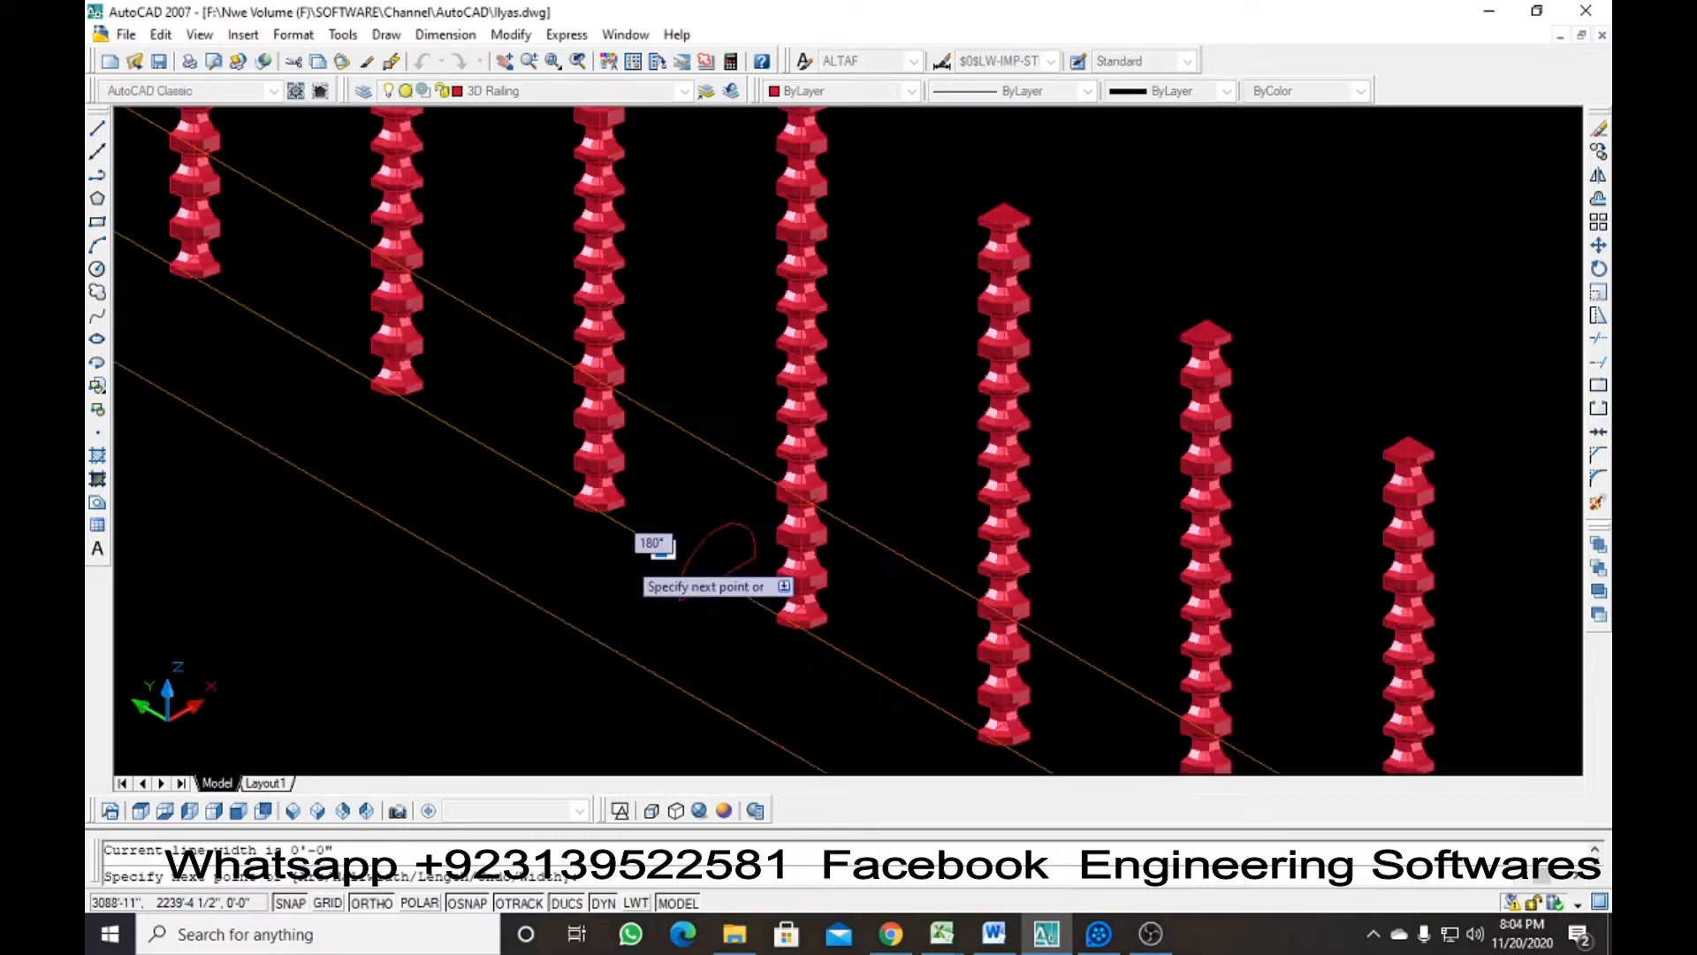
pyautogui.moveTo(560, 531); pyautogui.dragTo(853, 658, button='middle')
pyautogui.moveTo(646, 494); pyautogui.dragTo(1042, 624, button='middle')
pyautogui.scroll(-2, 1004, 621)
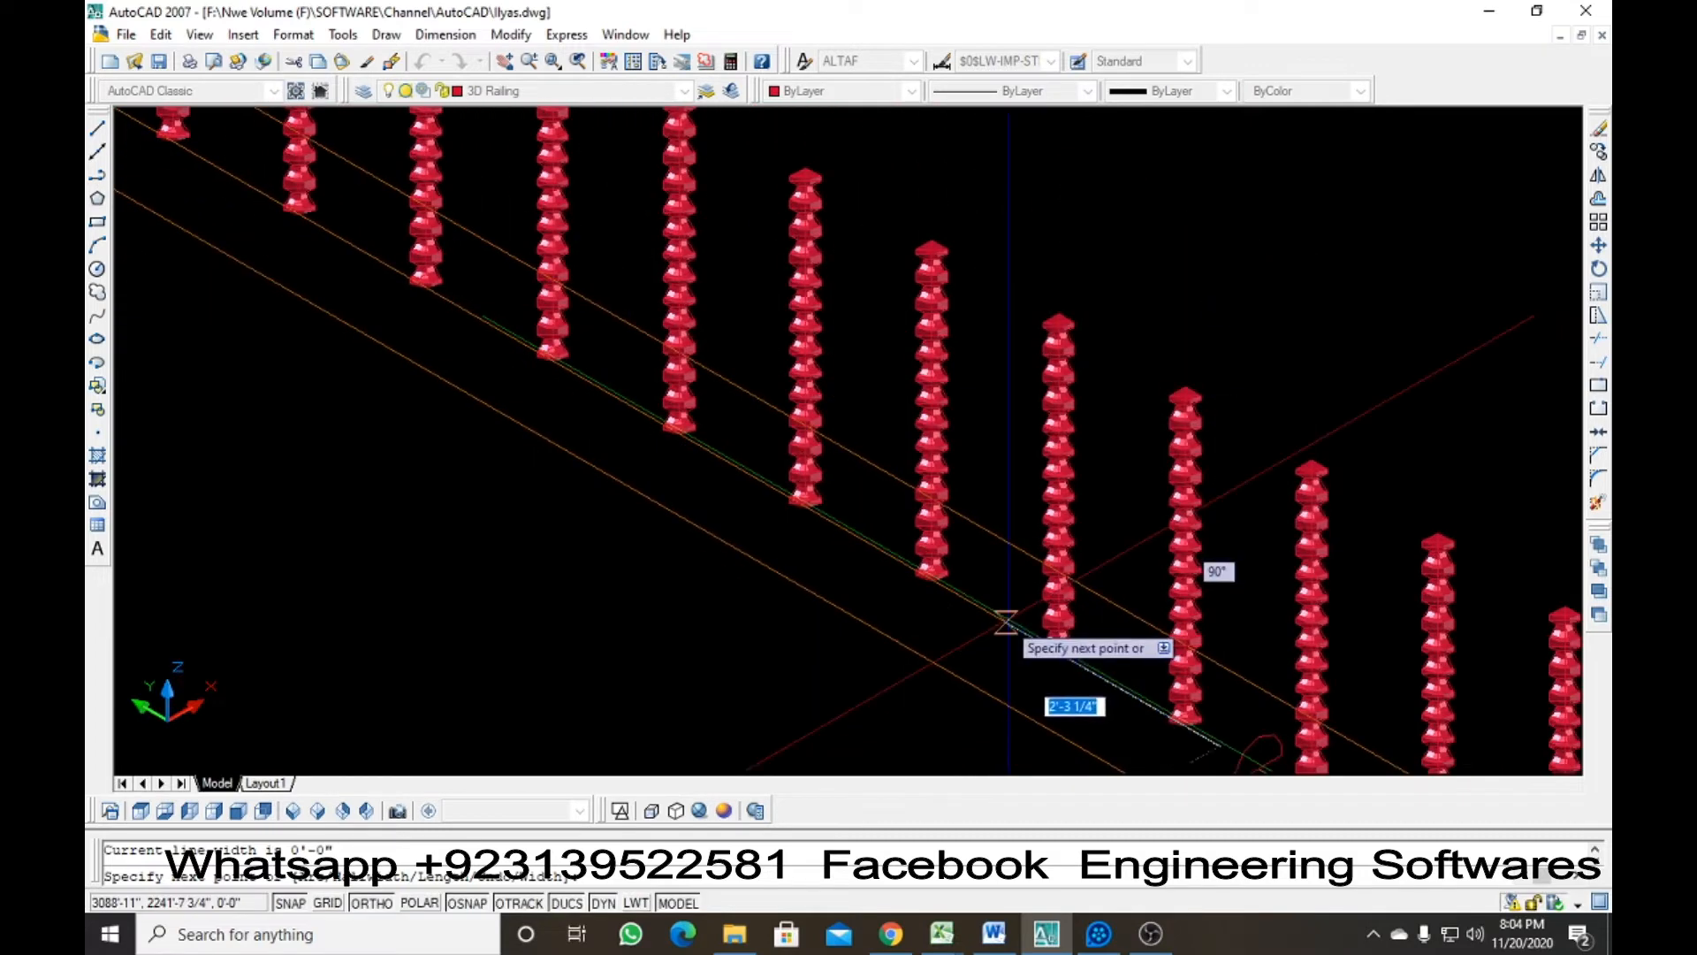
pyautogui.scroll(-2, 974, 602)
pyautogui.moveTo(584, 408); pyautogui.dragTo(837, 549, button='middle')
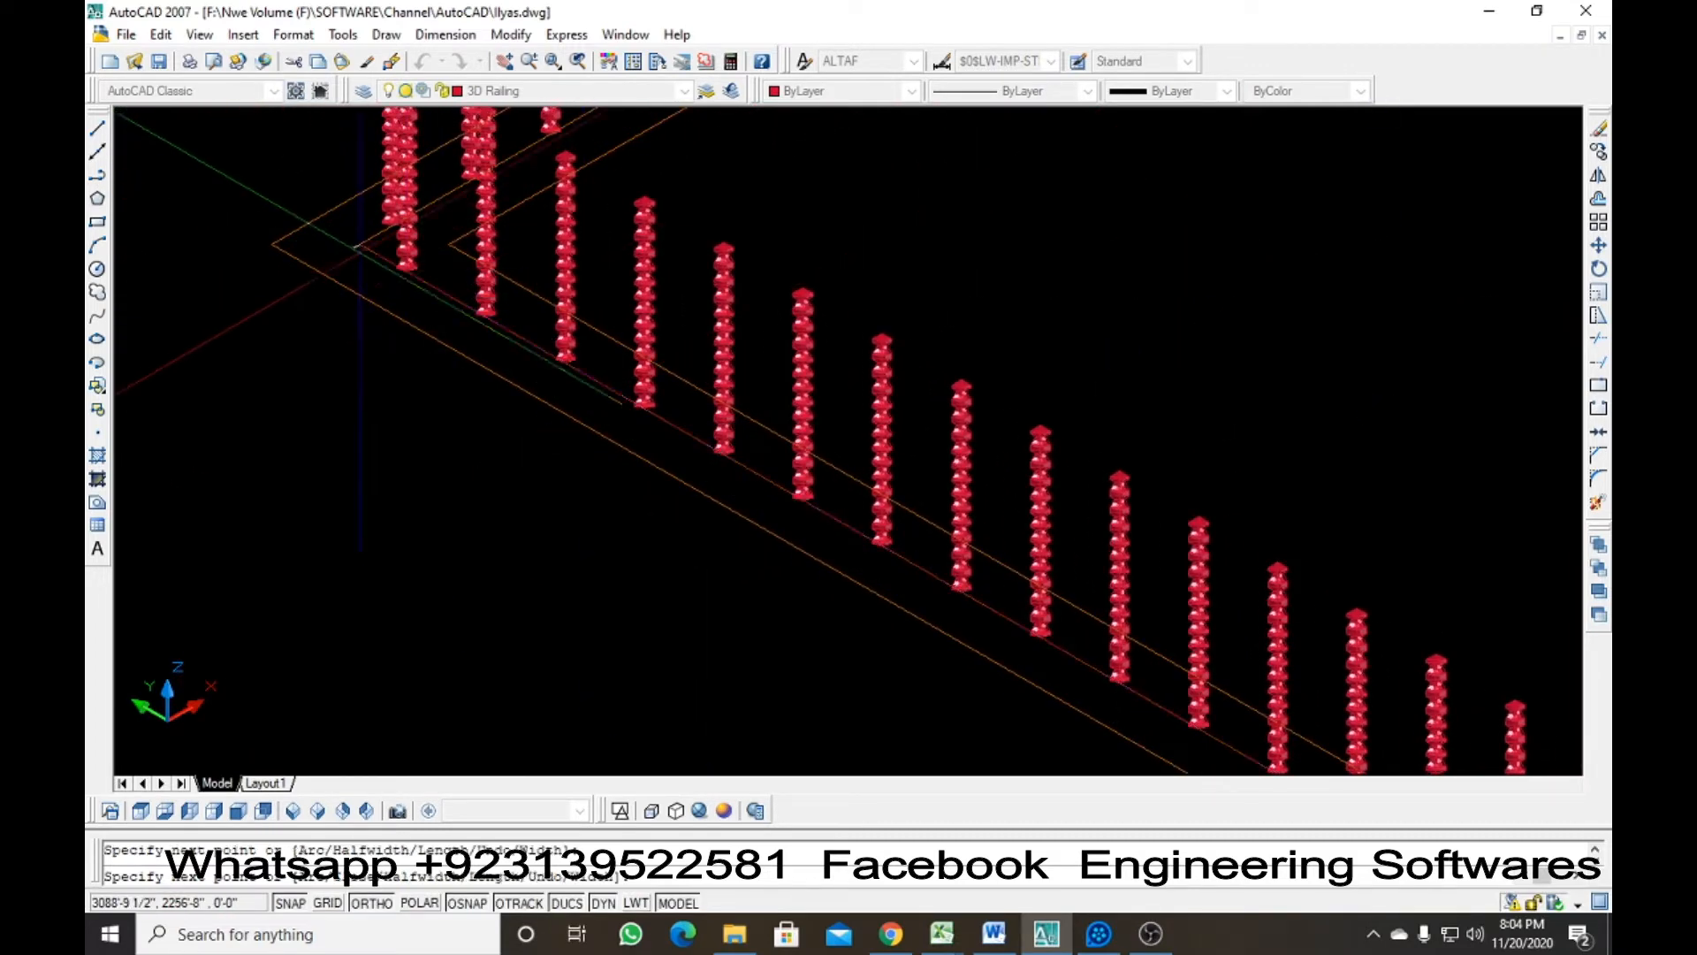
# Continue the polyline along the next two long sides of the railing path to the corner where the stepped side begins
pyautogui.scroll(-6, 361, 398)
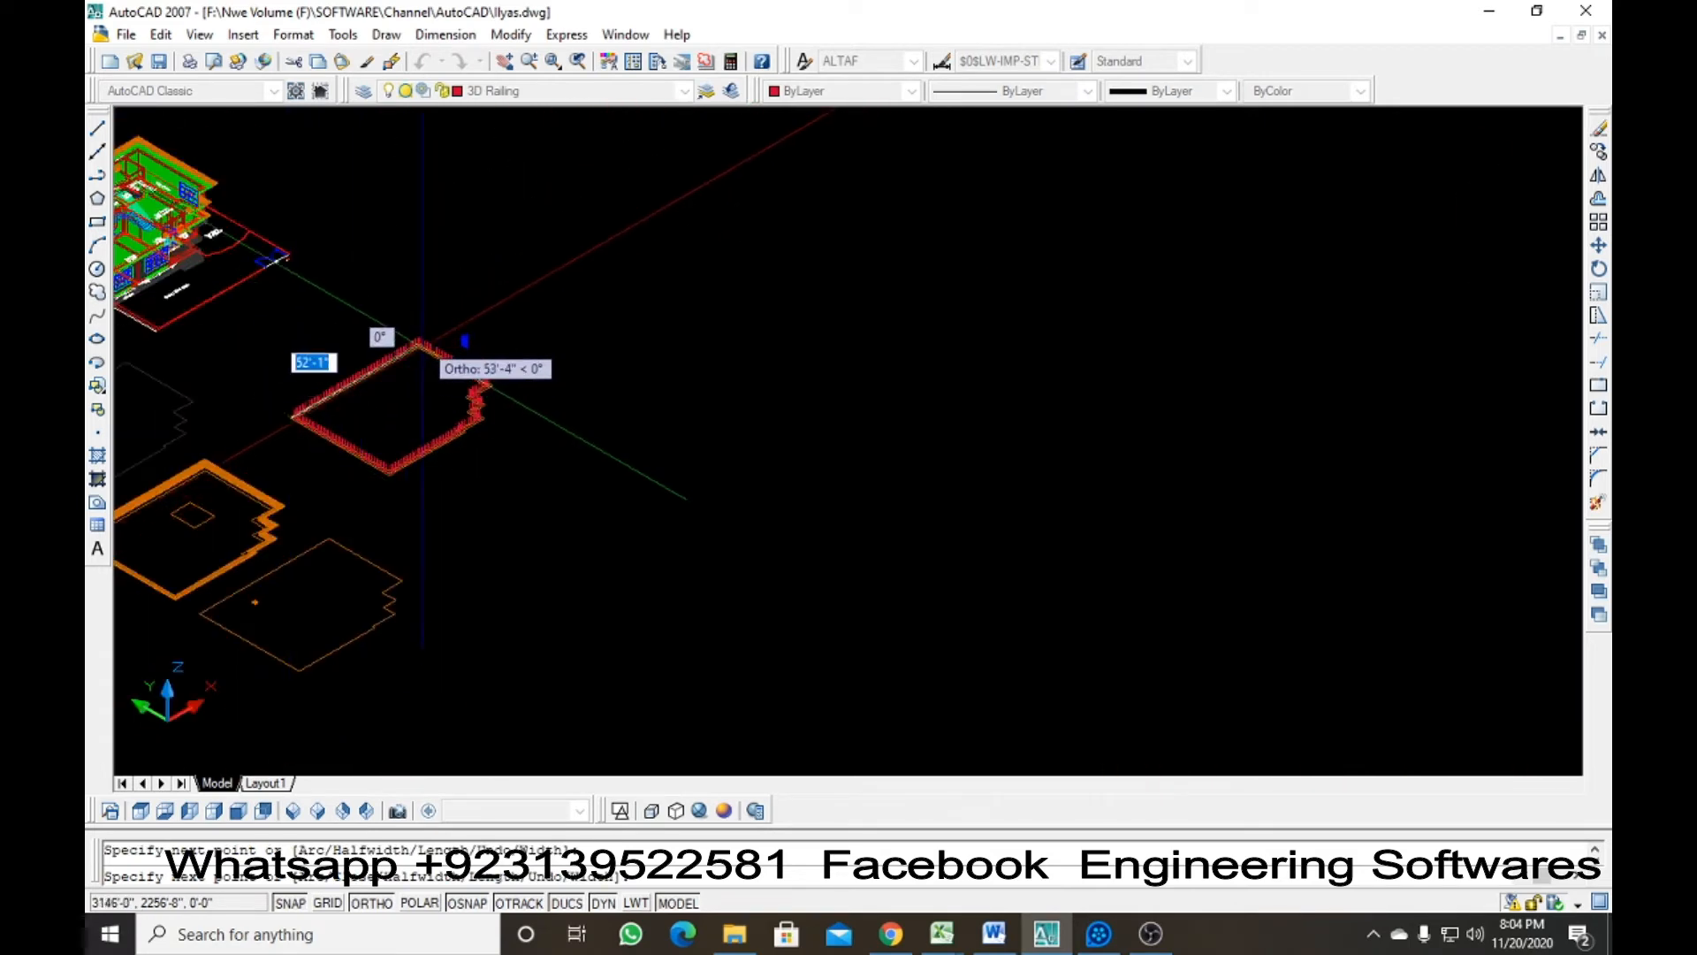
pyautogui.scroll(5, 381, 389)
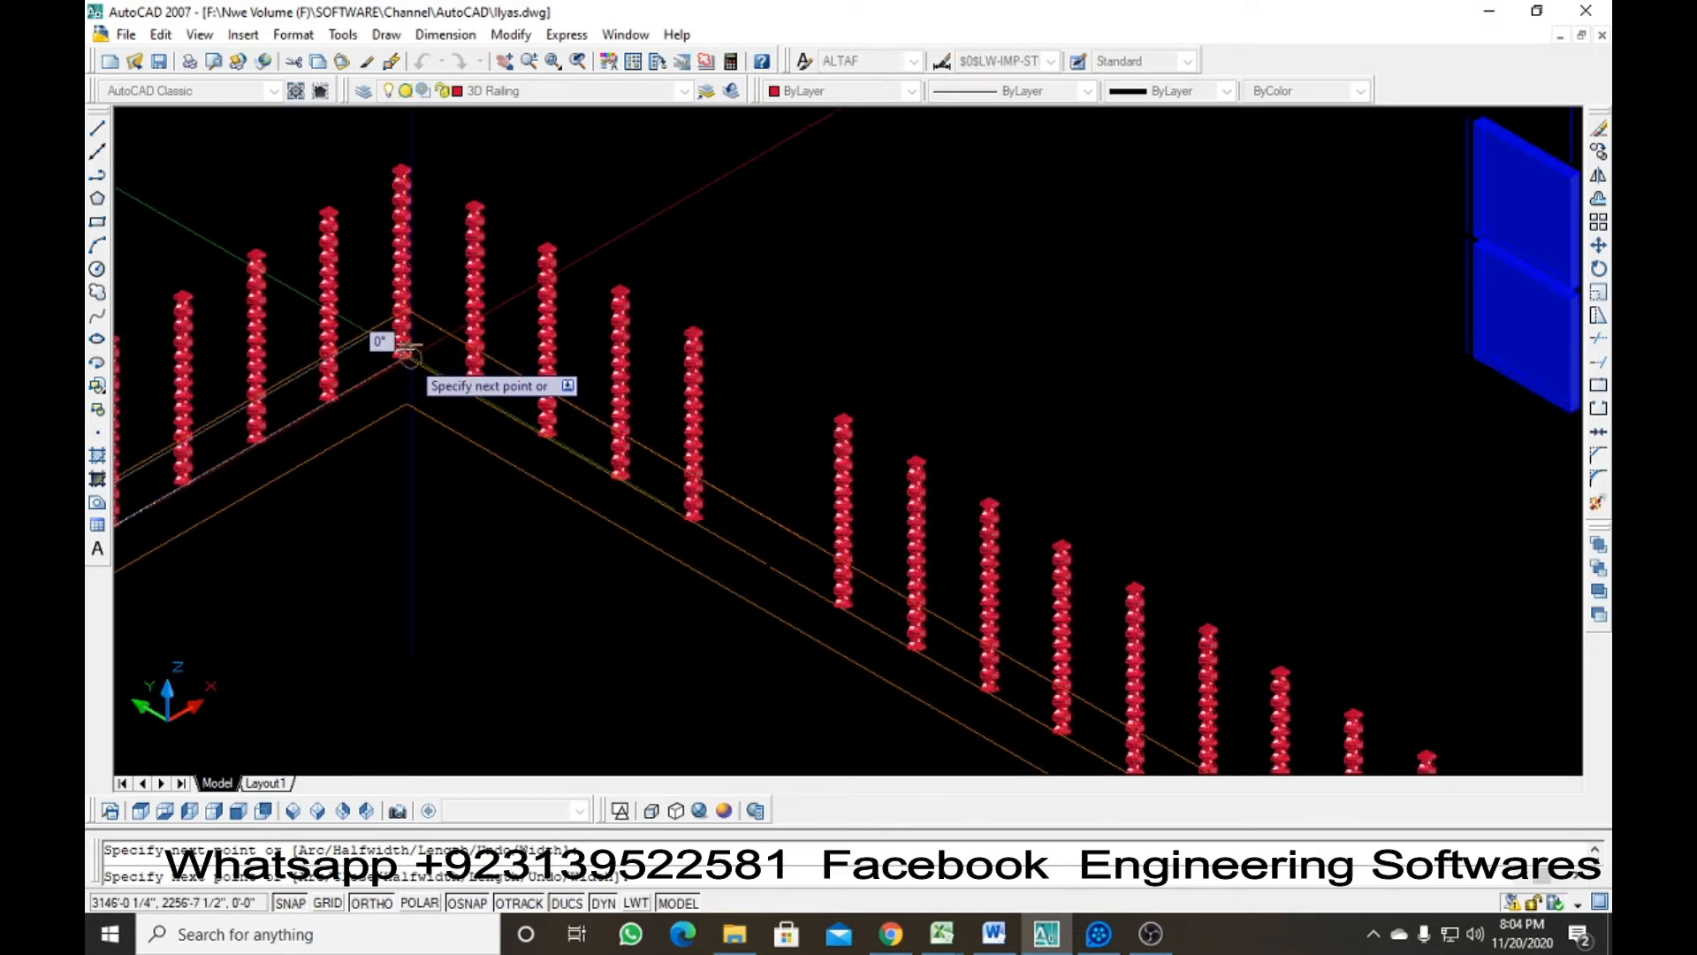
pyautogui.scroll(-3, 405, 351)
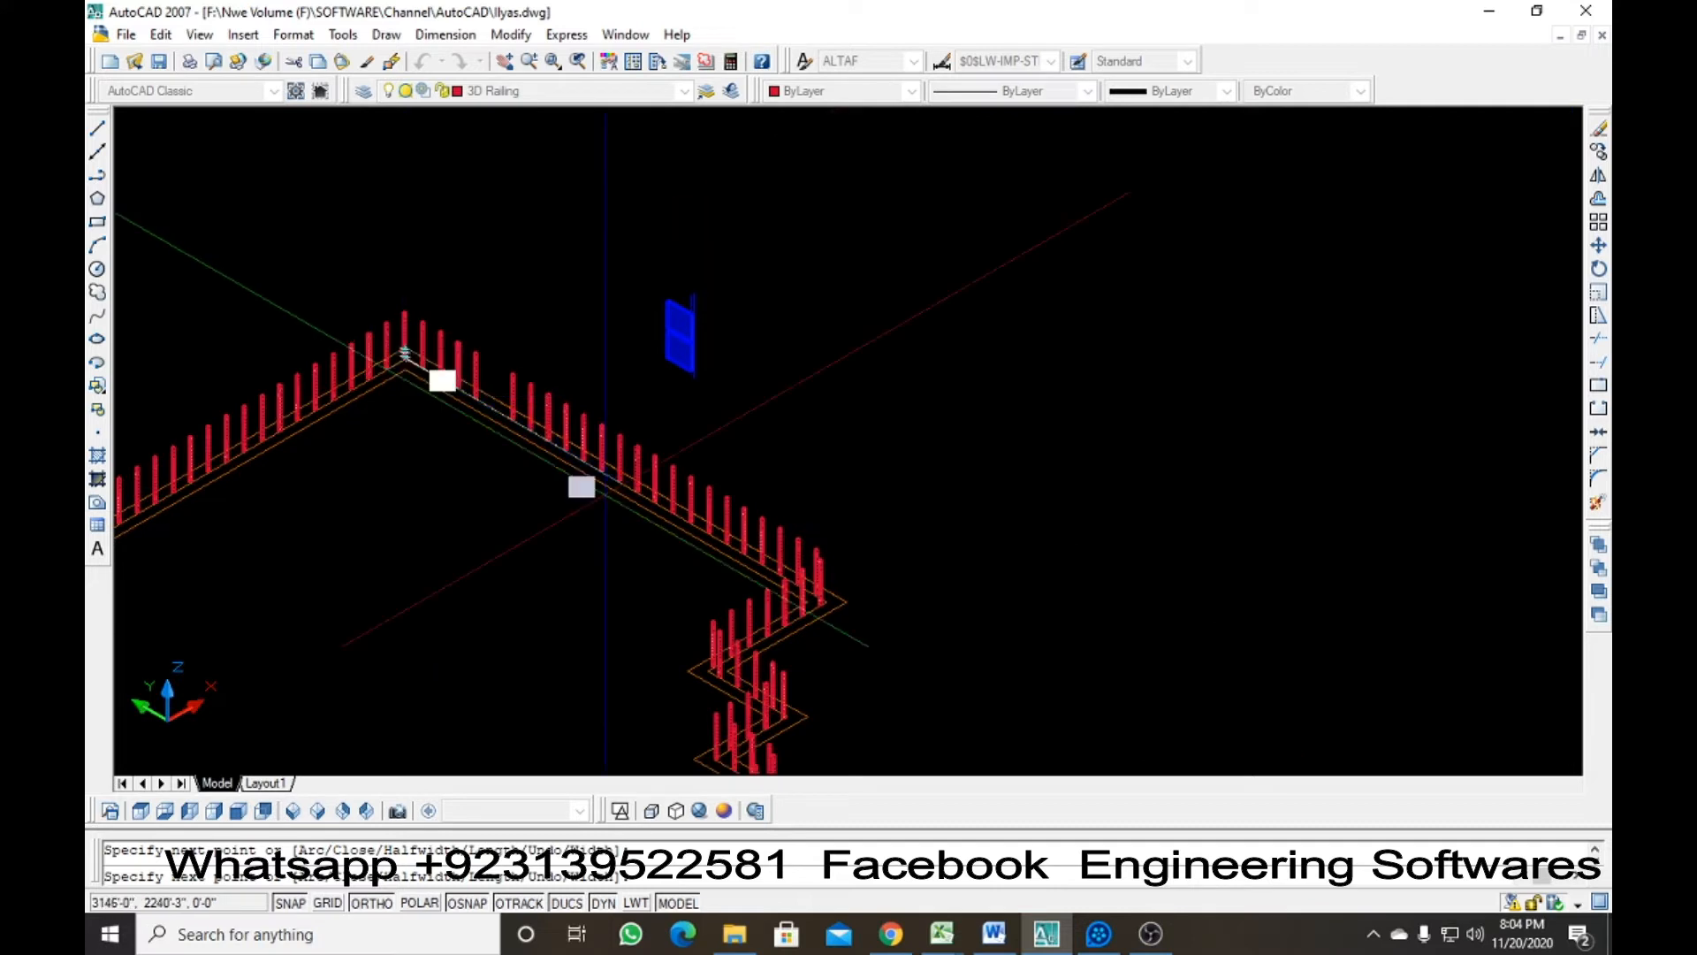
pyautogui.scroll(4, 831, 623)
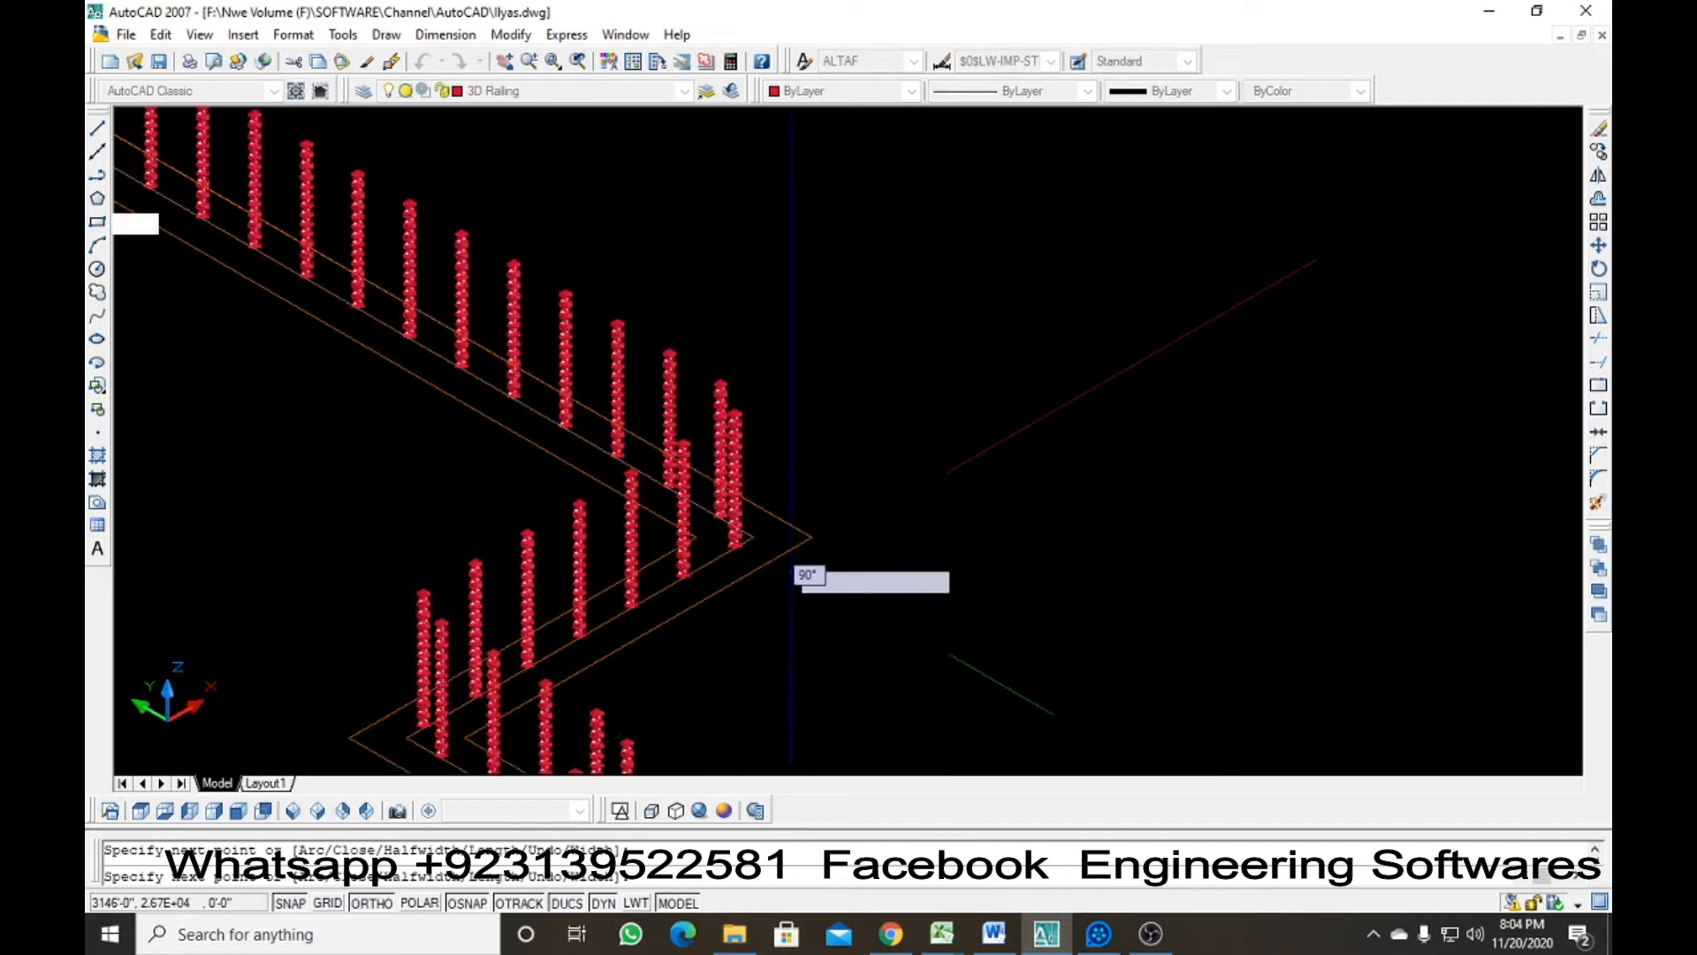
pyautogui.click(753, 537)
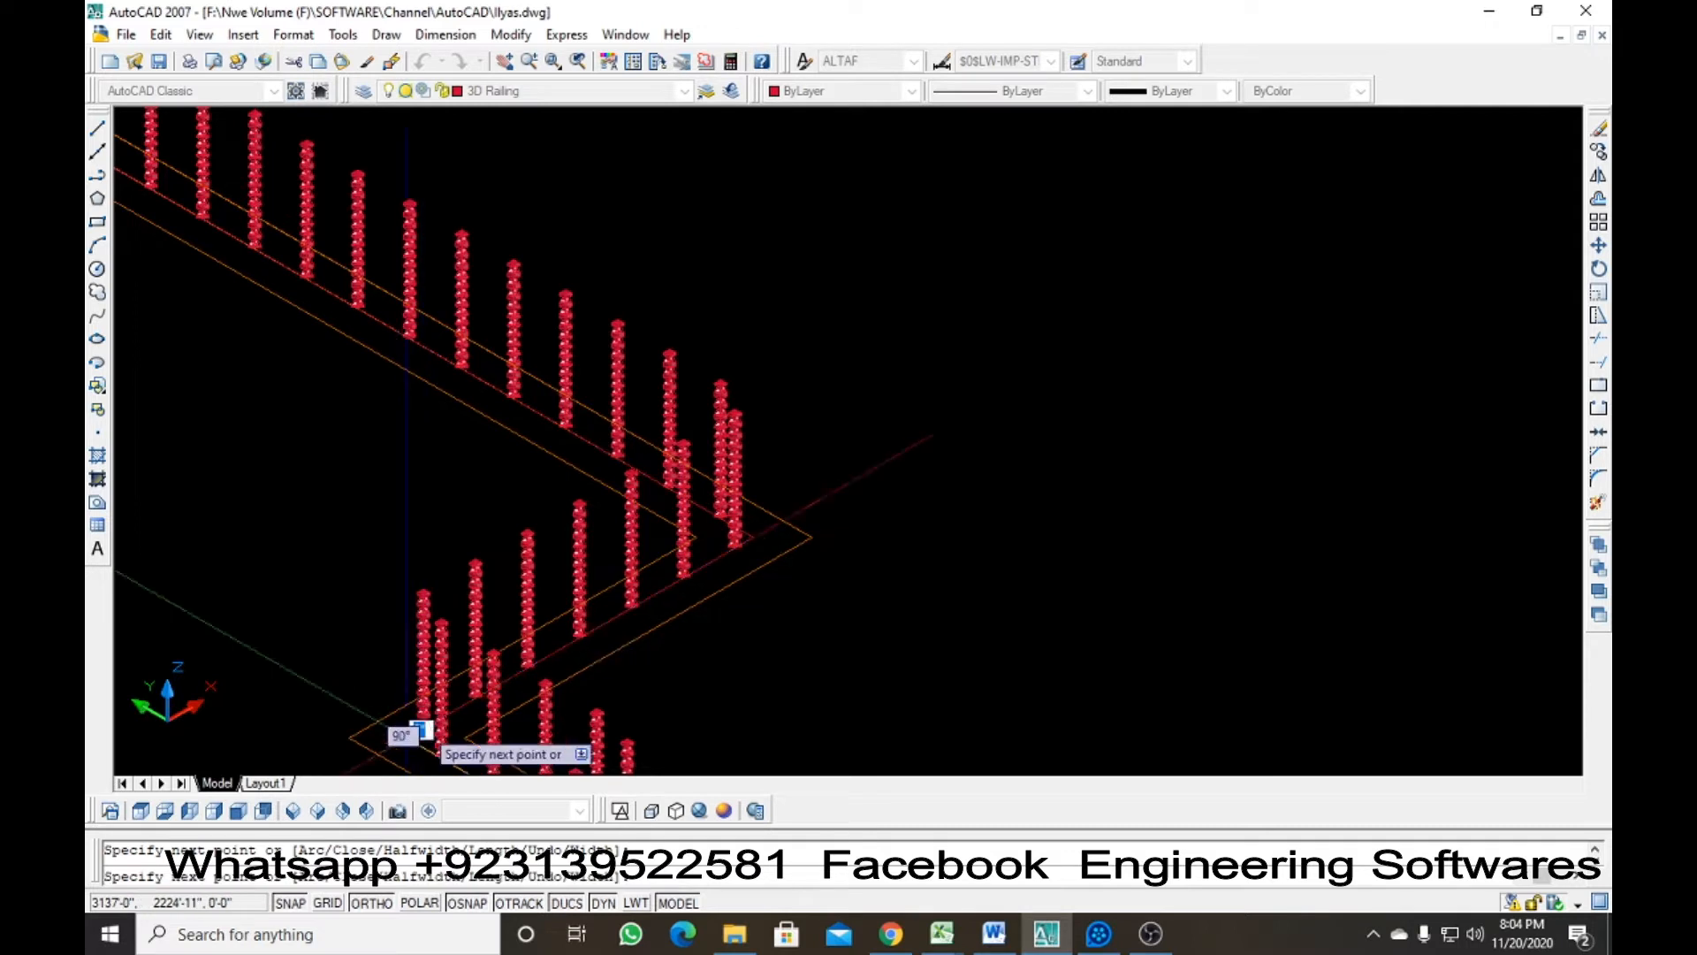
# Trace the polyline through the first corners of the stepped side, following the railing path under the balusters
pyautogui.moveTo(433, 732)
pyautogui.mouseDown(button='middle')
pyautogui.moveTo(719, 258)
pyautogui.moveTo(688, 312)
pyautogui.mouseUp(button='middle')
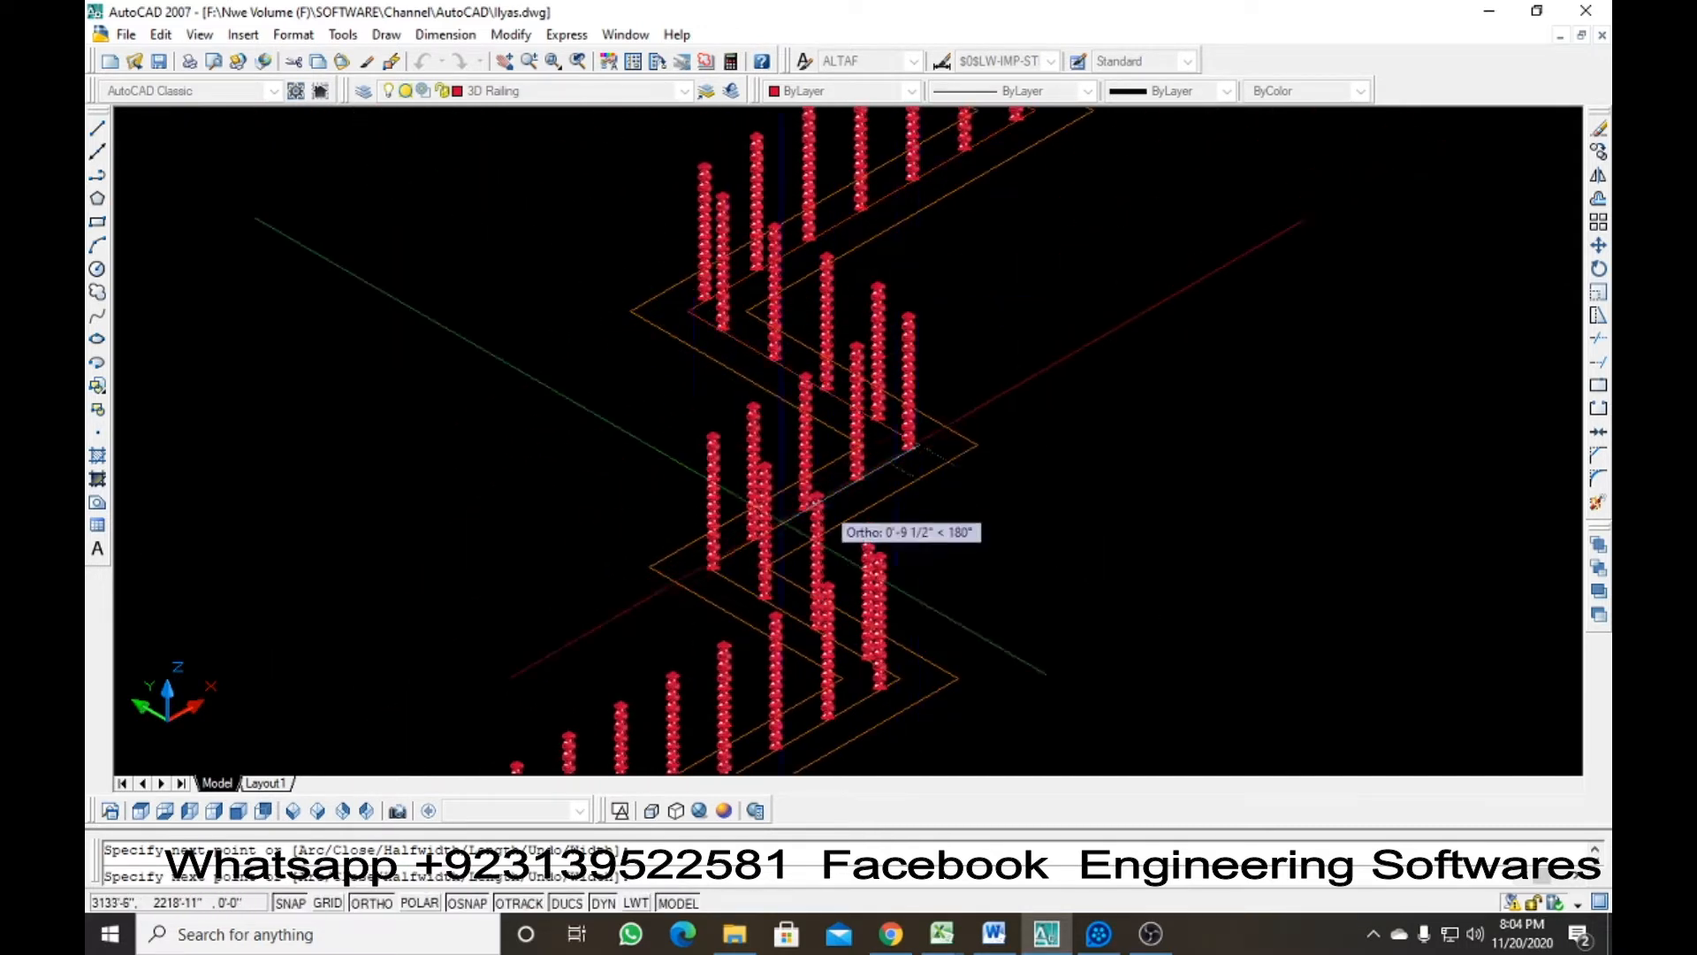
pyautogui.scroll(3, 723, 548)
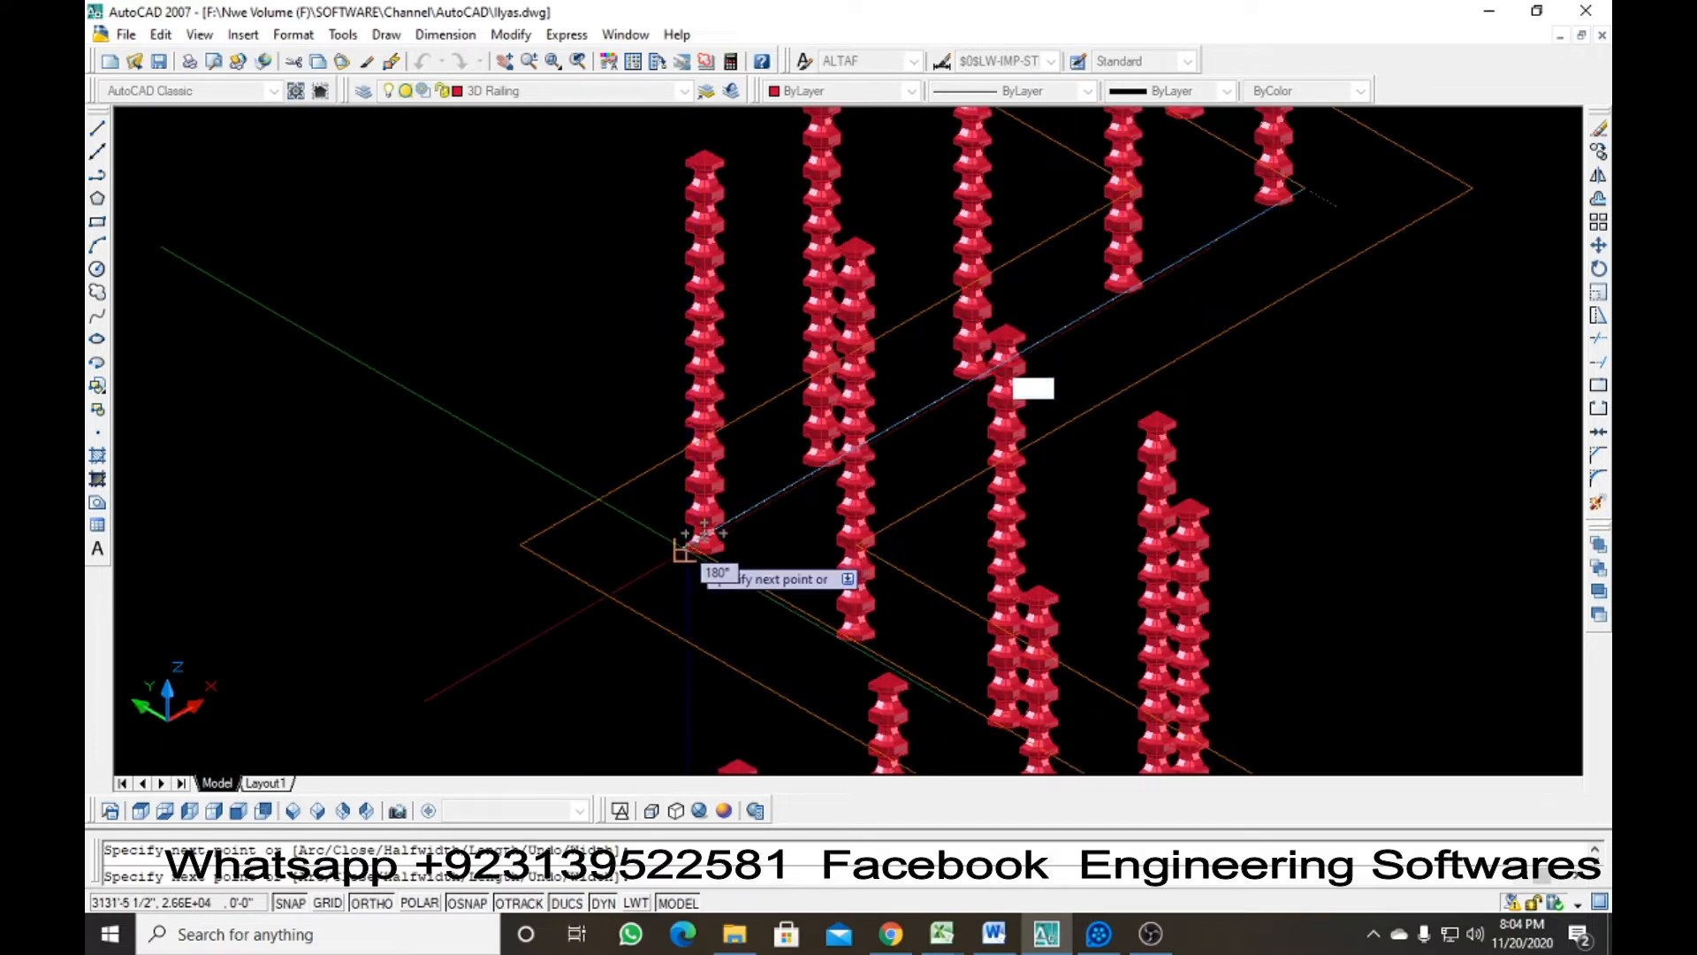
pyautogui.scroll(-3, 704, 526)
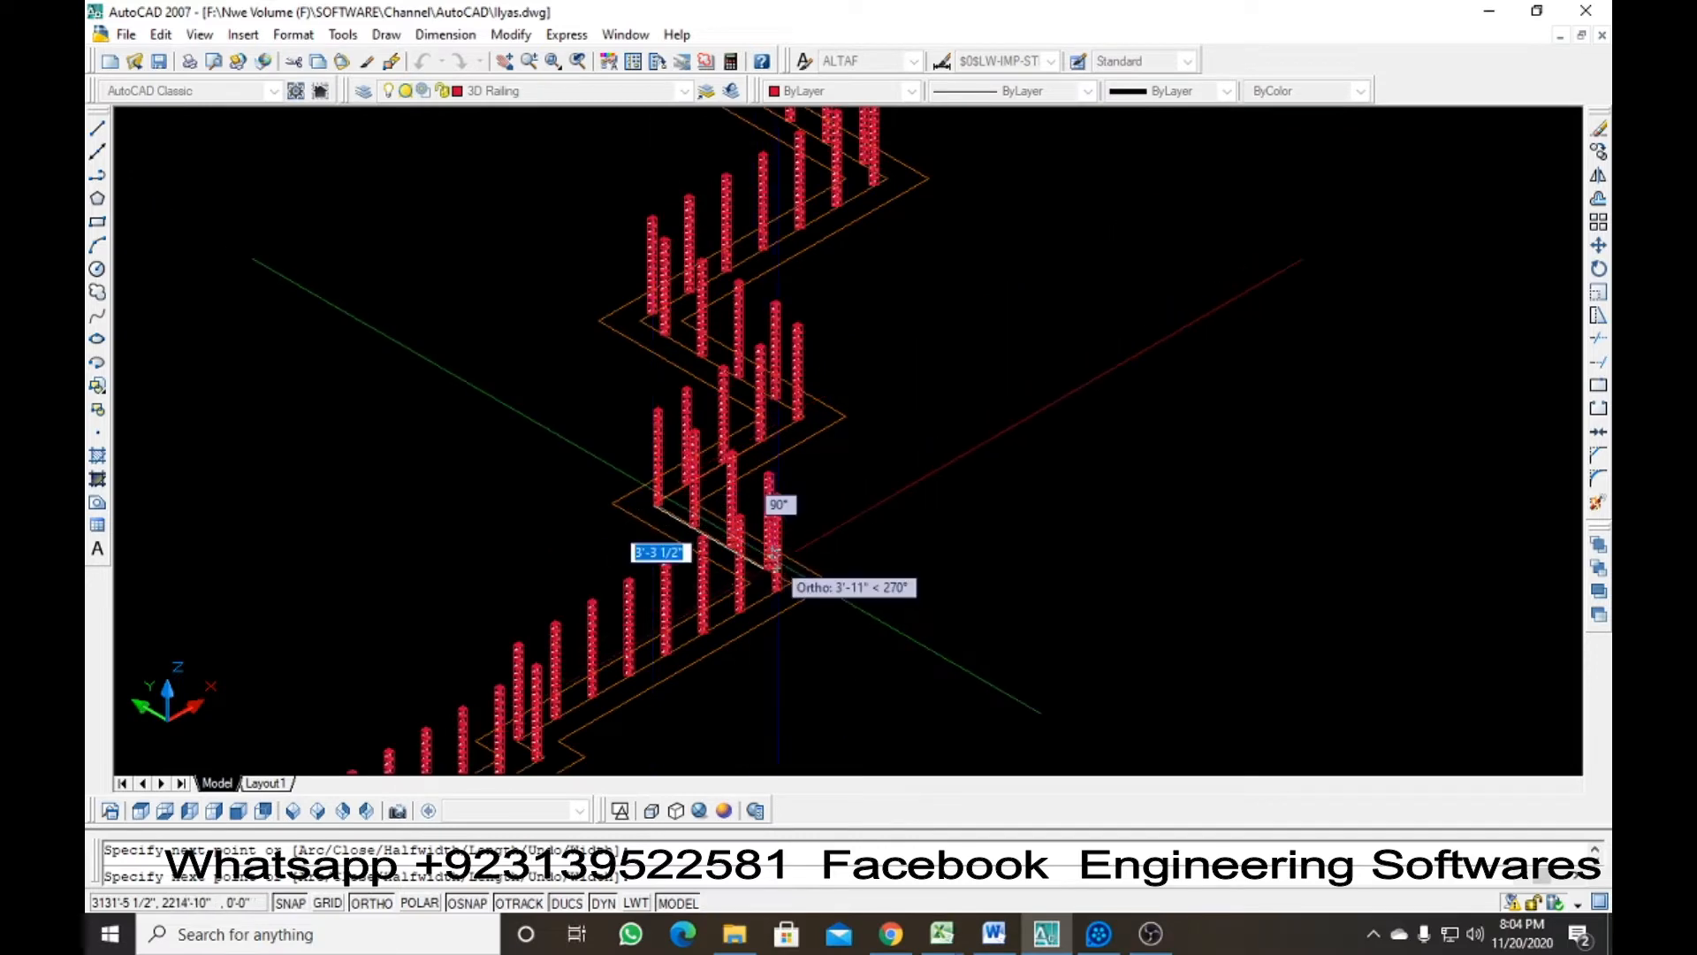
# Undo the misplaced polyline point and place it exactly on the second inner corner of the stepped side
pyautogui.scroll(1, 760, 584)
pyautogui.scroll(2, 743, 579)
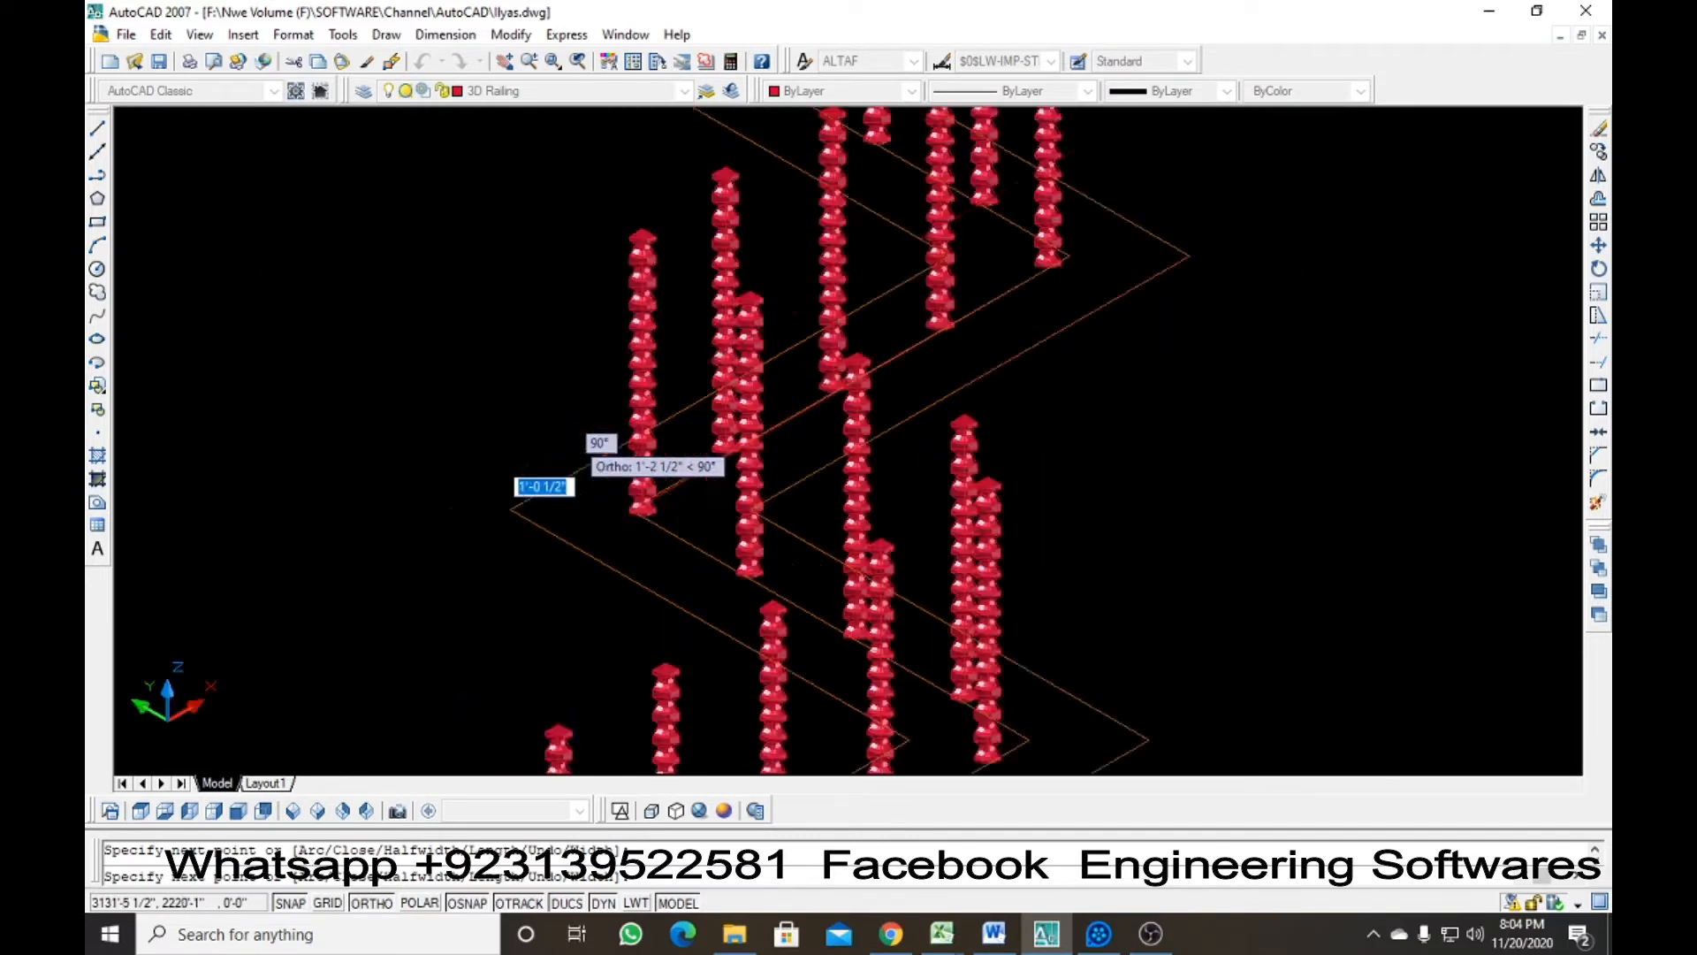
pyautogui.scroll(1, 601, 455)
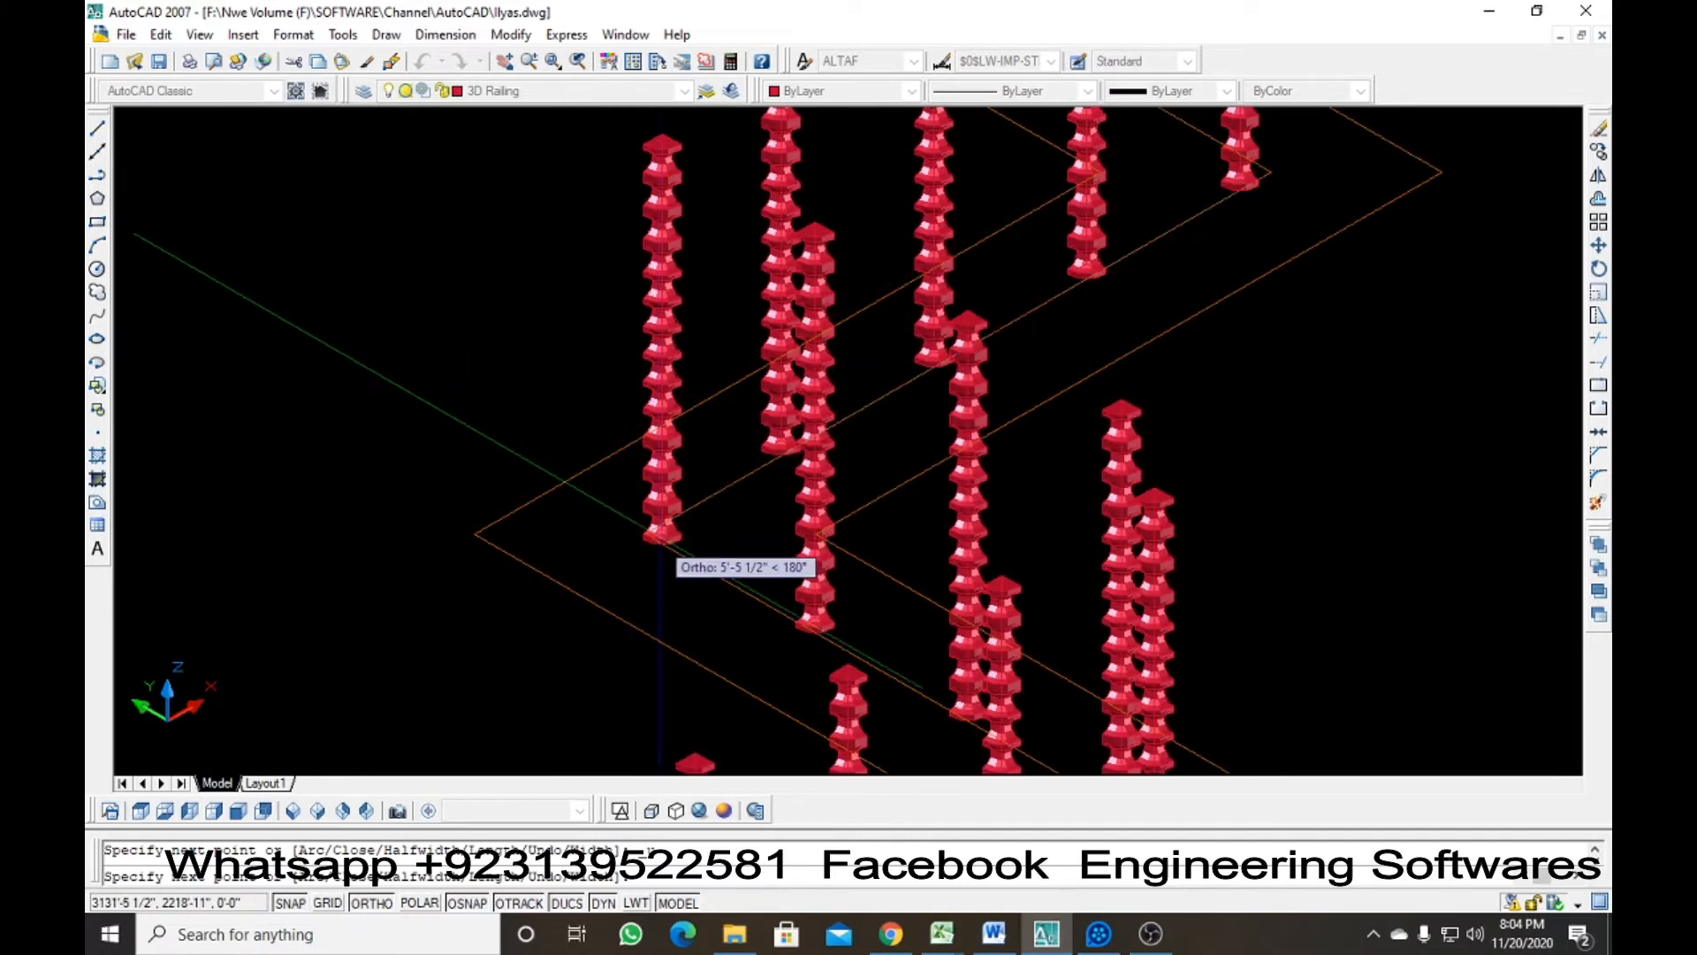
pyautogui.scroll(3, 649, 530)
pyautogui.scroll(3, 642, 537)
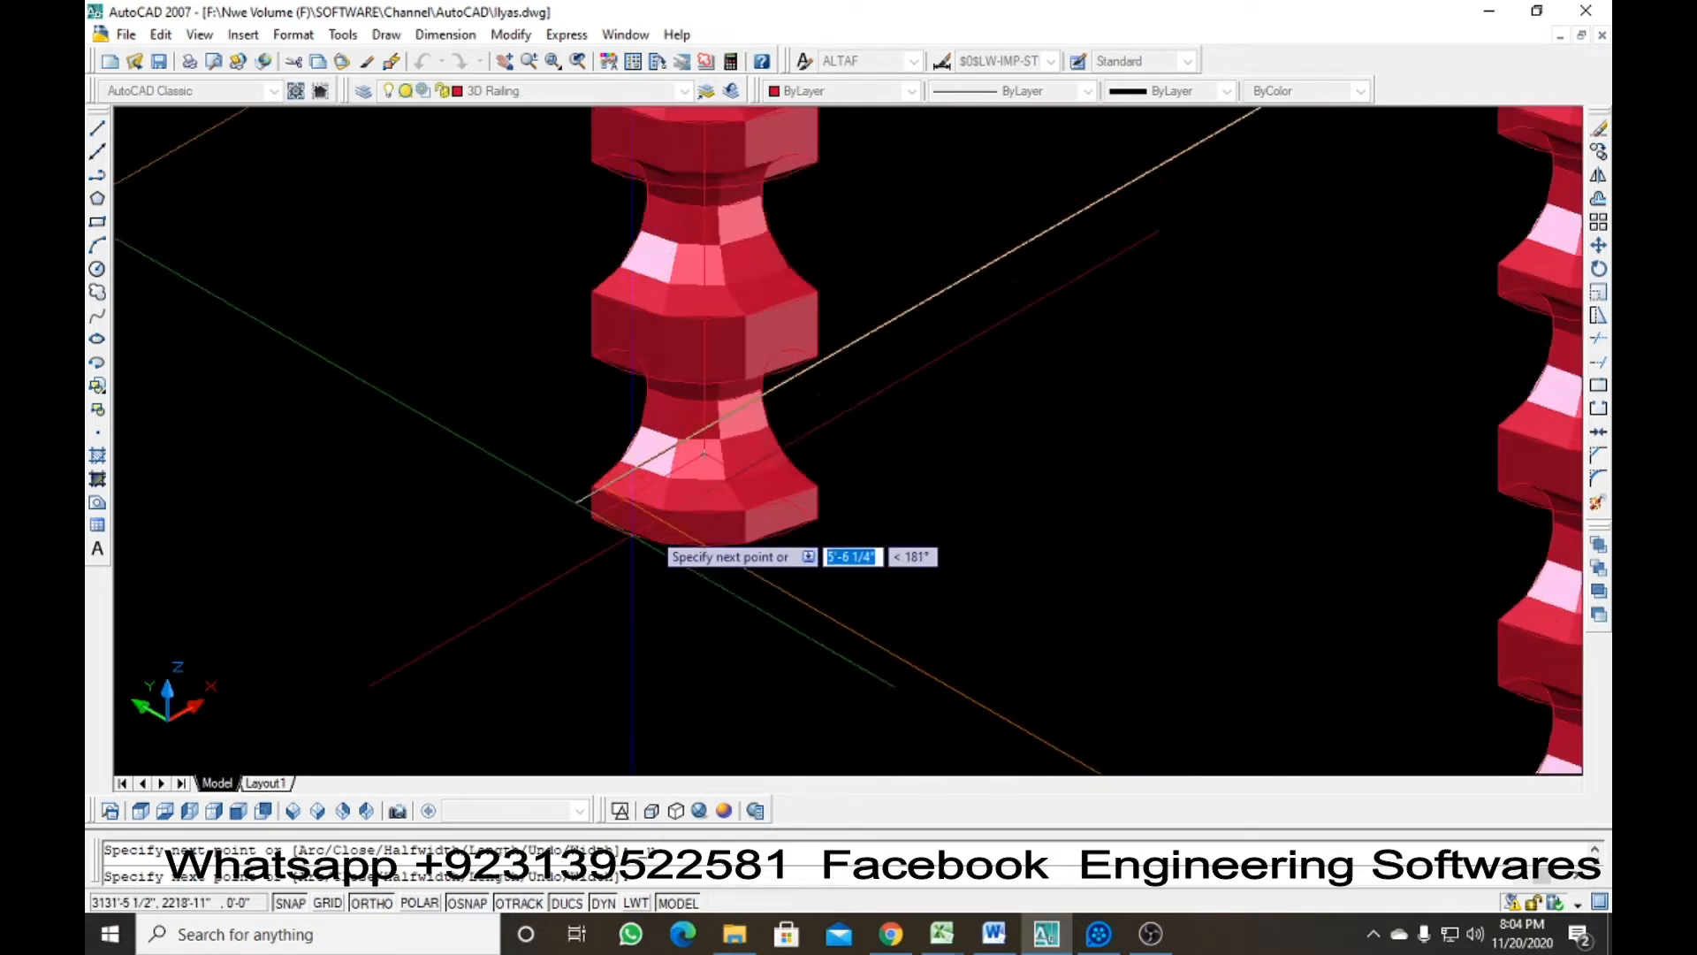
pyautogui.scroll(-6, 601, 487)
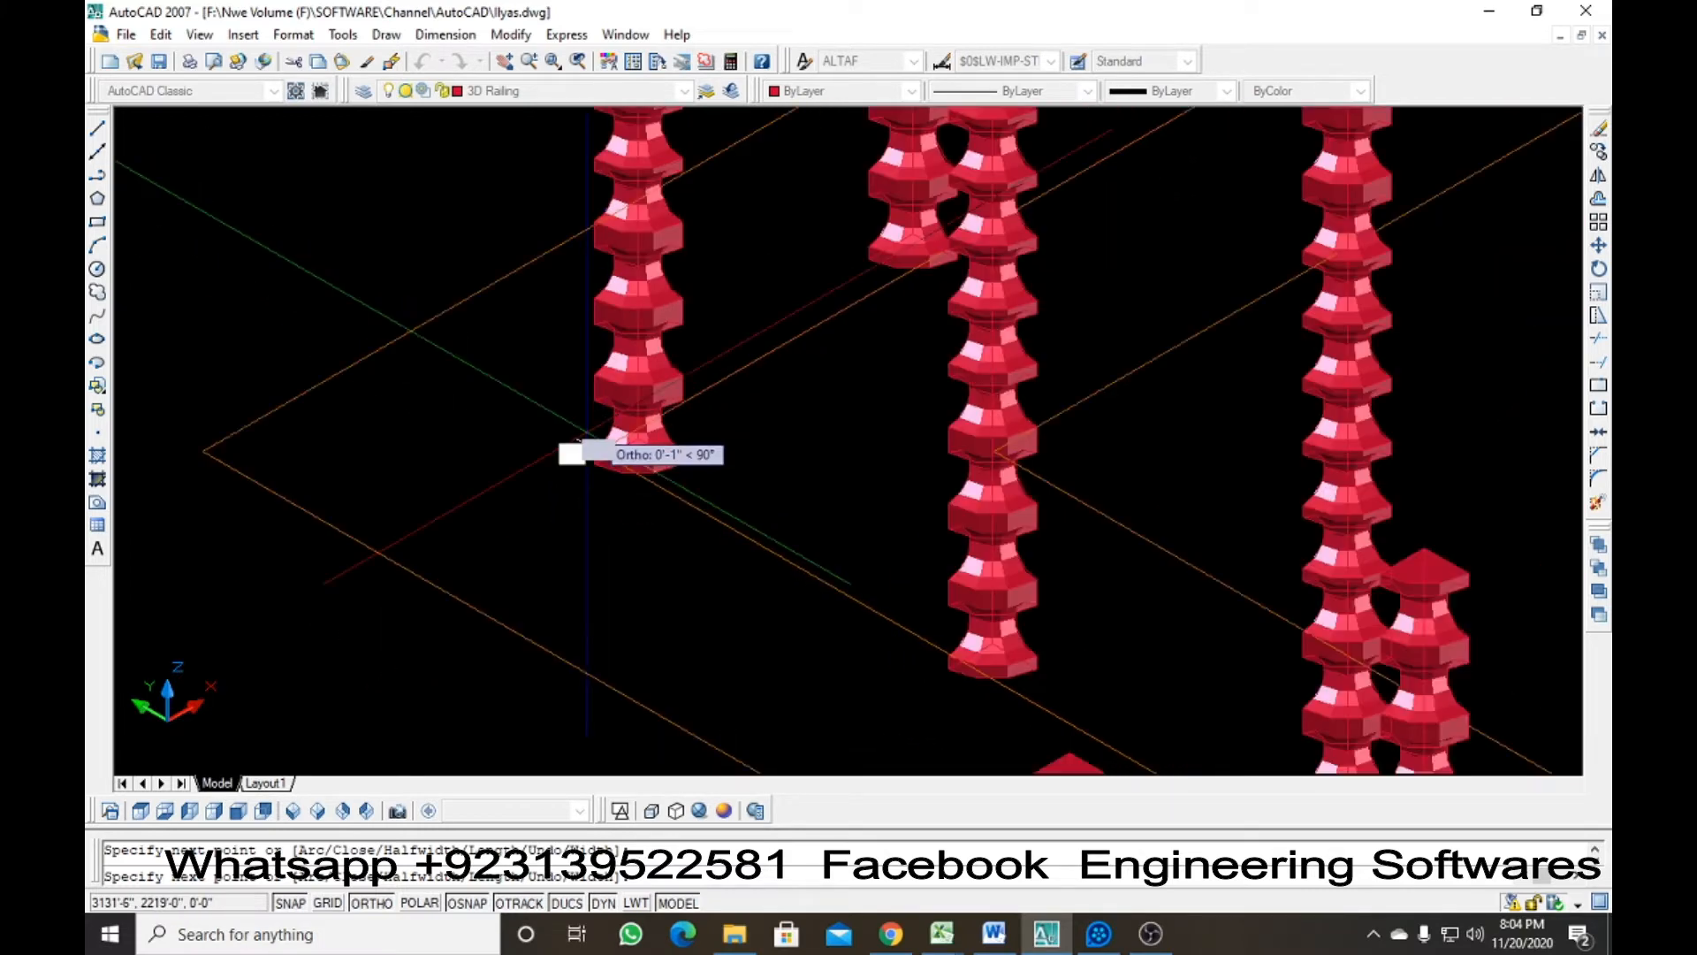
# Carry the polyline through the remaining stepped corners, including the small jog before the last long side
pyautogui.write('5')
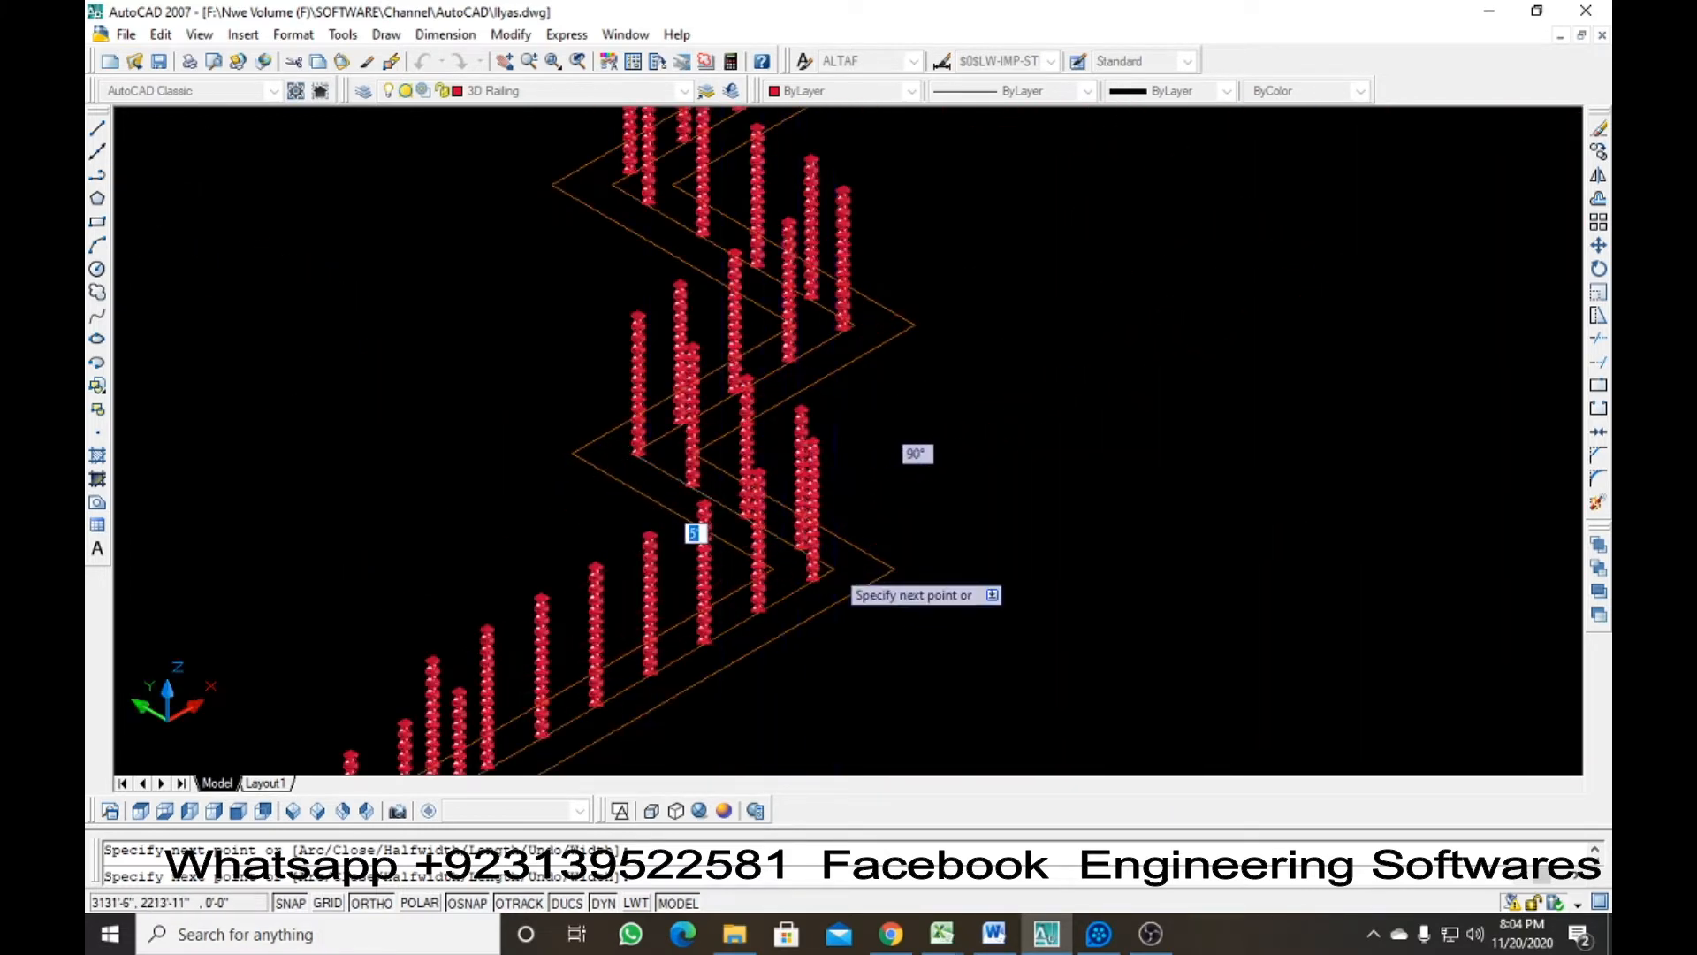
pyautogui.moveTo(835, 569); pyautogui.dragTo(1223, 310, button='middle')
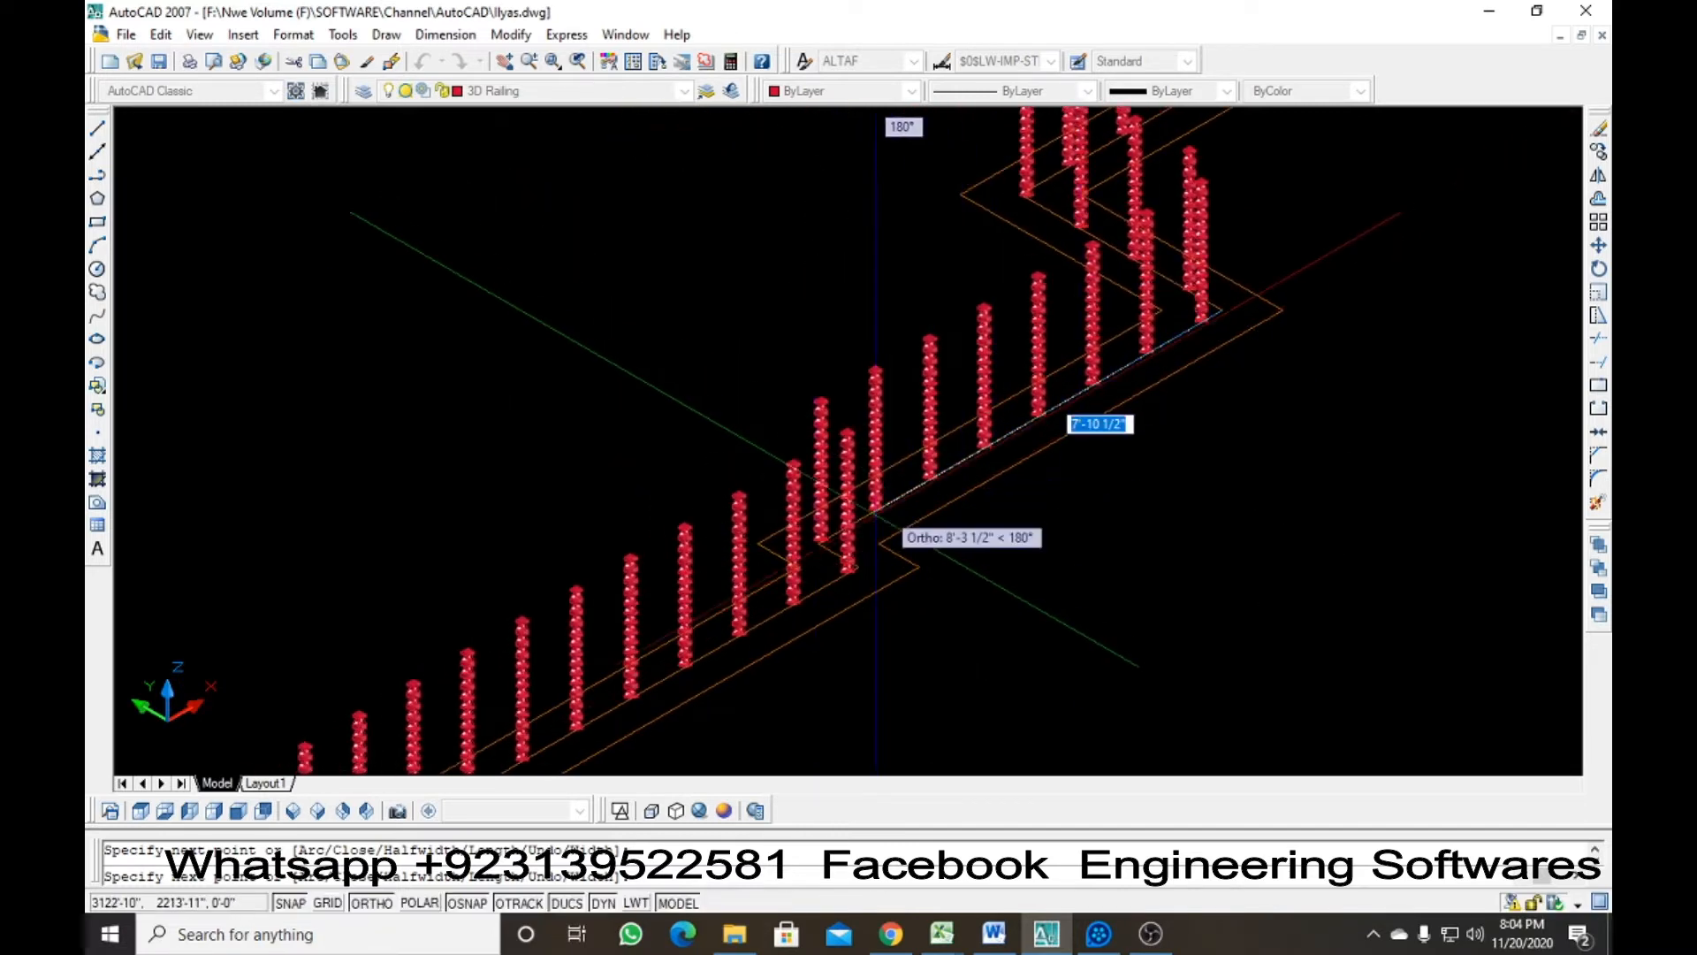
pyautogui.click(819, 536)
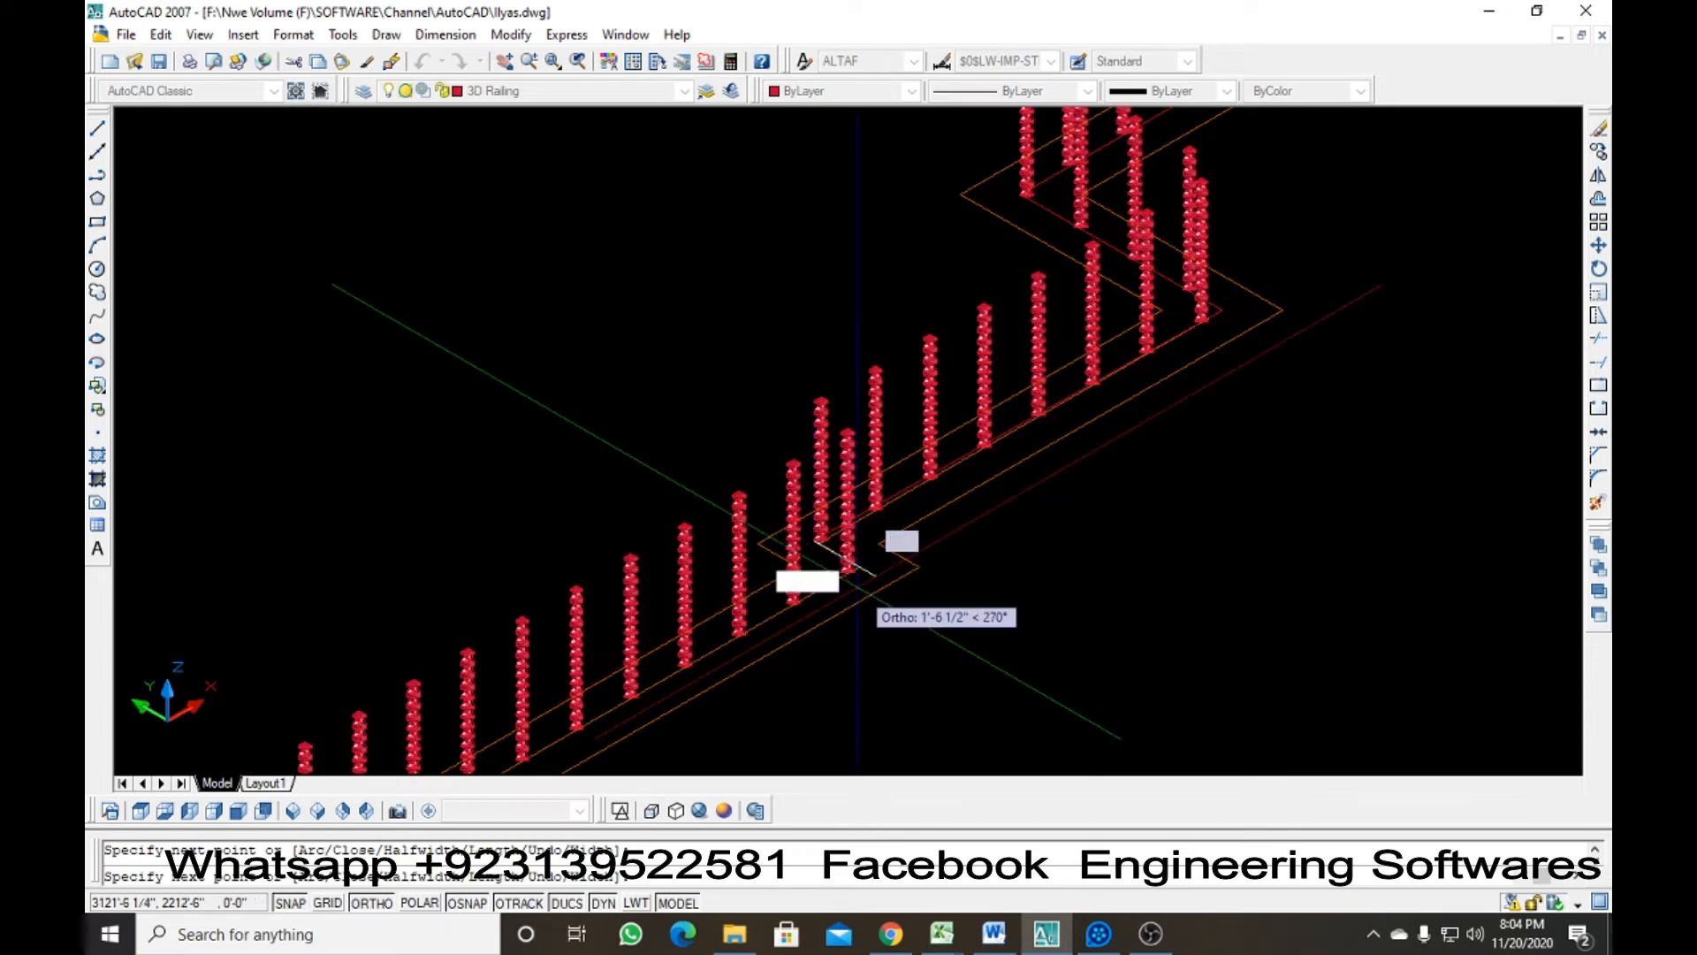
pyautogui.click(857, 566)
# Extend the polyline along the long side beyond the small jog to the next main corner of the railing path
pyautogui.moveTo(827, 579); pyautogui.dragTo(1273, 276, button='middle')
pyautogui.scroll(-2, 1162, 320)
pyautogui.moveTo(809, 509); pyautogui.dragTo(978, 223, button='middle')
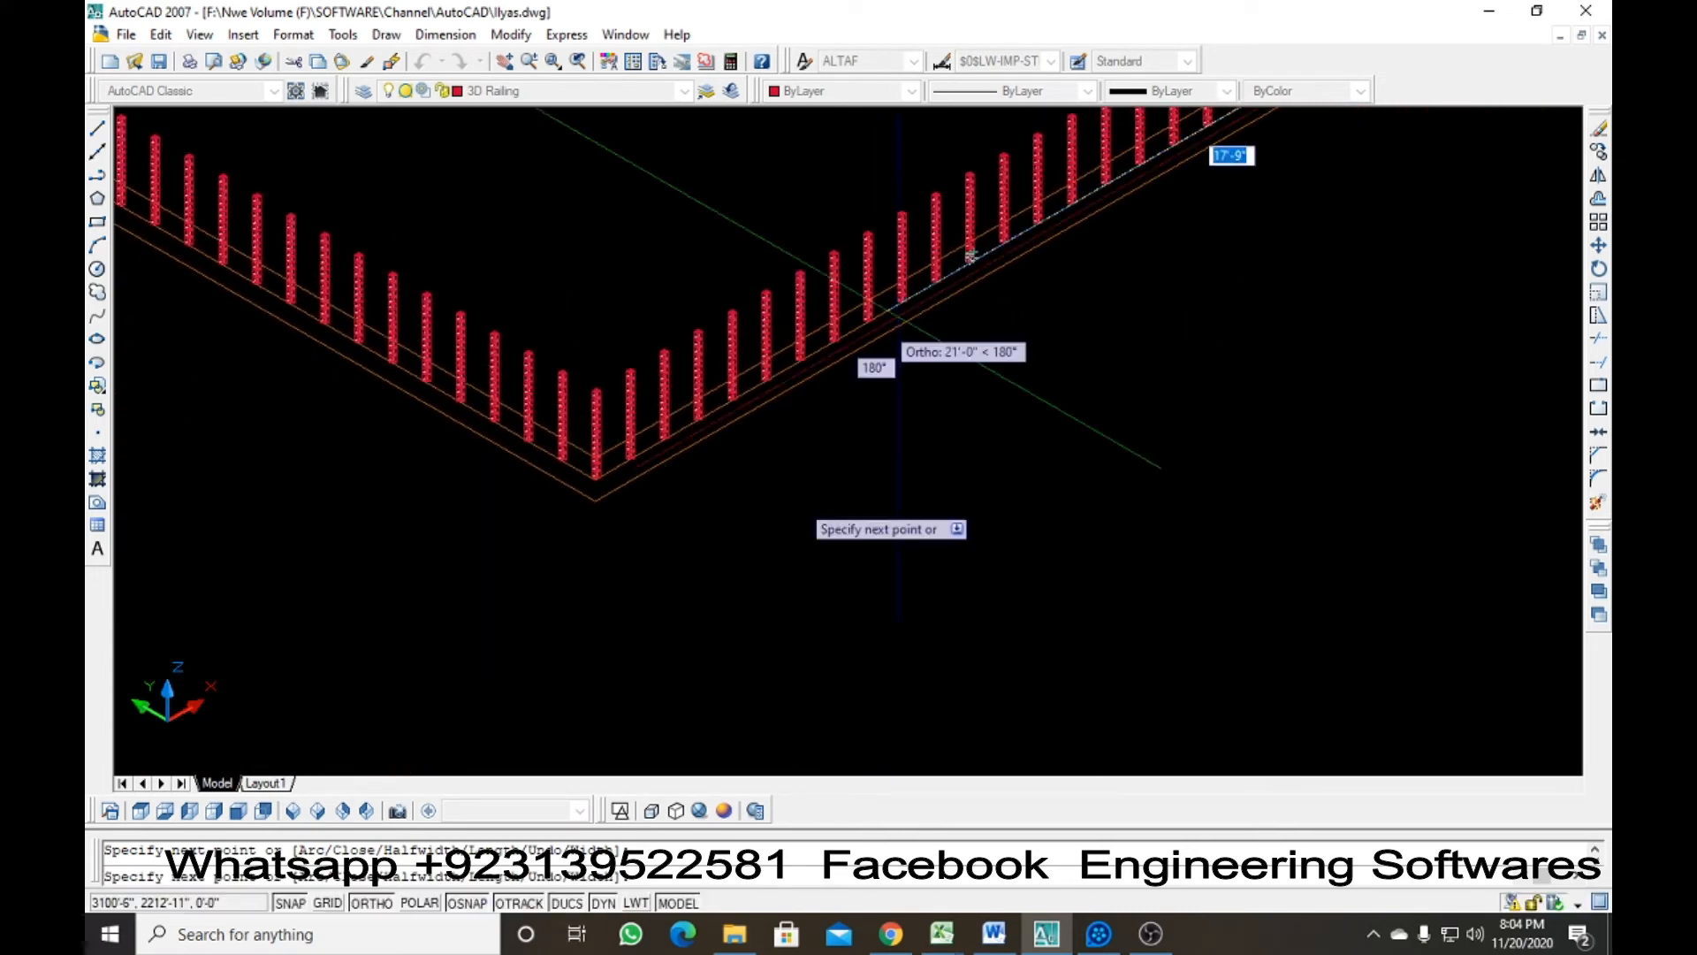
pyautogui.scroll(3, 658, 430)
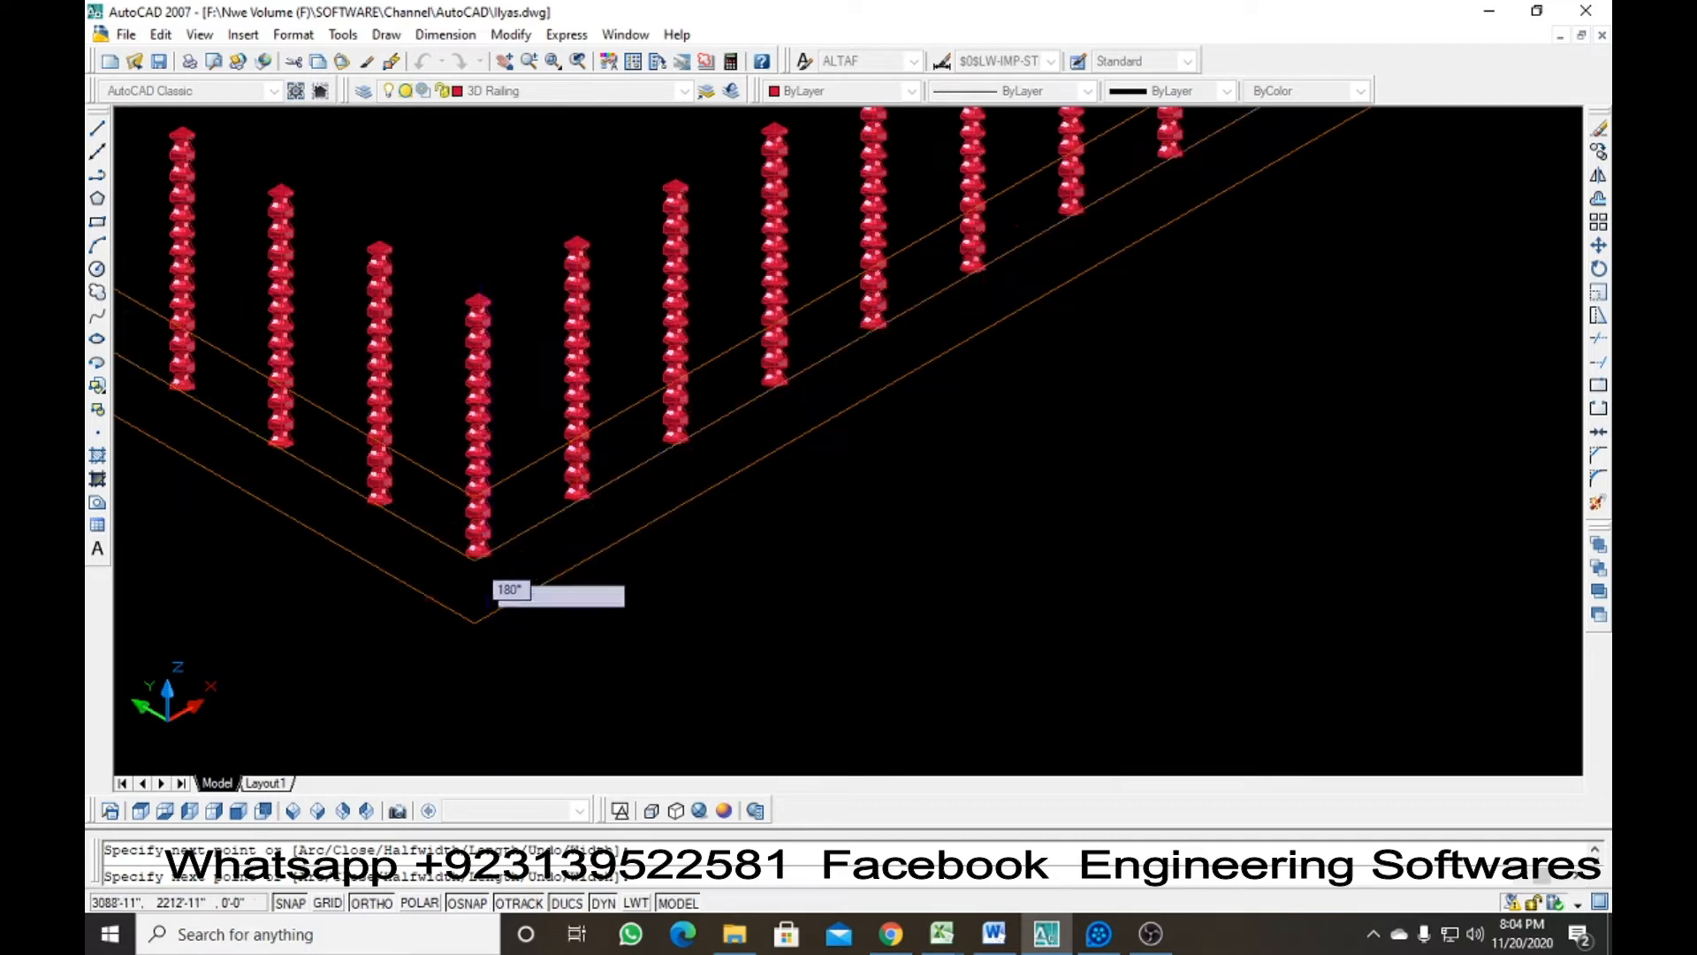
pyautogui.click(477, 557)
# Finish the polyline at the midpoint of the upright profile's flat side, leaving the gap in the railing path open
pyautogui.scroll(-5, 672, 591)
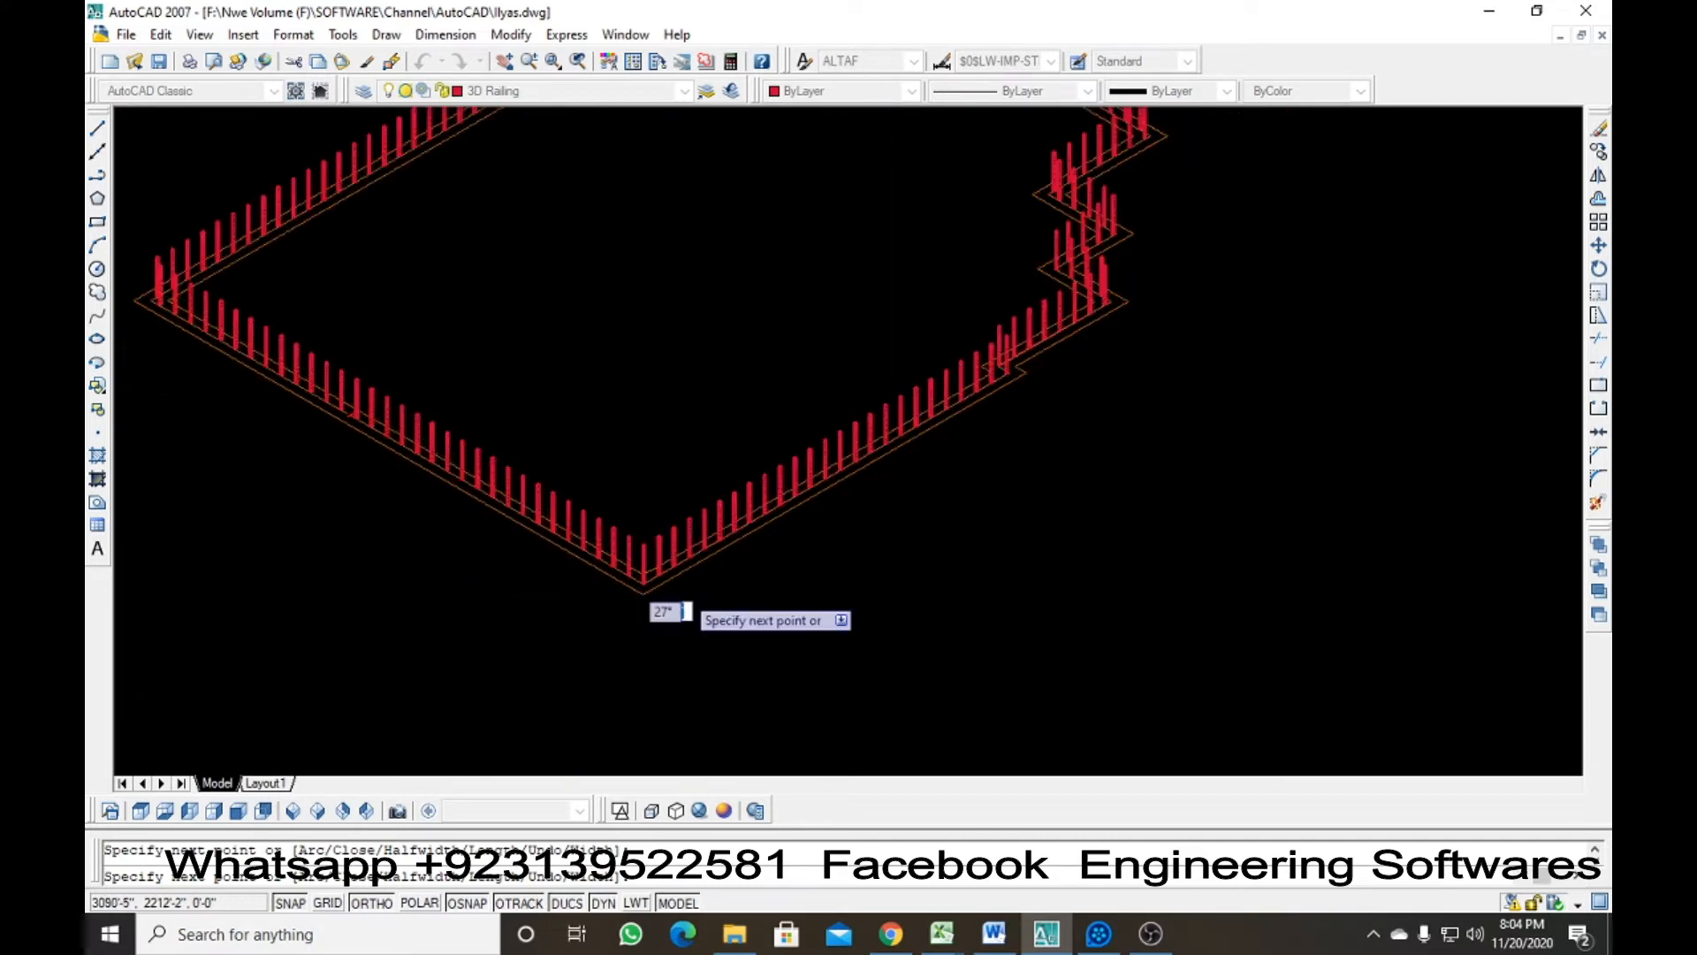
pyautogui.scroll(2, 460, 468)
pyautogui.scroll(8, 440, 480)
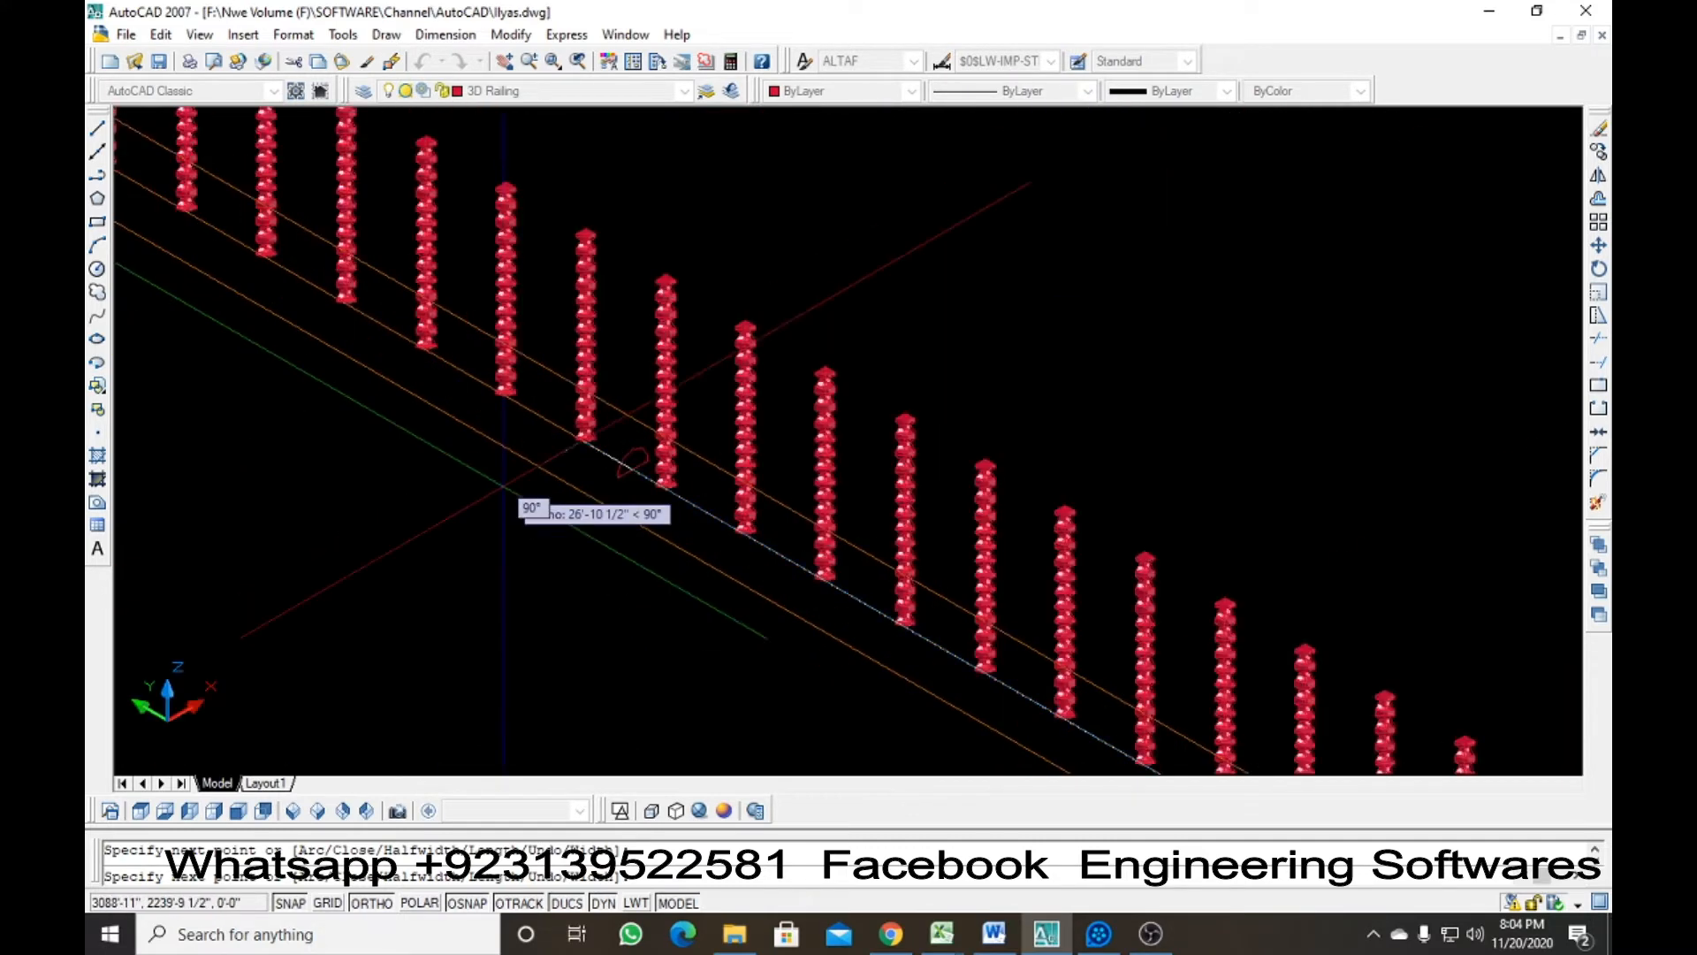
pyautogui.scroll(2, 704, 516)
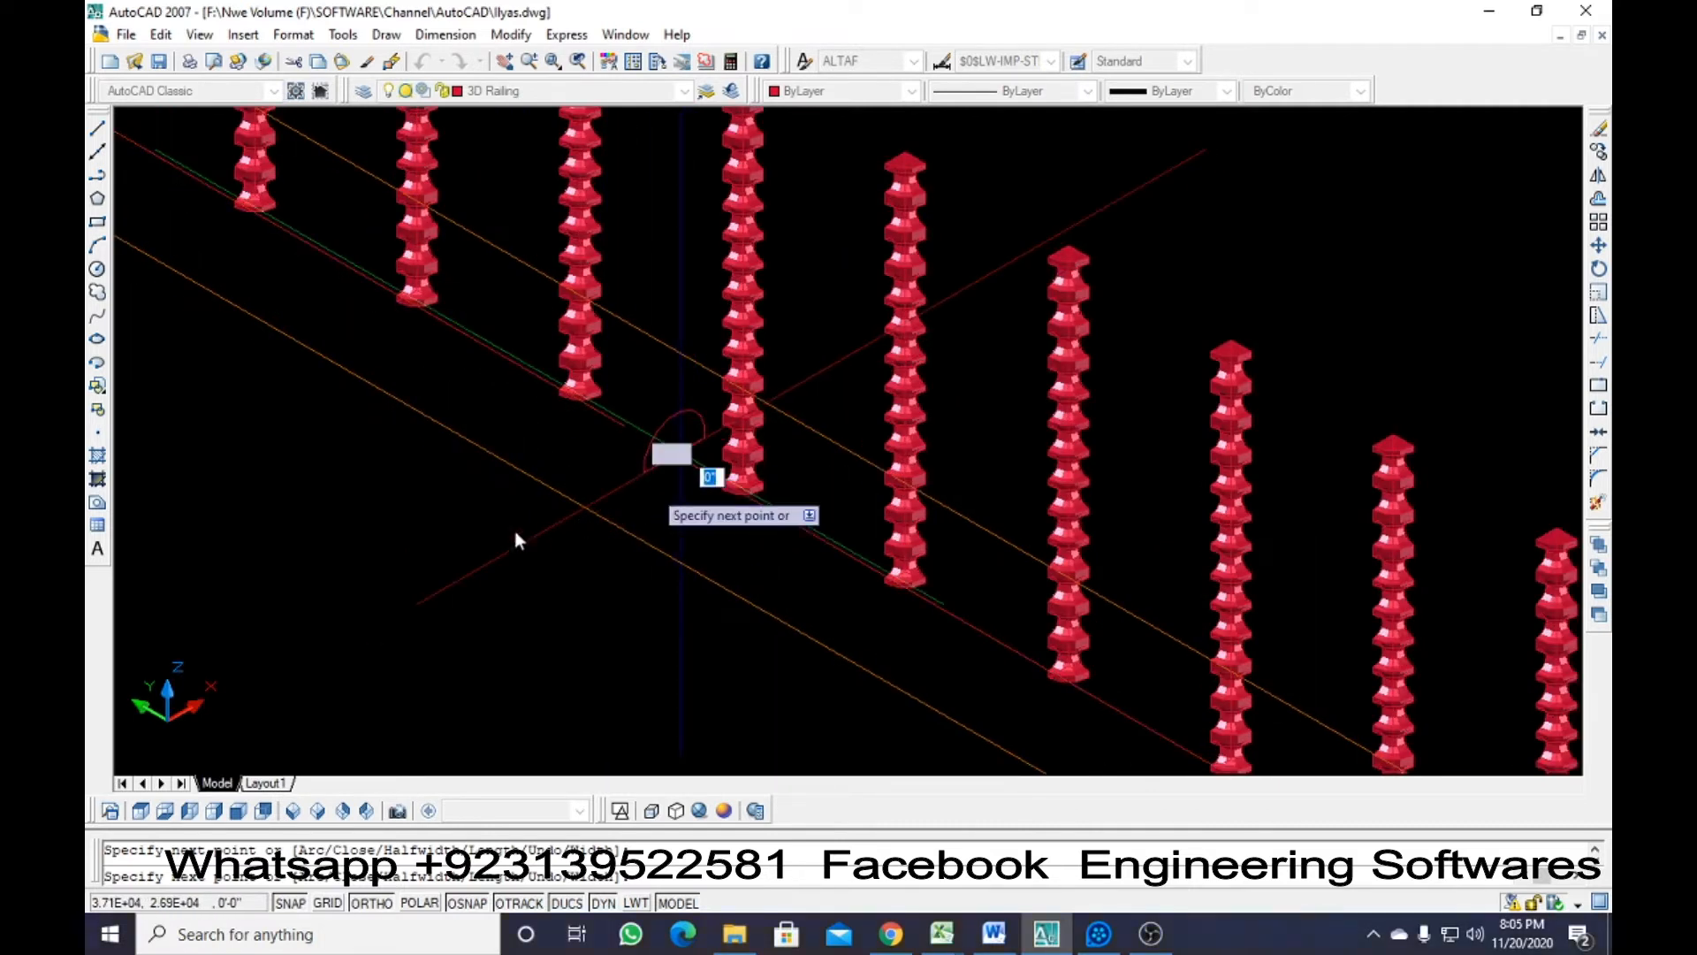
pyautogui.press('Escape')
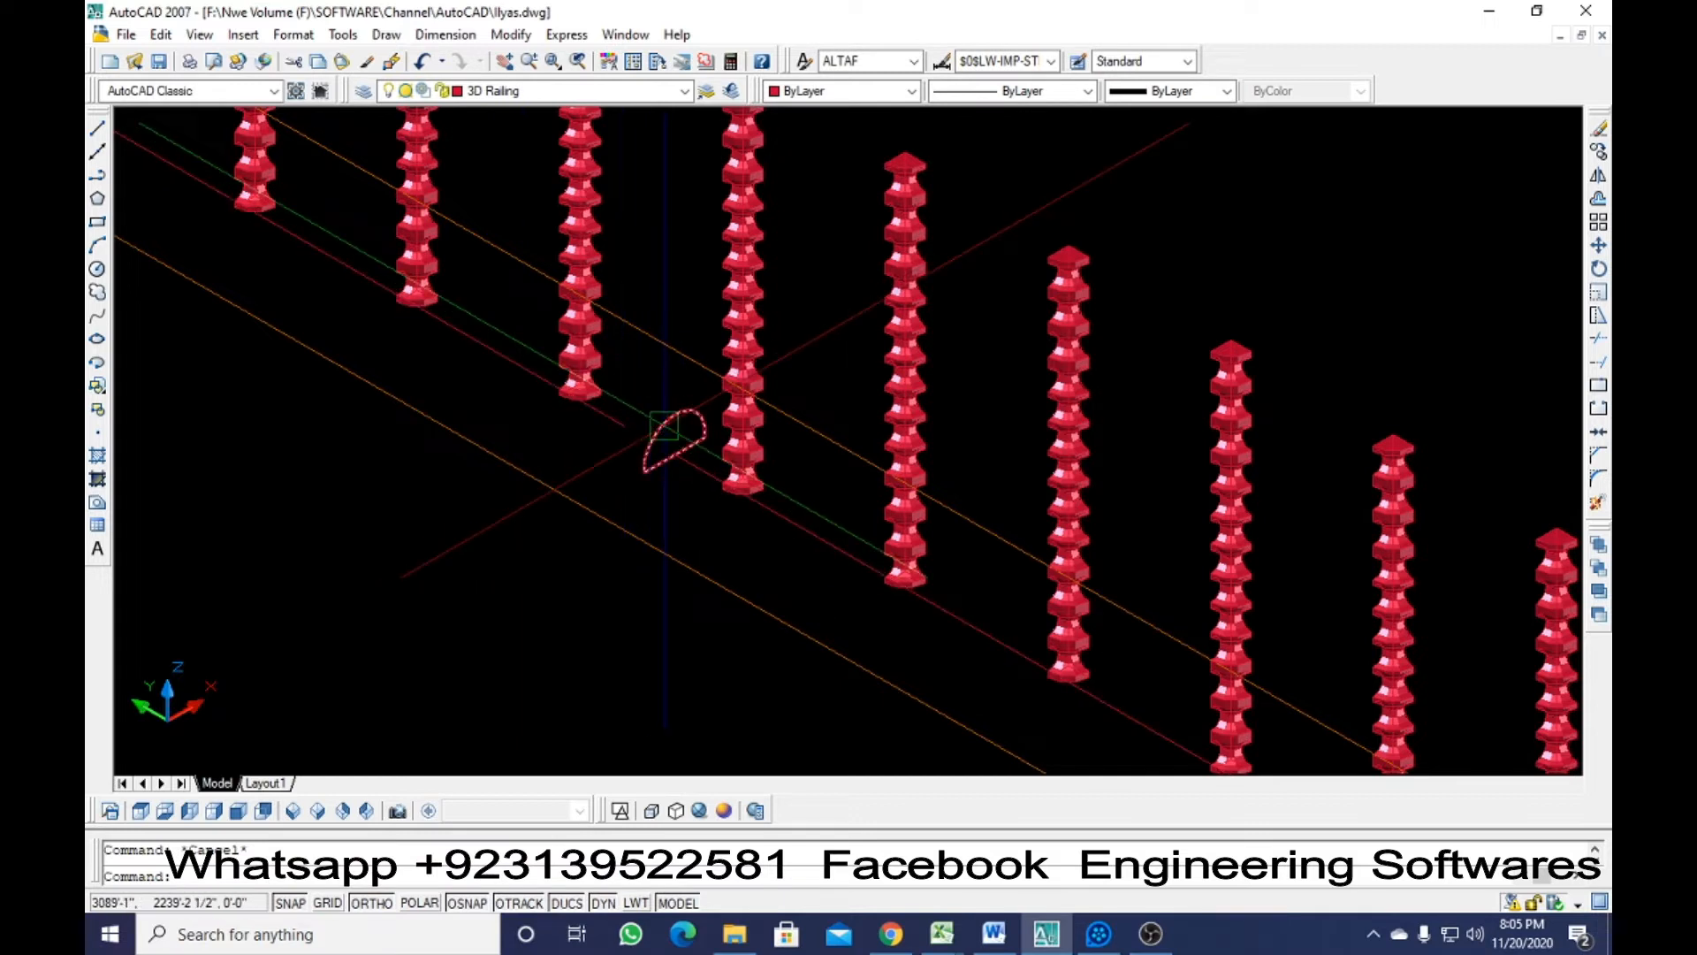
# Extrude the handrail profile with the Path option, using the newly drawn polyline around the roof as the path
pyautogui.write('ext')
pyautogui.press('Return')
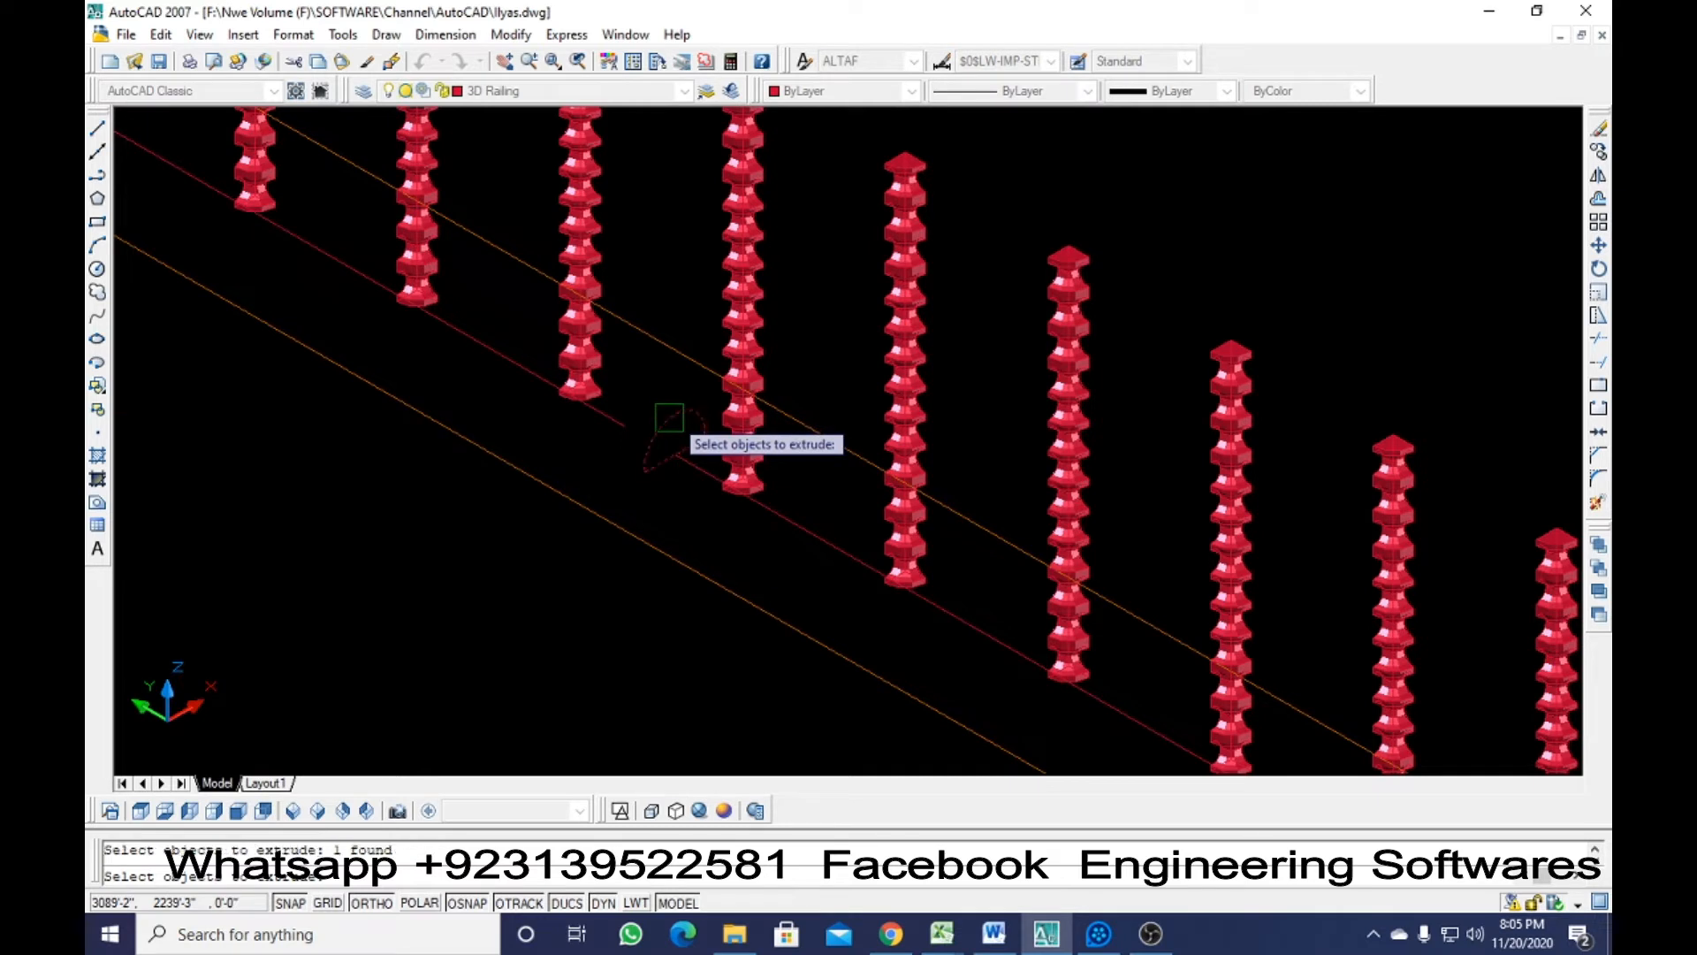
pyautogui.press('Return')
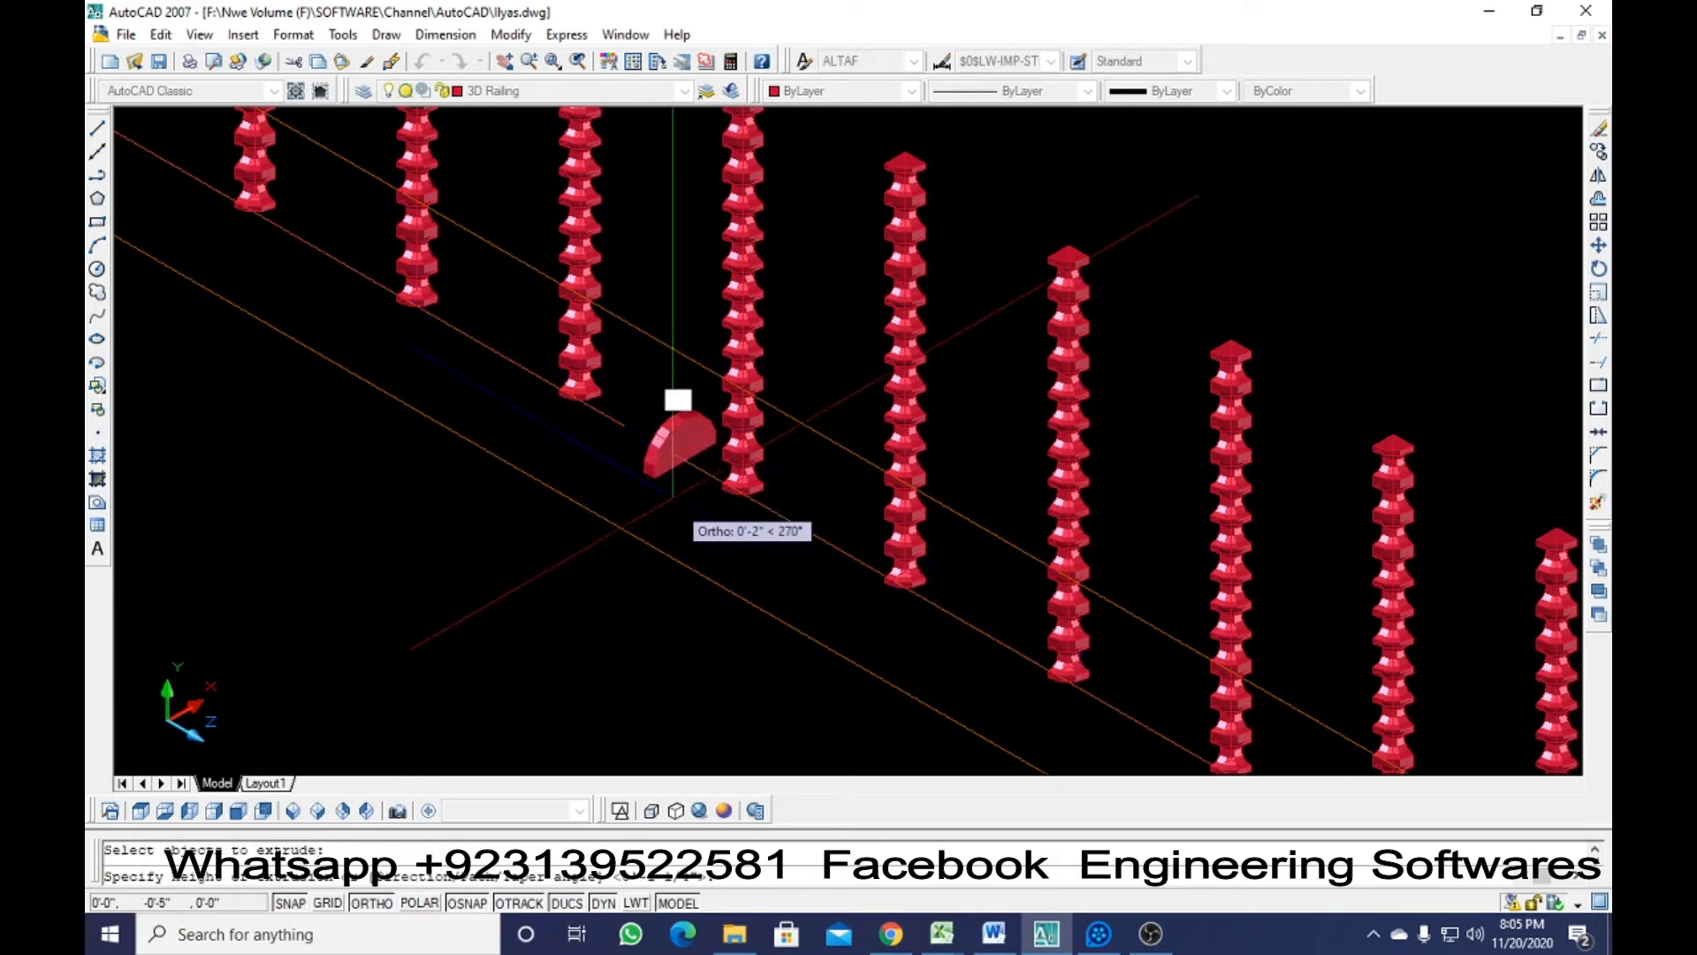
pyautogui.write('p')
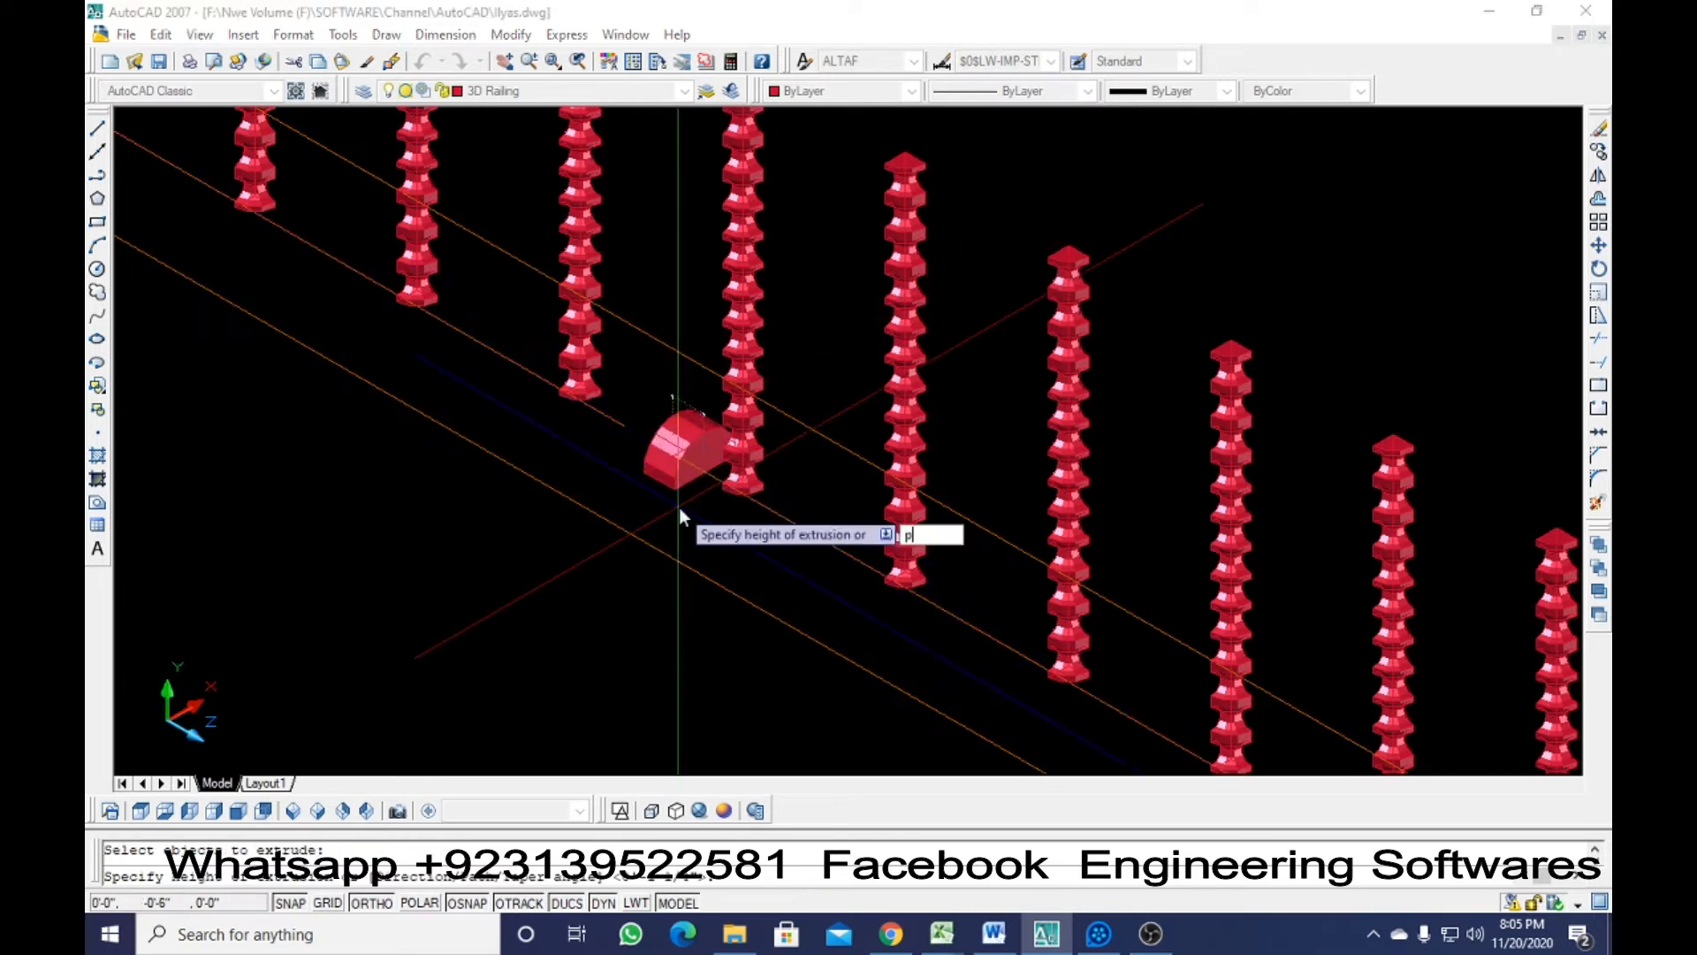
pyautogui.press('Return')
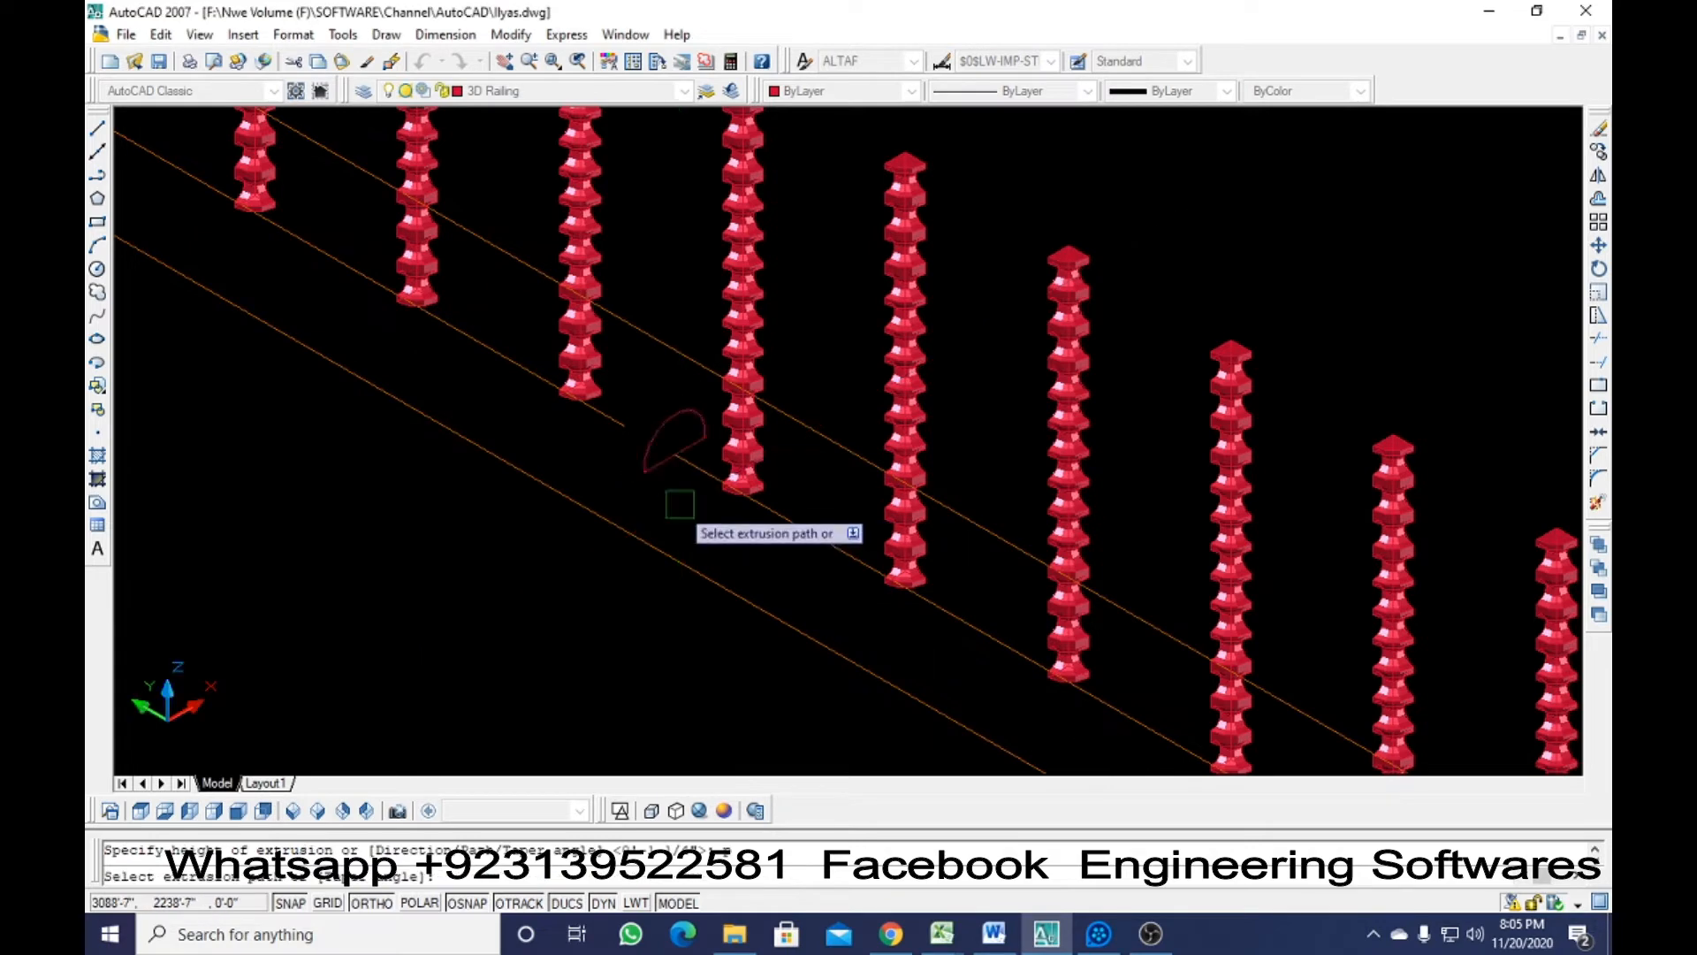
pyautogui.click(629, 430)
# Extrude the handrail's end face across the gap to the corner of the opposite end, keeping the default taper
pyautogui.scroll(3, 636, 394)
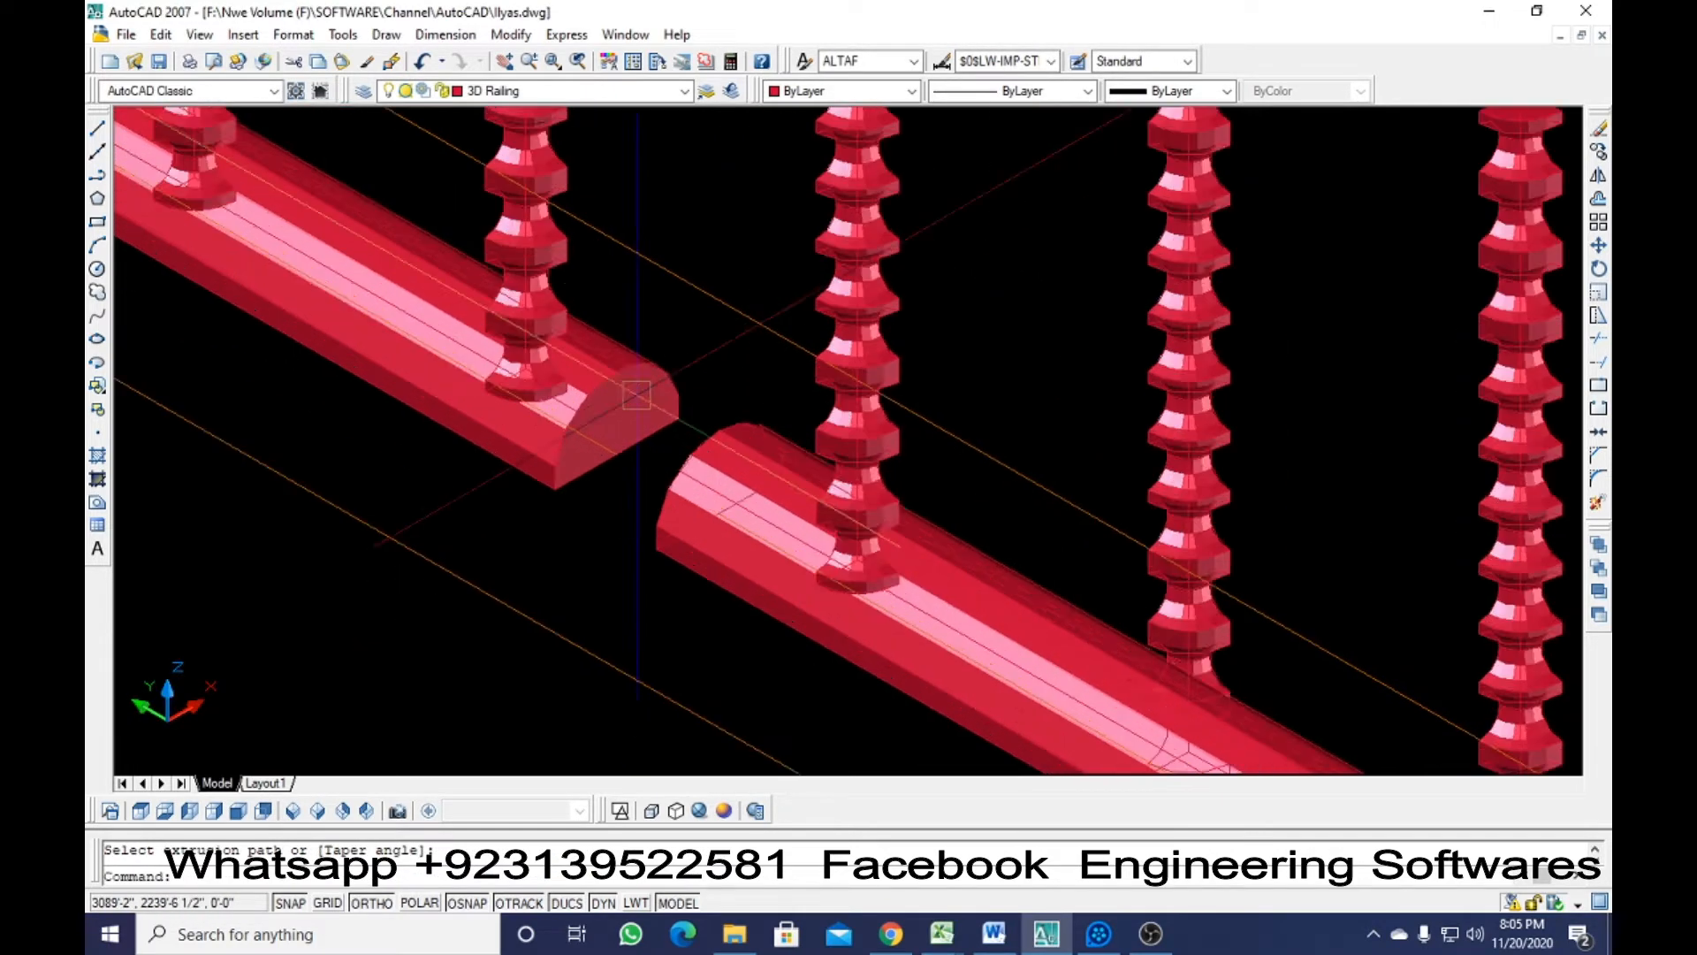
pyautogui.scroll(2, 636, 394)
pyautogui.press('Escape')
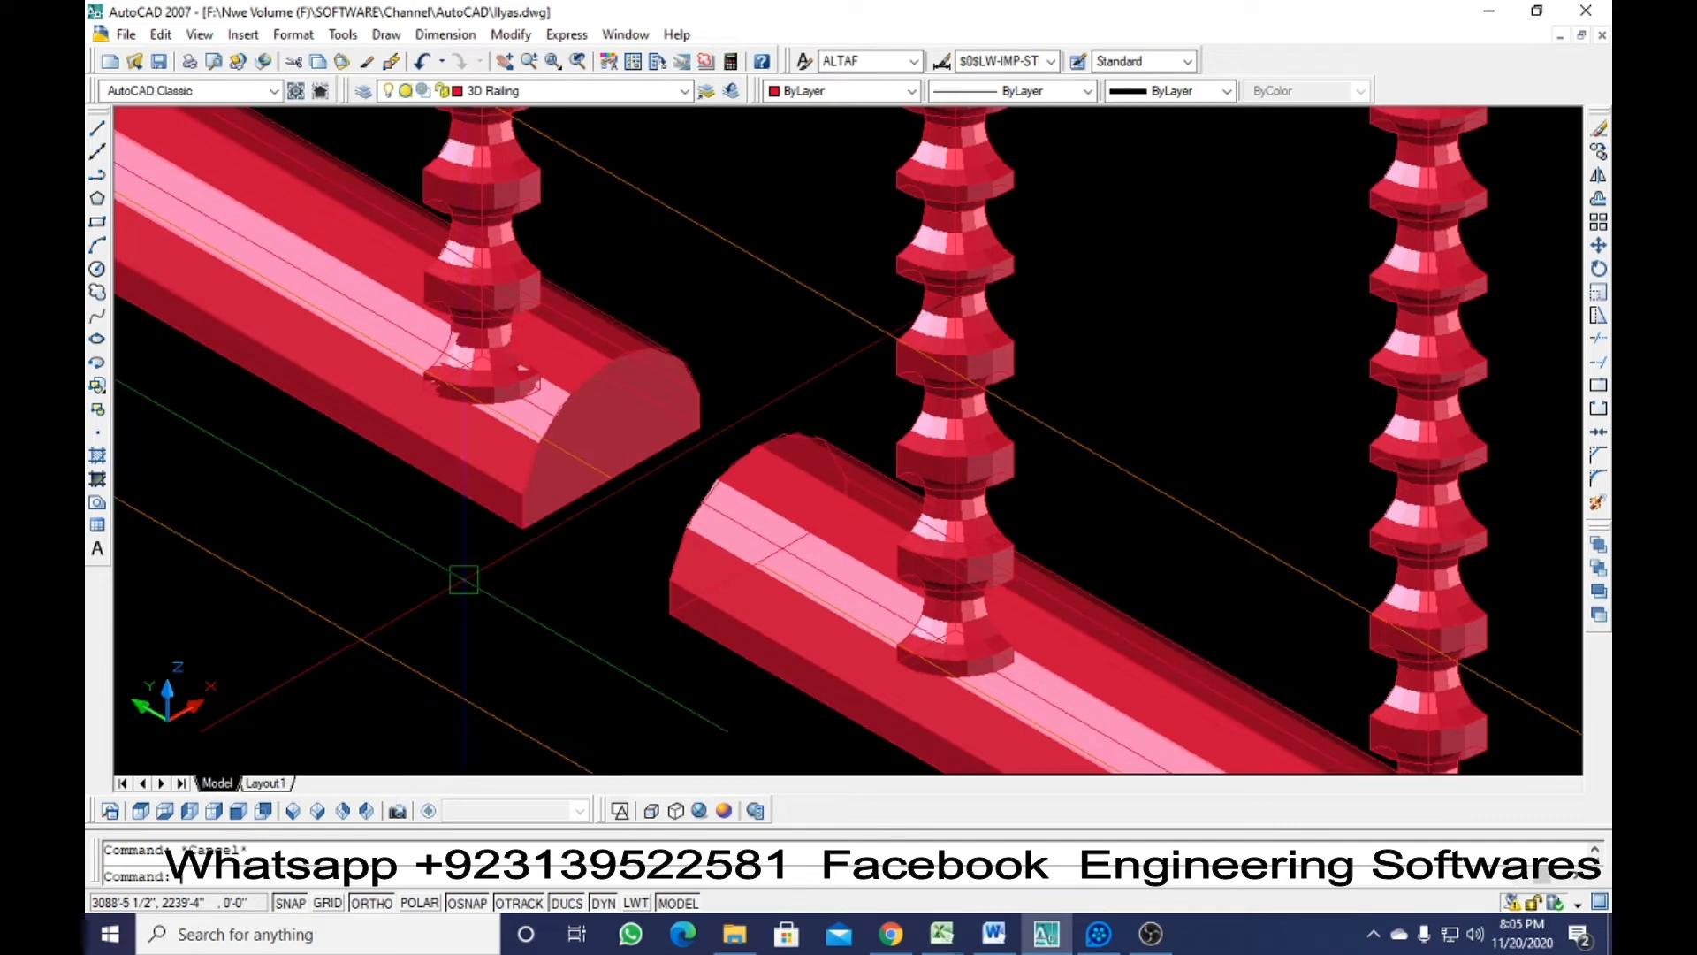
pyautogui.scroll(2, 507, 538)
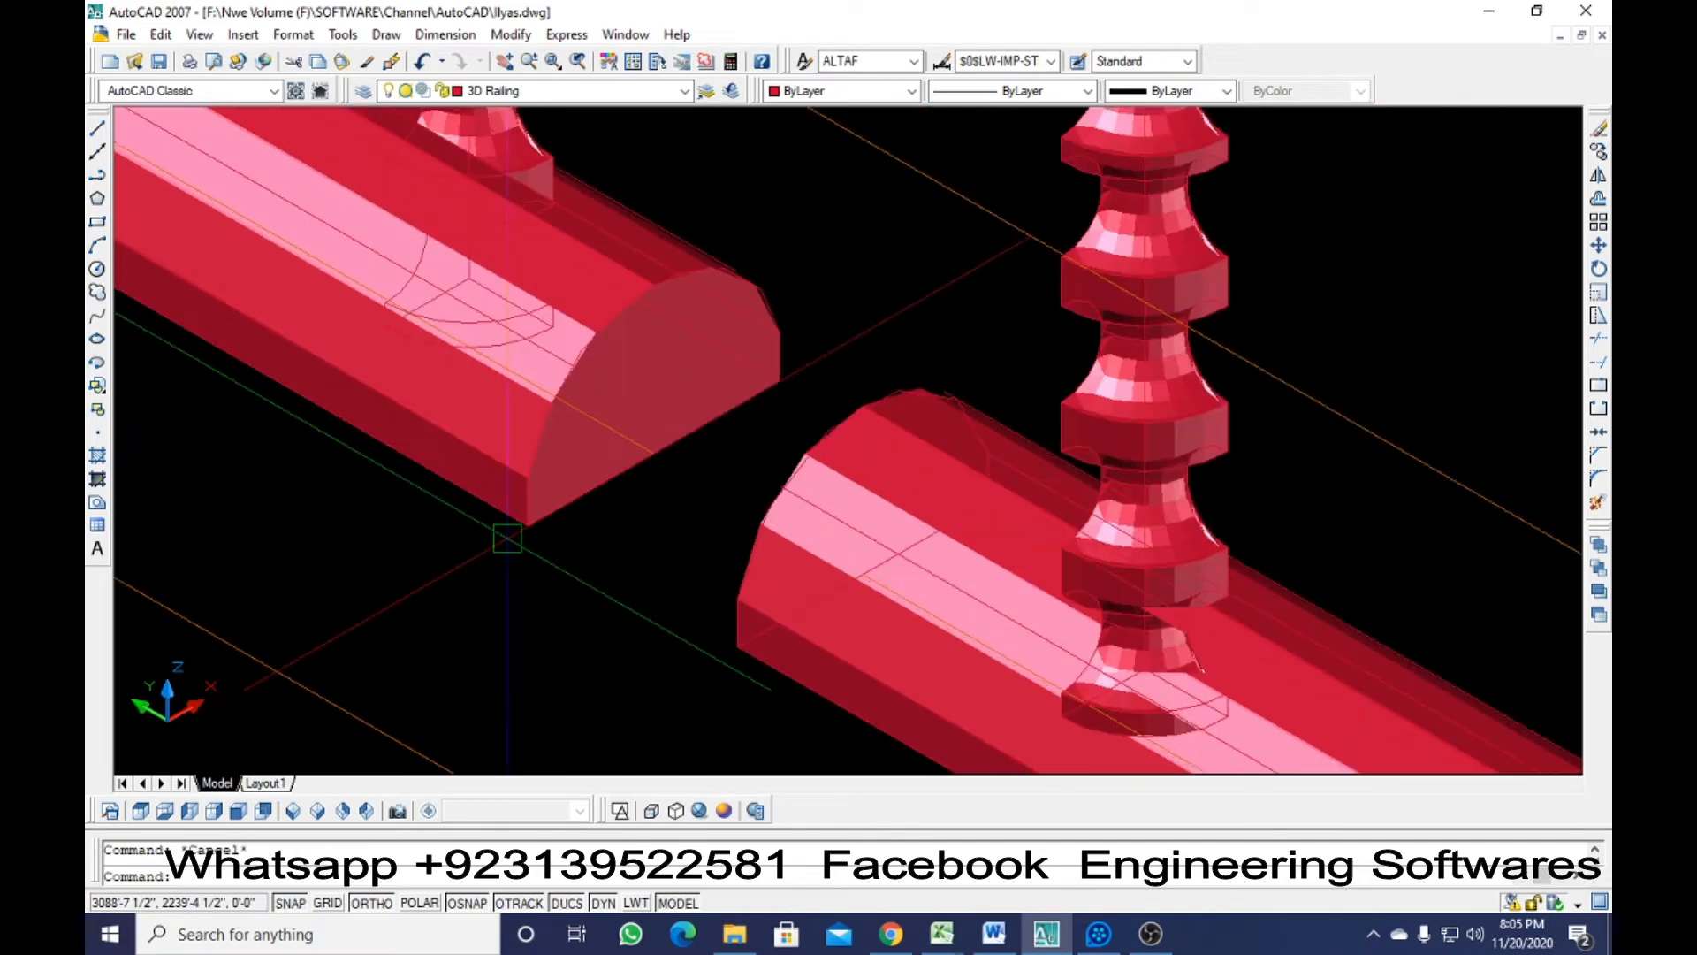
pyautogui.click(512, 36)
pyautogui.moveTo(587, 547)
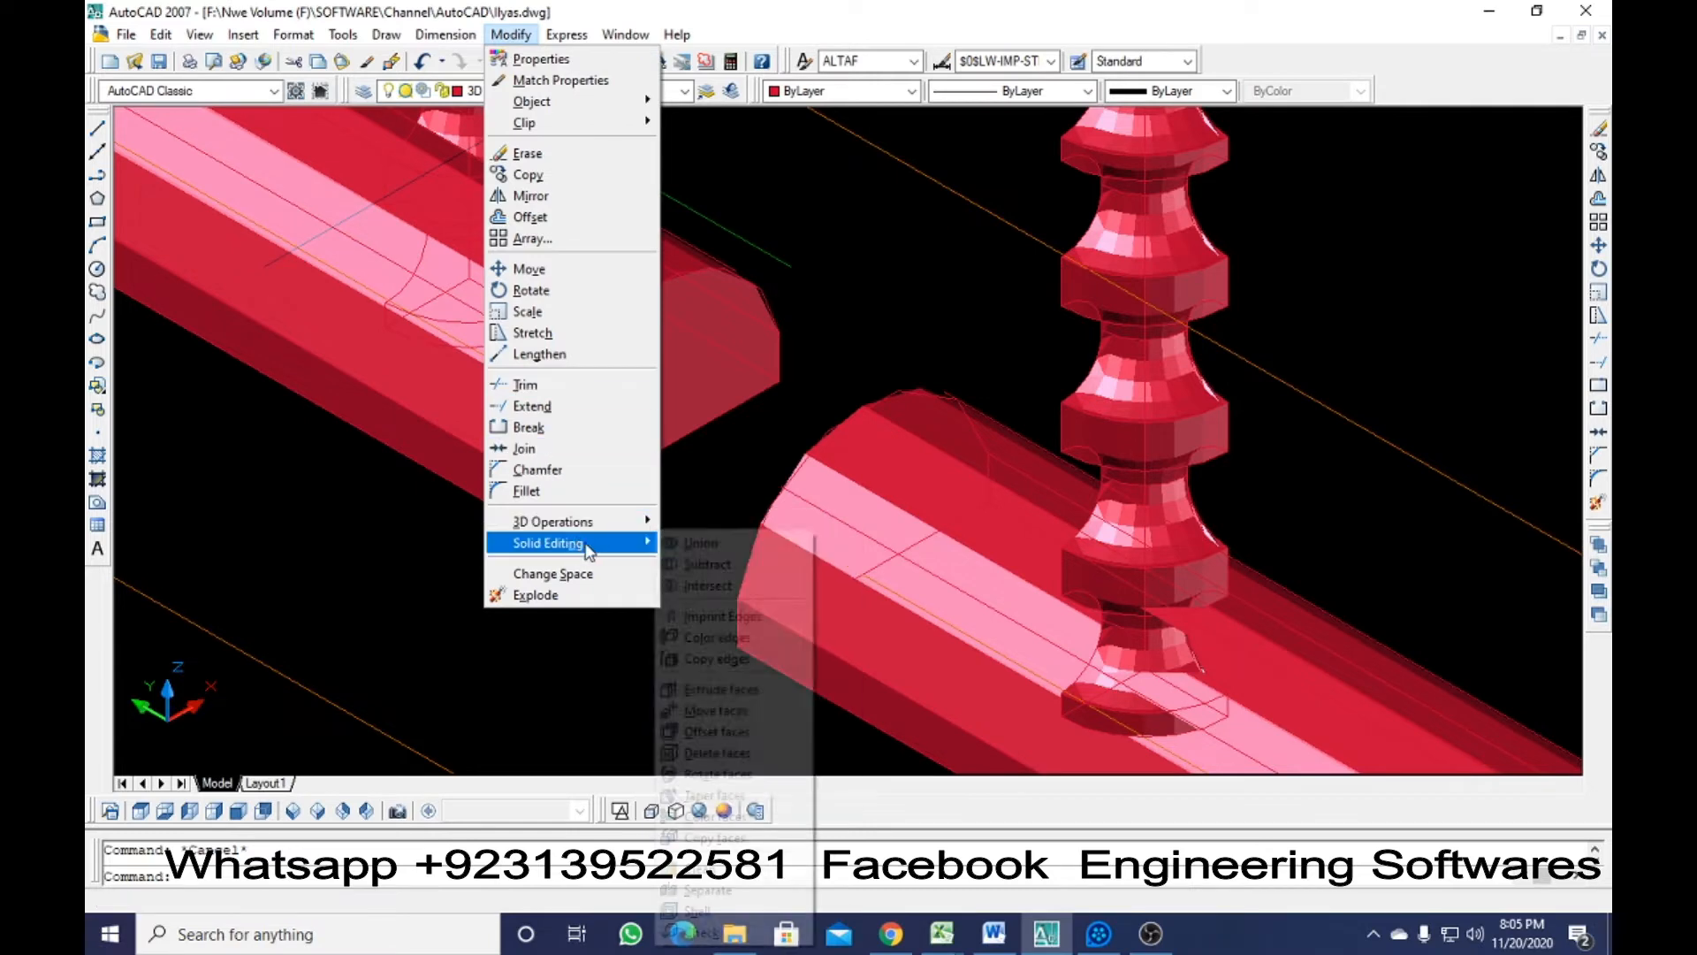
pyautogui.click(724, 689)
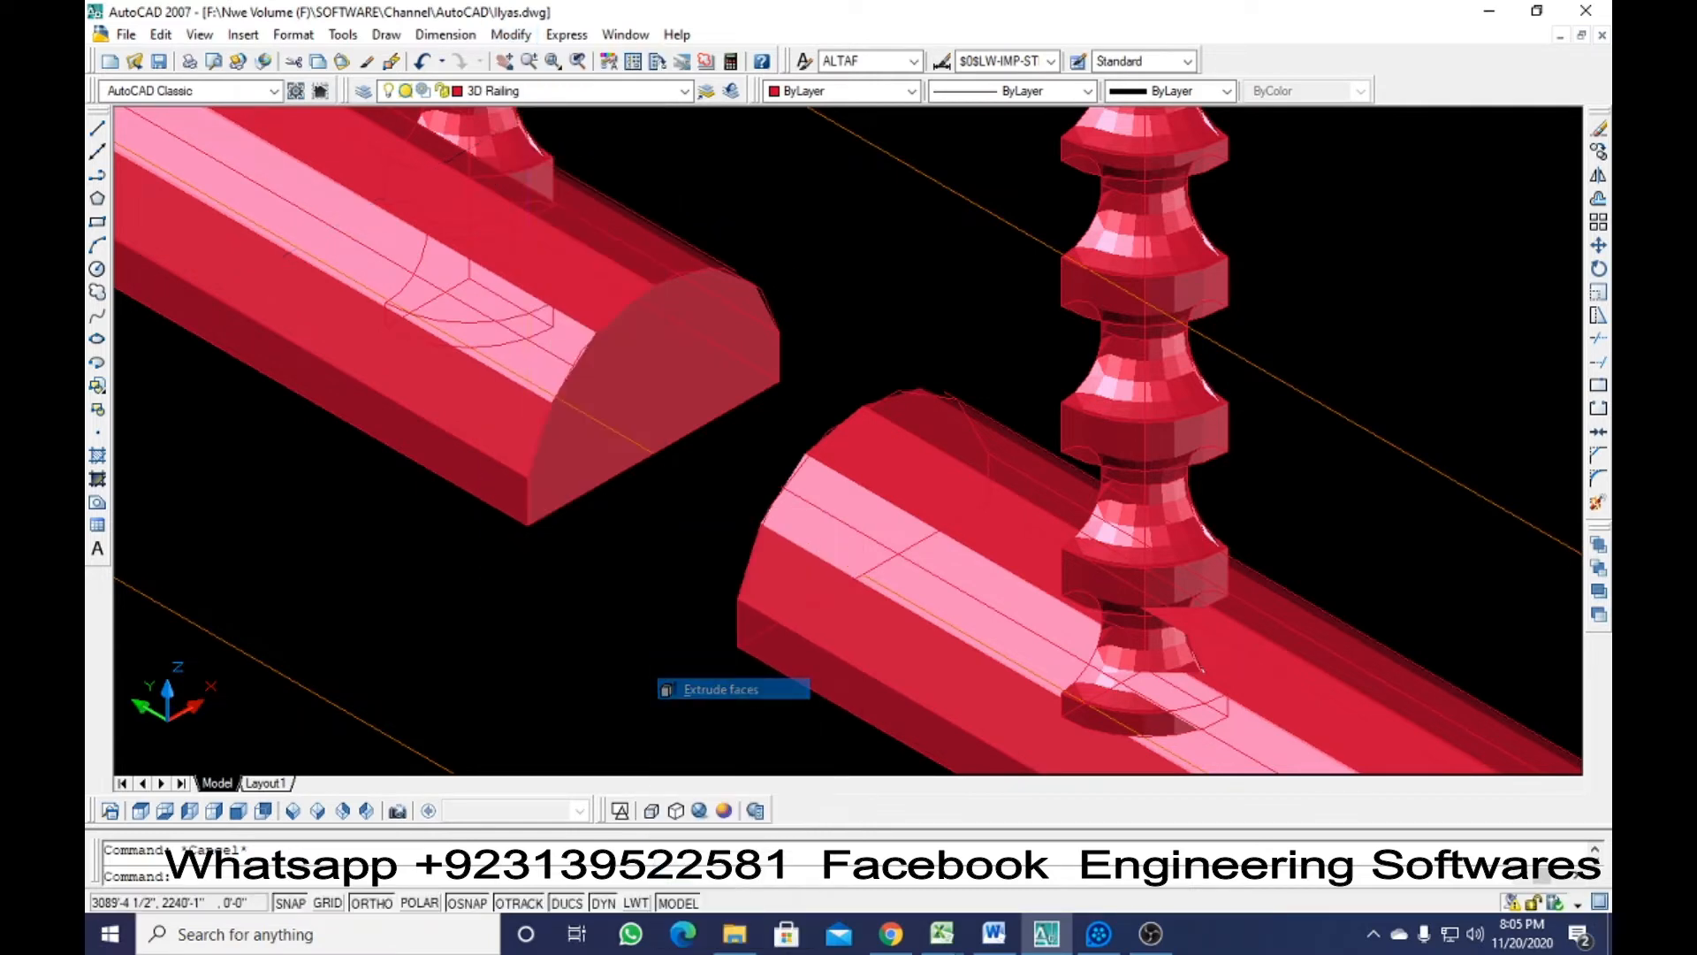
pyautogui.click(654, 453)
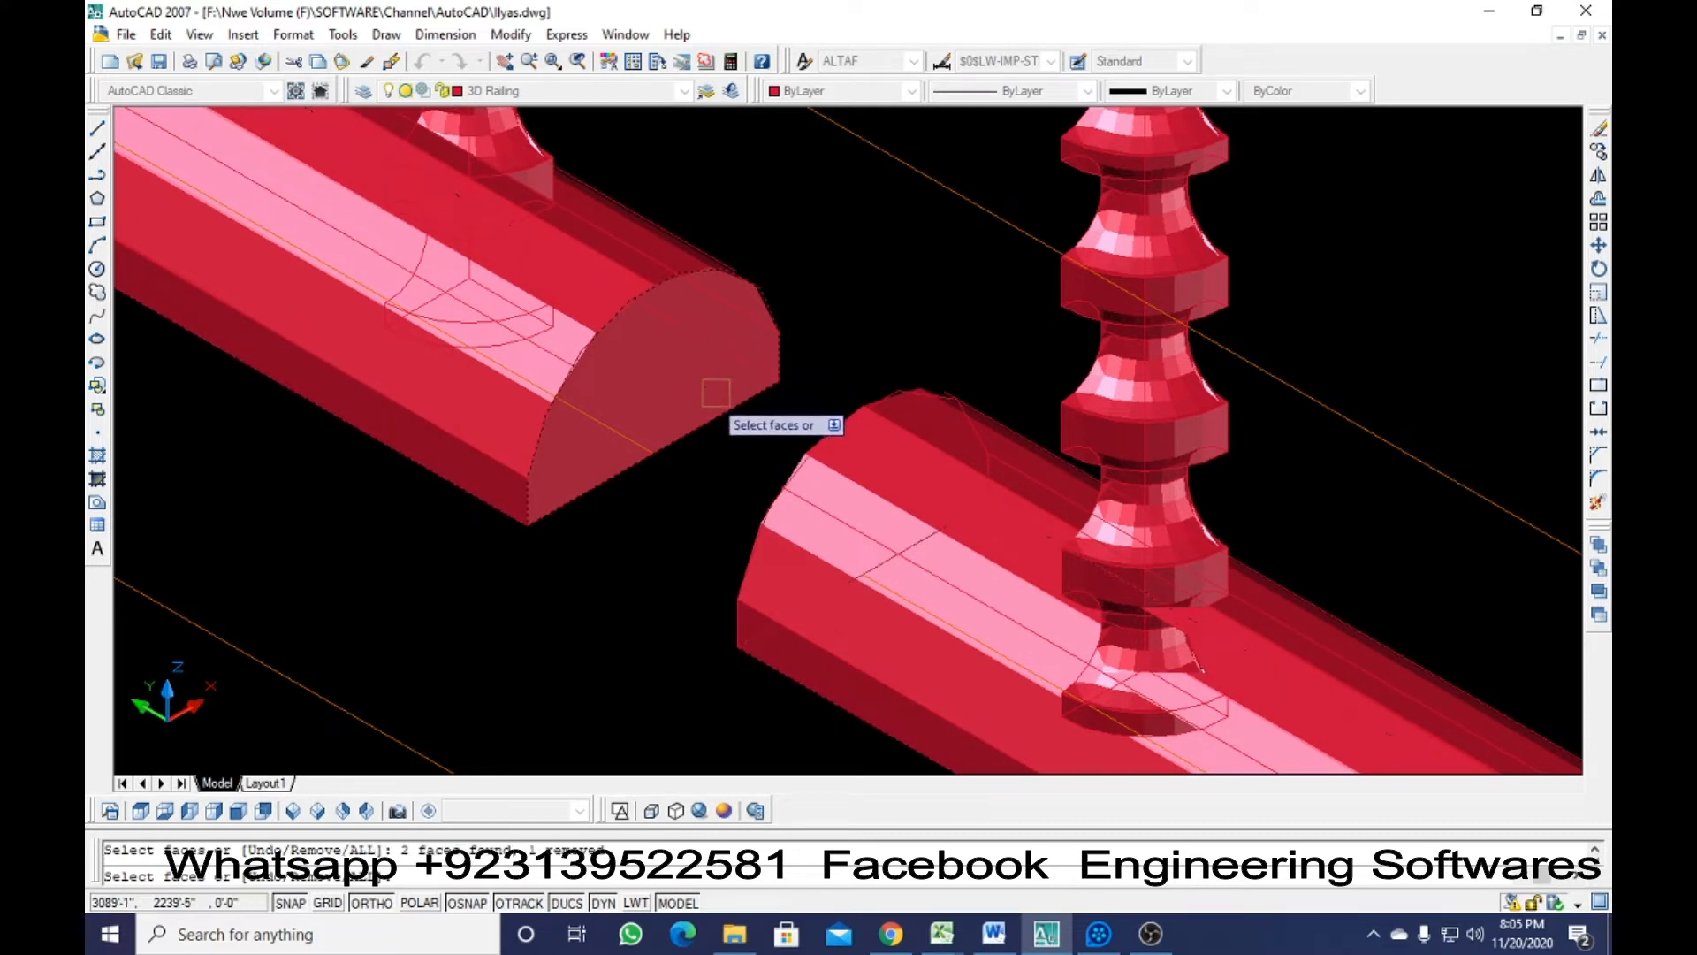
pyautogui.rightClick(689, 474)
pyautogui.click(707, 489)
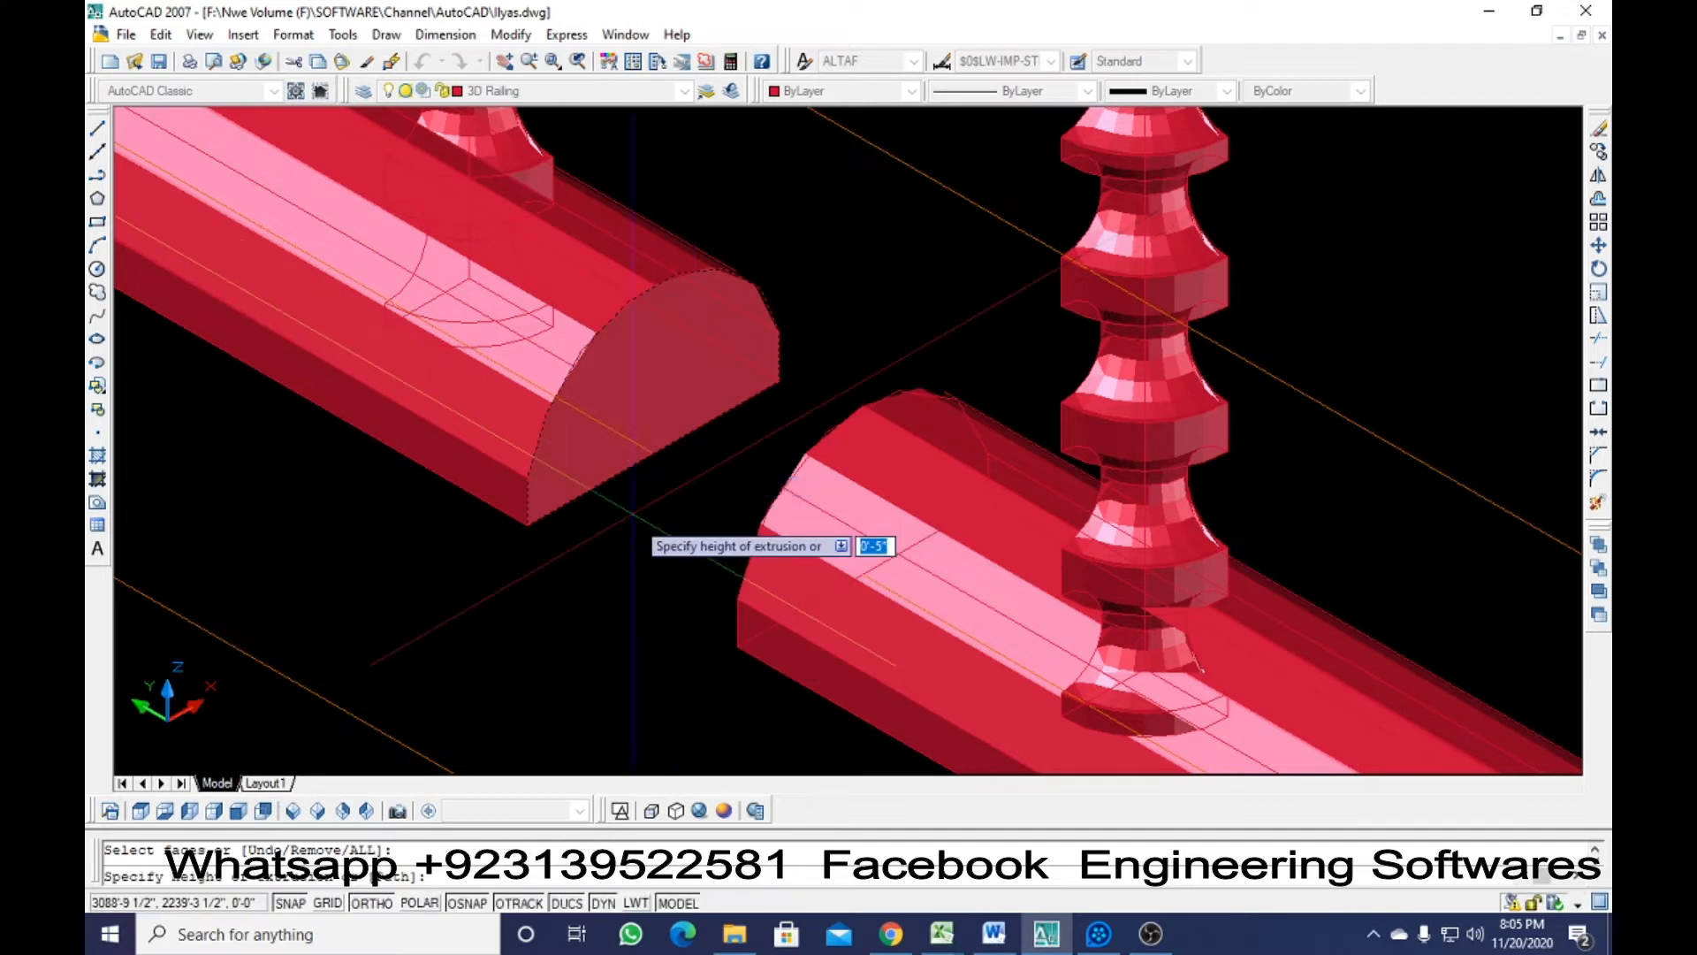
pyautogui.click(528, 523)
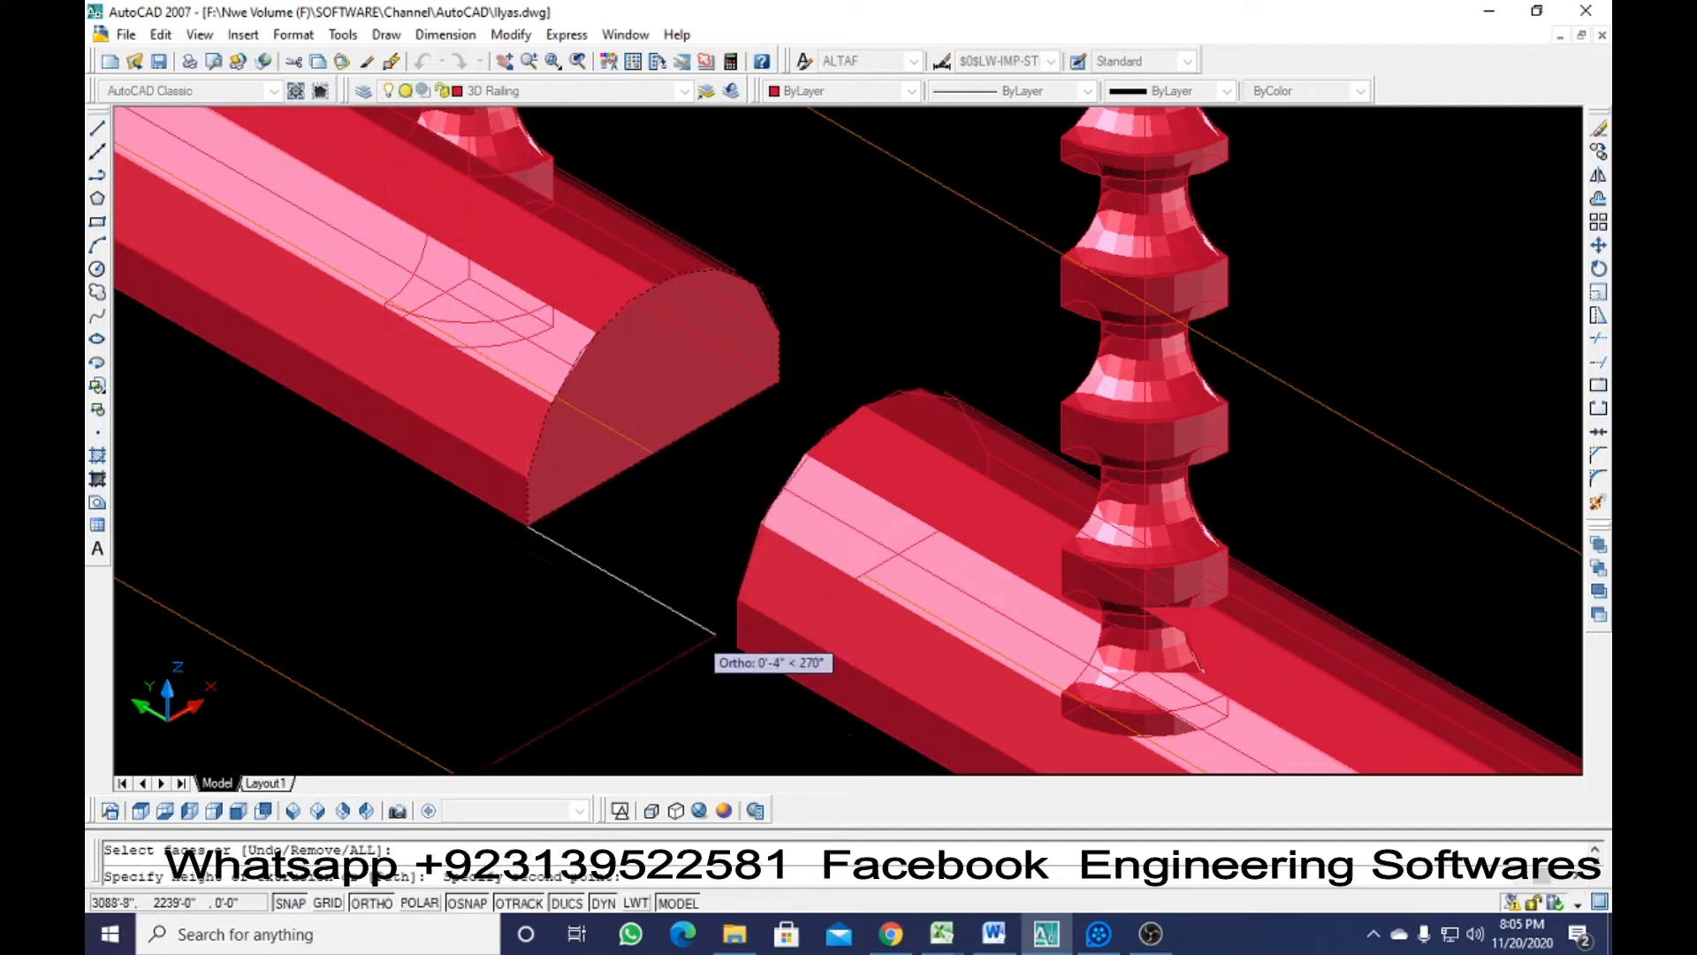
pyautogui.click(737, 647)
pyautogui.press('Return')
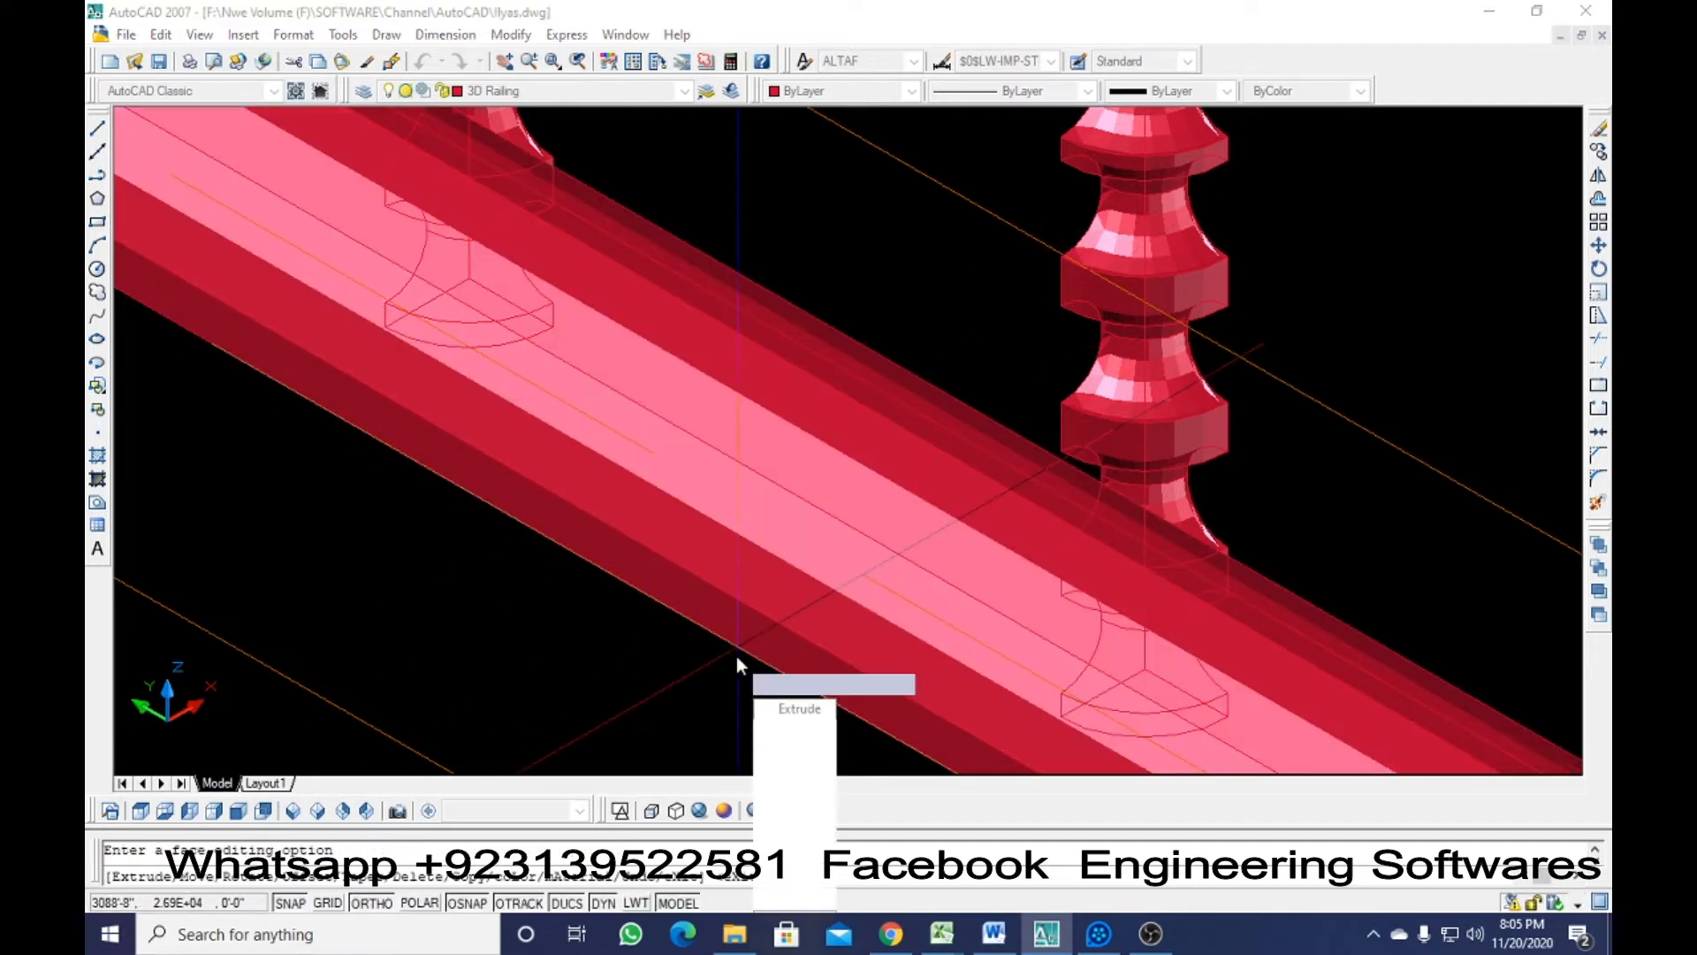
pyautogui.press('Escape')
pyautogui.press('Escape')
# Move the handrail solid straight up from its lower corner by a displacement of @0,0,34
pyautogui.scroll(-10, 738, 623)
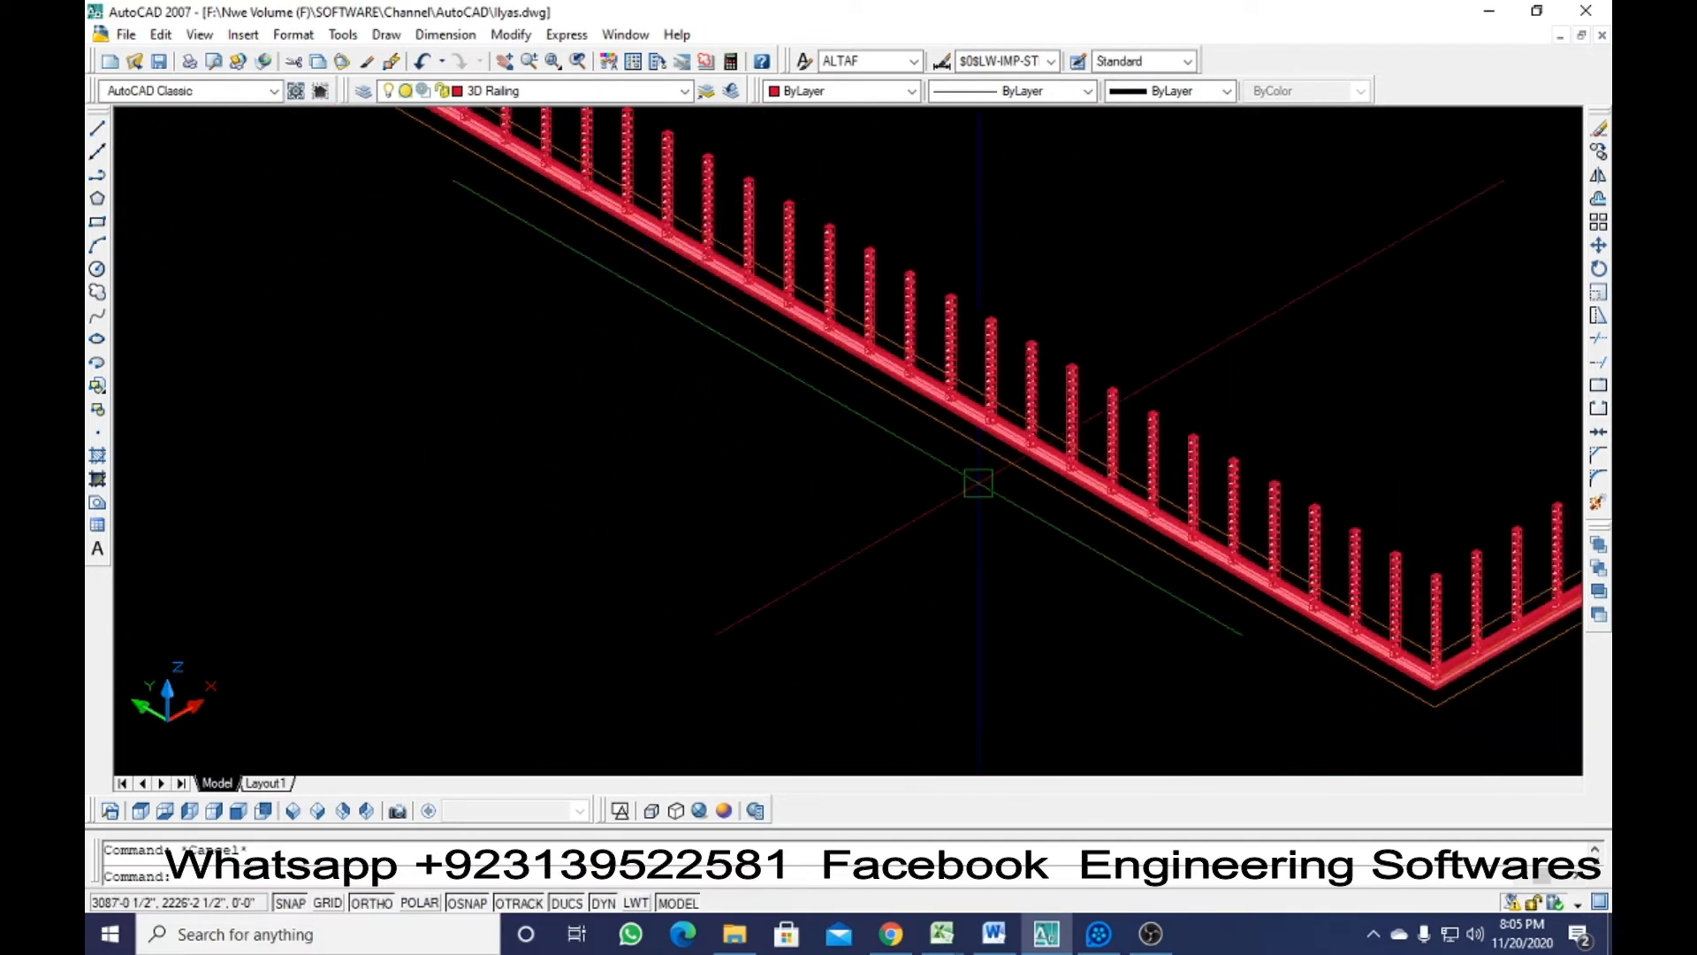
pyautogui.scroll(-3, 757, 492)
pyautogui.scroll(6, 1041, 607)
pyautogui.scroll(3, 1041, 607)
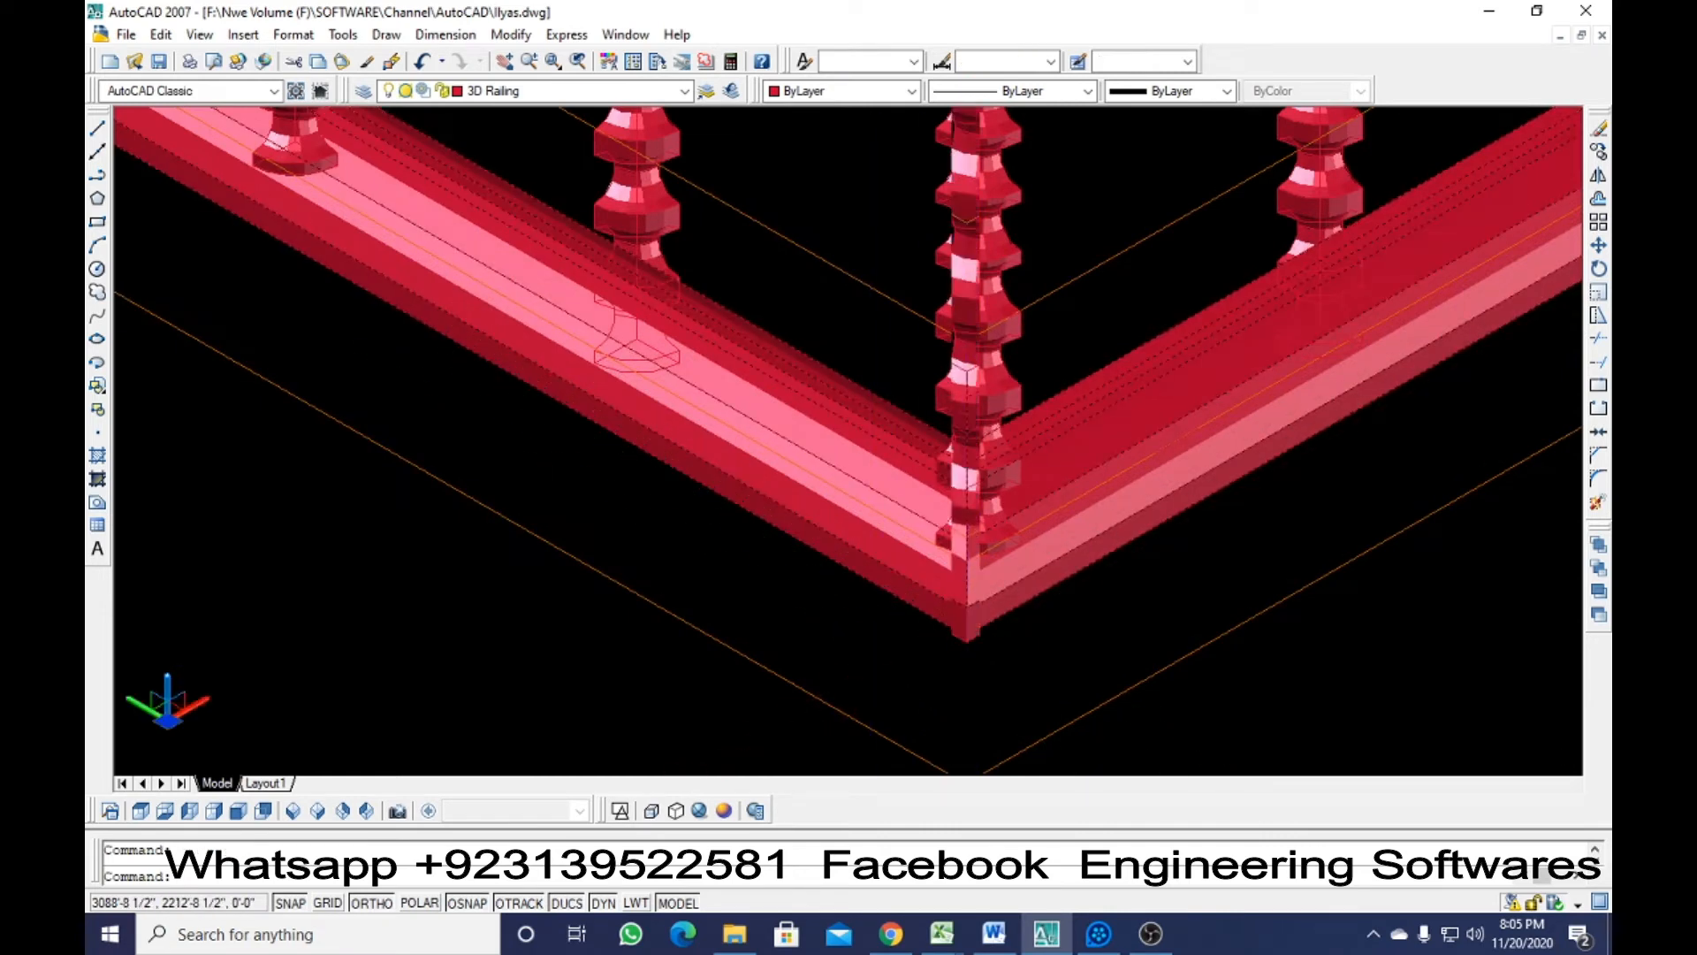
pyautogui.scroll(4, 971, 629)
pyautogui.write('m')
pyautogui.press('Return')
pyautogui.click(973, 666)
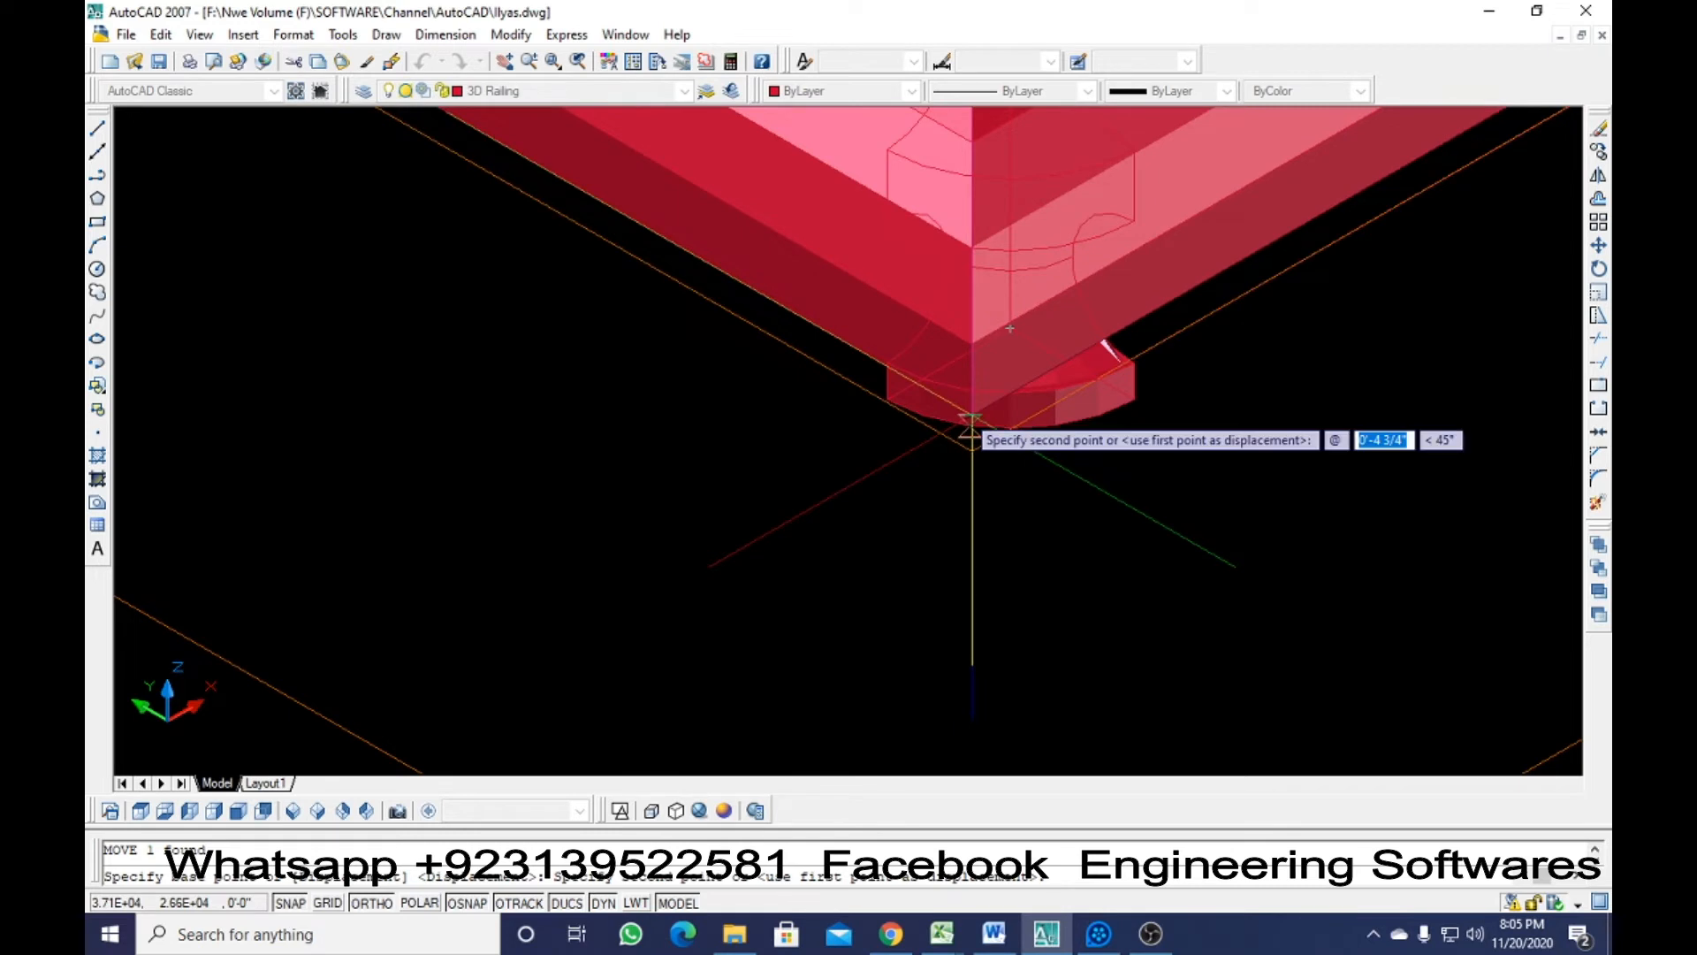
pyautogui.write('0,0,')
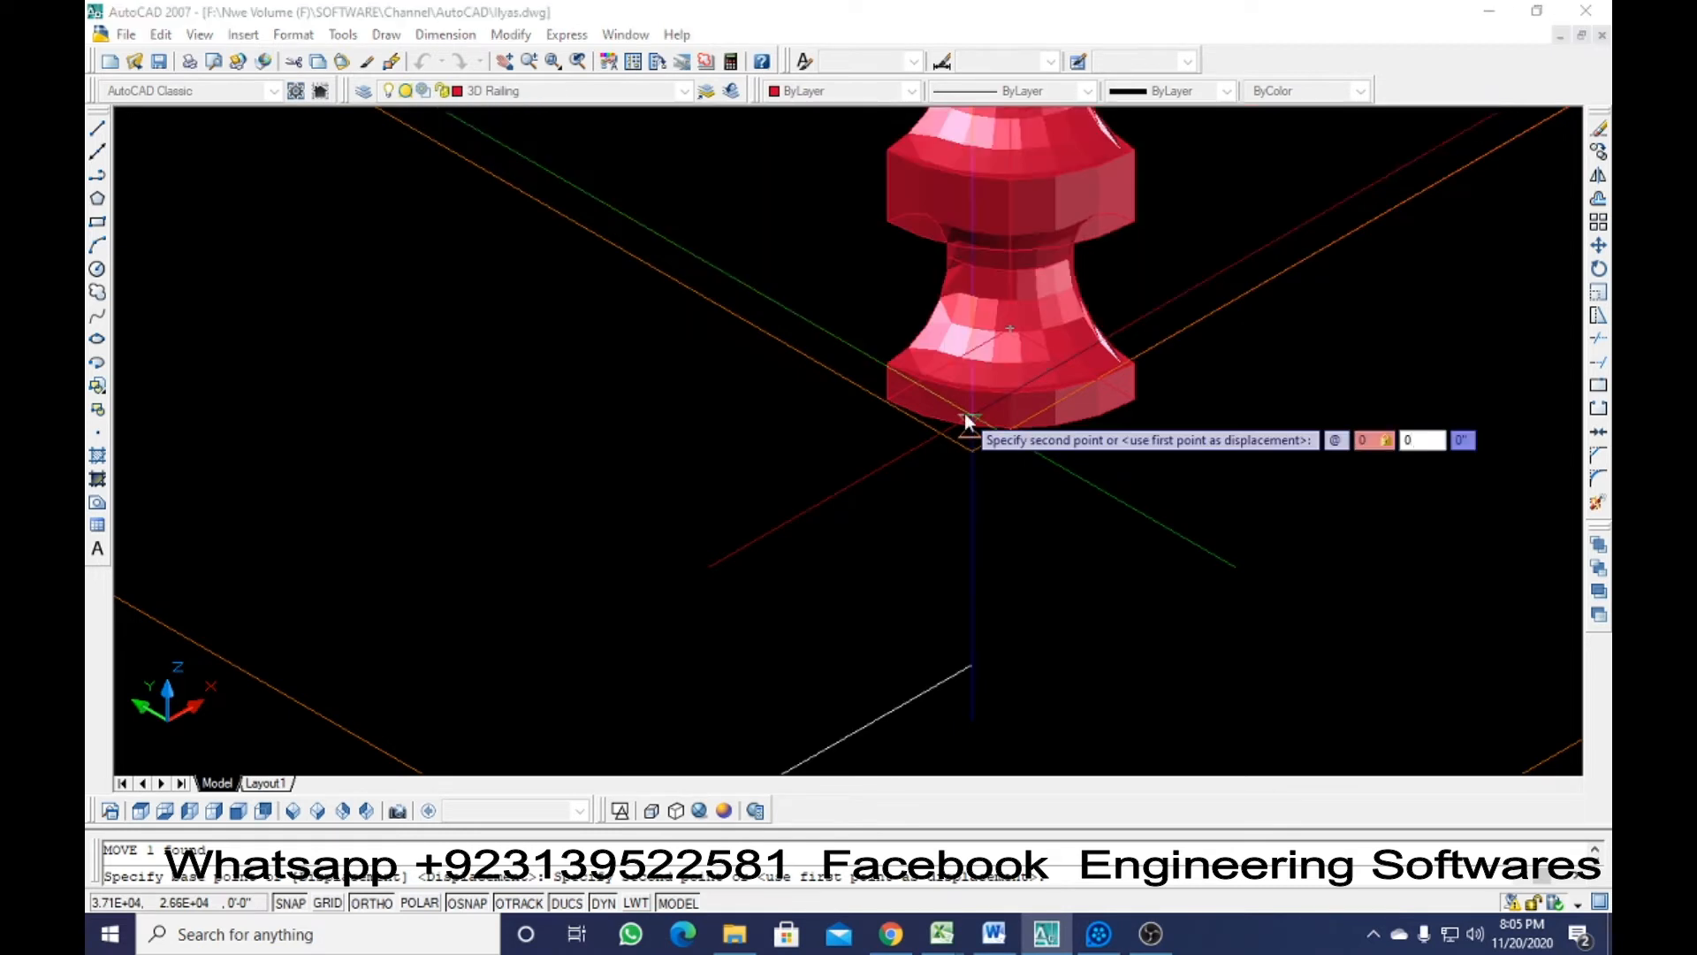
pyautogui.write('34')
pyautogui.press('Return')
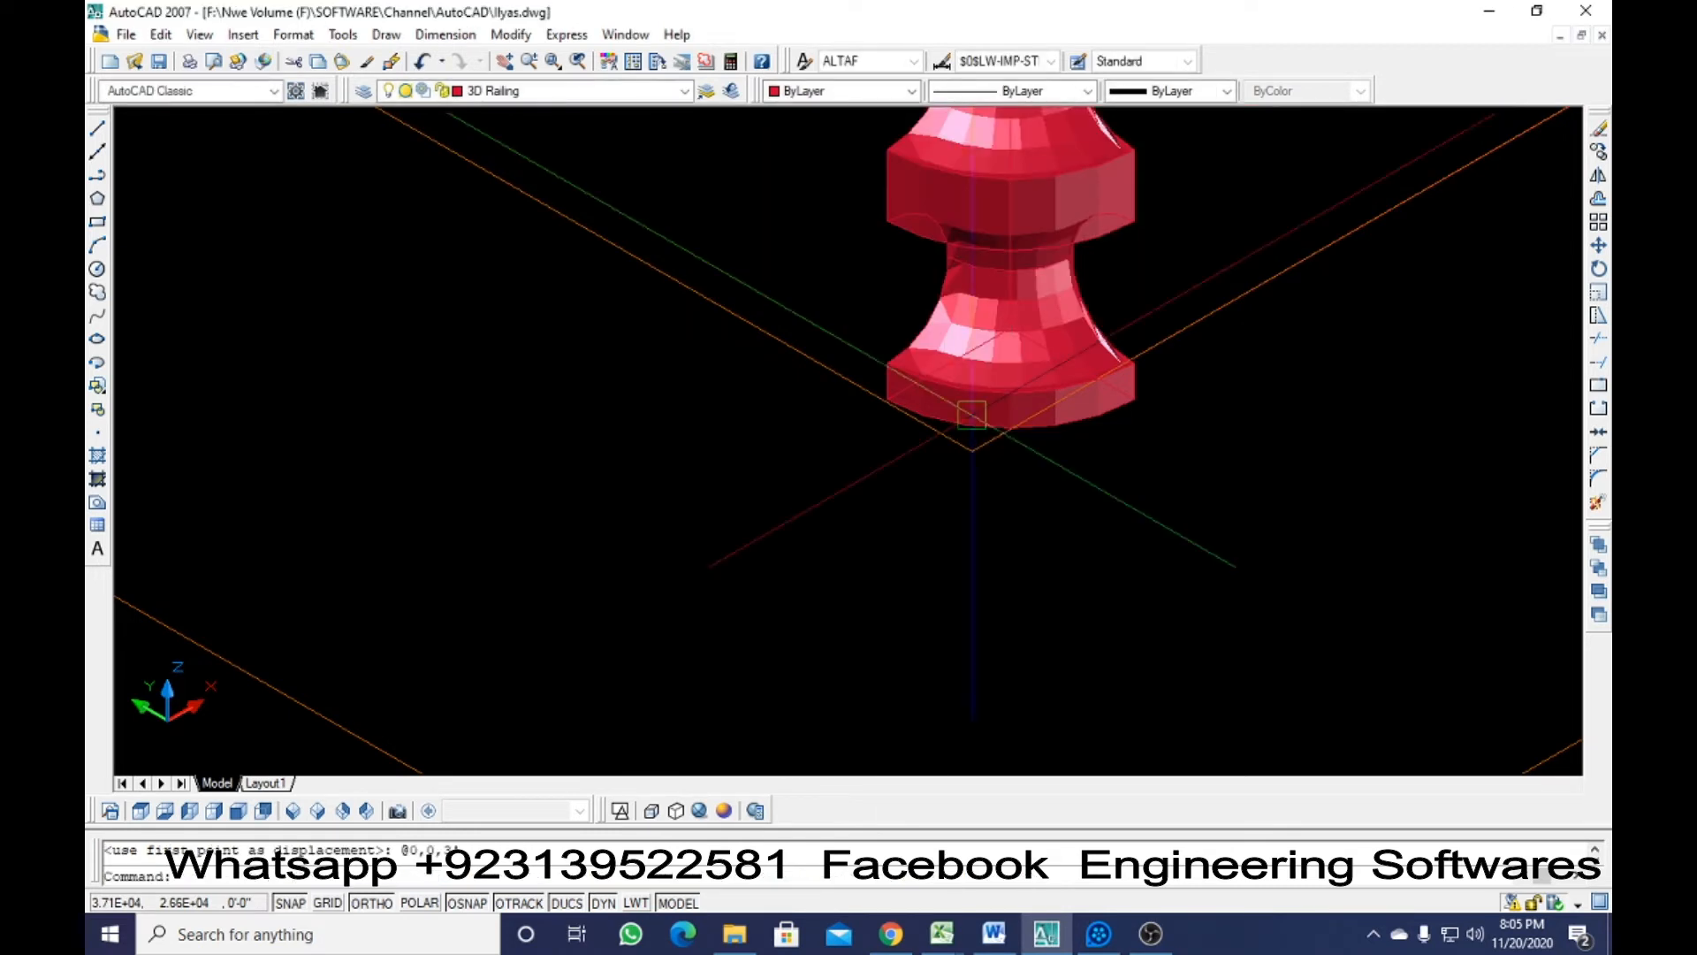
# Check the raised handrail against the balusters by measuring one baluster from base to top with an aligned dimension, without placing it
pyautogui.scroll(-5, 973, 413)
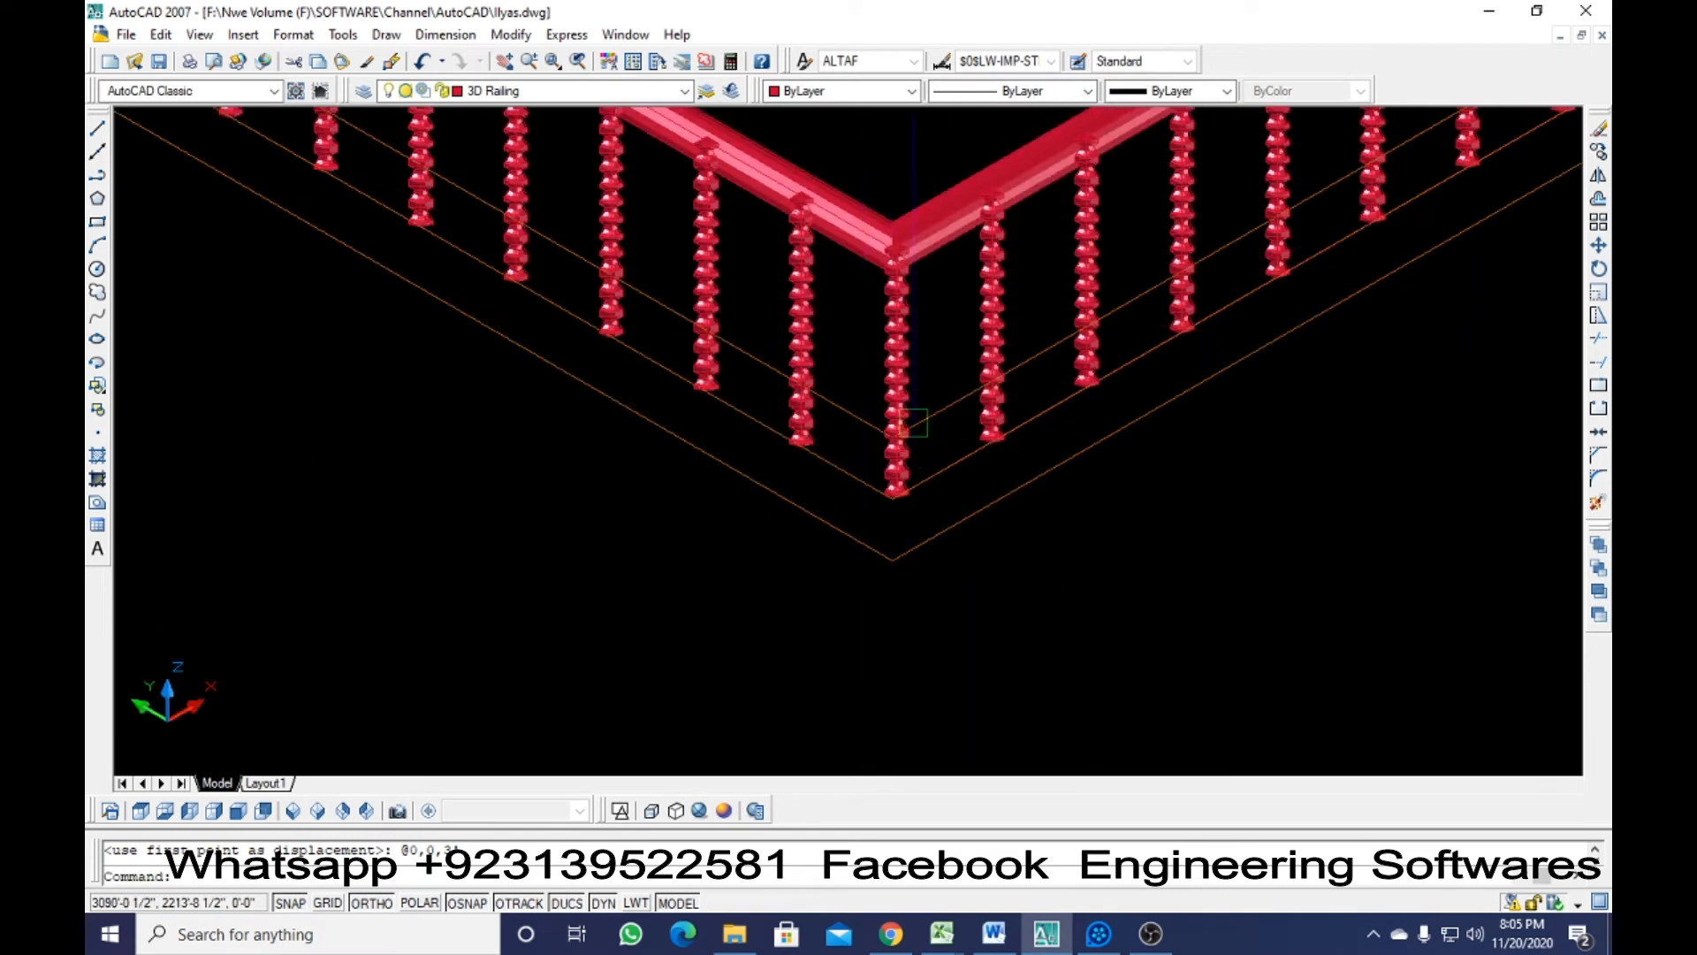
pyautogui.moveTo(875, 533); pyautogui.dragTo(851, 589, button='middle')
pyautogui.scroll(4, 429, 424)
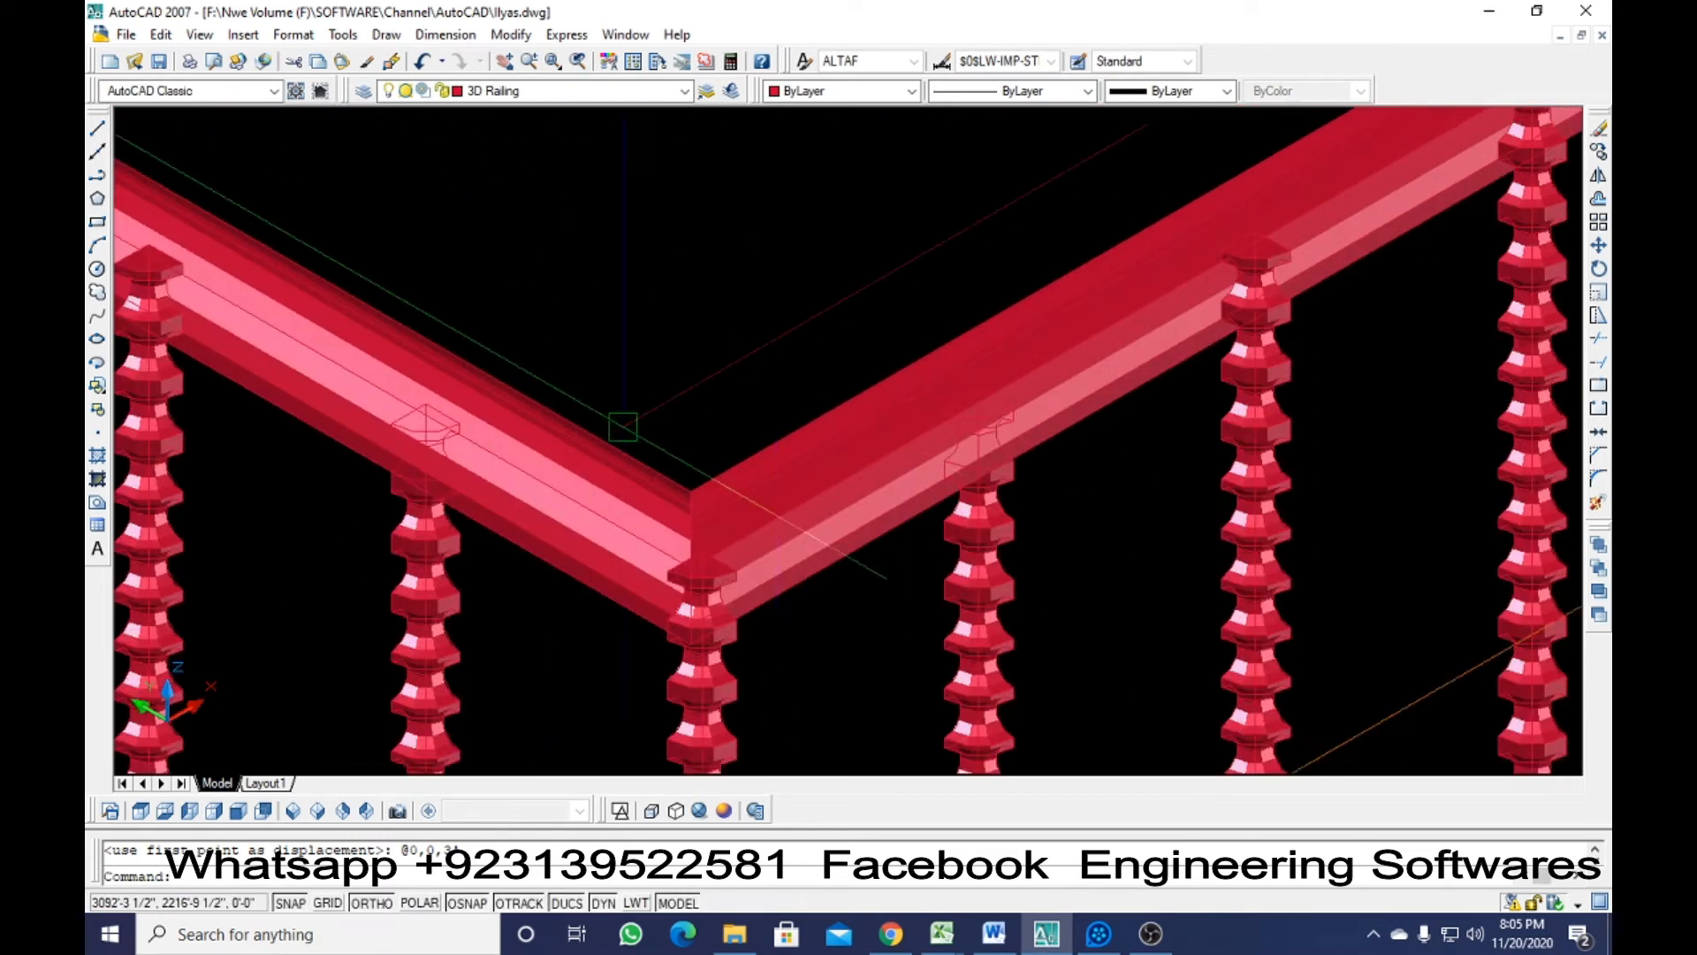
pyautogui.scroll(2, 372, 431)
pyautogui.scroll(-3, 570, 522)
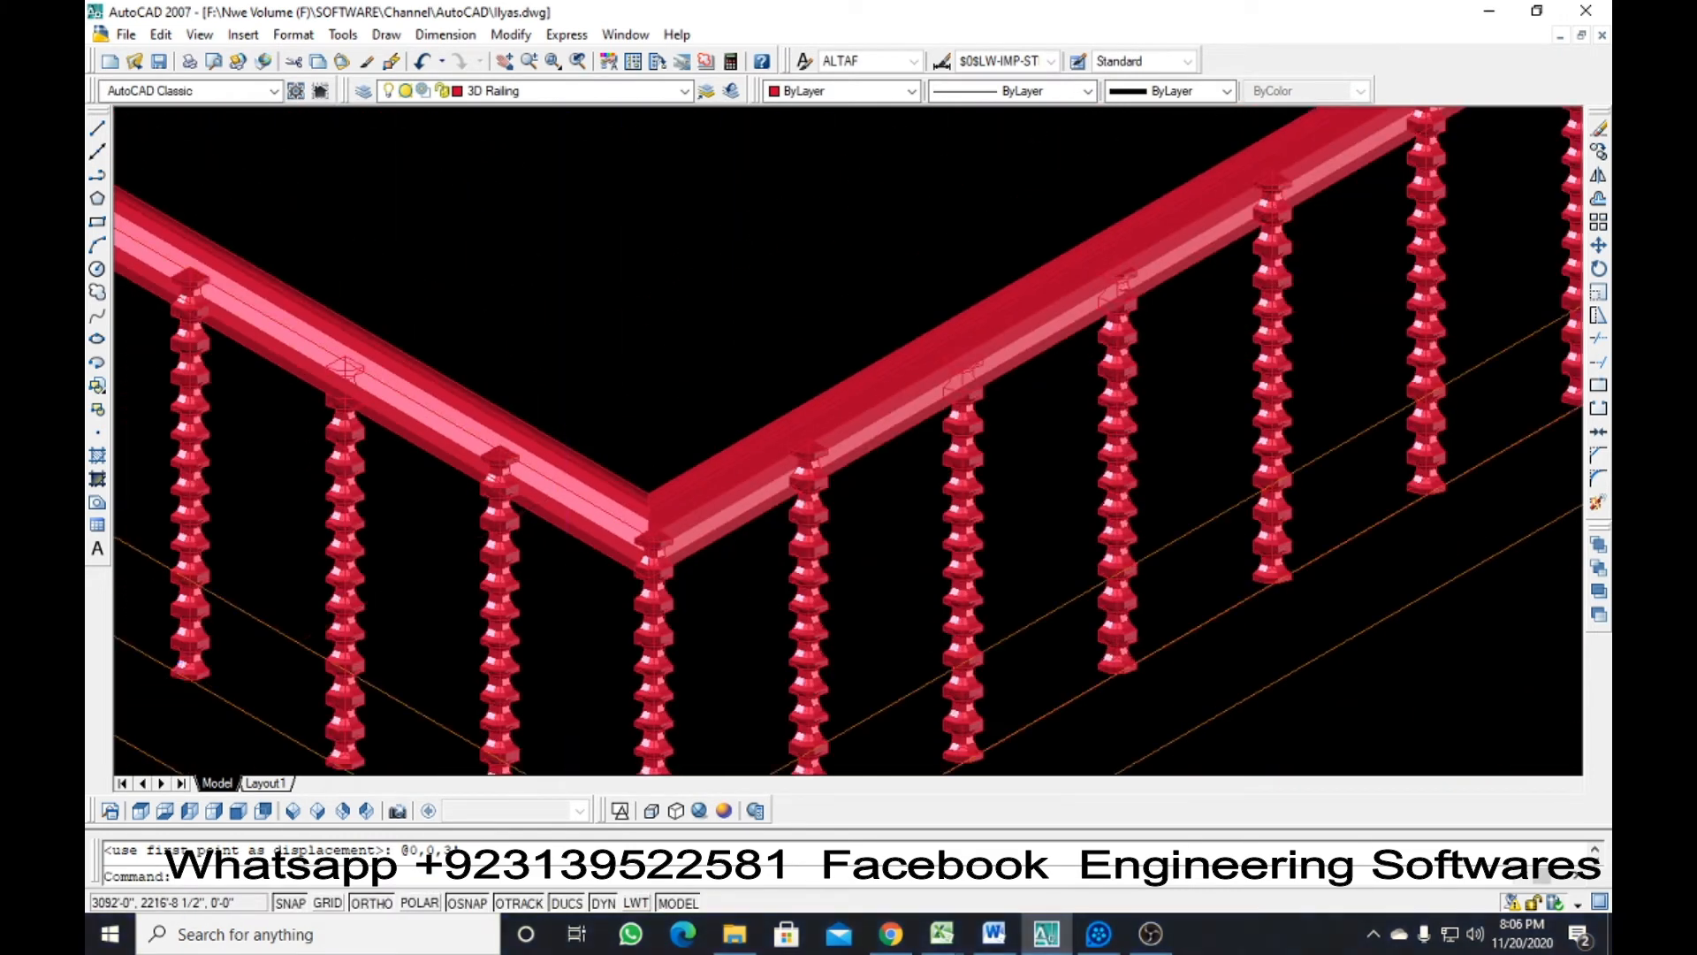
pyautogui.press('Escape')
pyautogui.scroll(4, 530, 530)
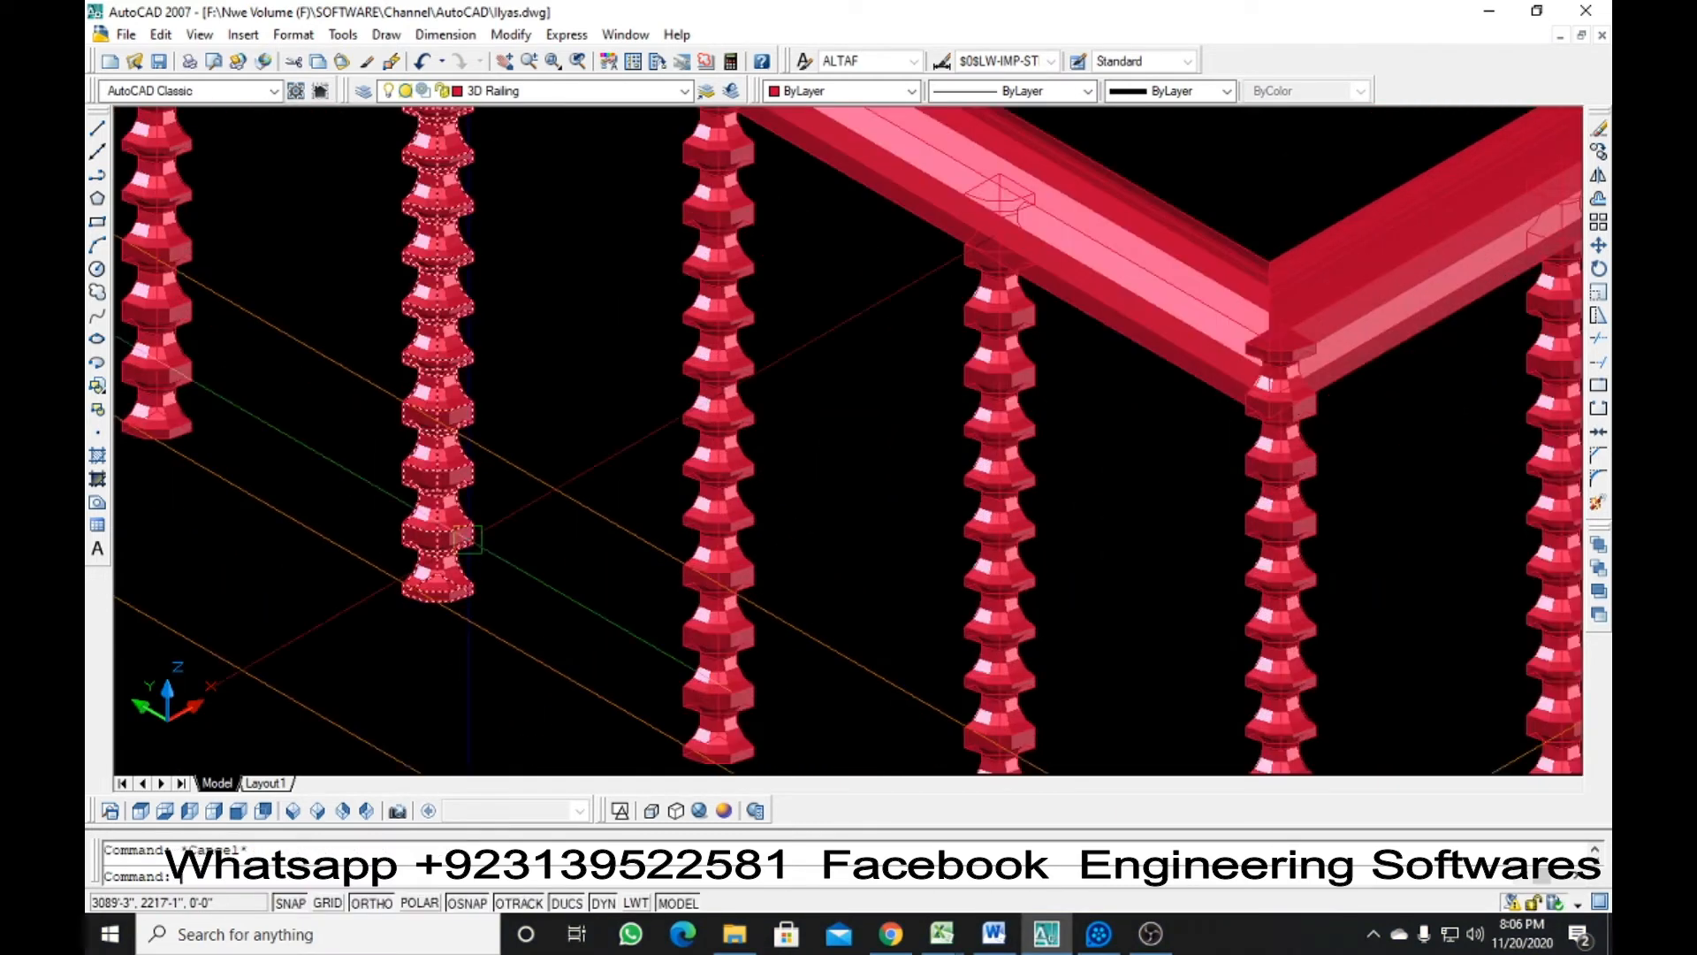
pyautogui.write('dal')
pyautogui.press('Return')
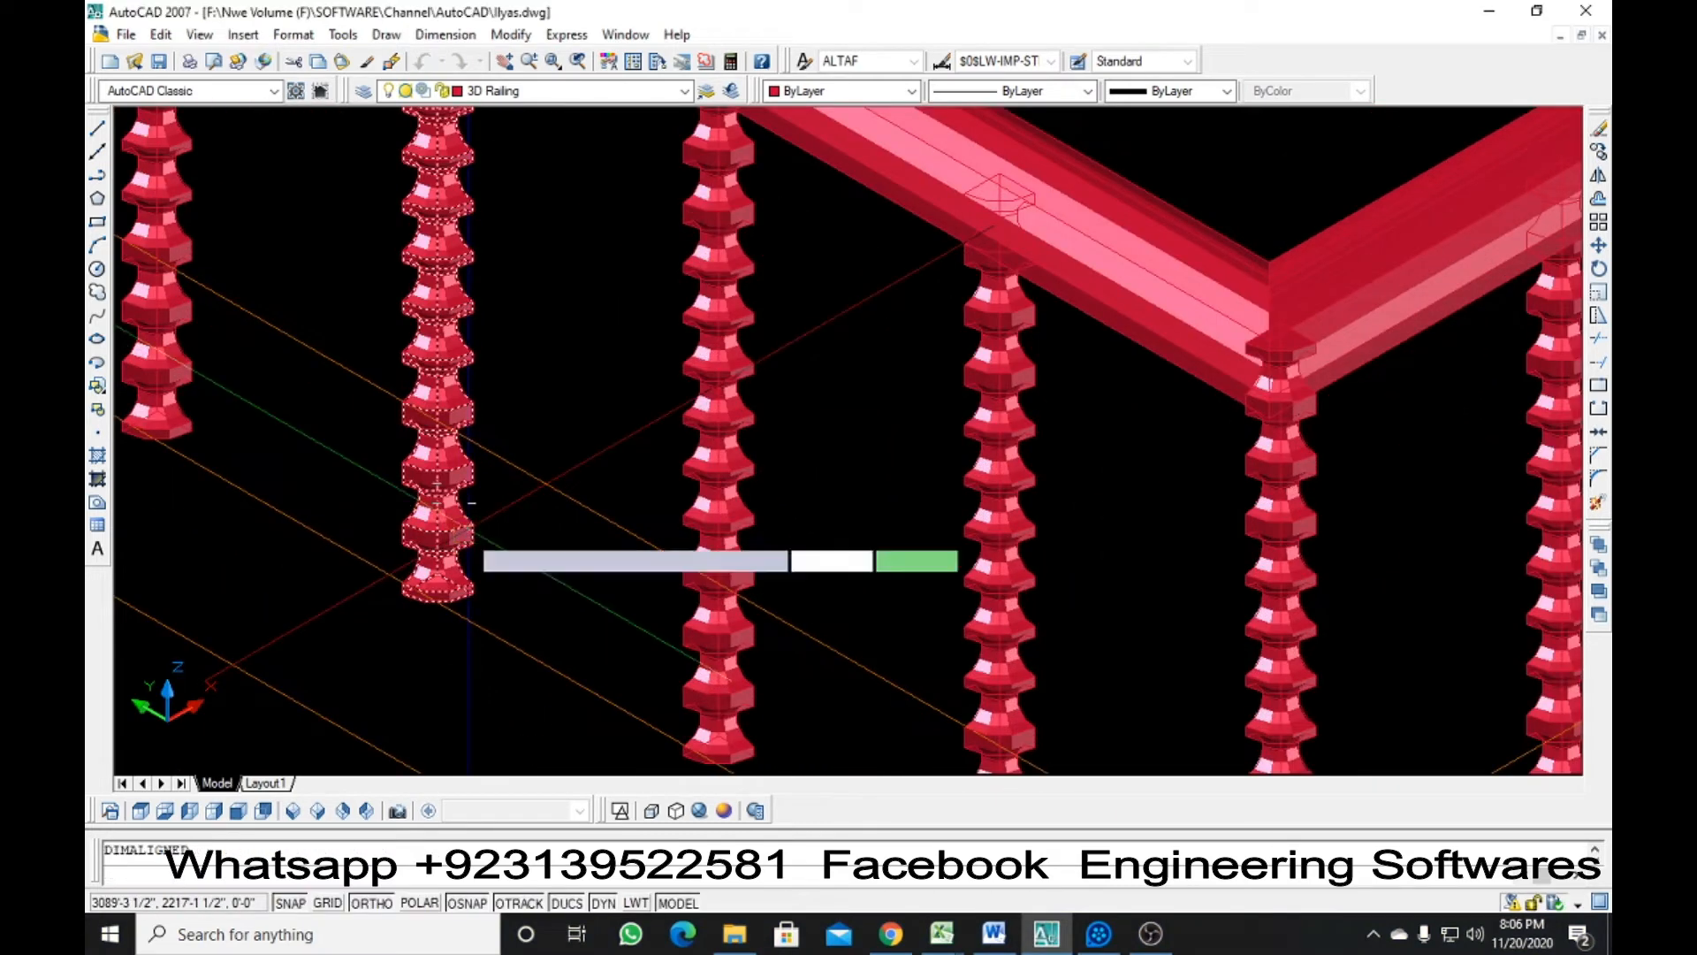
pyautogui.scroll(4, 413, 619)
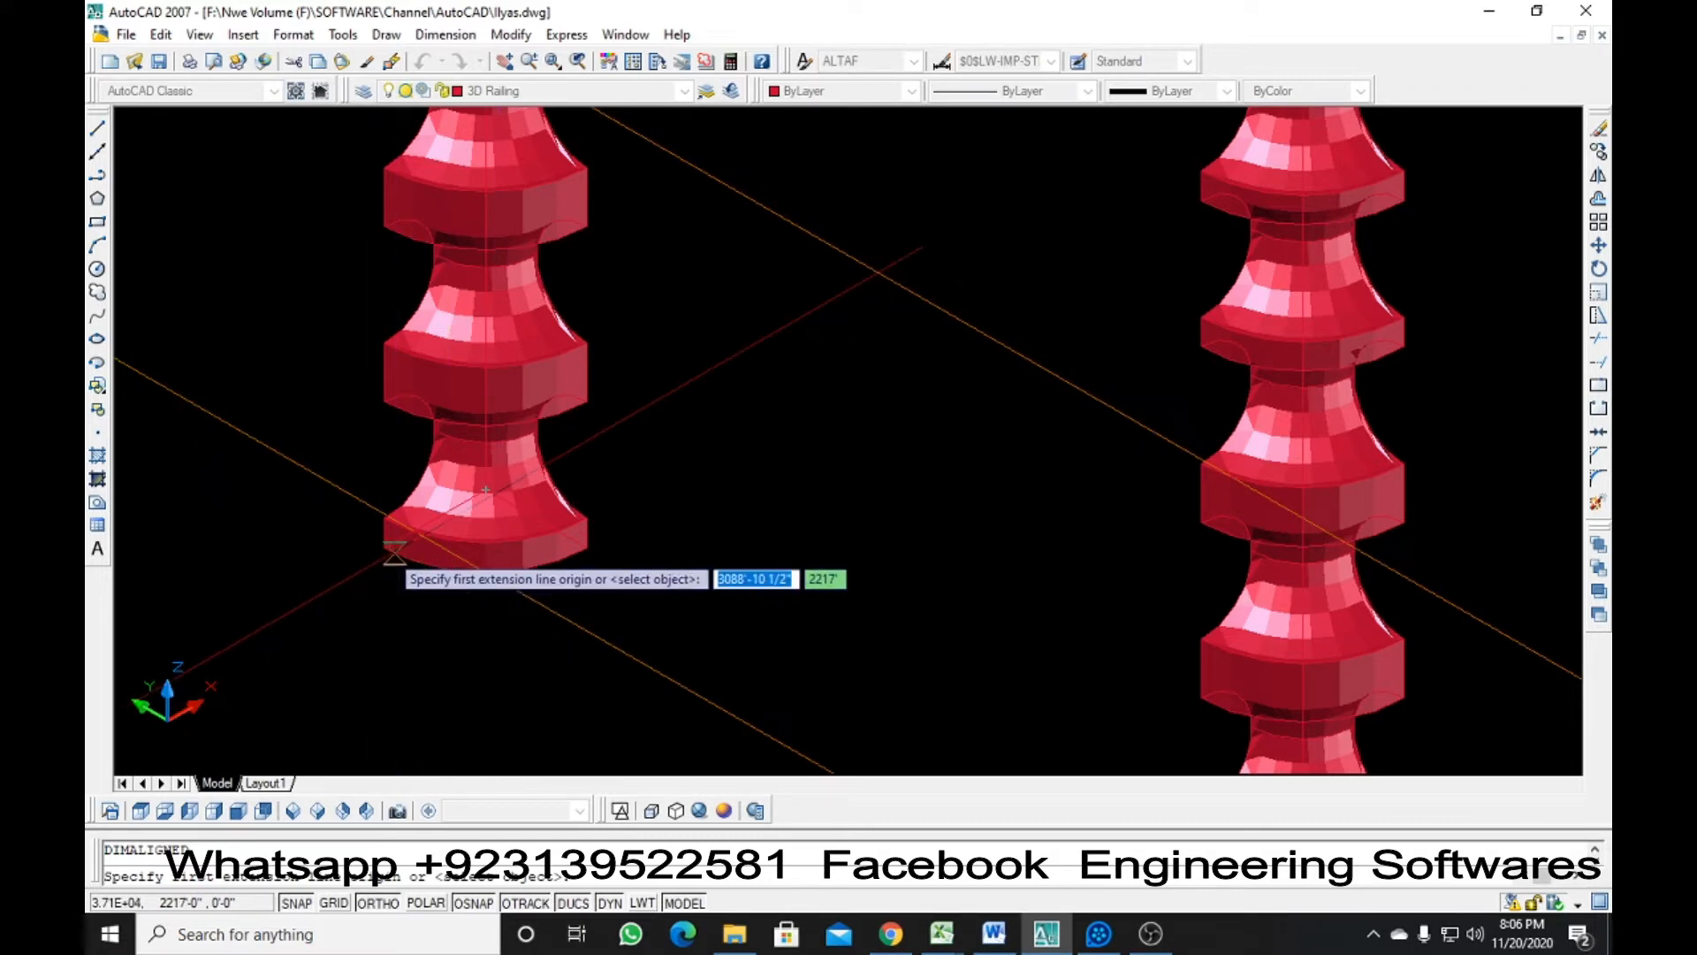
pyautogui.scroll(-4, 492, 521)
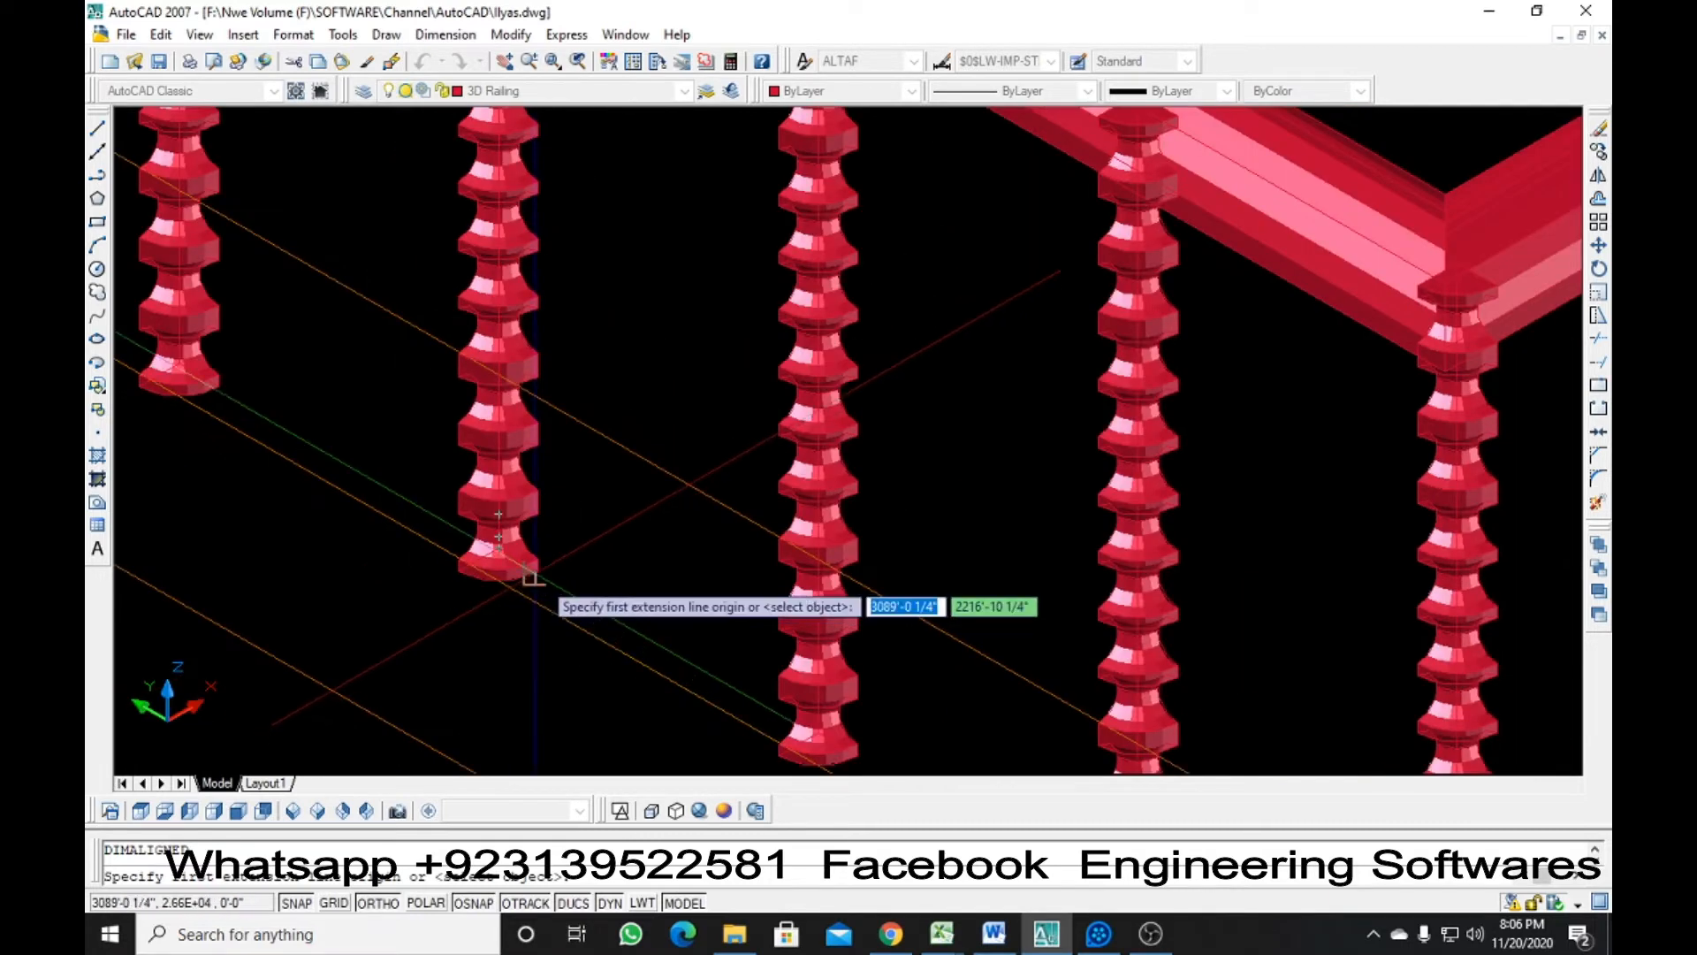
pyautogui.click(530, 577)
pyautogui.scroll(-3, 531, 576)
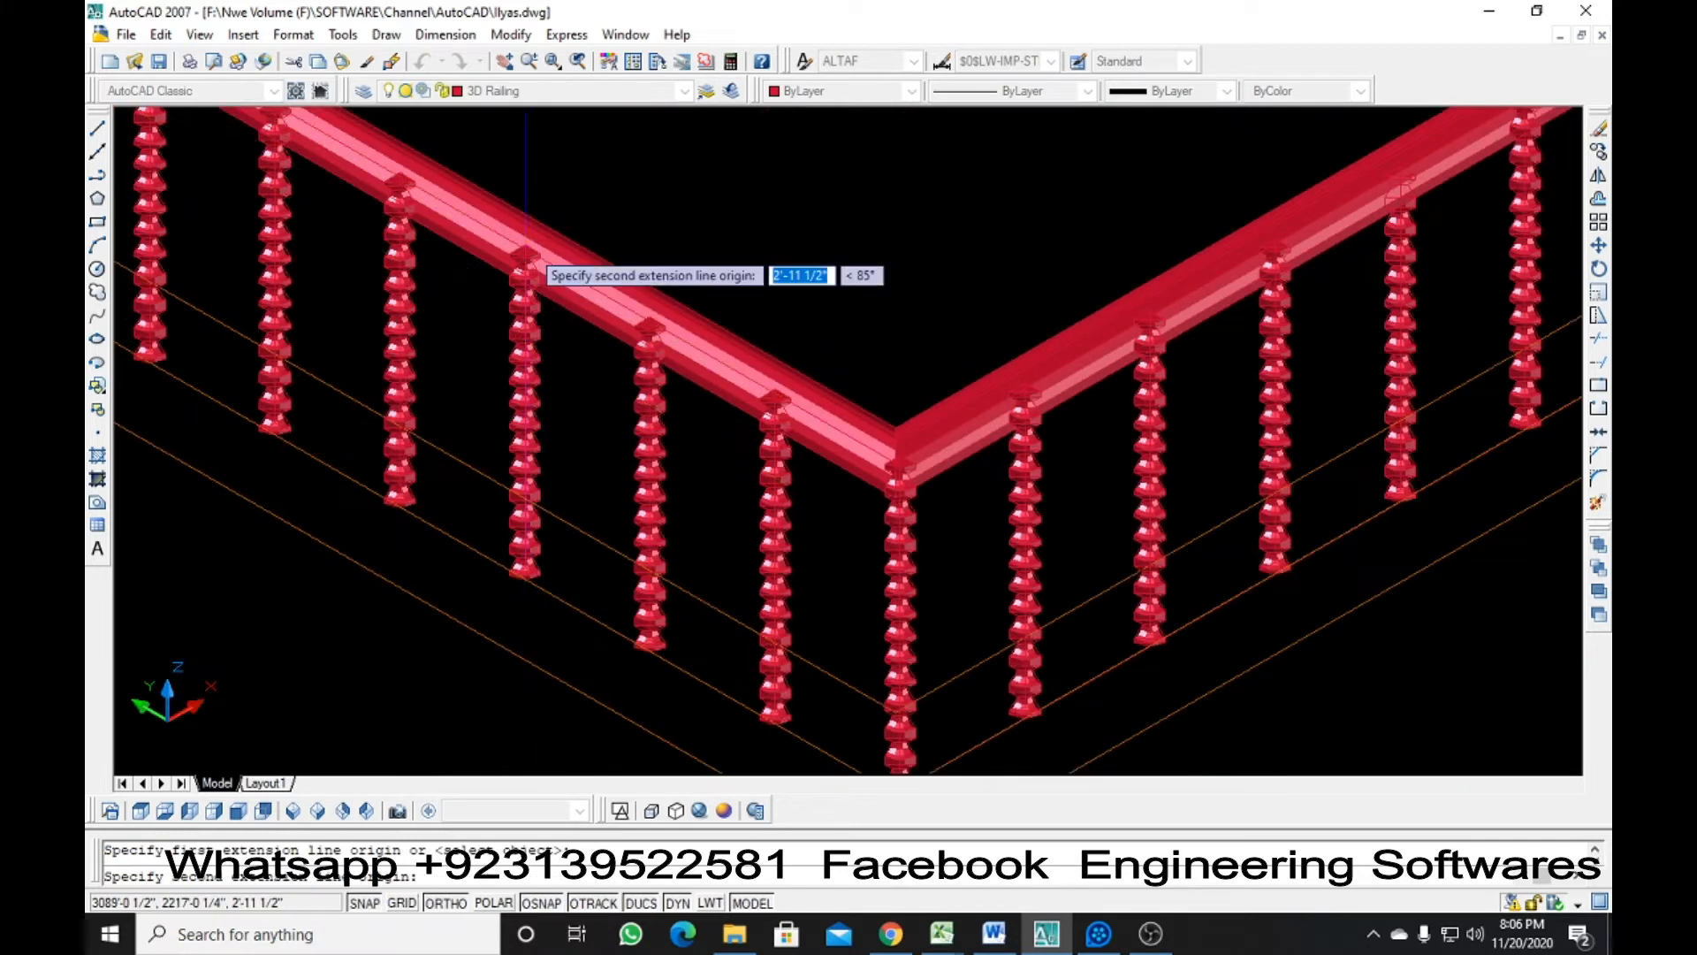
pyautogui.scroll(3, 529, 265)
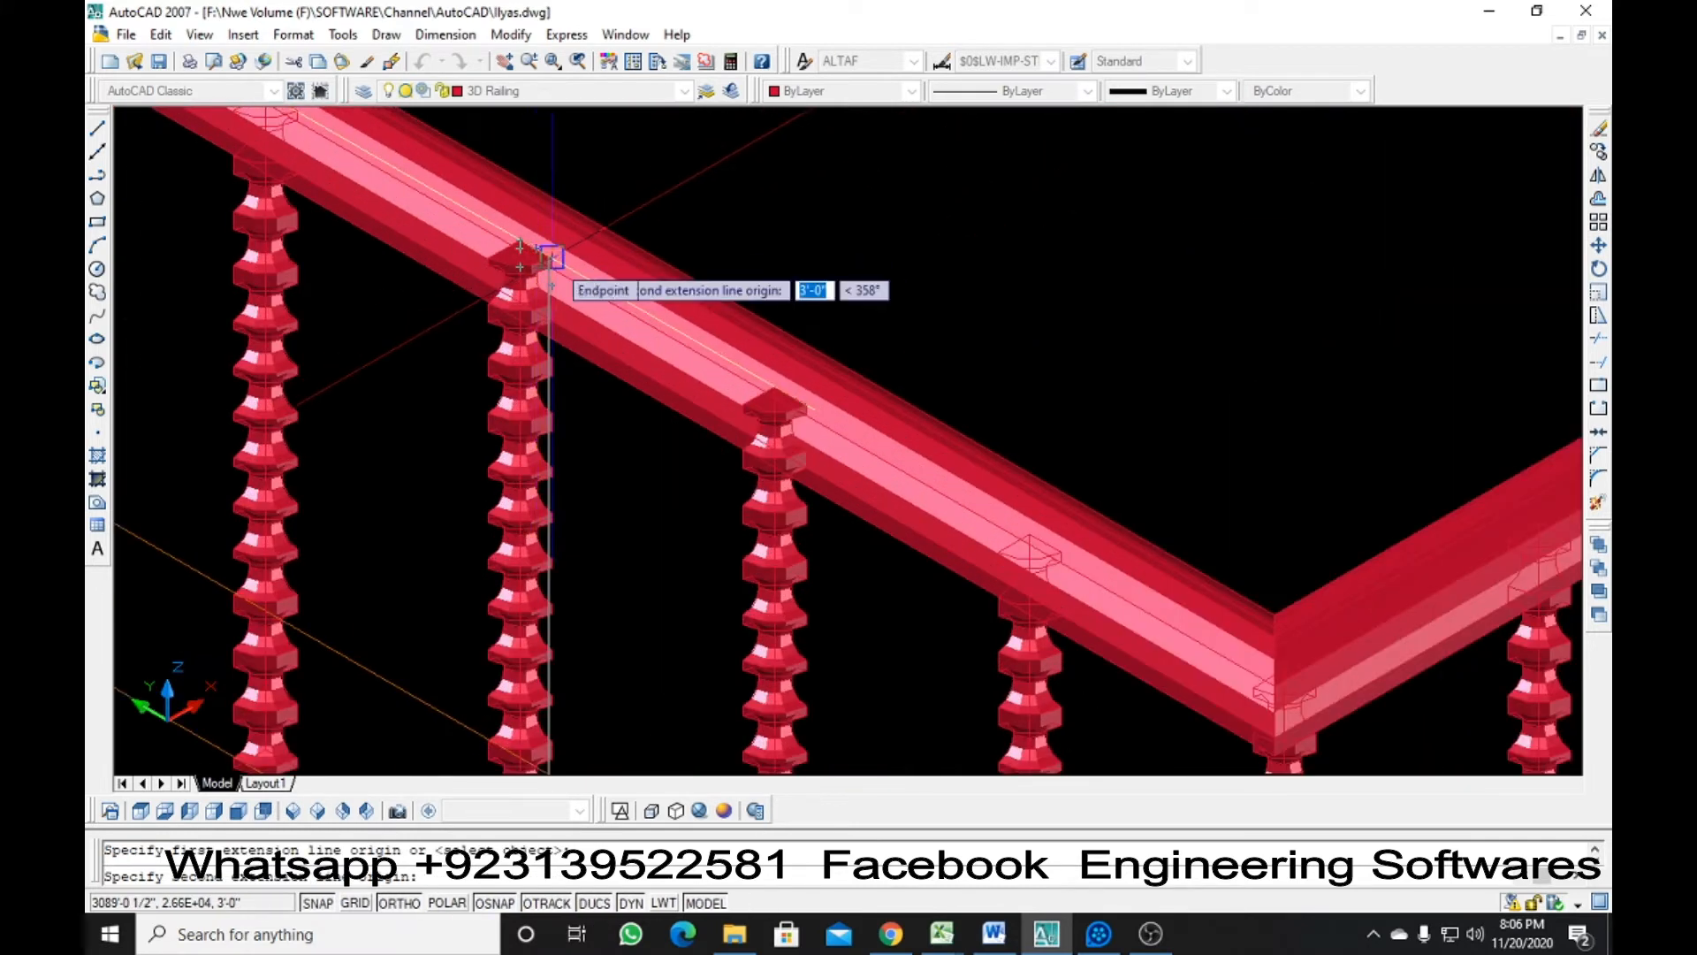
pyautogui.scroll(2, 548, 256)
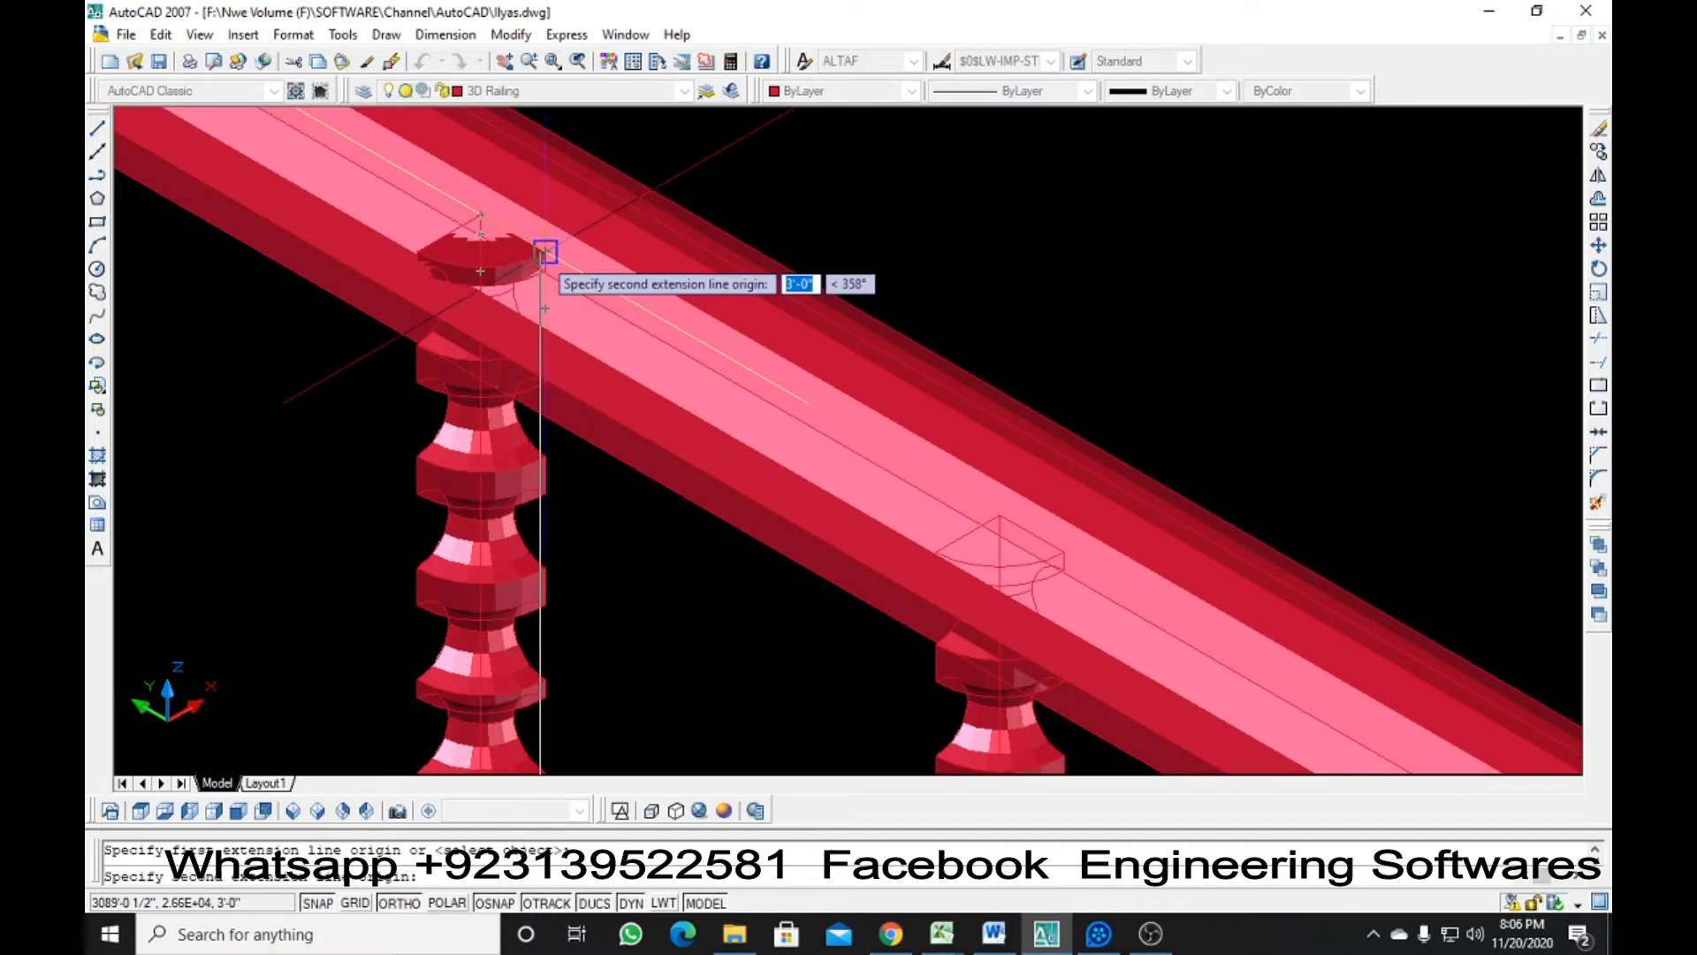
pyautogui.press('Escape')
# Change the colour of the 3D Railing layer to index colour 42 and apply it
pyautogui.scroll(-10, 544, 256)
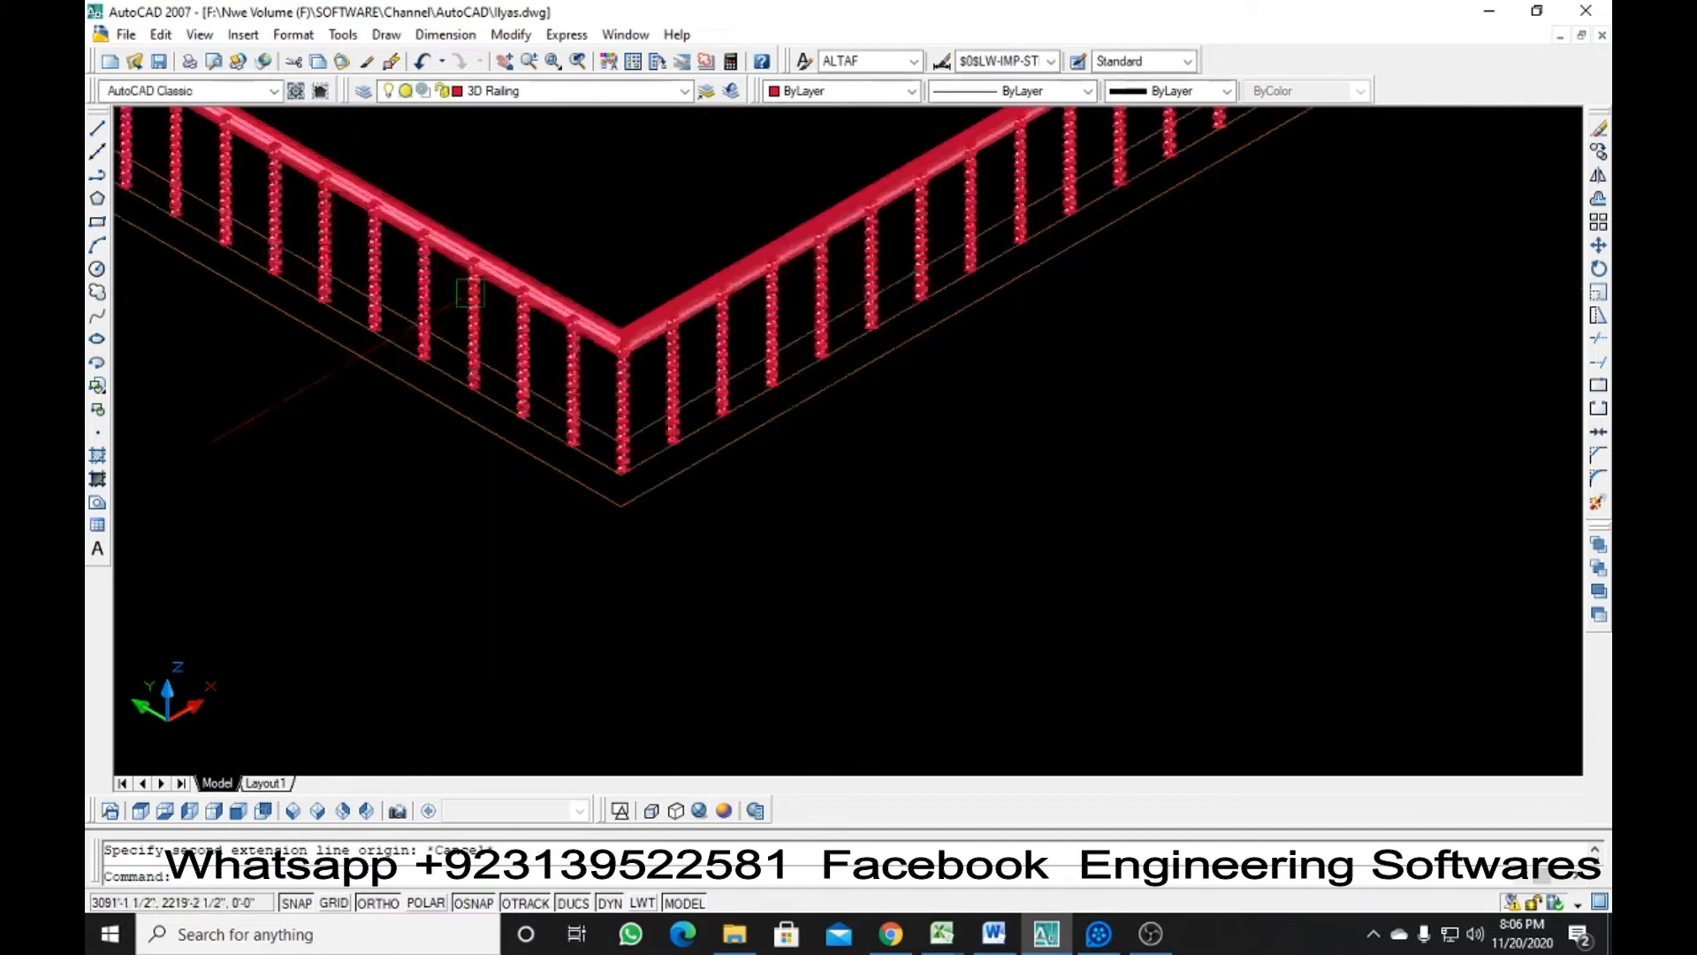
pyautogui.scroll(-3, 719, 490)
pyautogui.scroll(10, 758, 485)
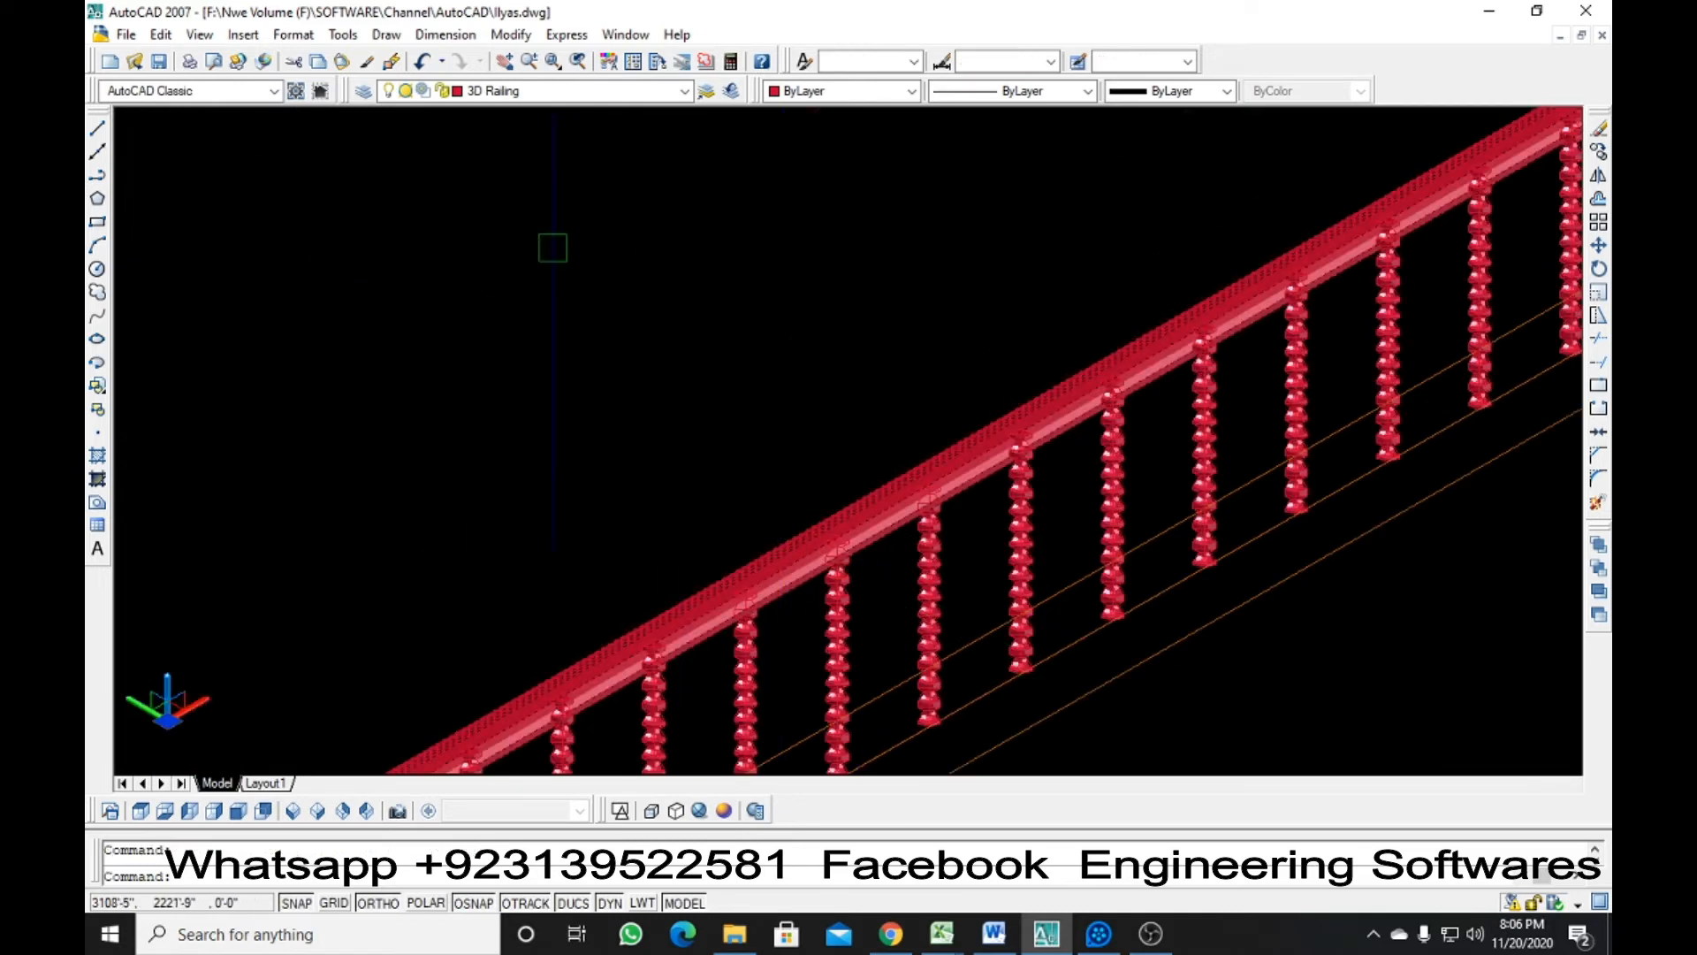
pyautogui.click(525, 92)
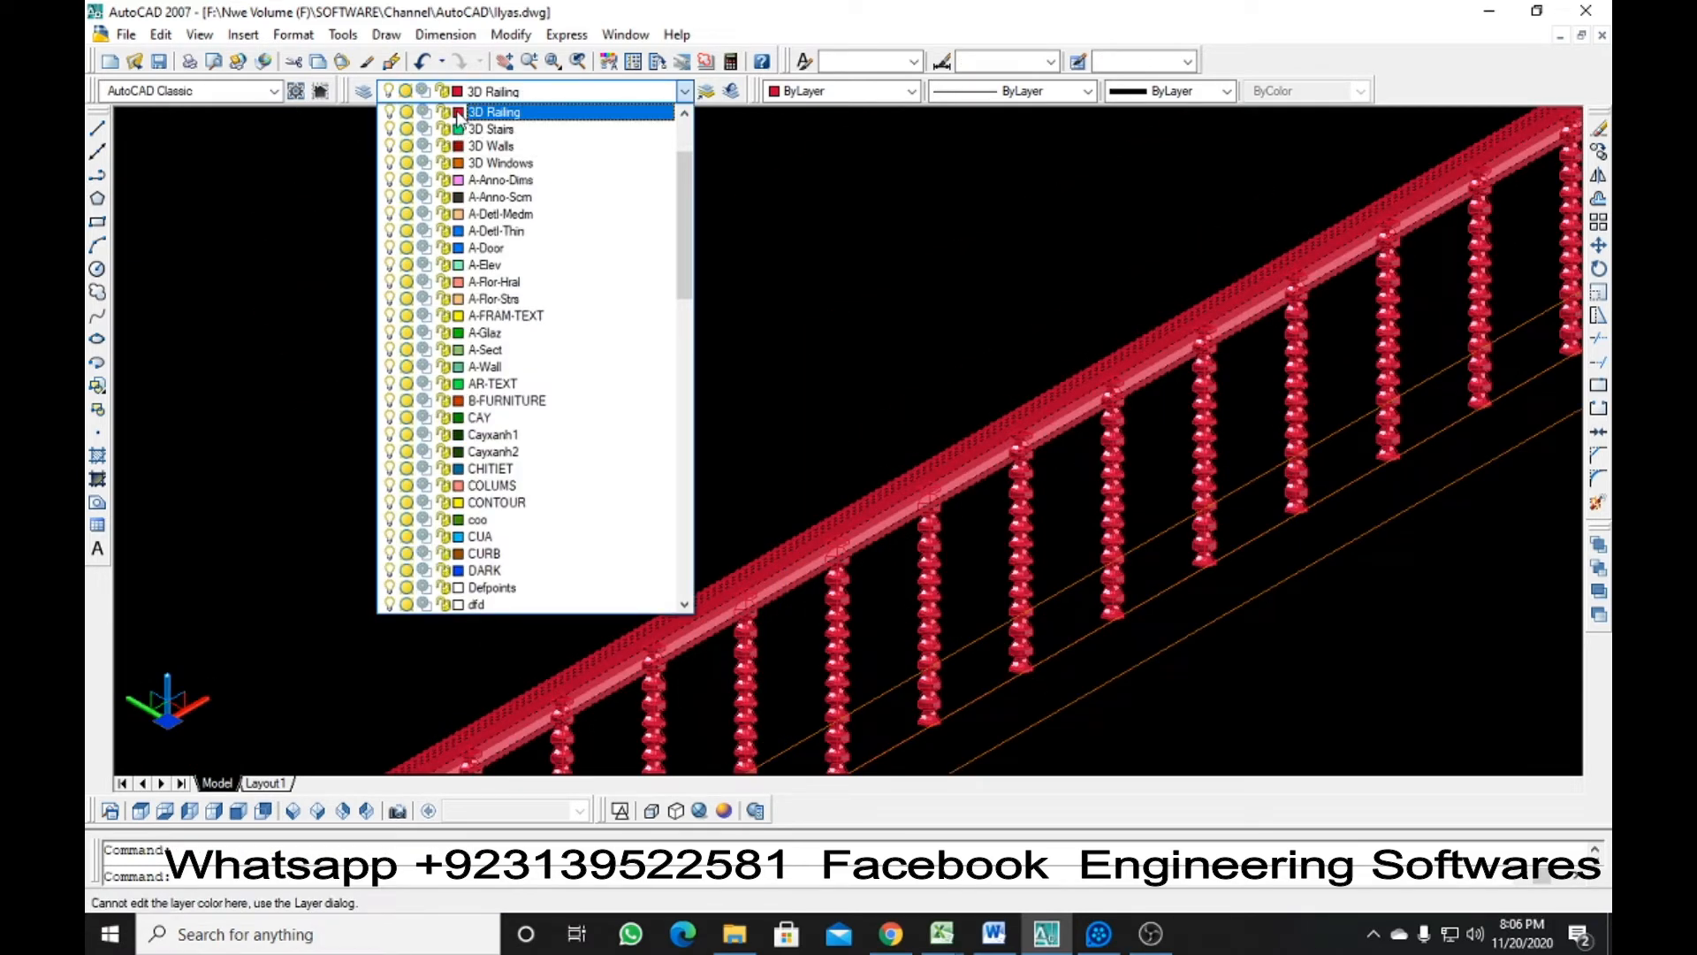
pyautogui.click(568, 122)
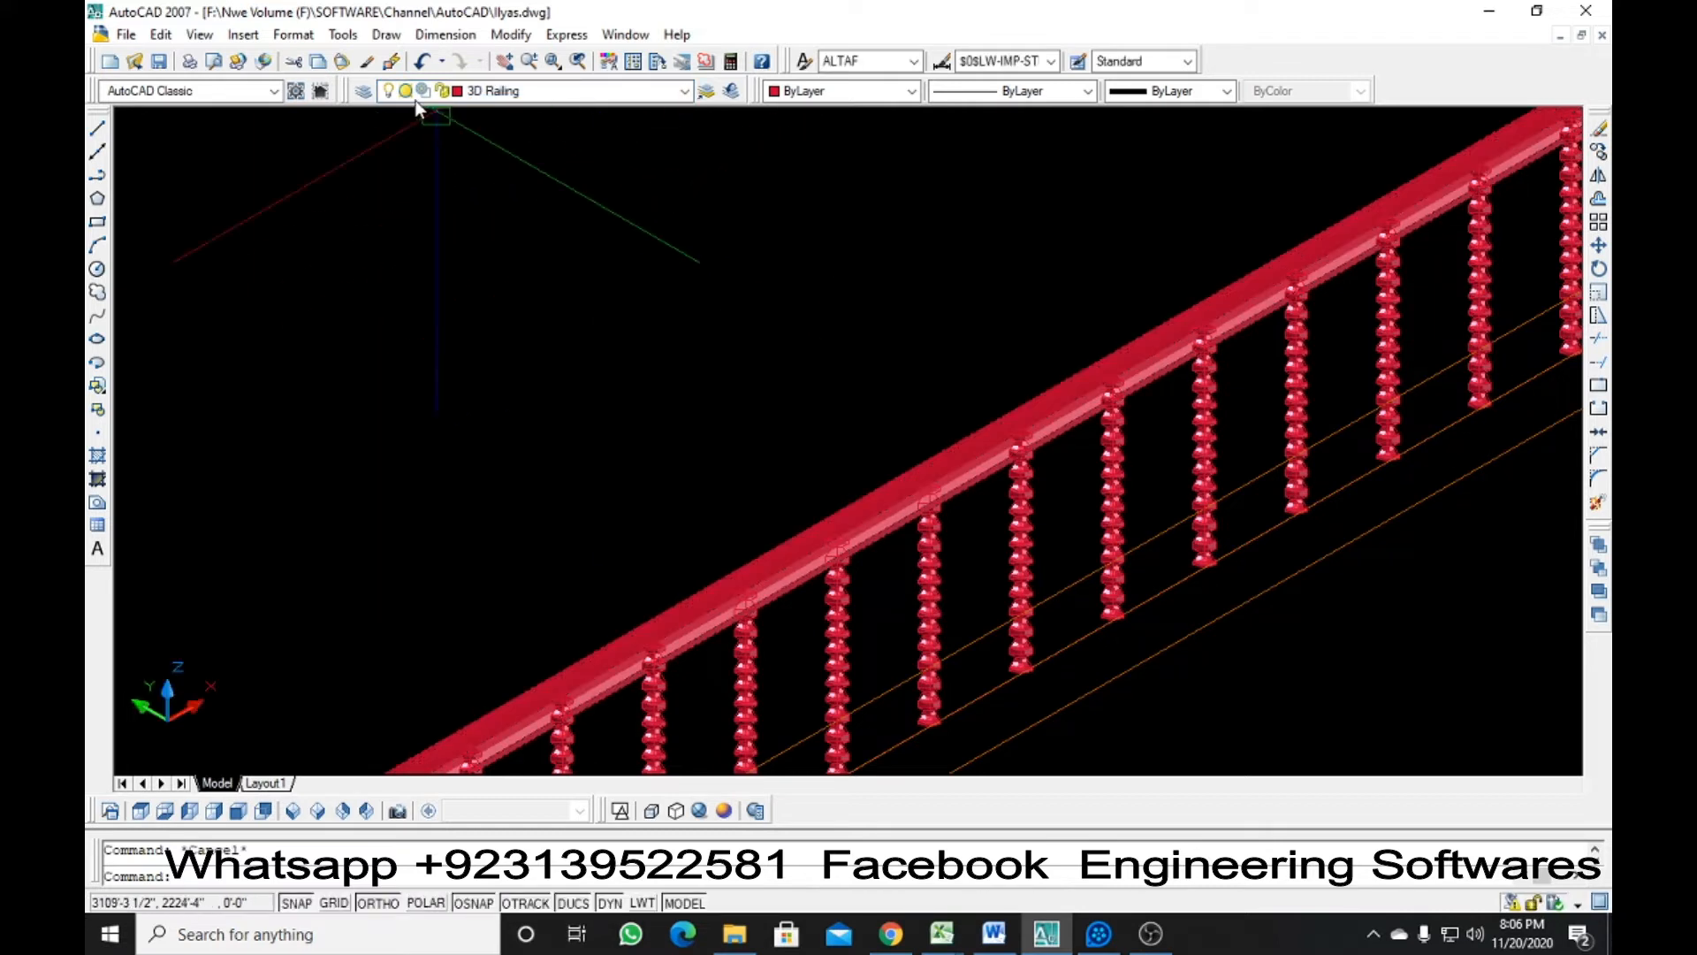
pyautogui.click(365, 92)
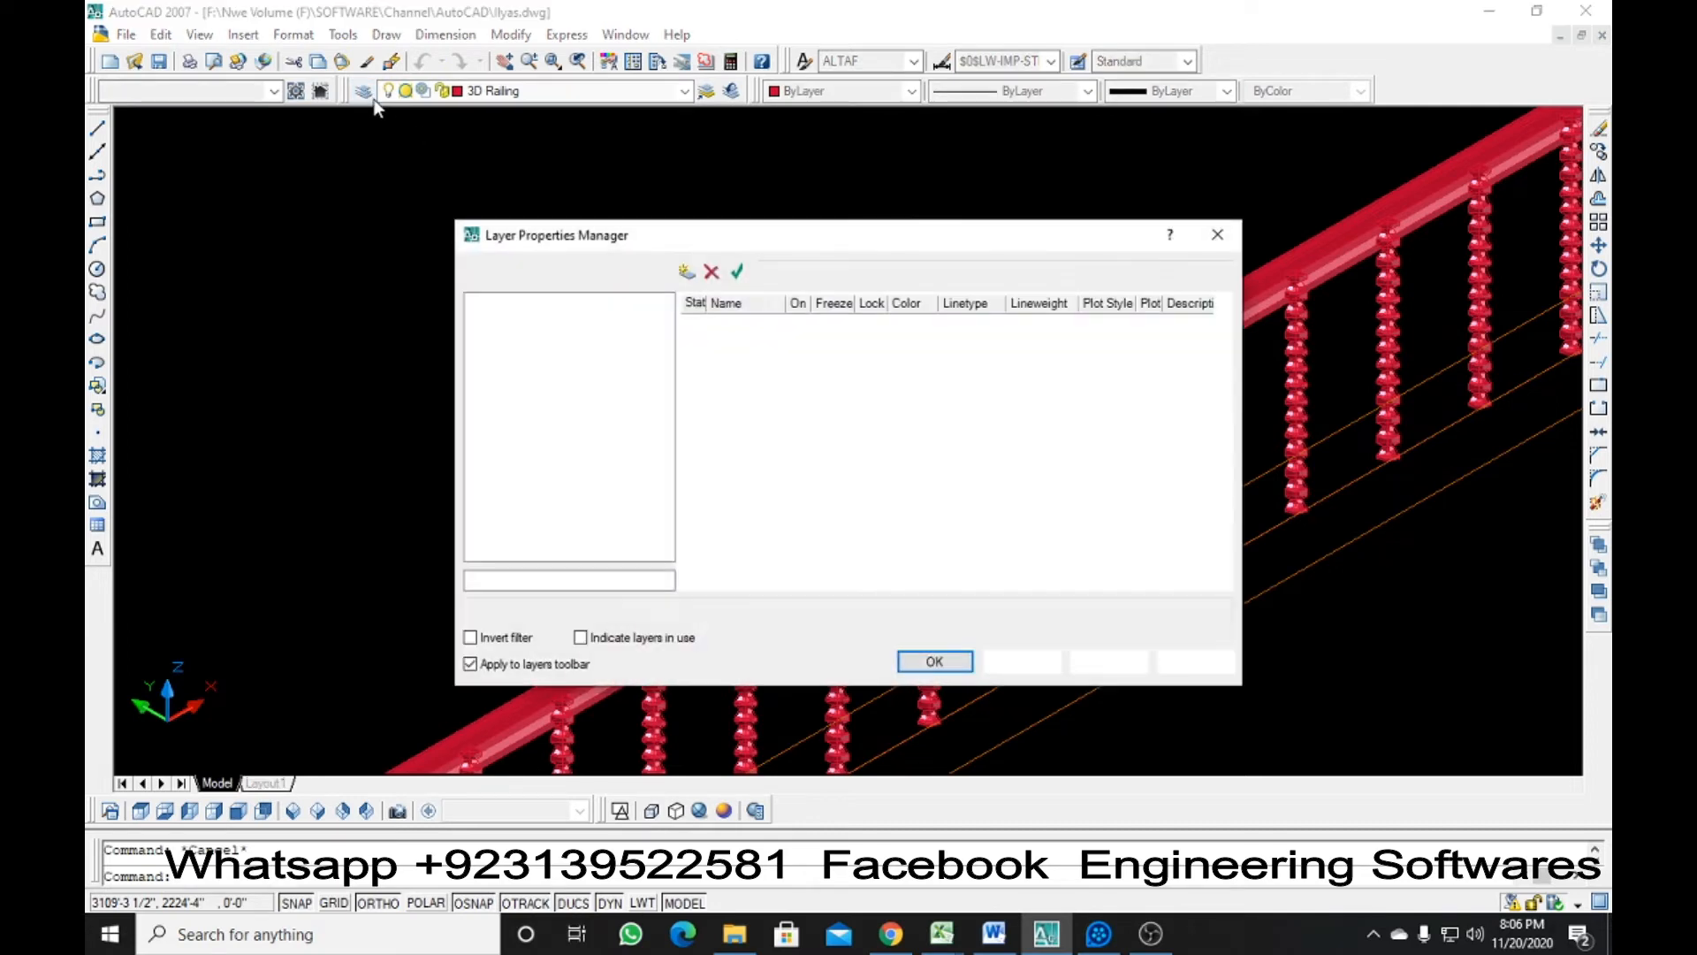
pyautogui.click(902, 426)
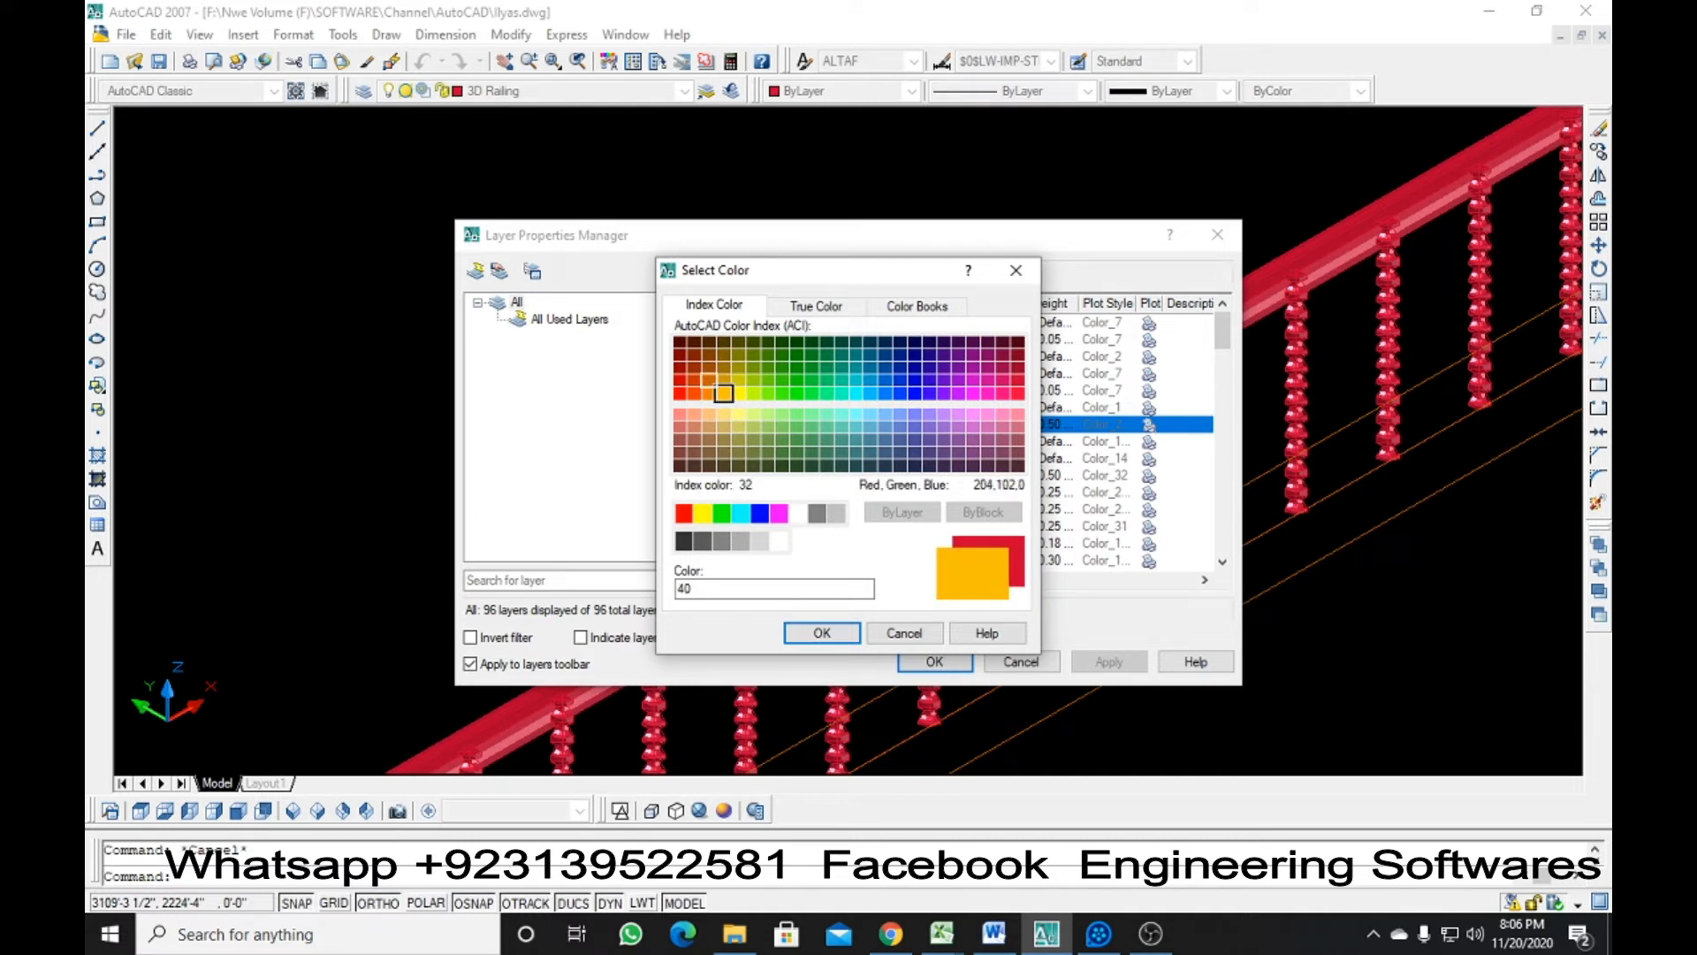
pyautogui.click(822, 634)
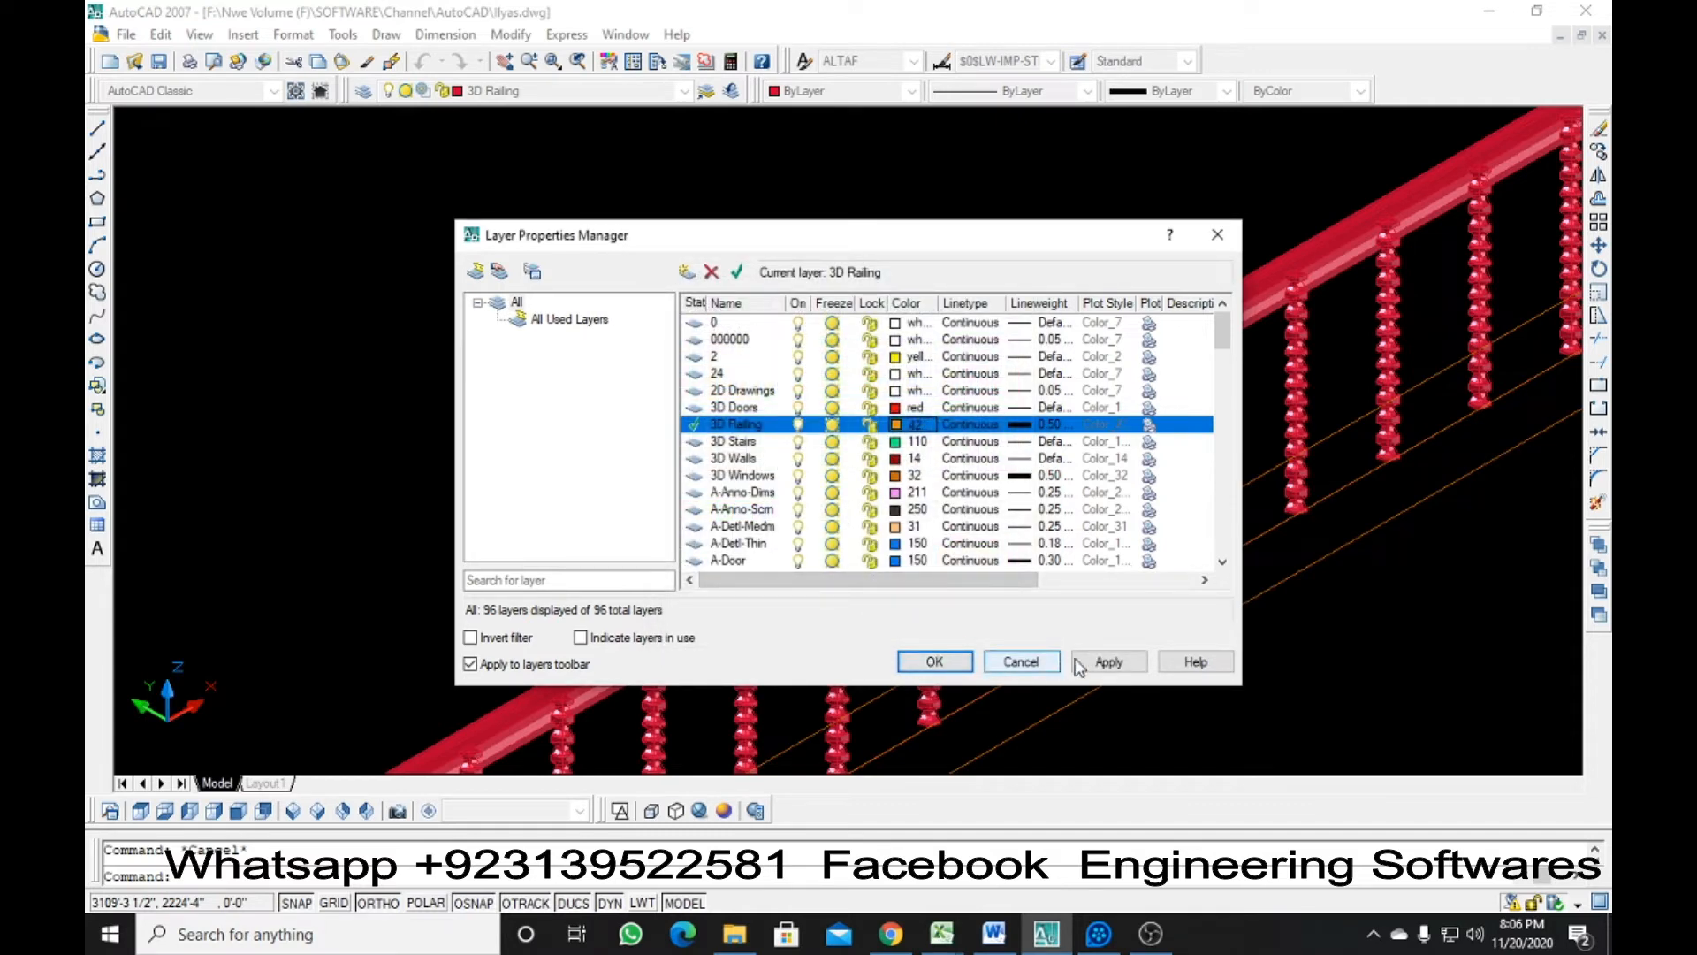
pyautogui.click(1079, 667)
pyautogui.click(934, 661)
# Select the entire railing assembly, including all handrail runs, balusters and base outlines around the full perimeter
pyautogui.scroll(-3, 638, 498)
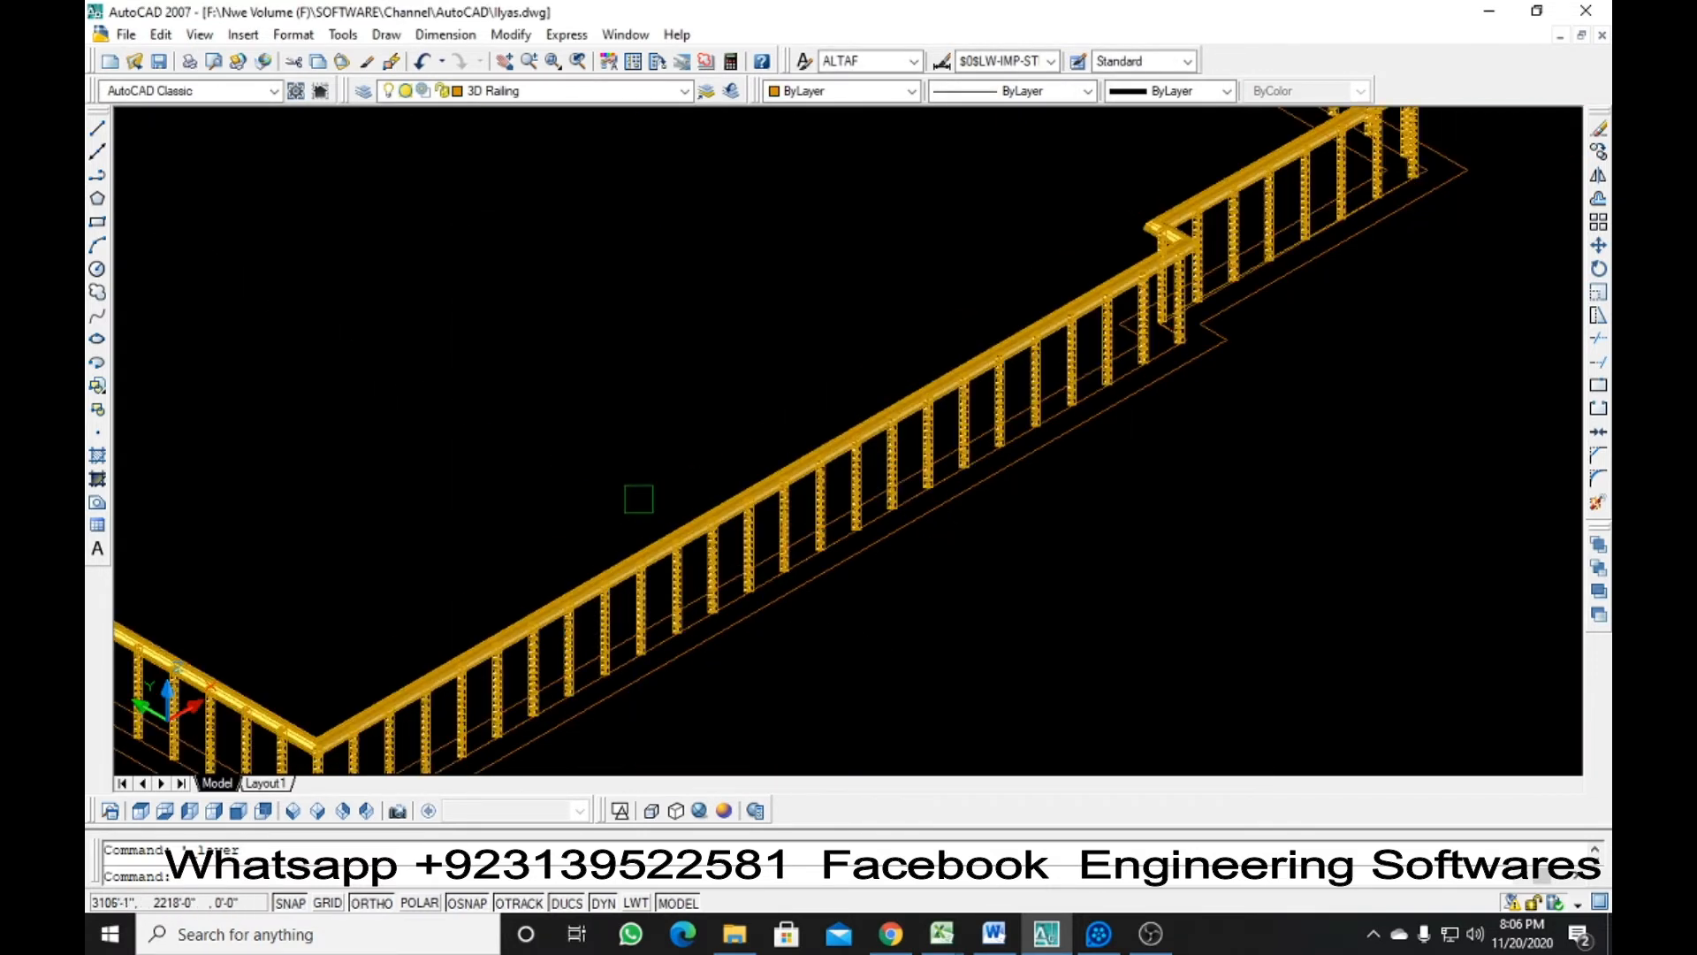
pyautogui.scroll(2, 812, 516)
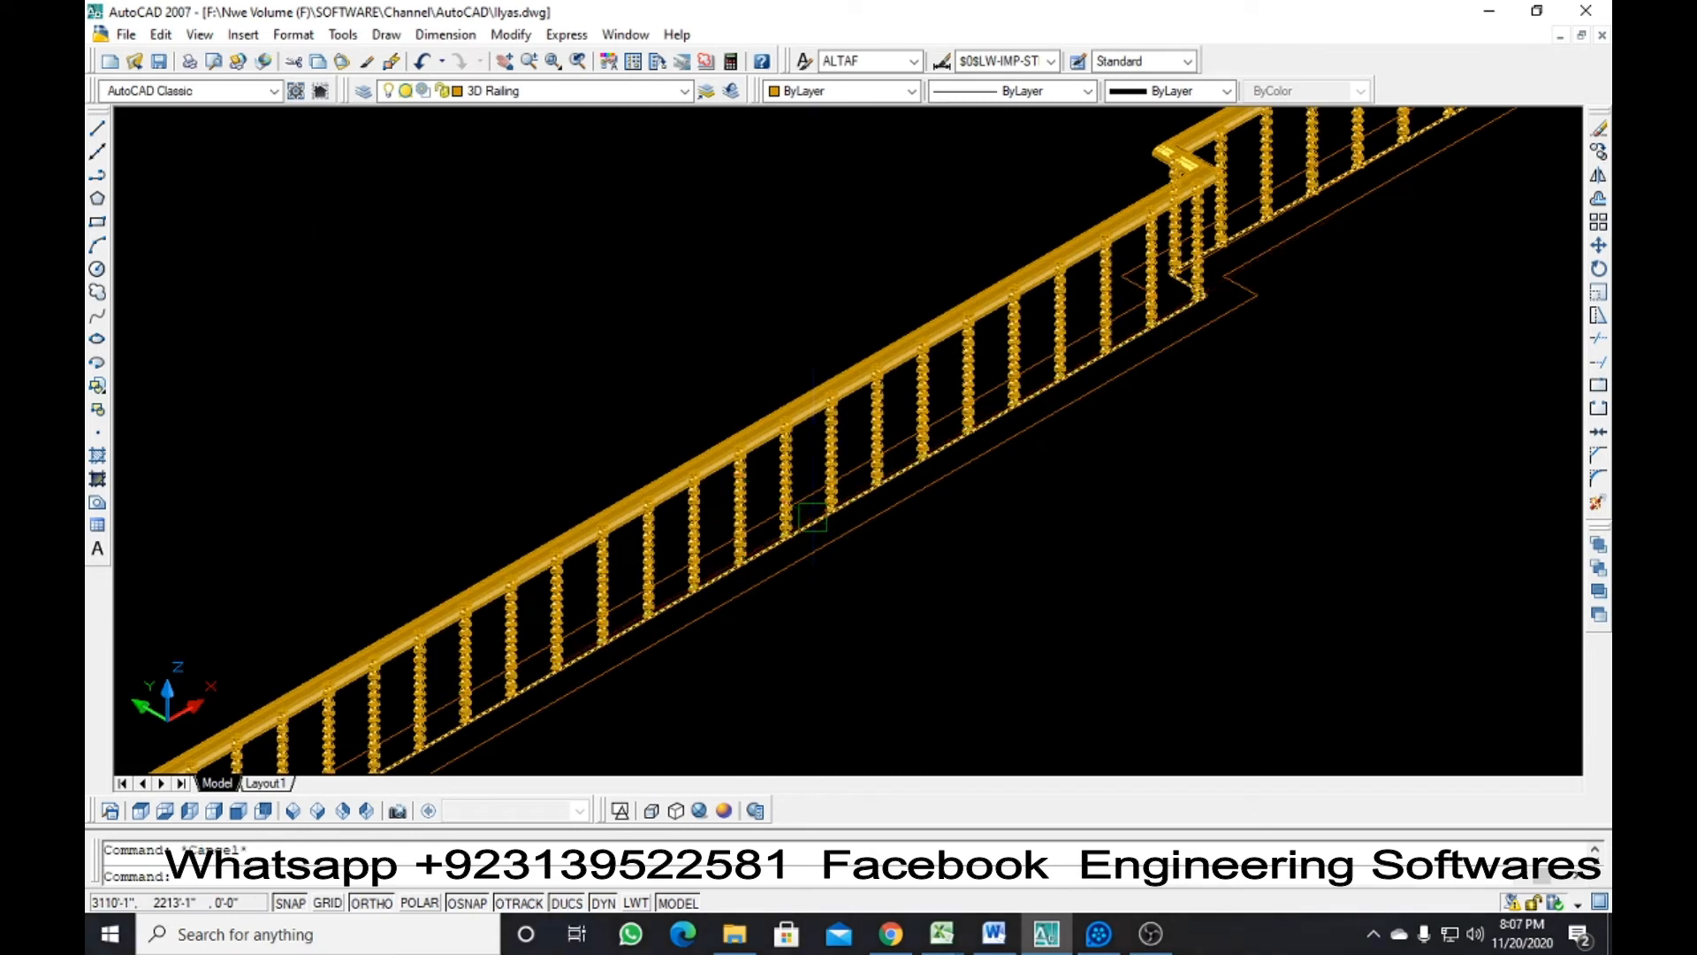
pyautogui.scroll(-4, 812, 516)
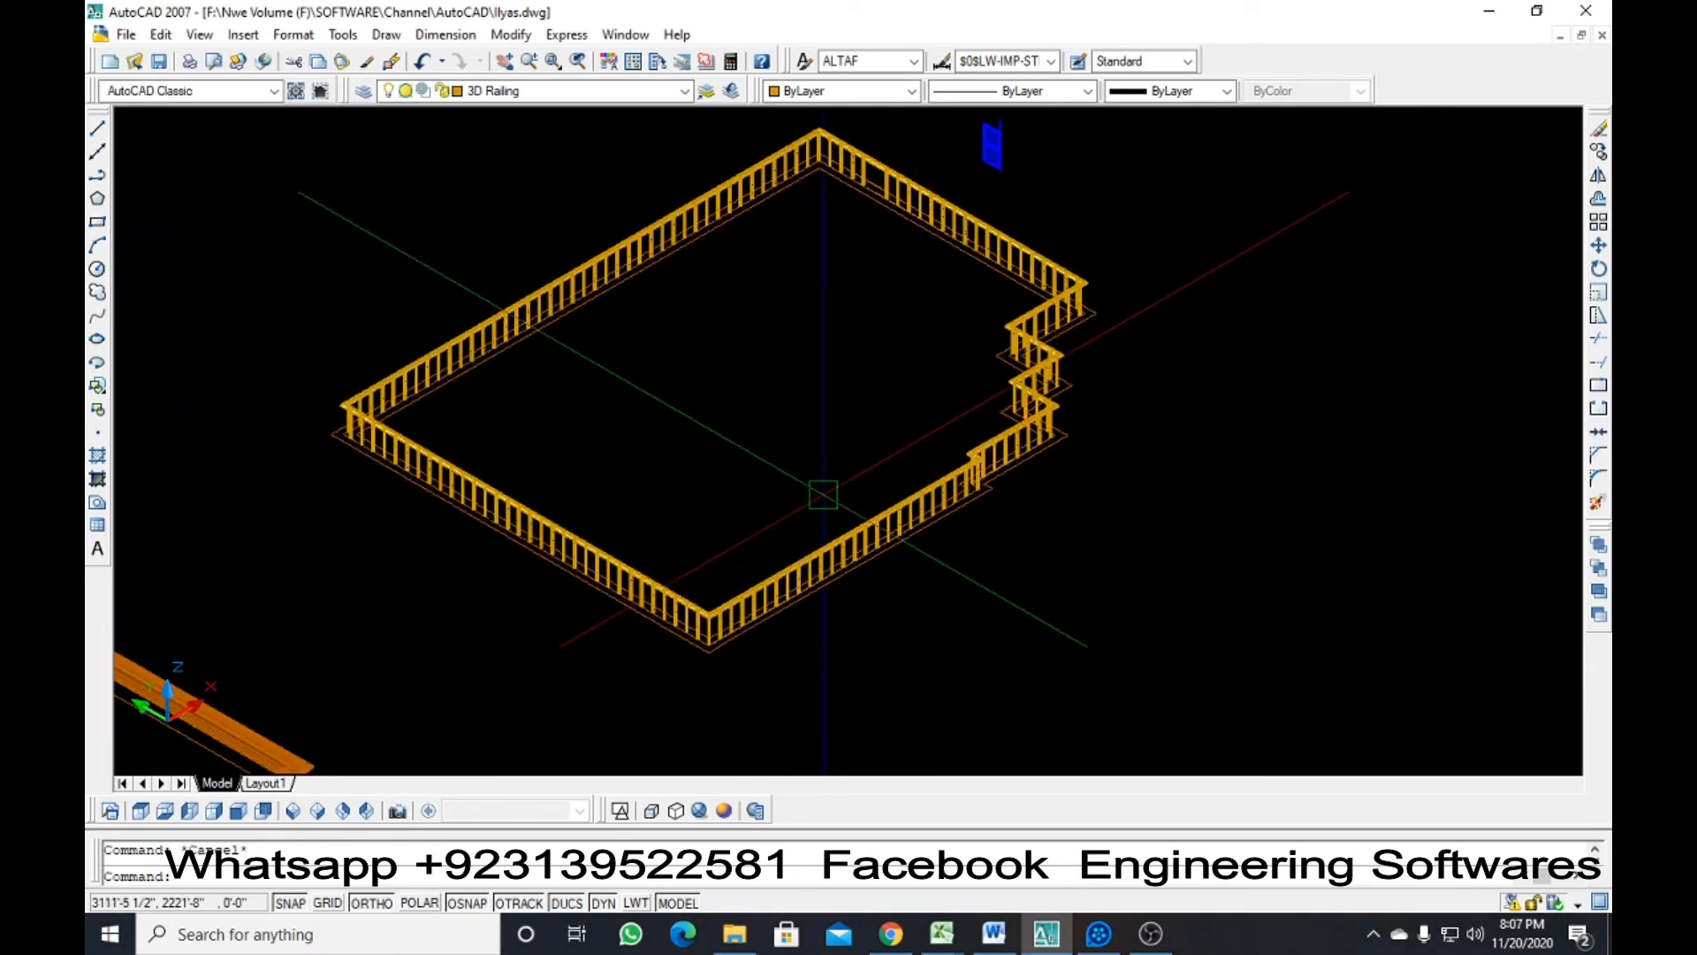
pyautogui.click(1101, 569)
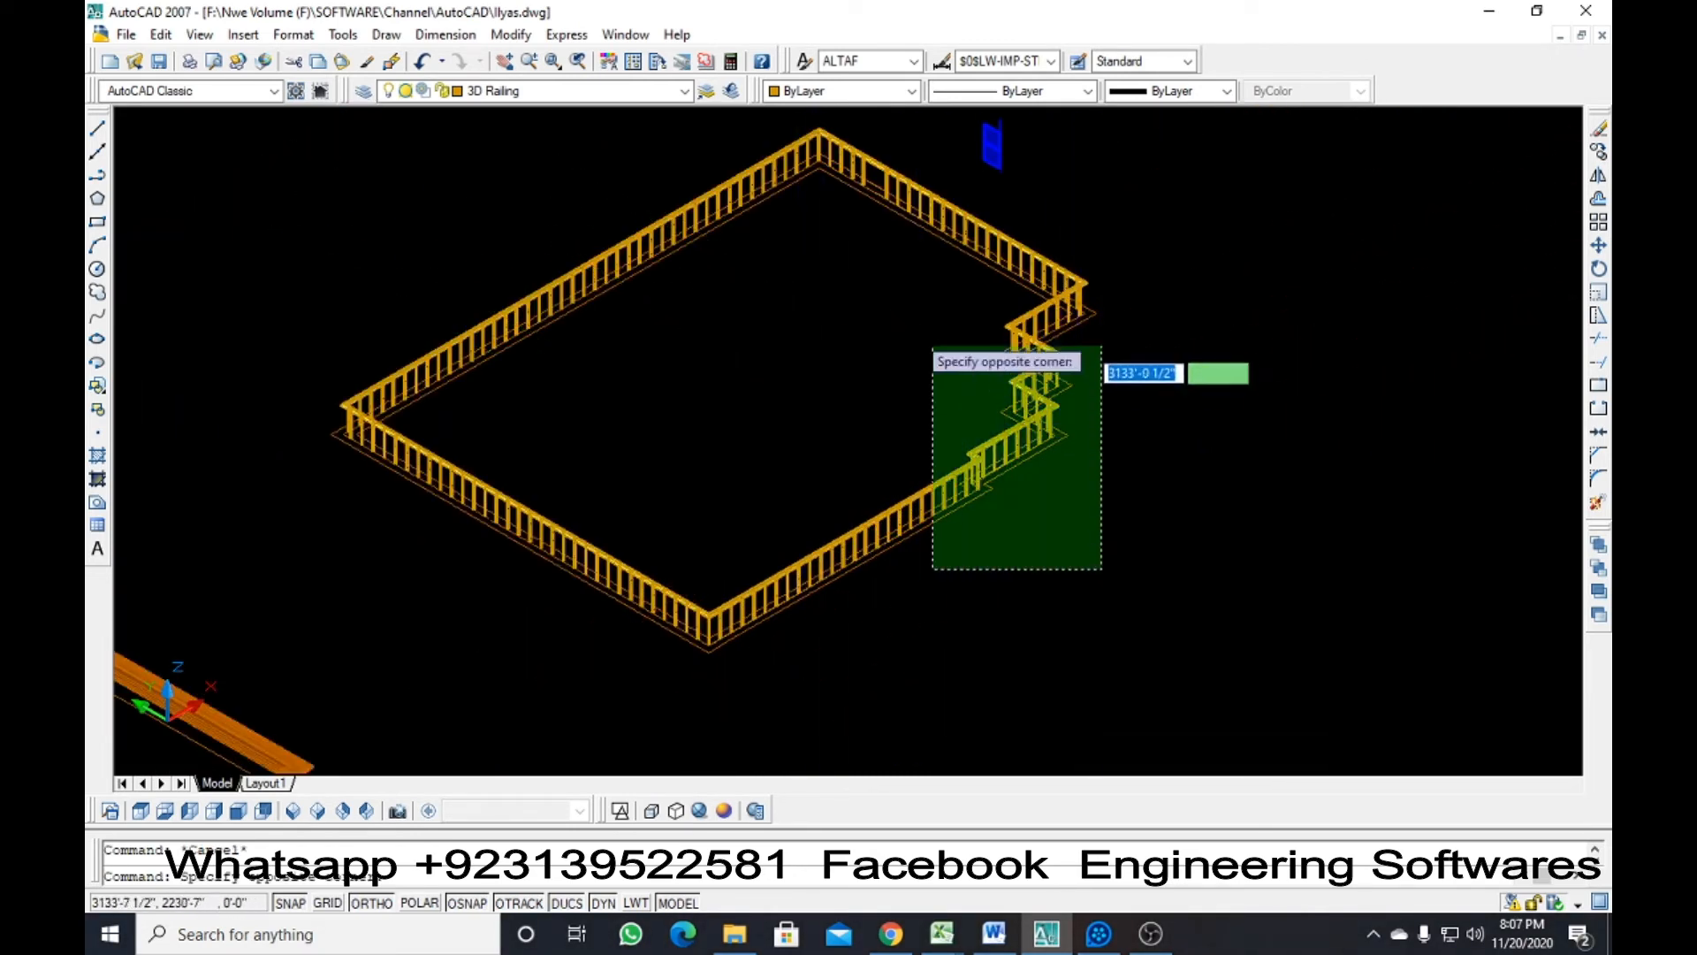
pyautogui.click(295, 263)
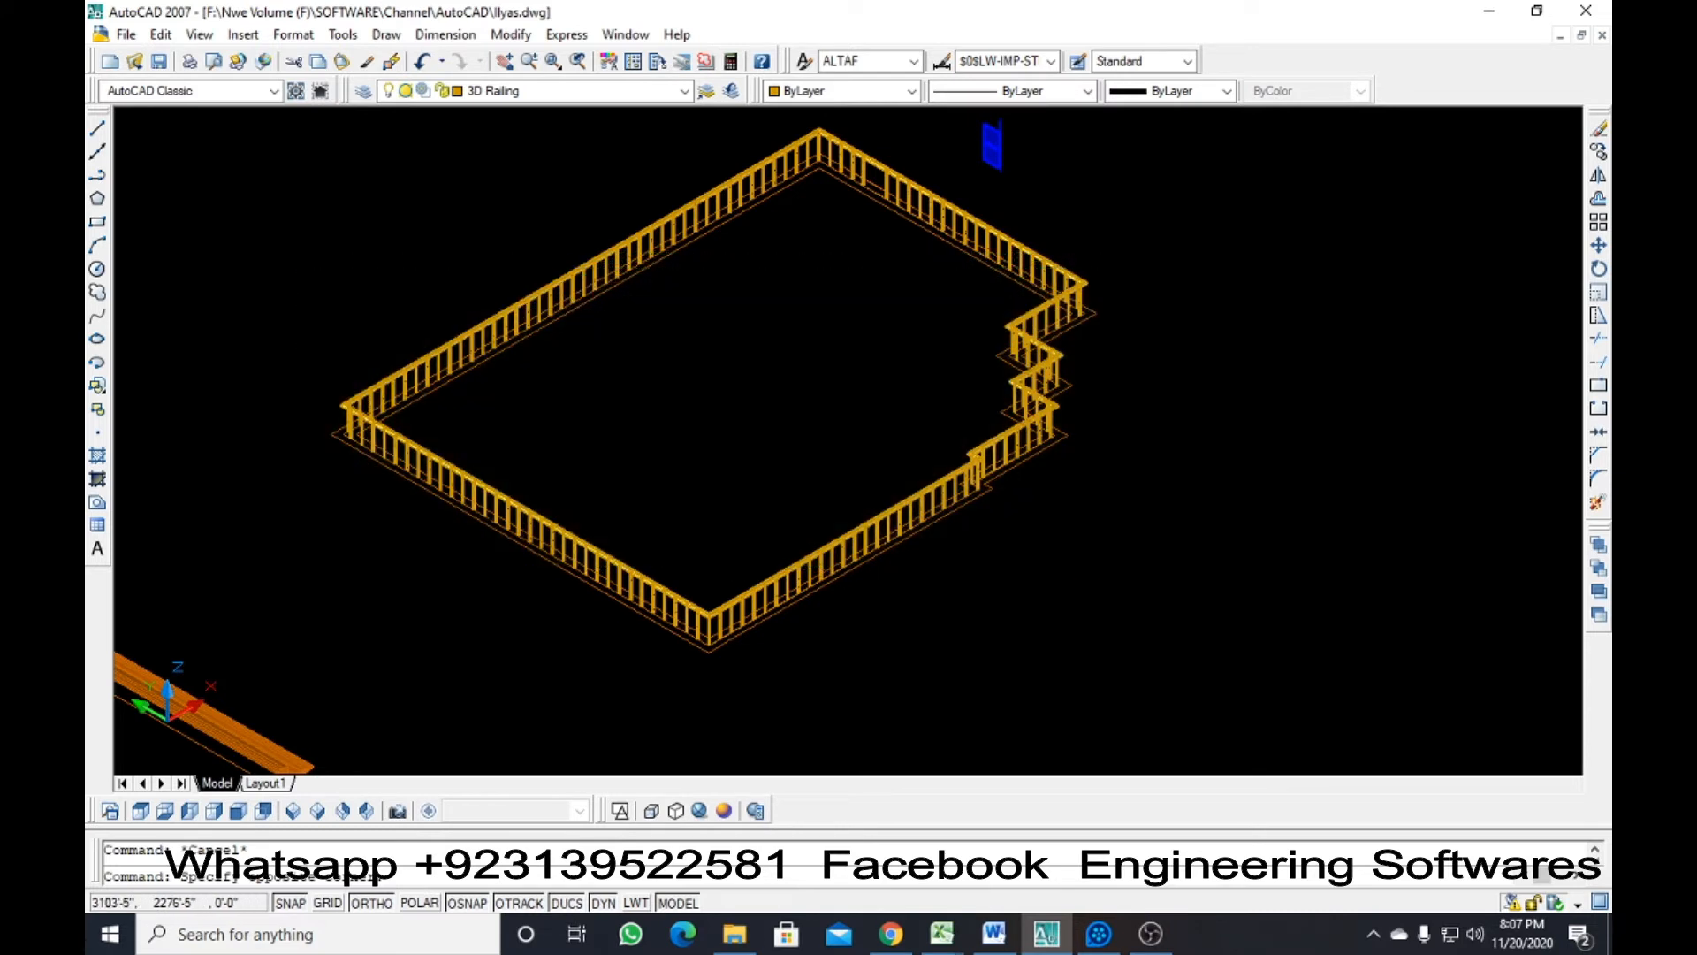
pyautogui.click(1078, 665)
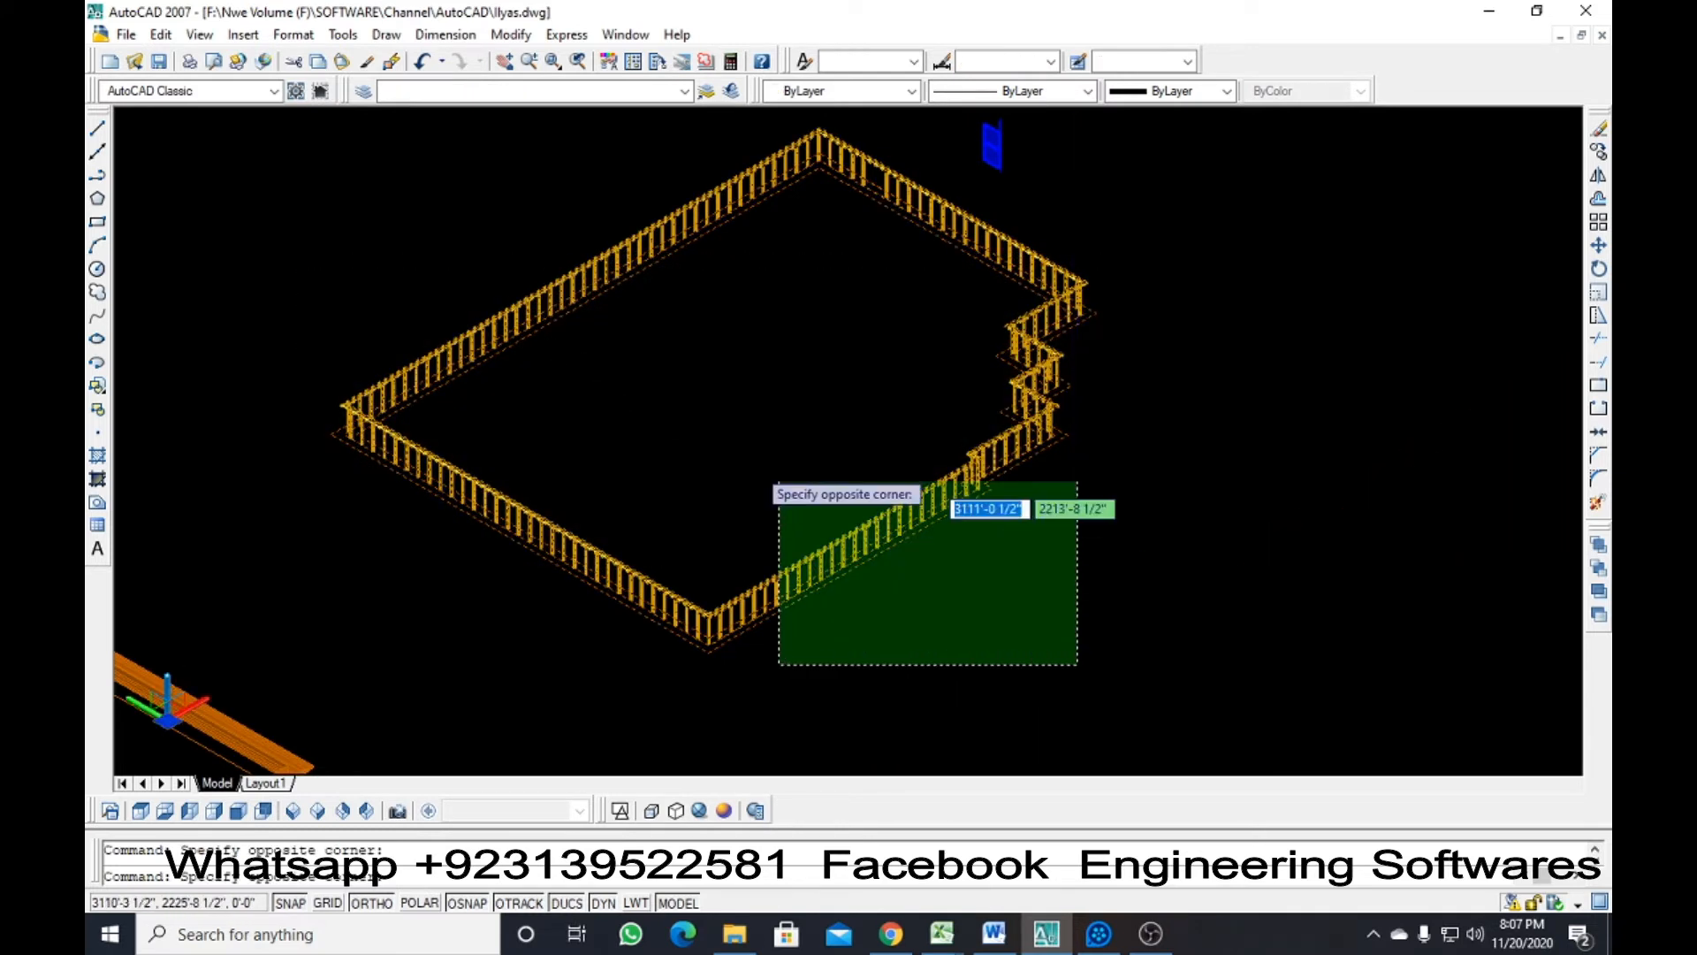
pyautogui.click(337, 270)
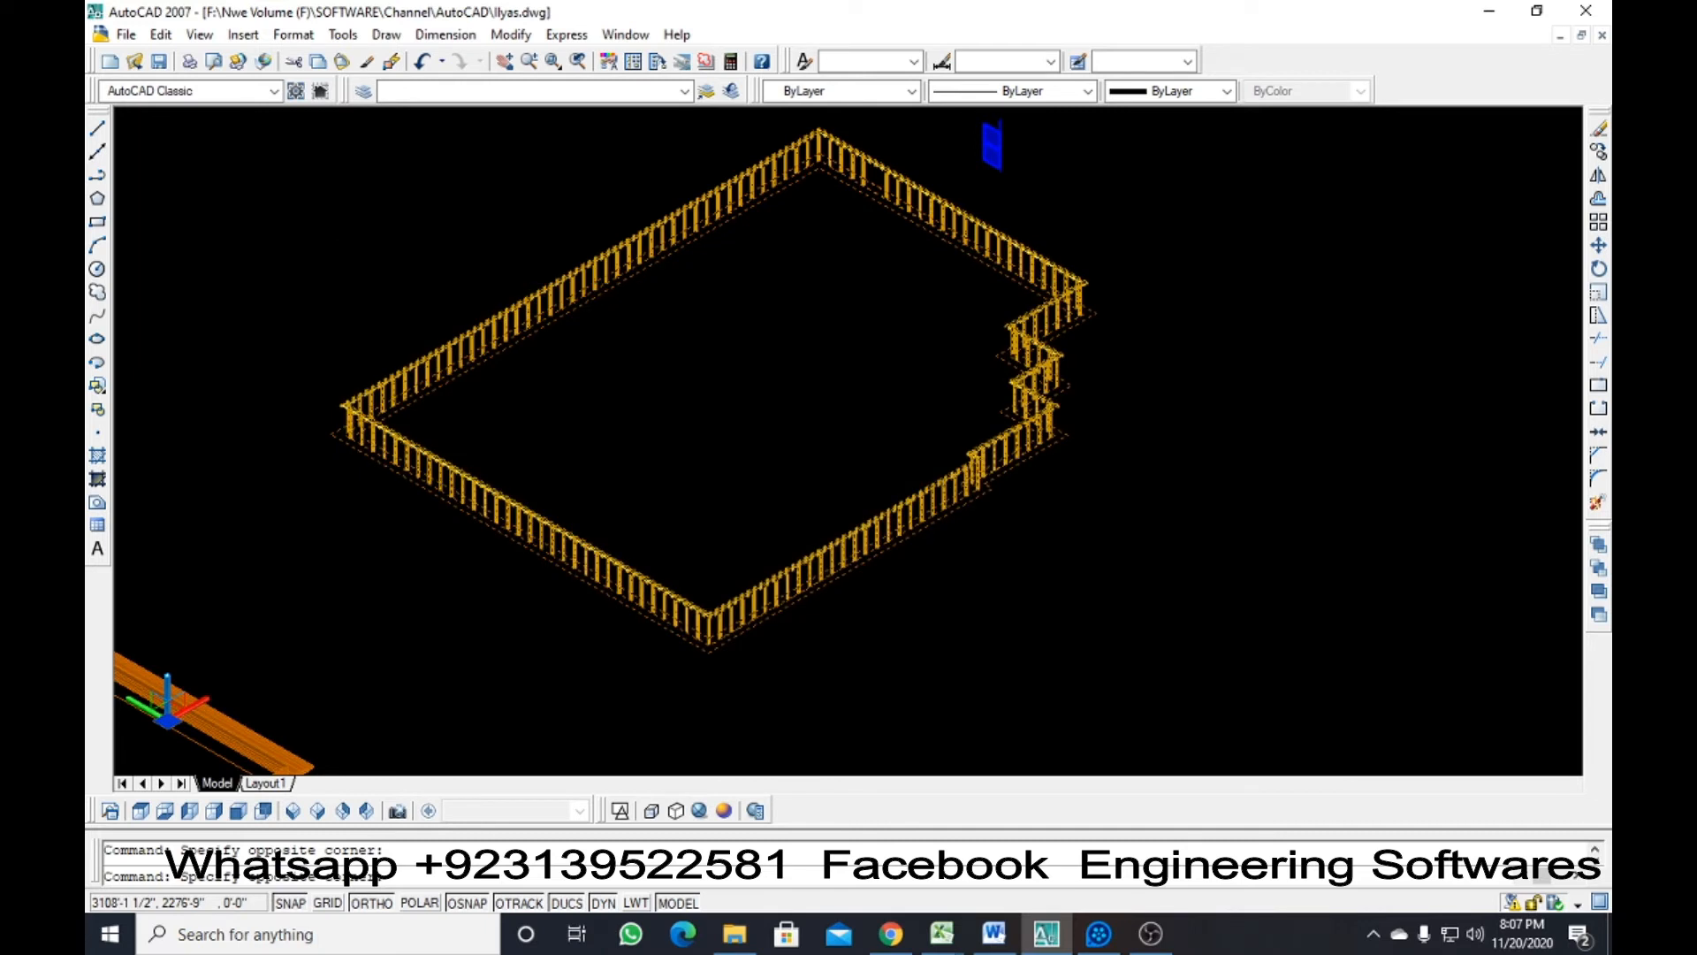
pyautogui.moveTo(825, 380)
pyautogui.mouseDown(button='middle')
pyautogui.moveTo(807, 478)
pyautogui.moveTo(883, 375)
pyautogui.mouseUp(button='middle')
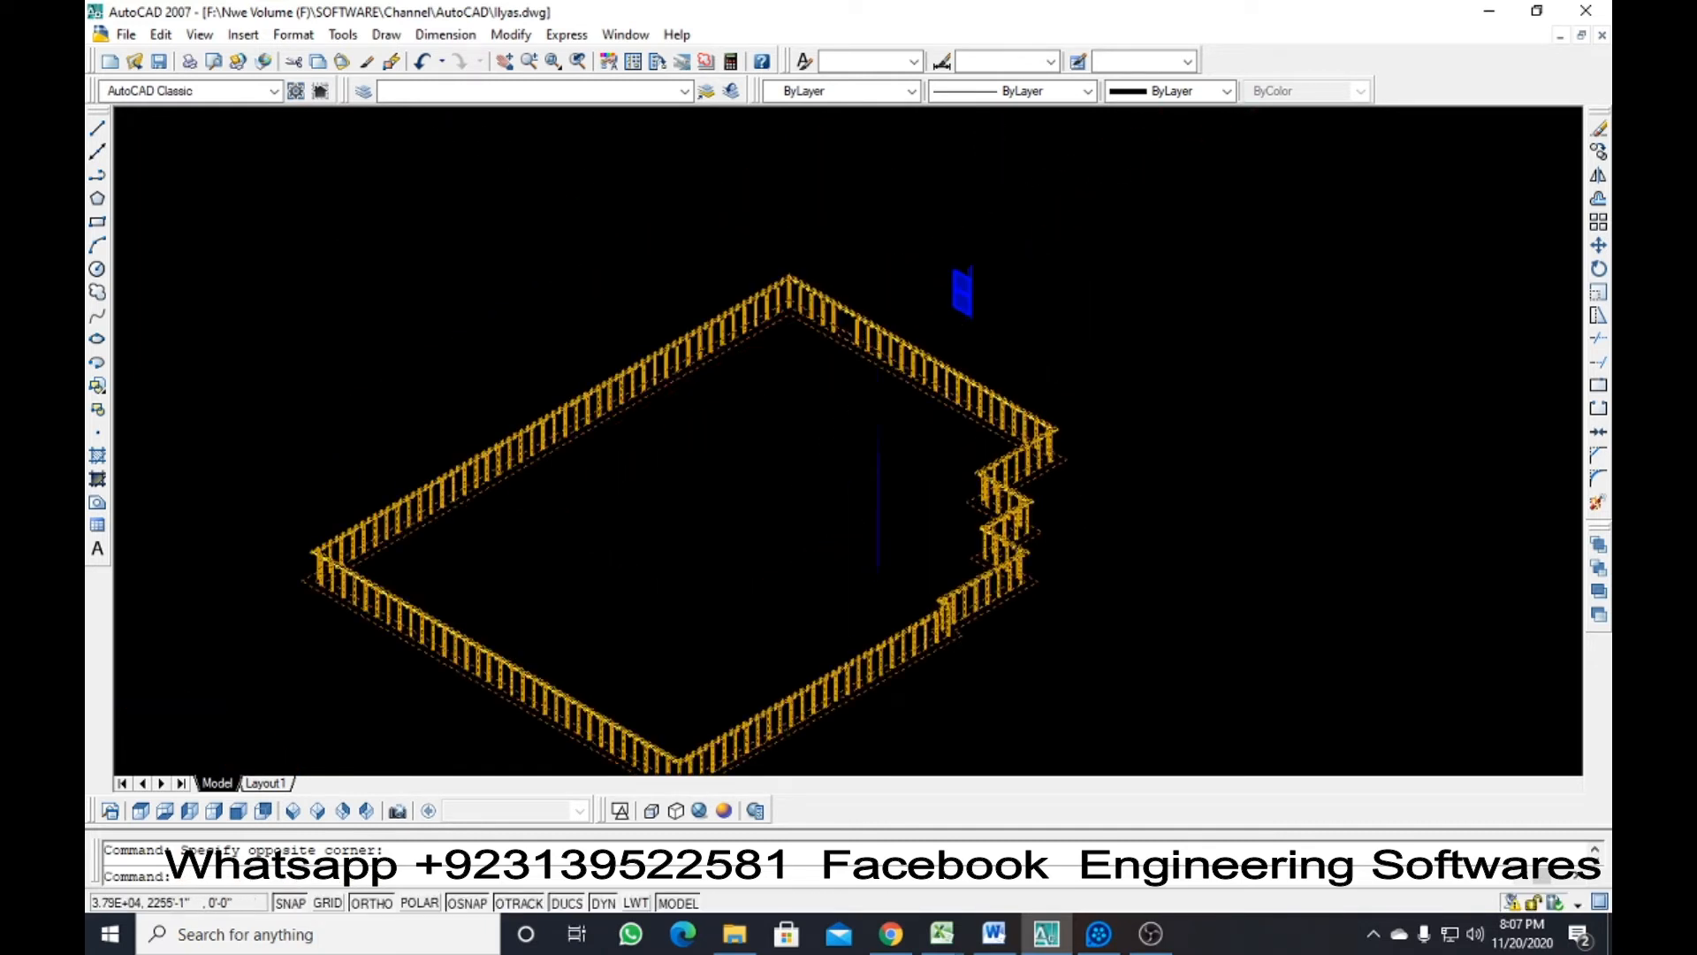
pyautogui.click(925, 222)
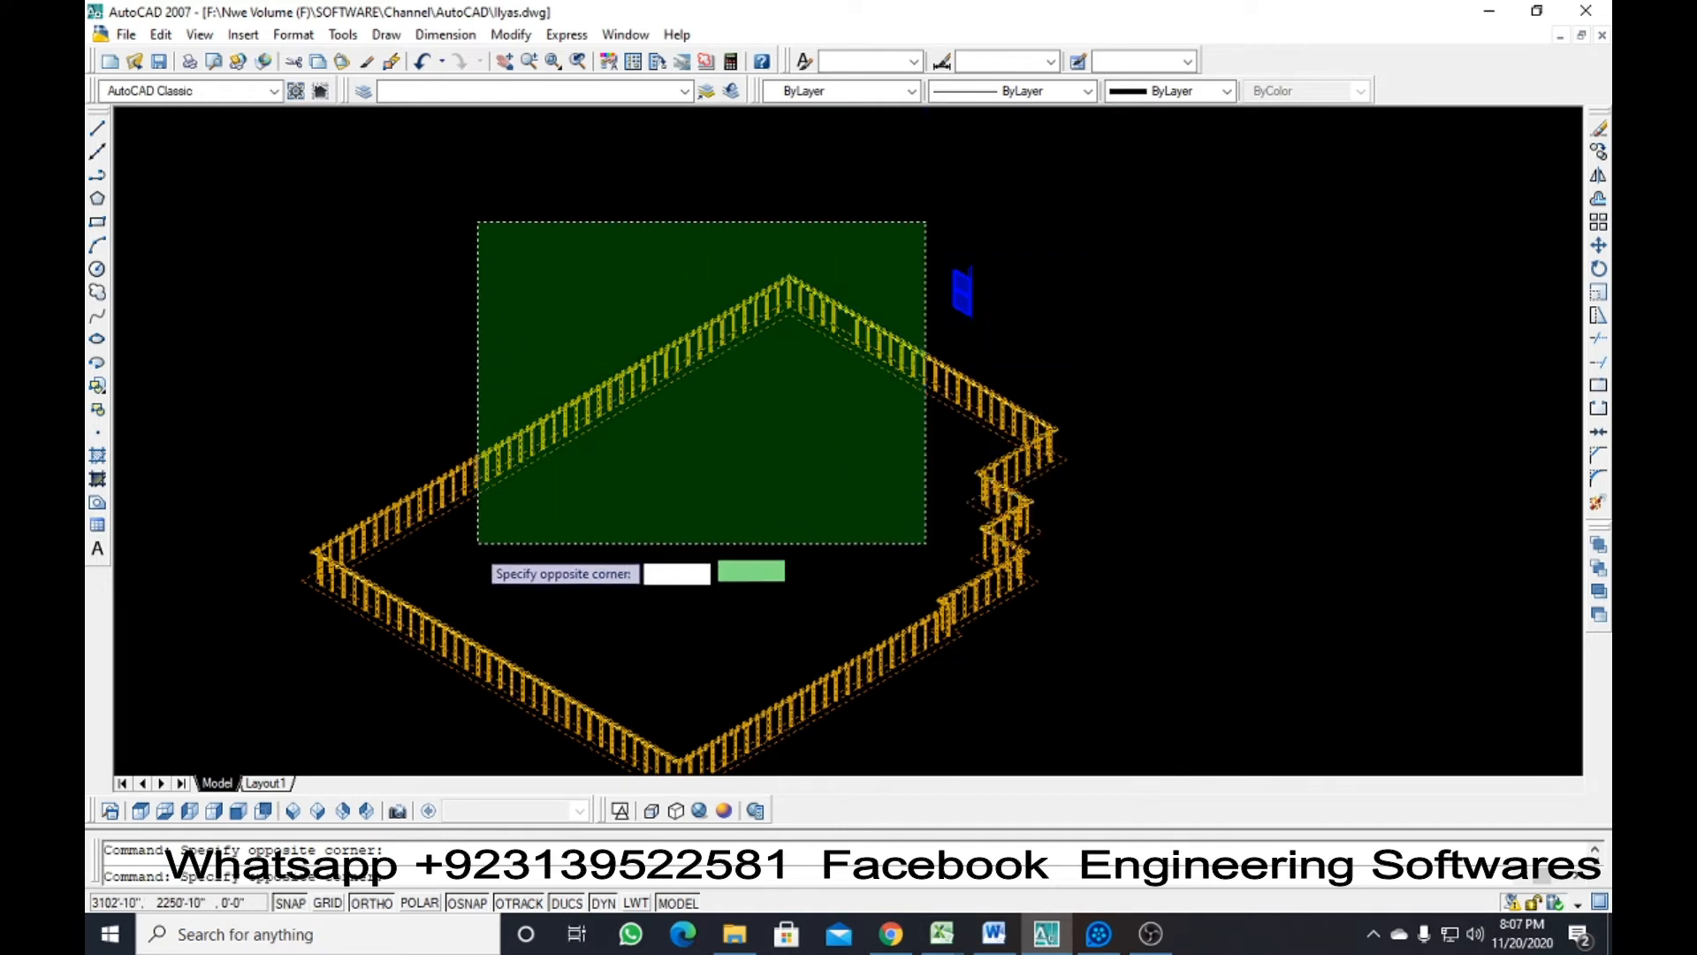
pyautogui.click(447, 586)
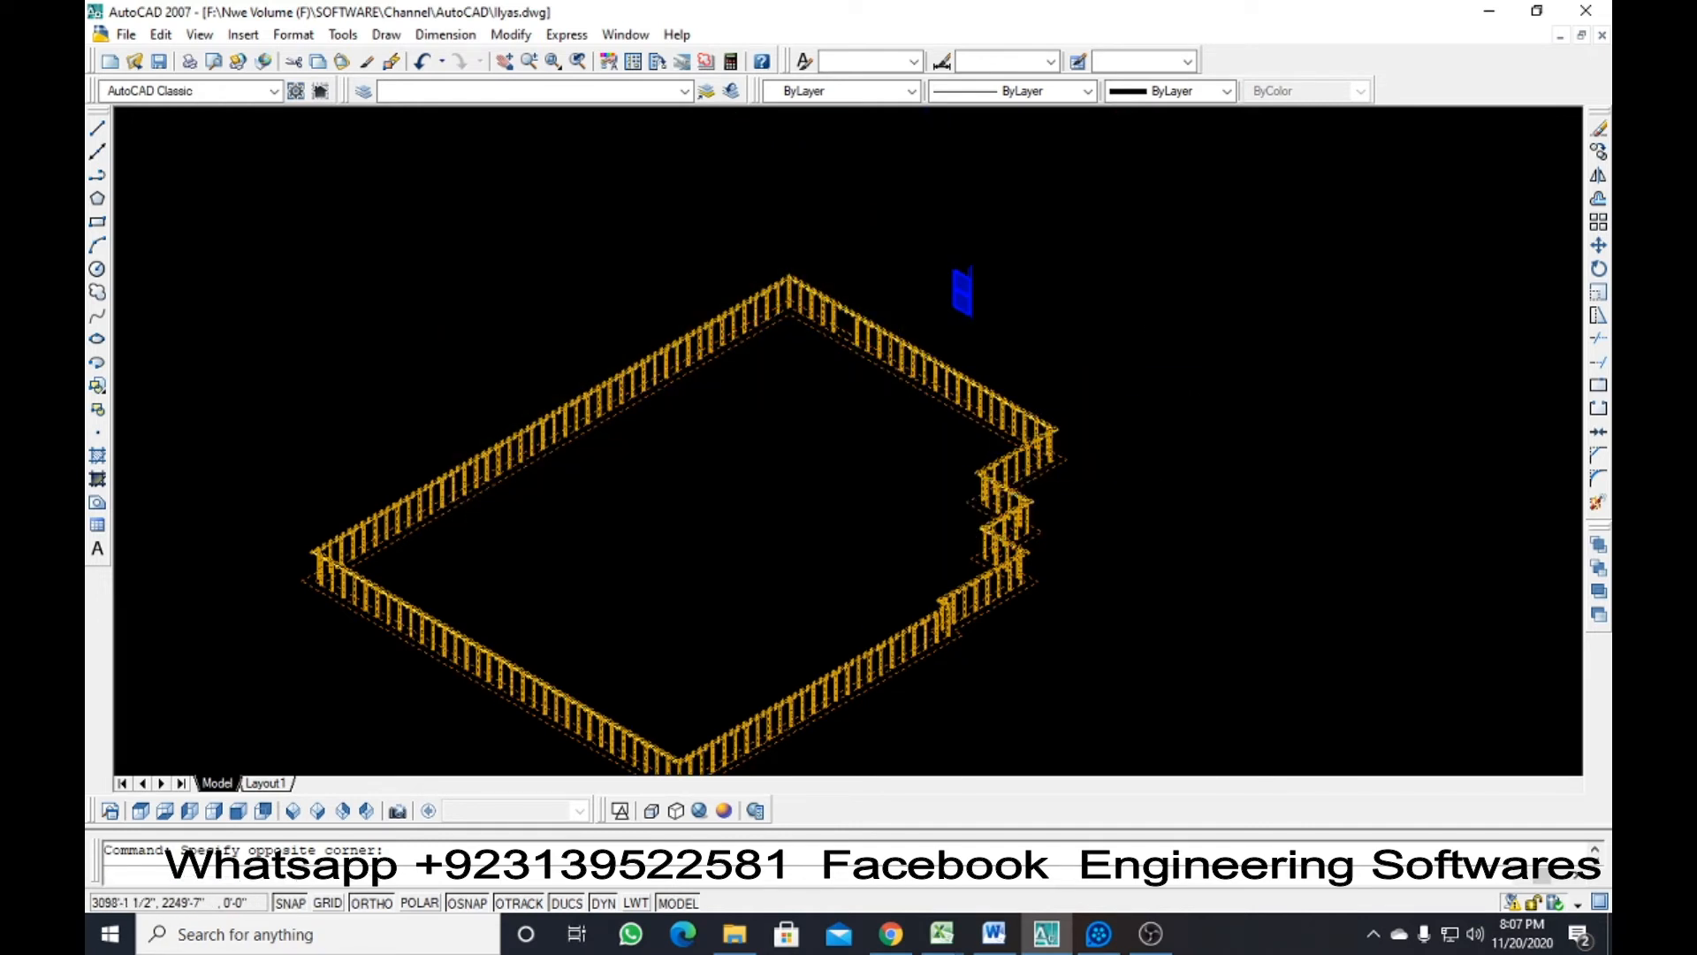
pyautogui.scroll(3, 931, 344)
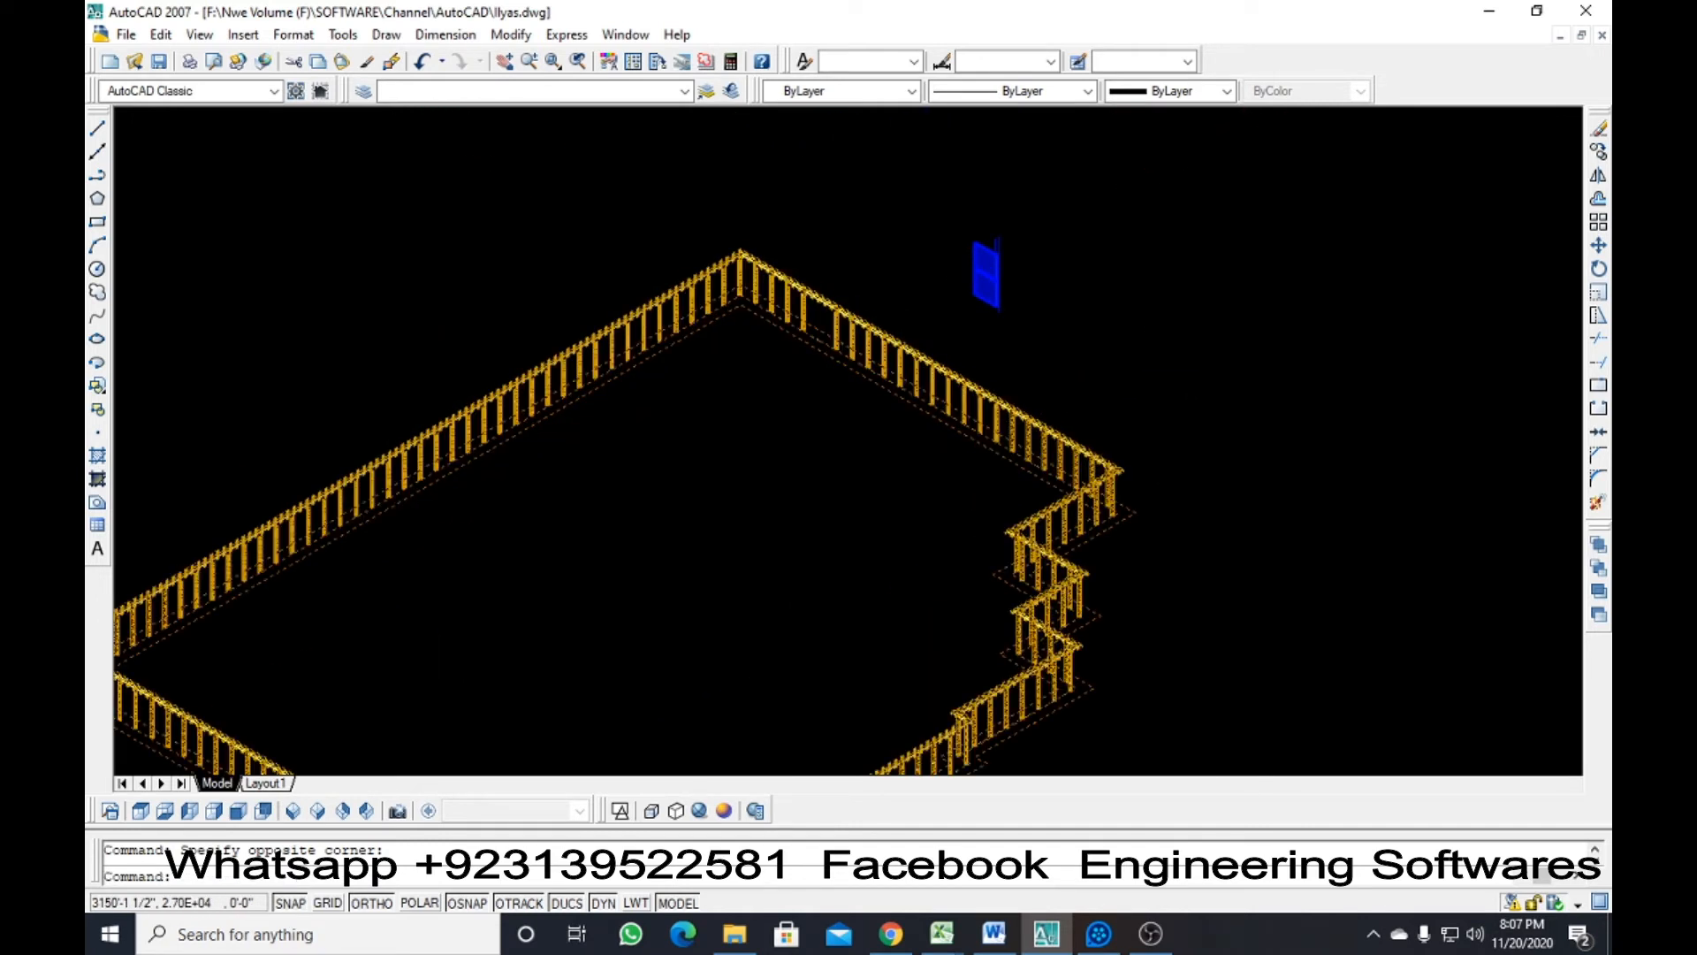
pyautogui.click(1207, 362)
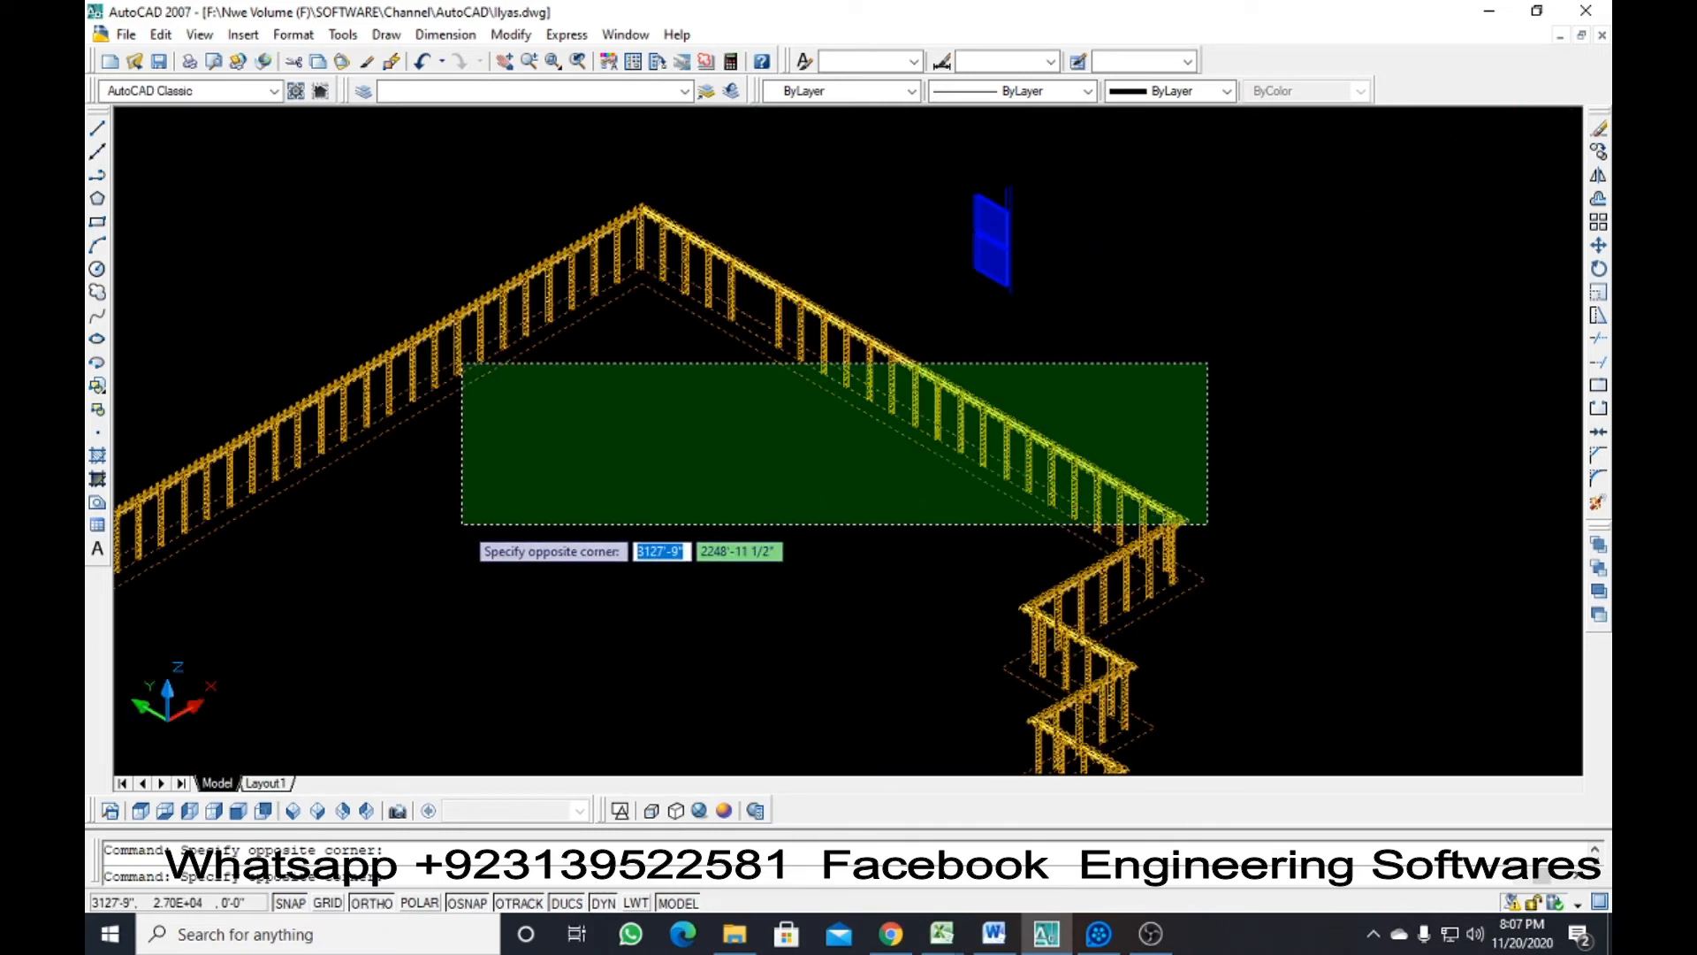
pyautogui.click(458, 525)
# Move the selected railing from the front corner of its base outline to the matching front corner on the house roof slab
pyautogui.scroll(-2, 782, 387)
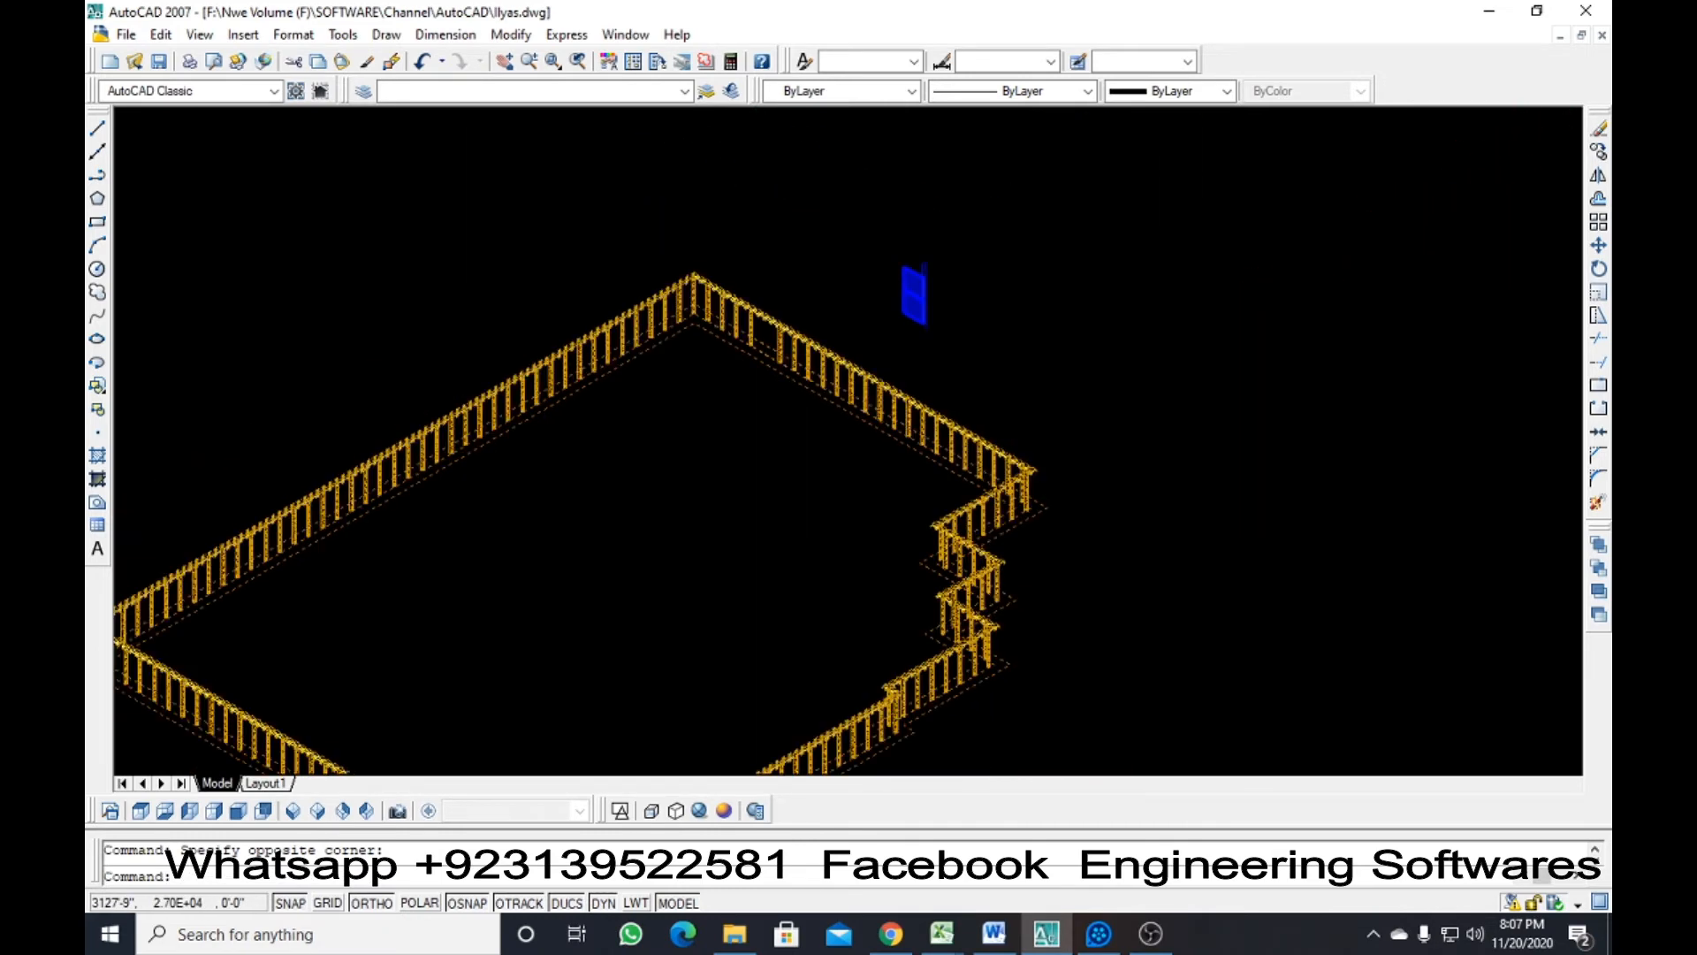
pyautogui.scroll(-2, 949, 405)
pyautogui.moveTo(732, 472); pyautogui.dragTo(733, 395, button='middle')
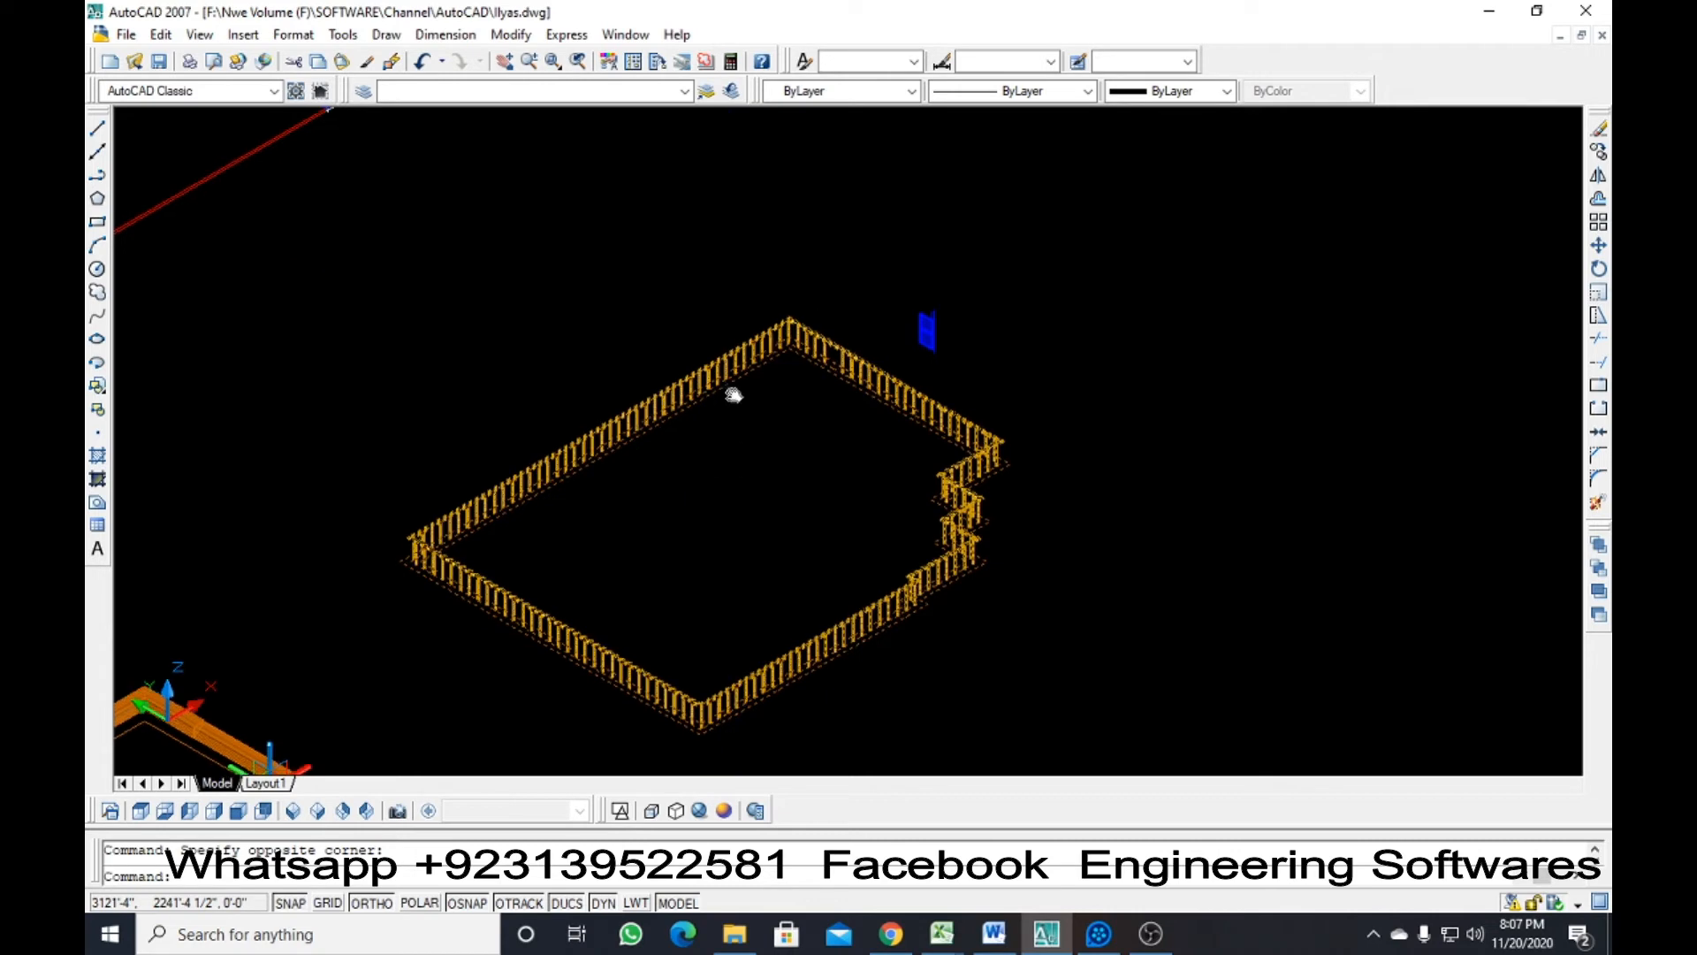
pyautogui.moveTo(731, 559); pyautogui.dragTo(738, 453, button='middle')
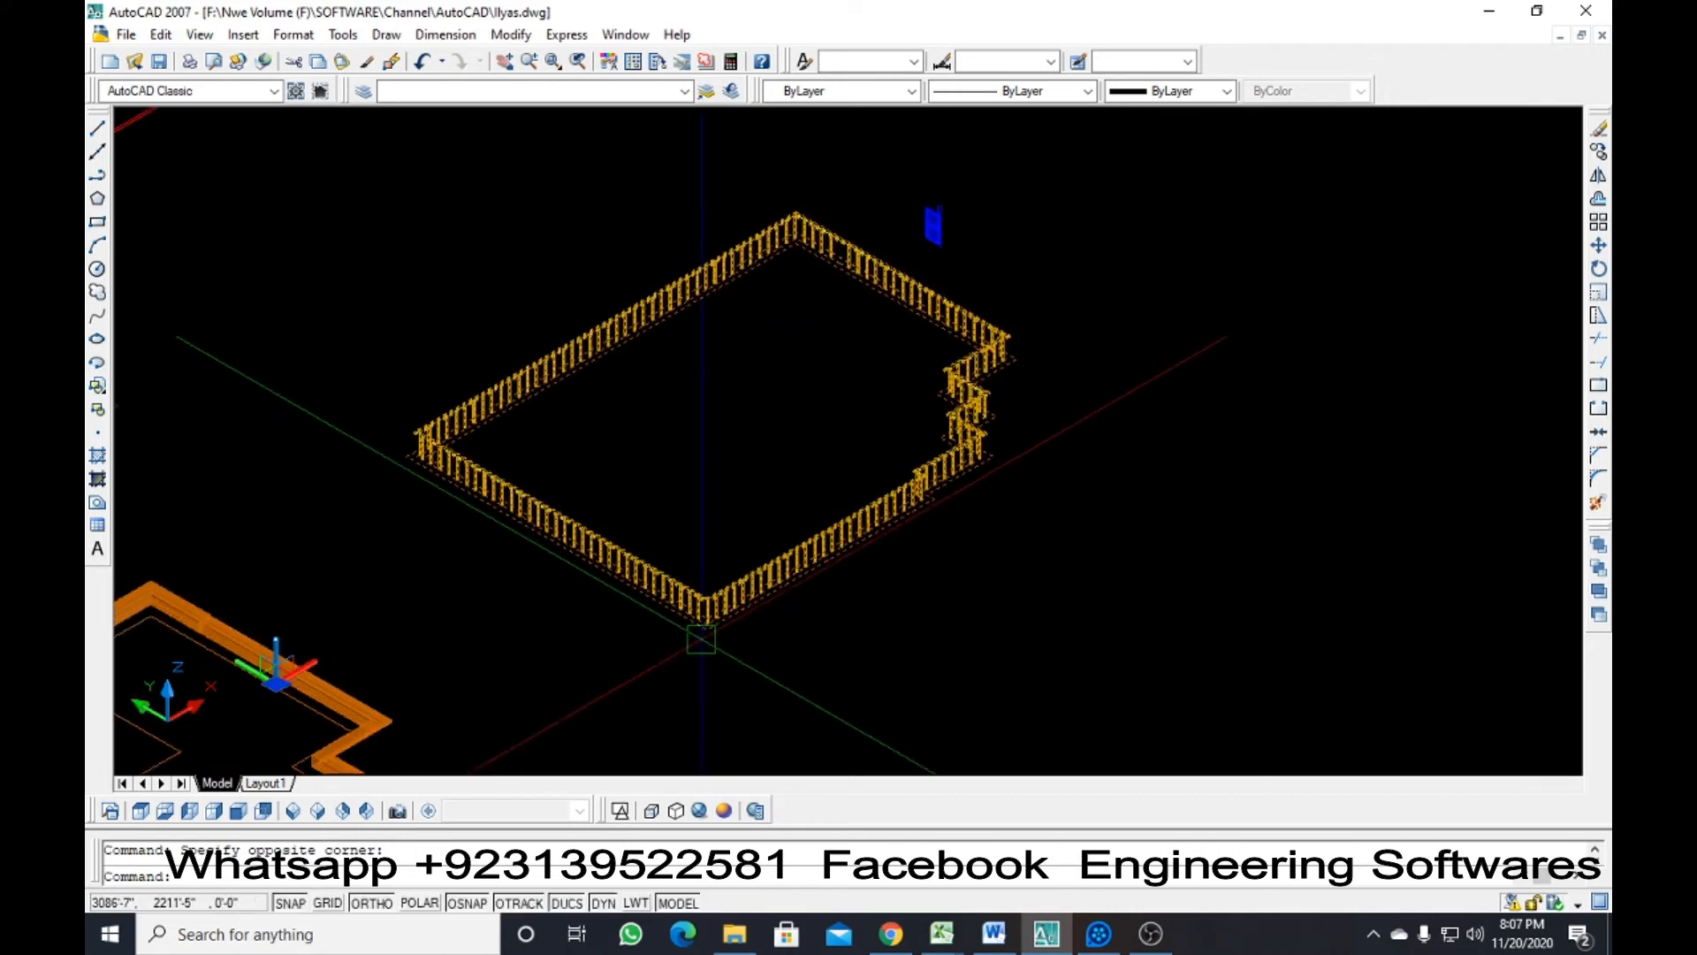
pyautogui.scroll(3, 695, 637)
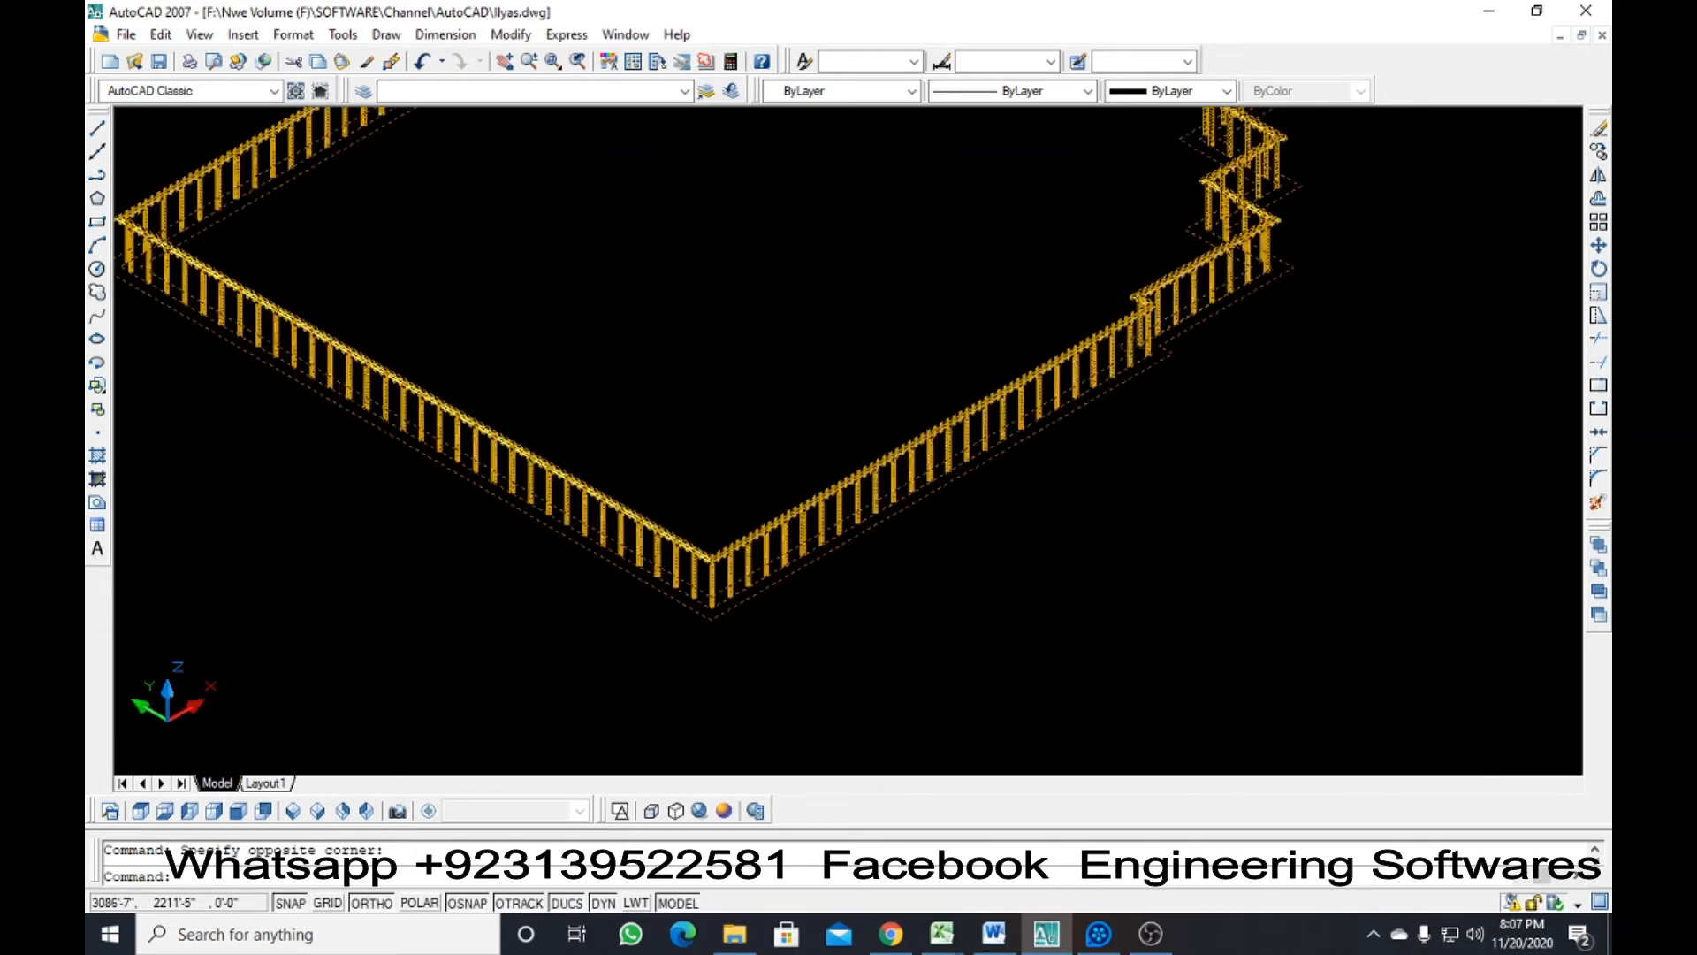
pyautogui.scroll(2, 701, 637)
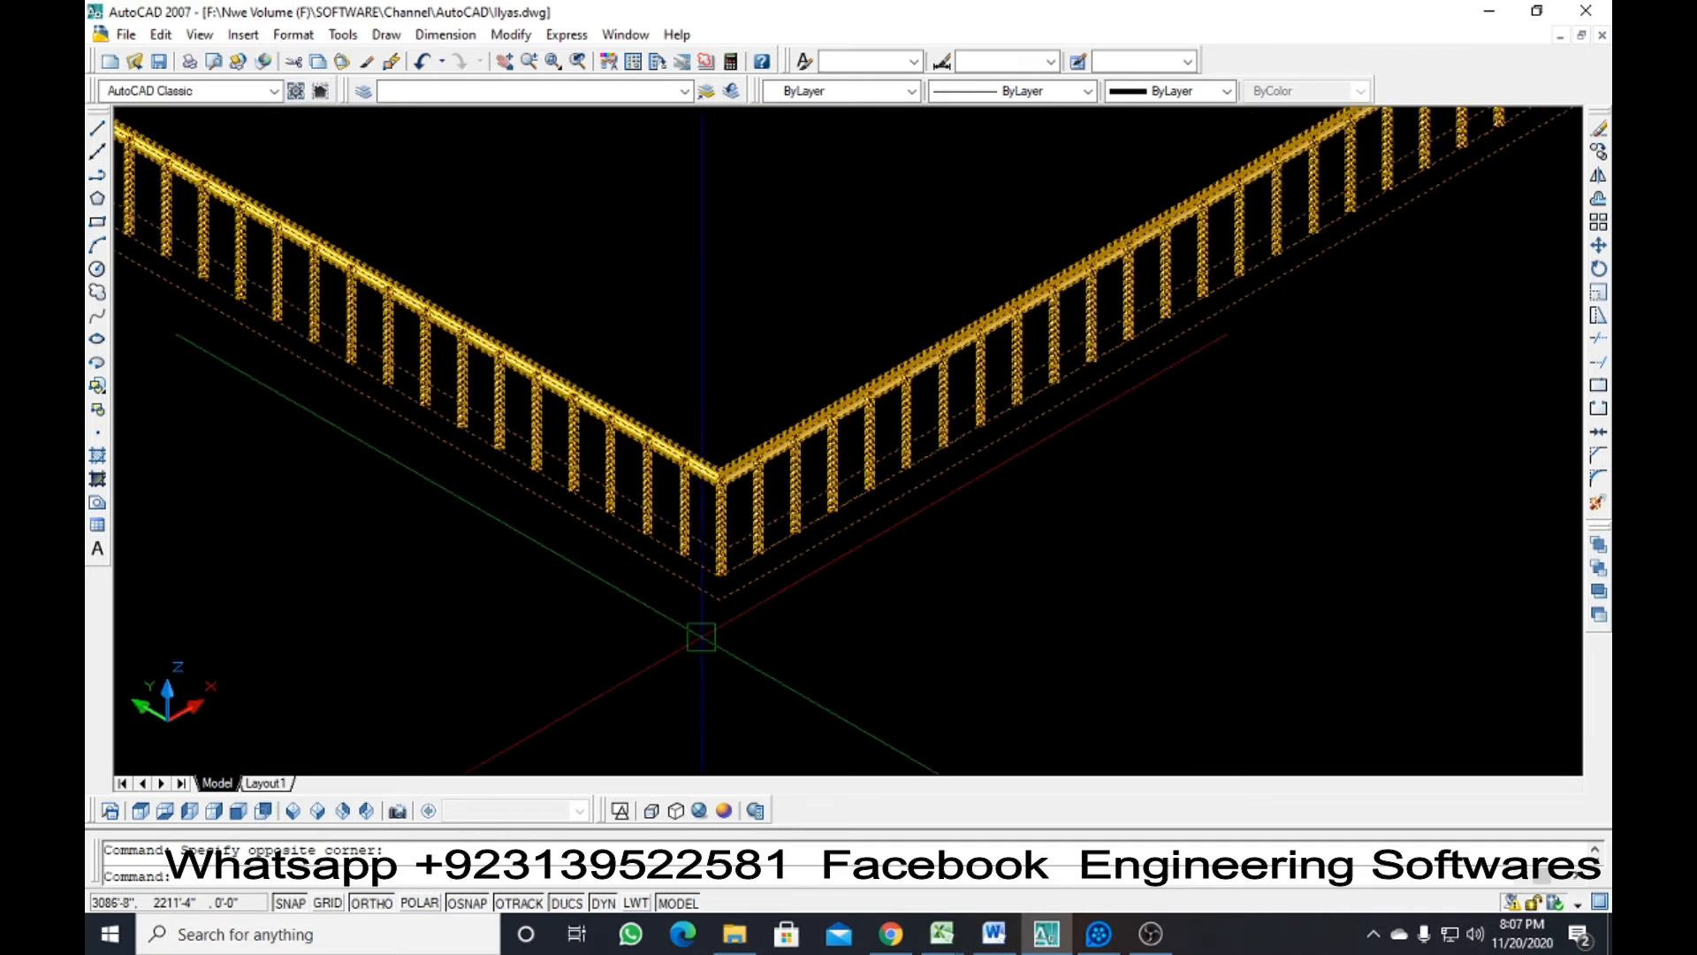
pyautogui.write('m')
pyautogui.press('Return')
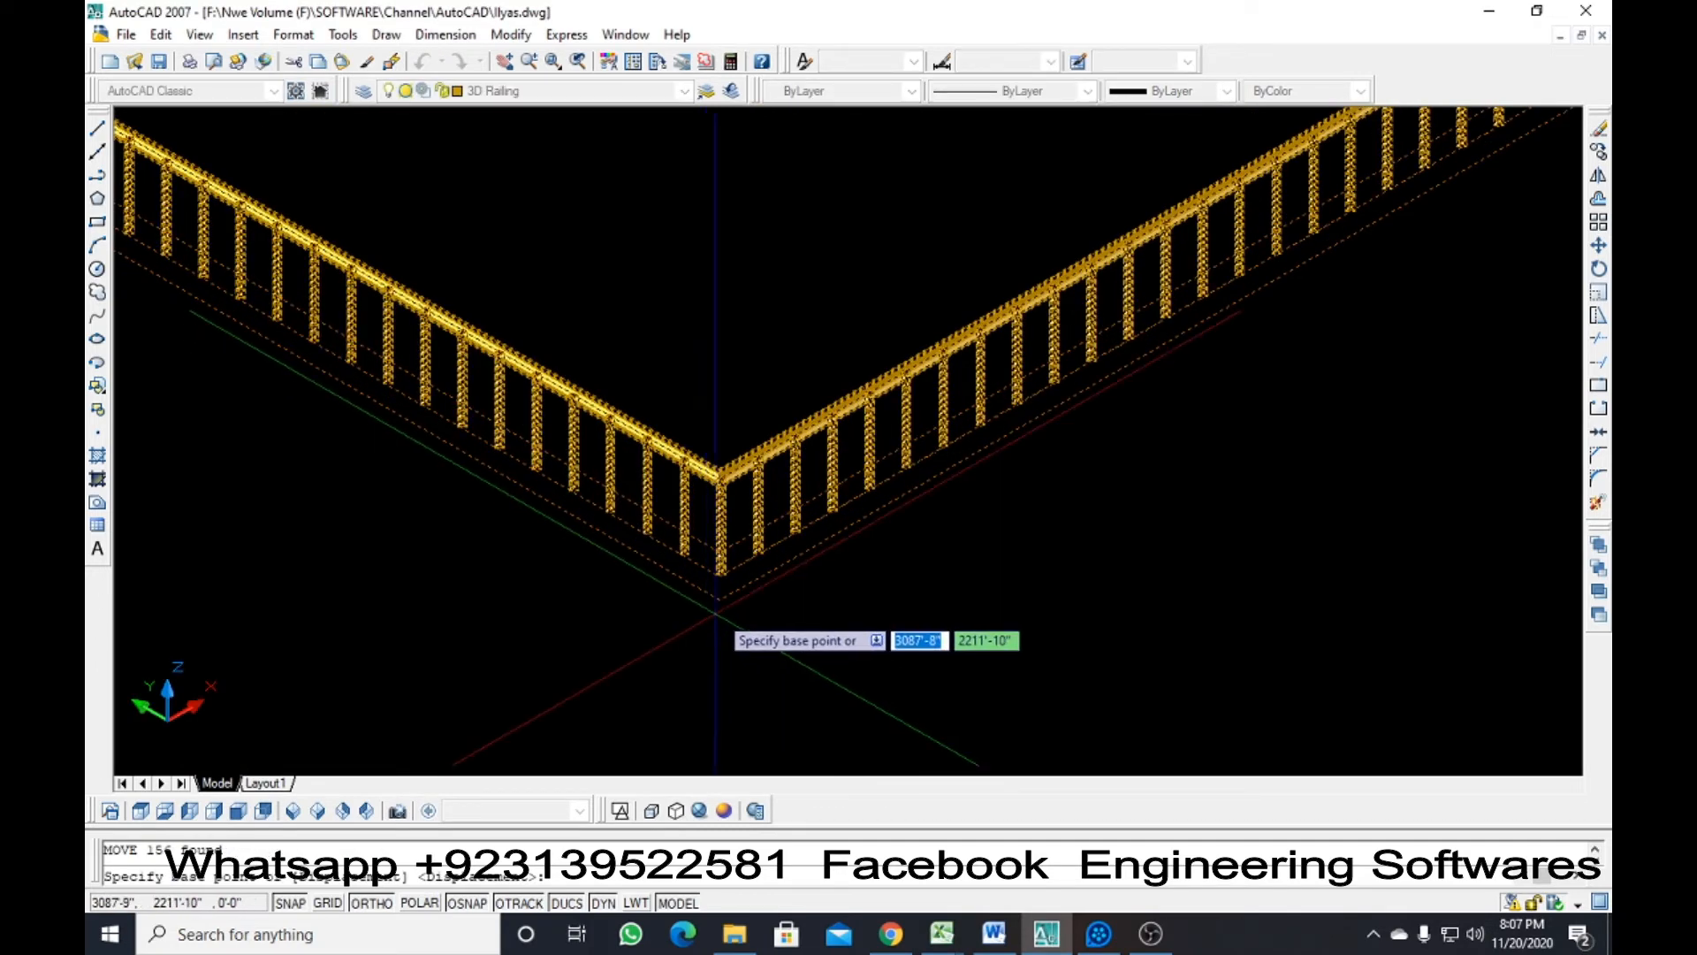
pyautogui.scroll(-2, 719, 601)
pyautogui.click(720, 601)
pyautogui.scroll(-3, 875, 632)
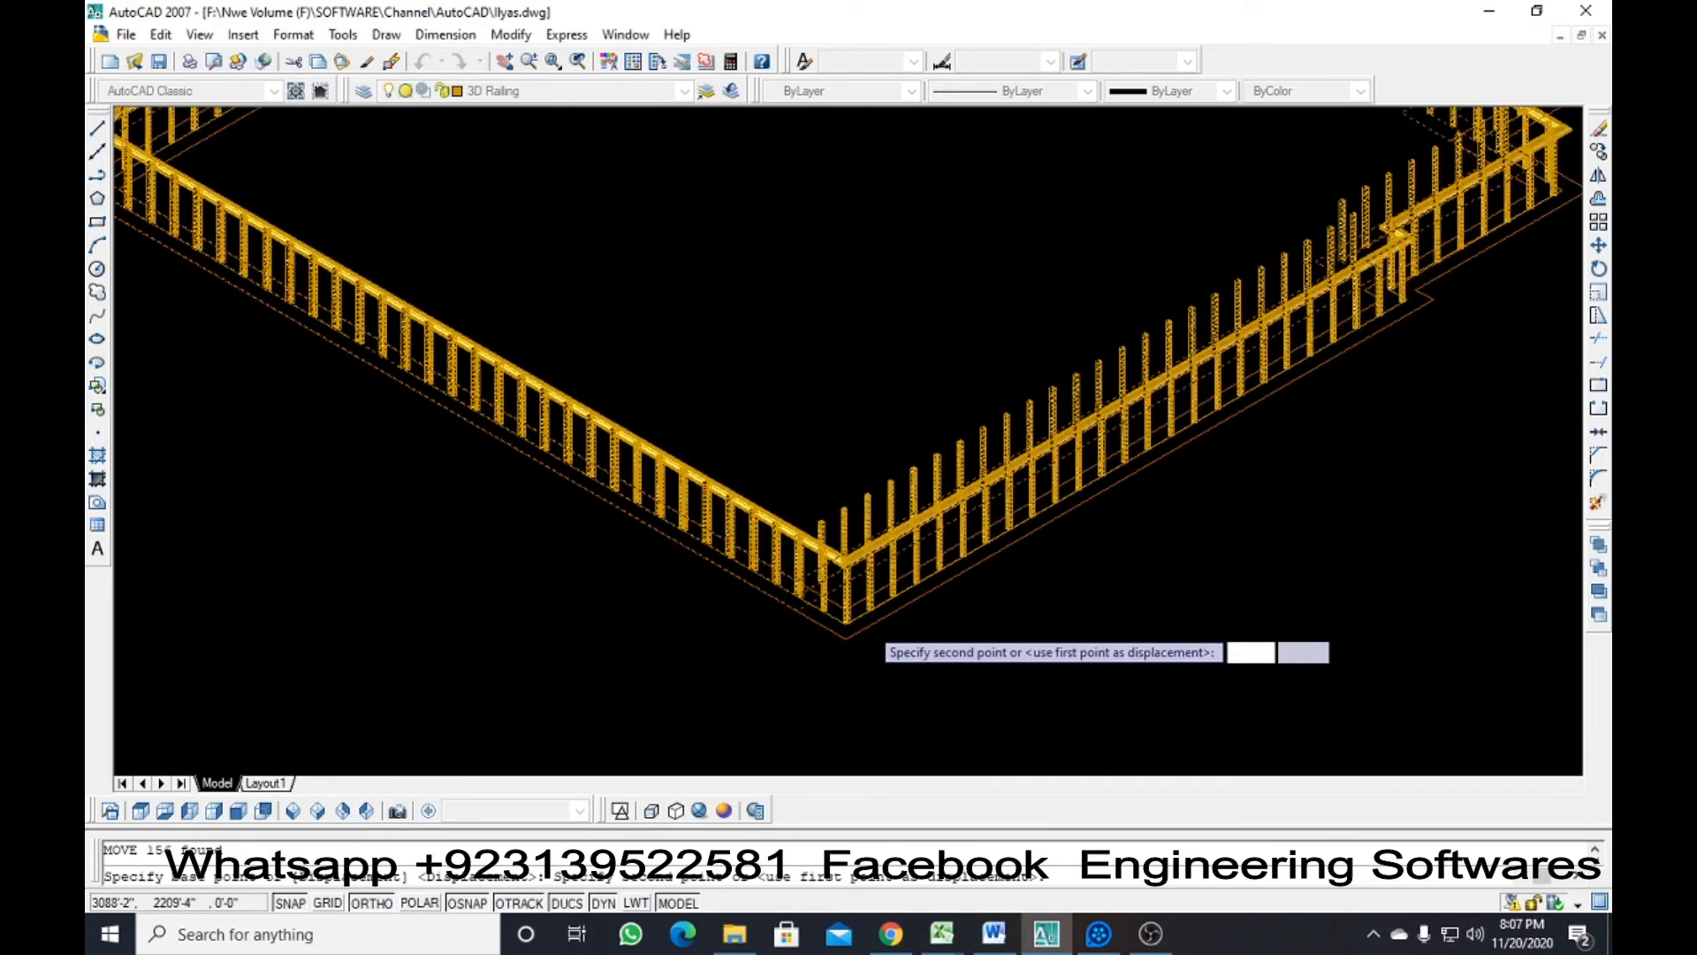
pyautogui.scroll(-2, 875, 632)
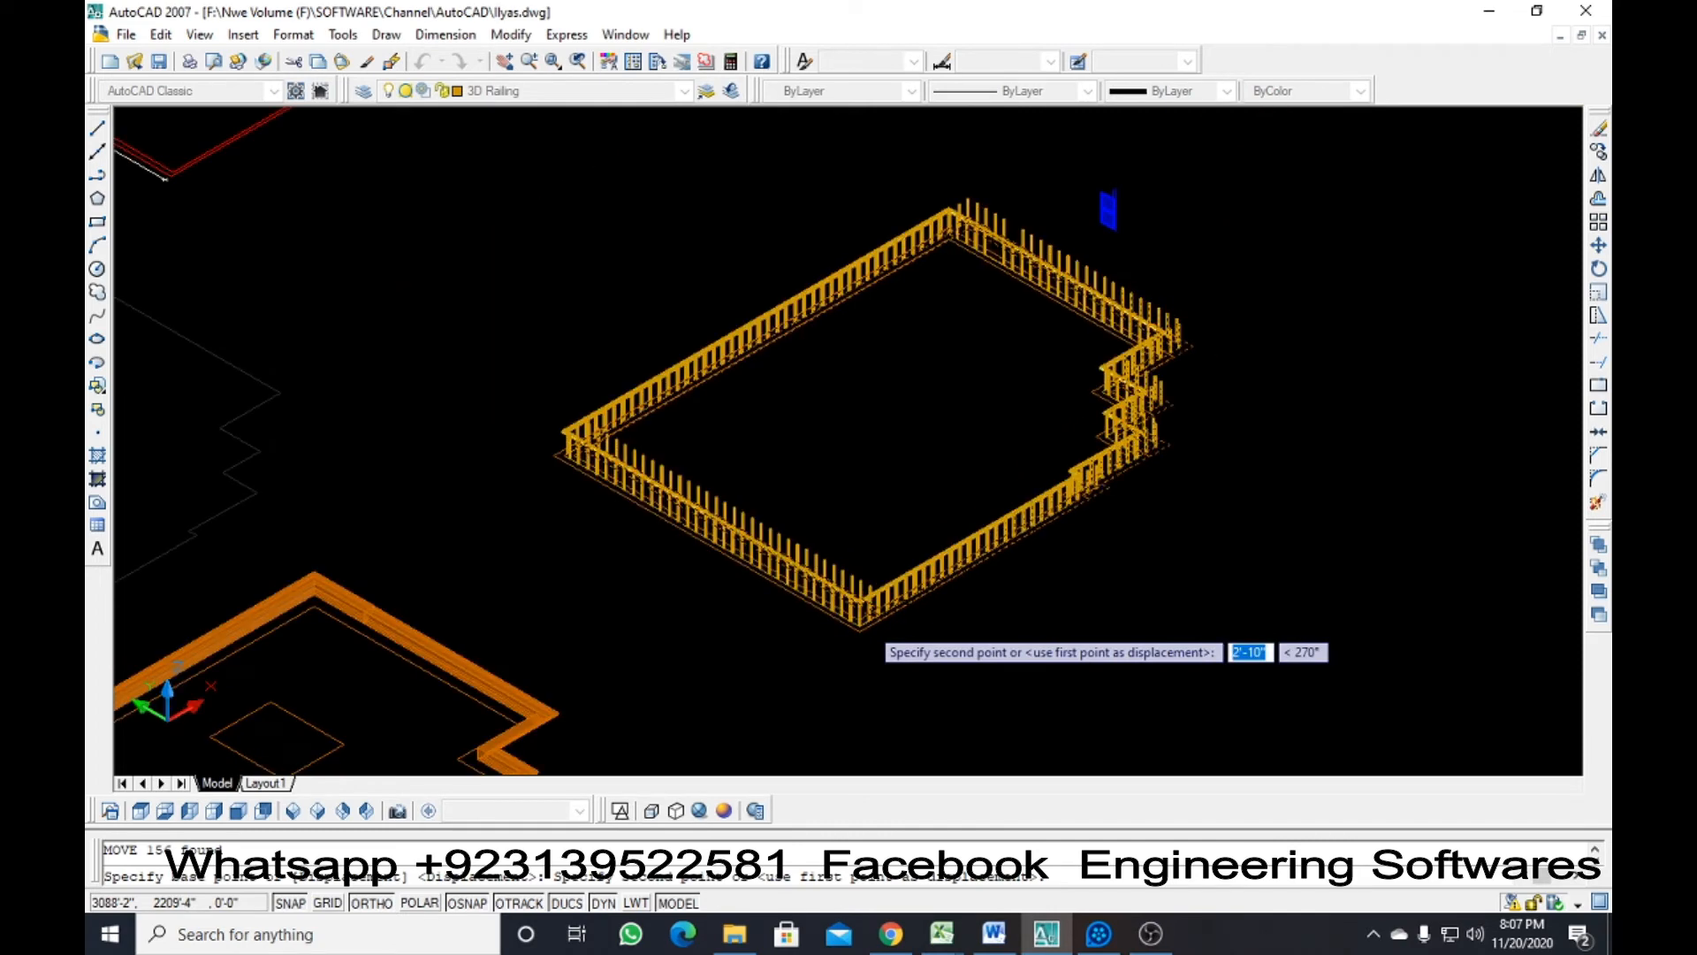
pyautogui.scroll(-2, 923, 629)
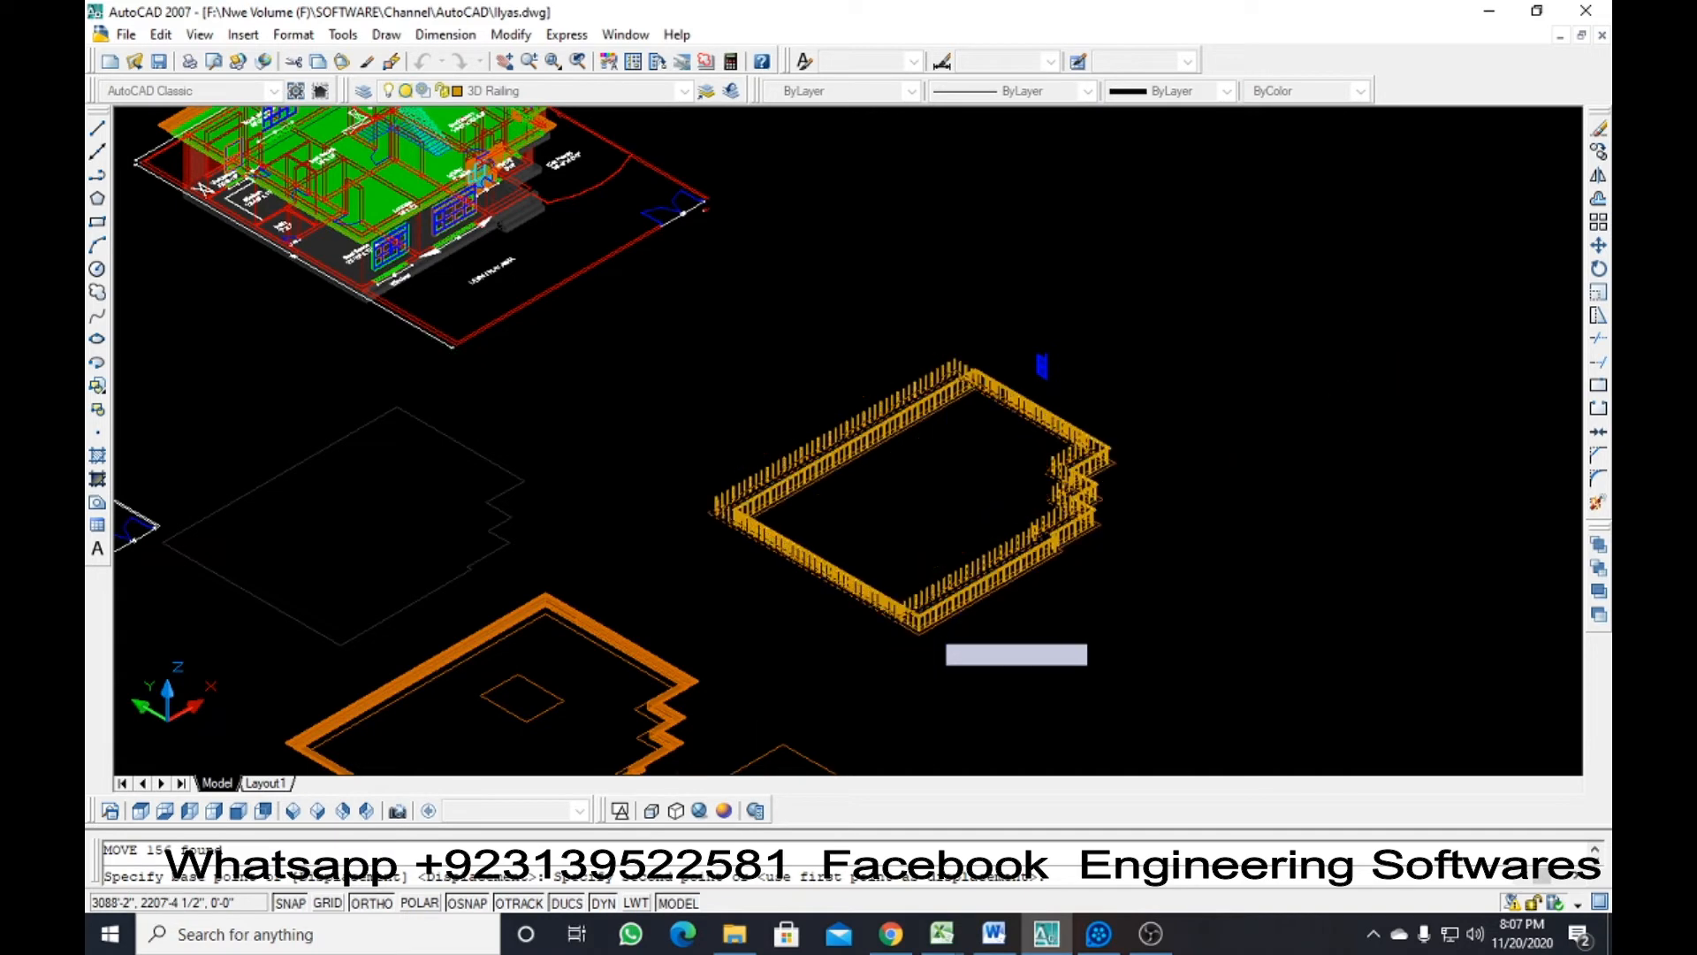
pyautogui.scroll(-2, 924, 627)
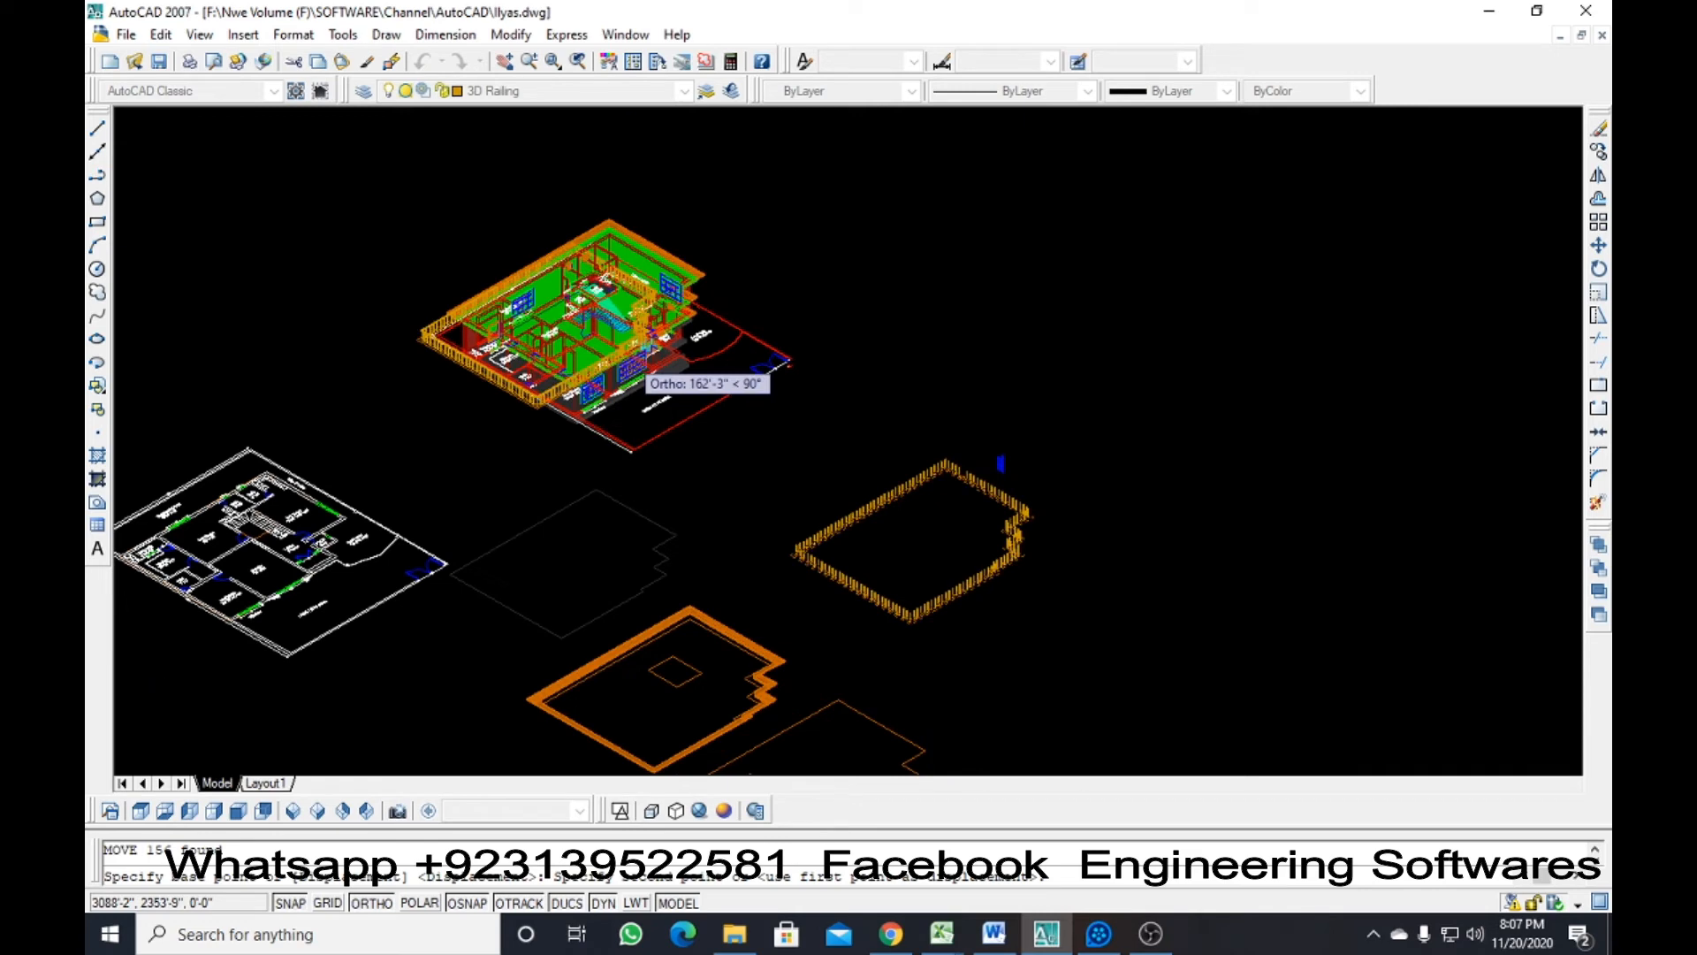
pyautogui.scroll(2, 625, 361)
pyautogui.scroll(6, 629, 370)
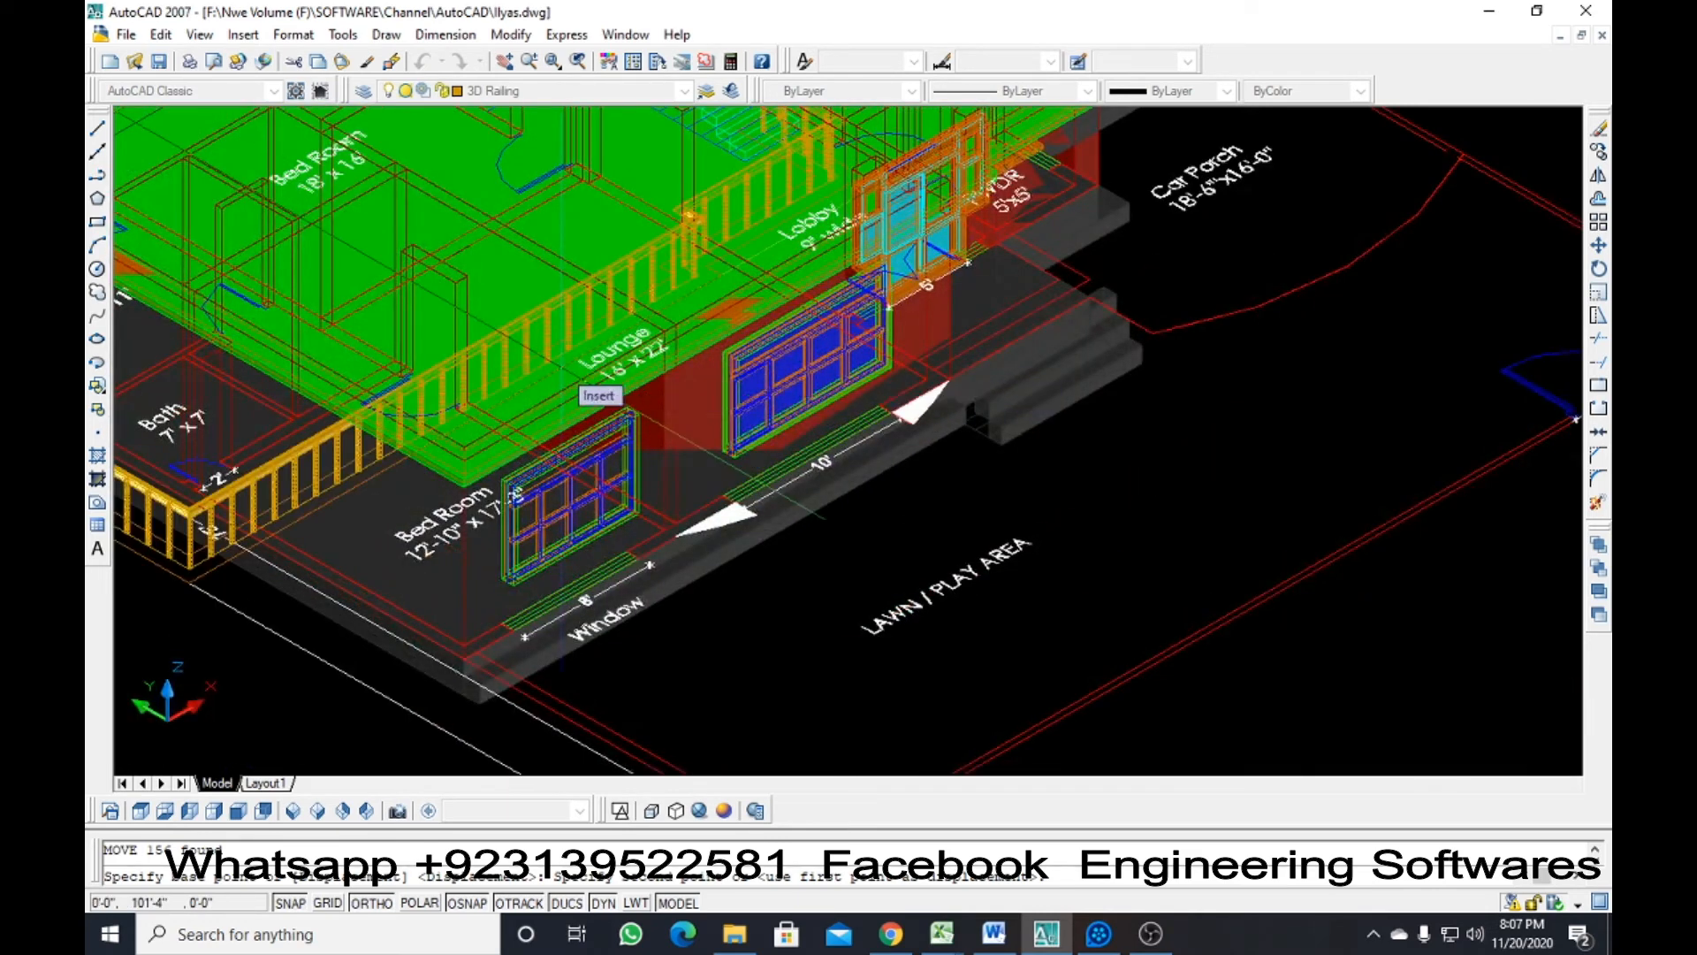
pyautogui.scroll(3, 469, 460)
pyautogui.scroll(2, 477, 467)
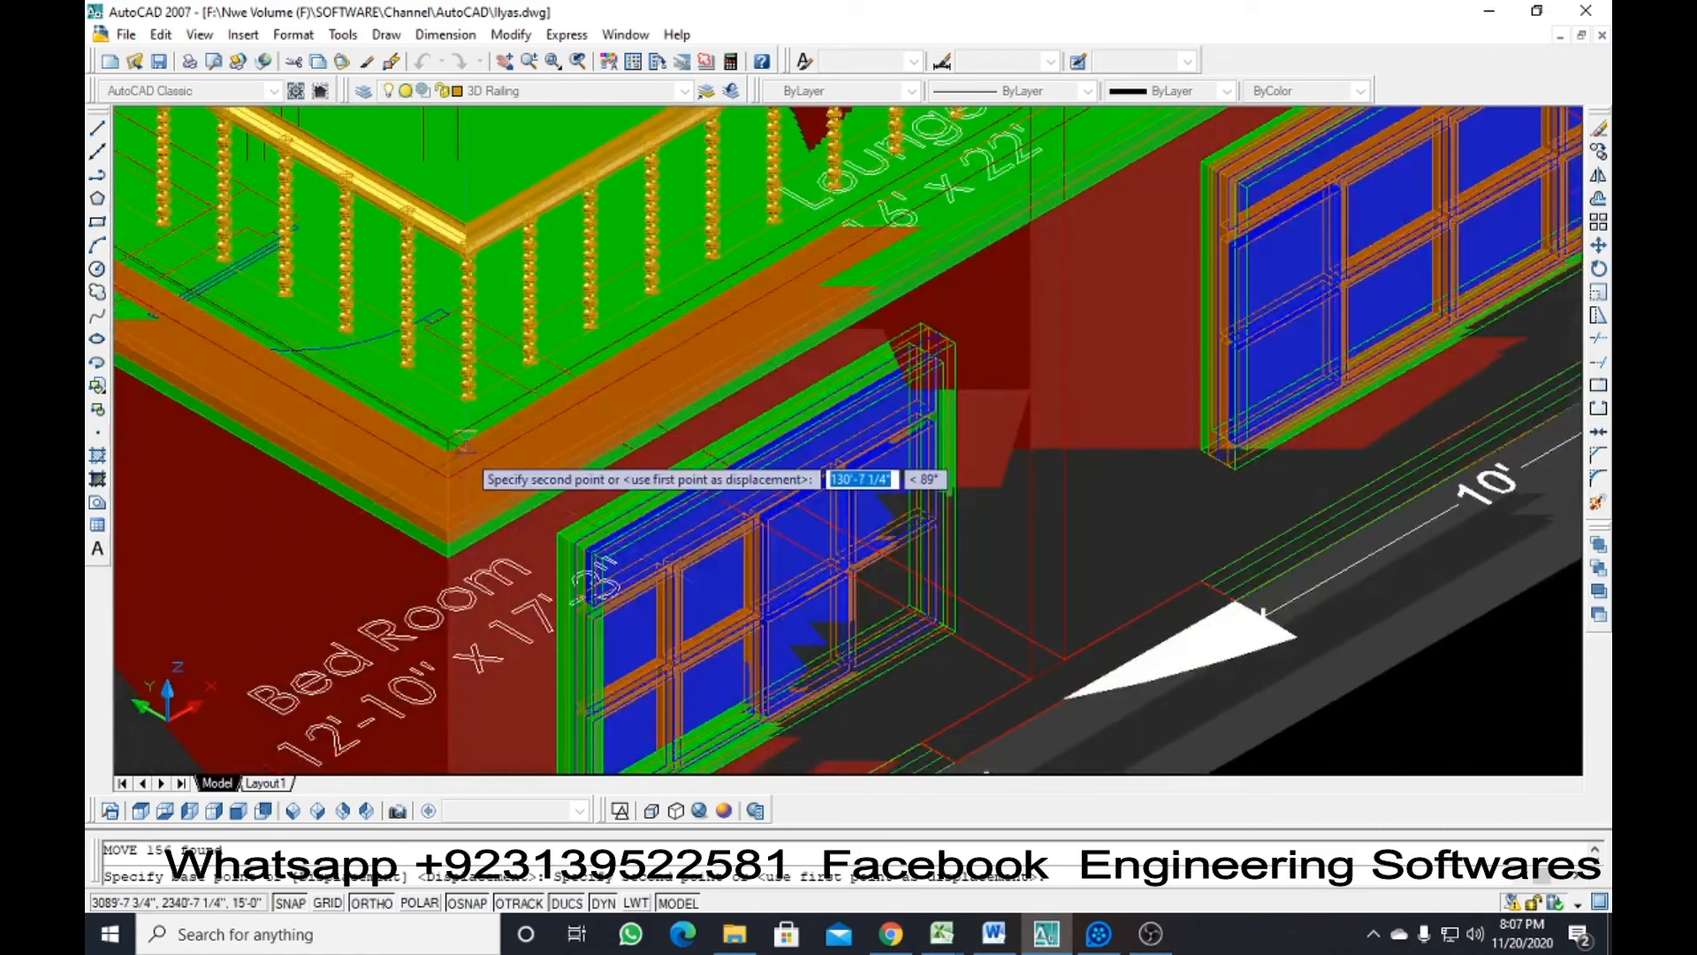
pyautogui.scroll(2, 472, 477)
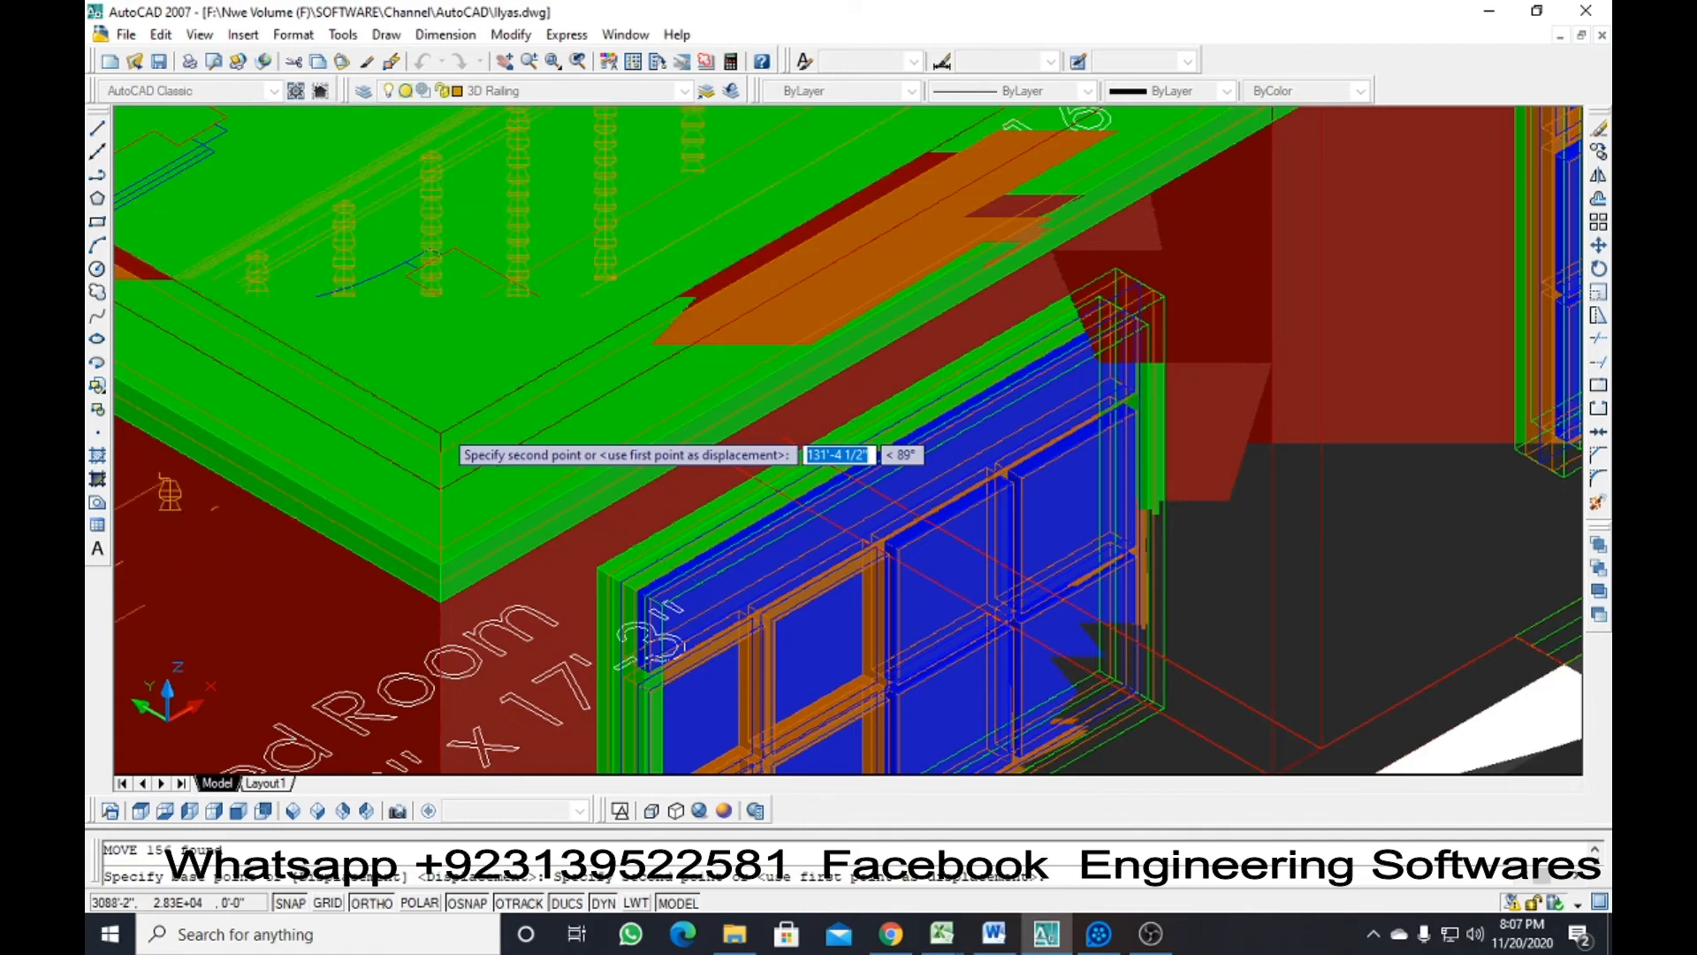
pyautogui.click(440, 433)
pyautogui.scroll(-5, 440, 433)
pyautogui.scroll(-4, 672, 489)
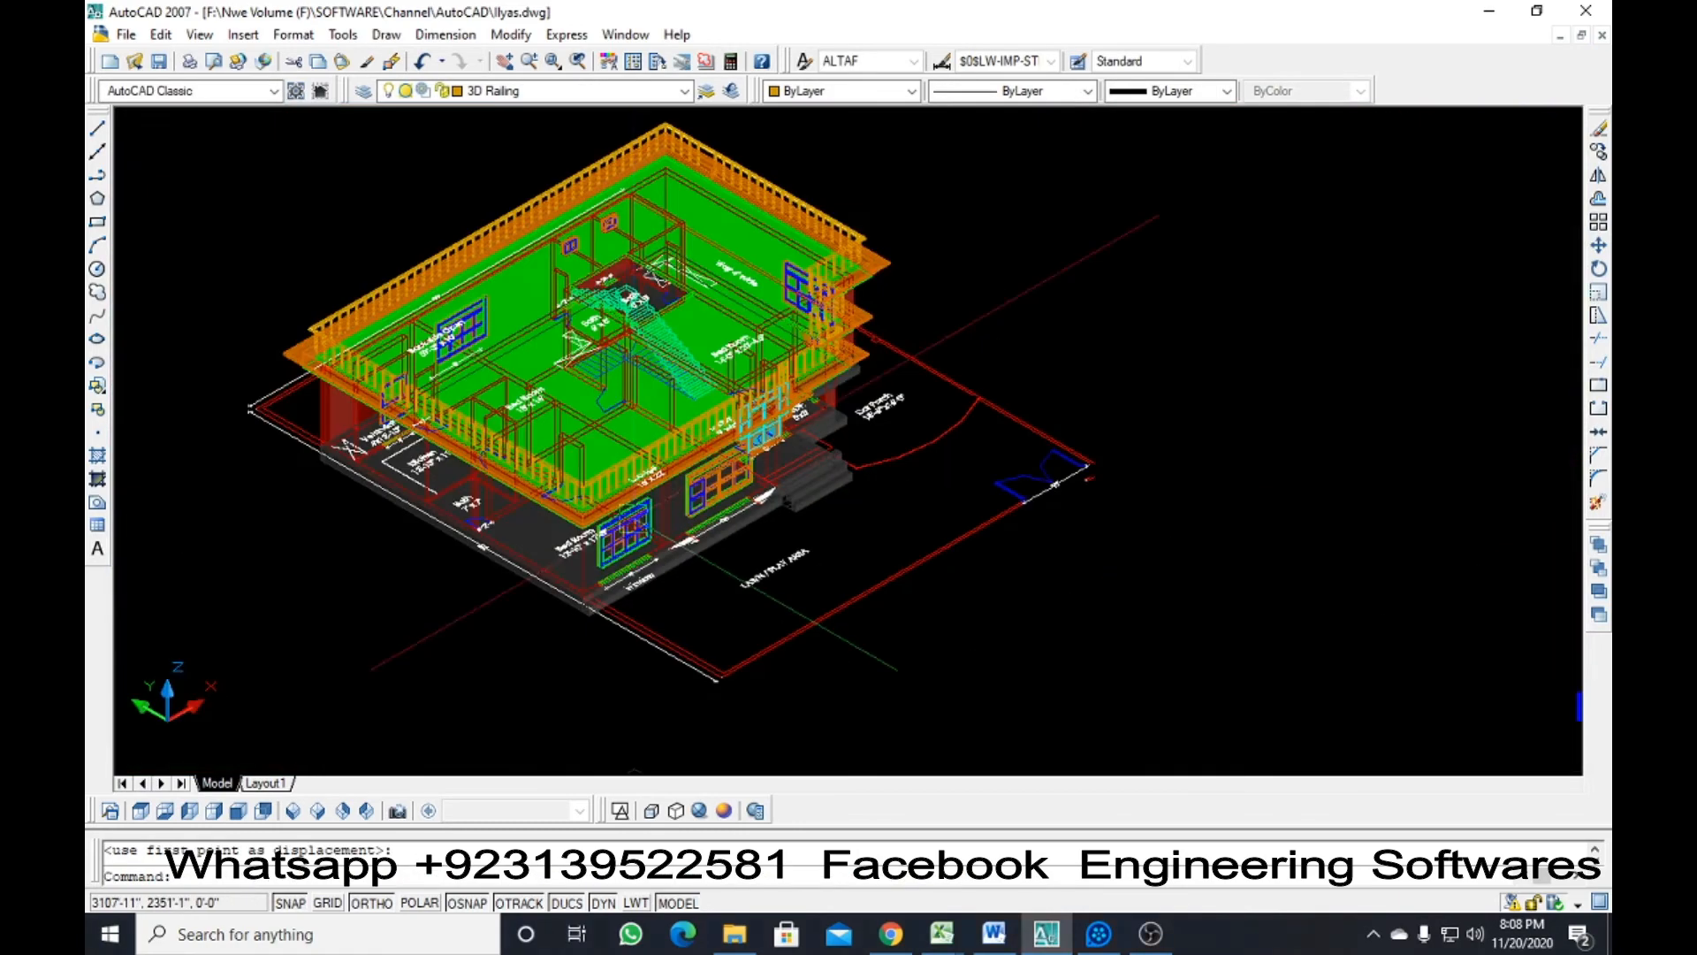
pyautogui.press('Escape')
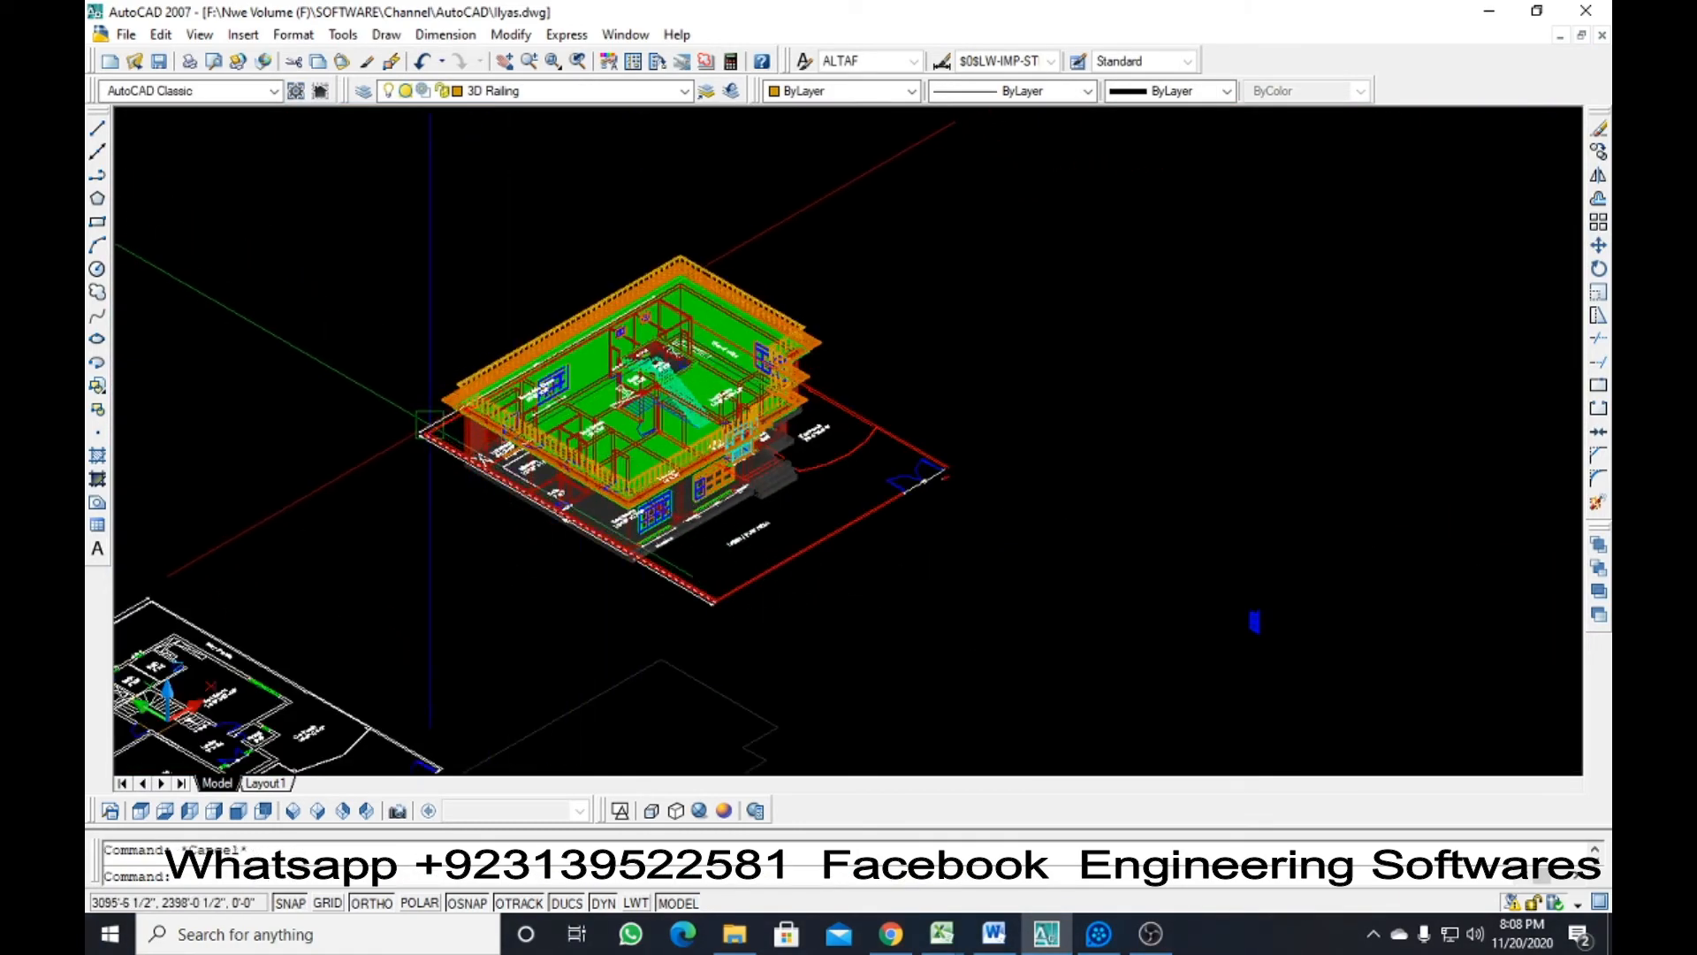
# Apply the SHADE command to the house model and inspect the railing along the roof edges
pyautogui.scroll(3, 593, 416)
pyautogui.write('shade')
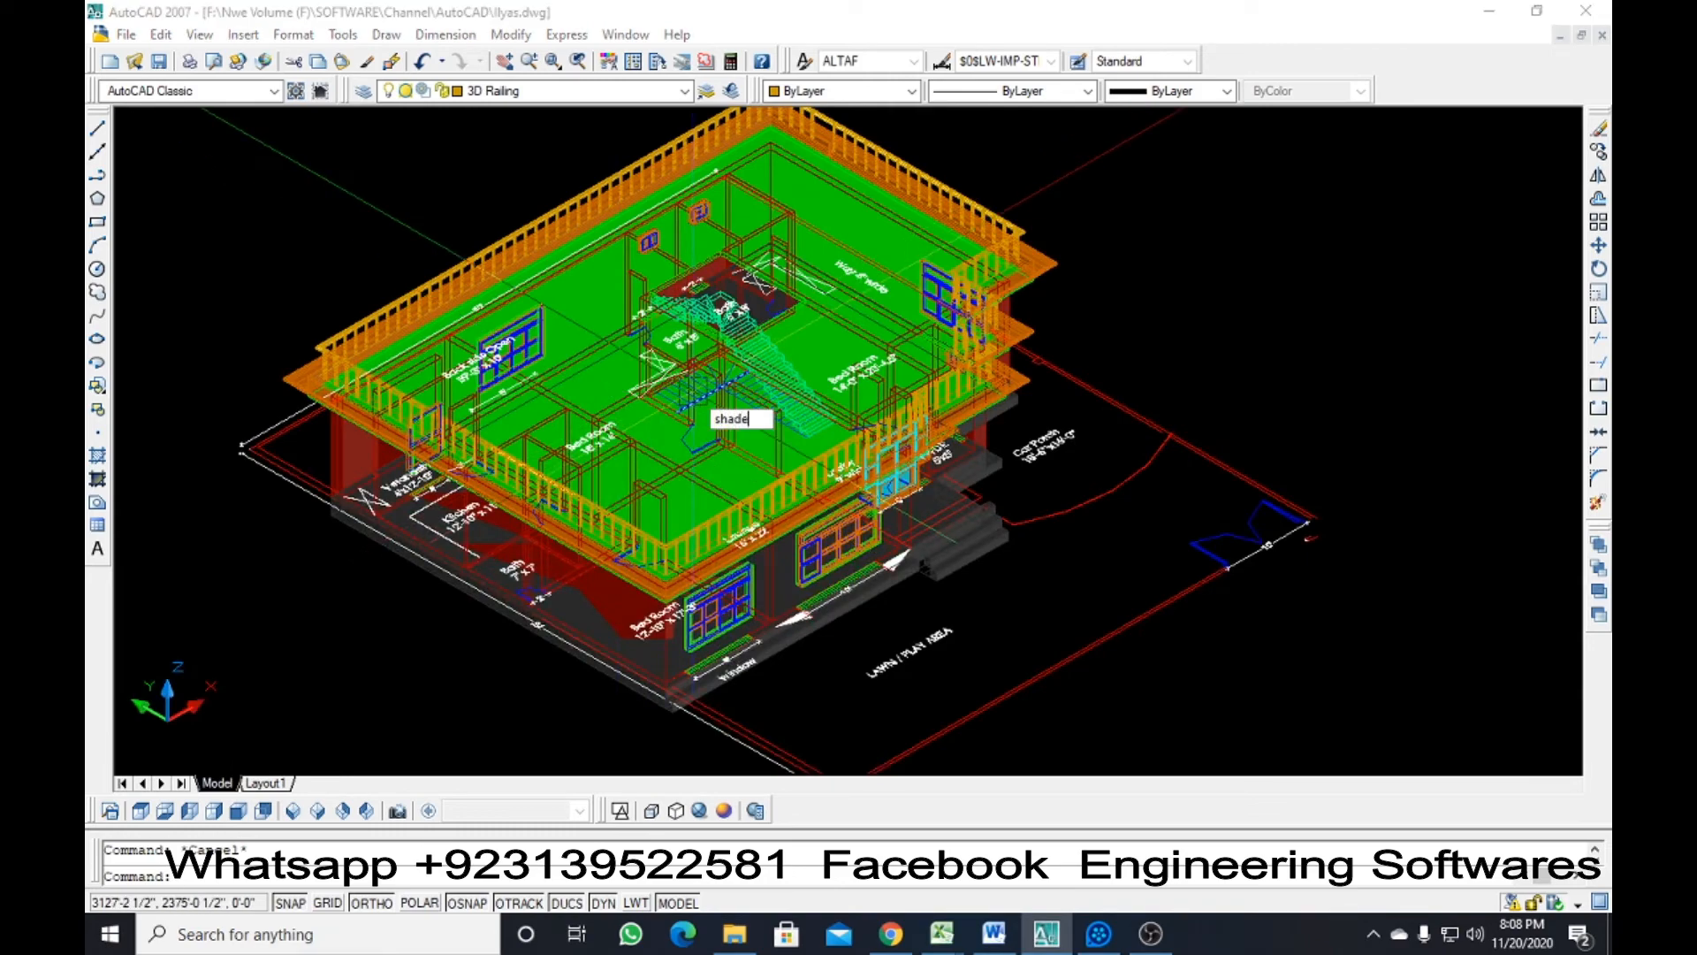
pyautogui.press('Return')
pyautogui.press('Escape')
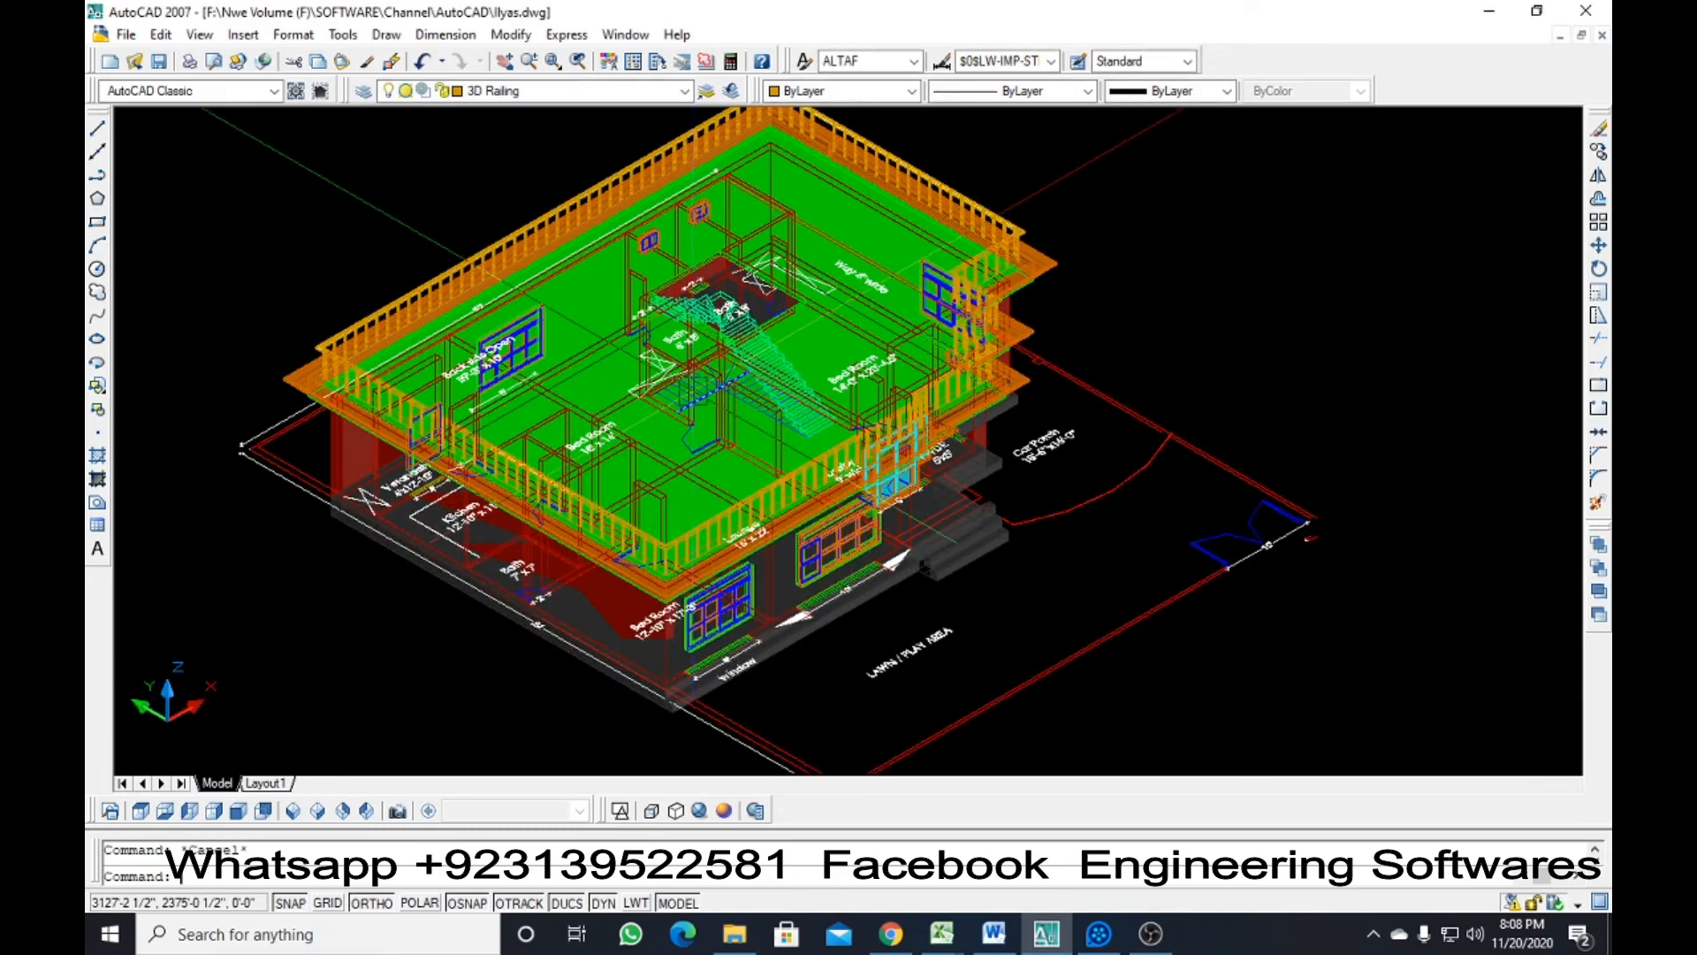
pyautogui.scroll(5, 327, 424)
pyautogui.scroll(4, 275, 361)
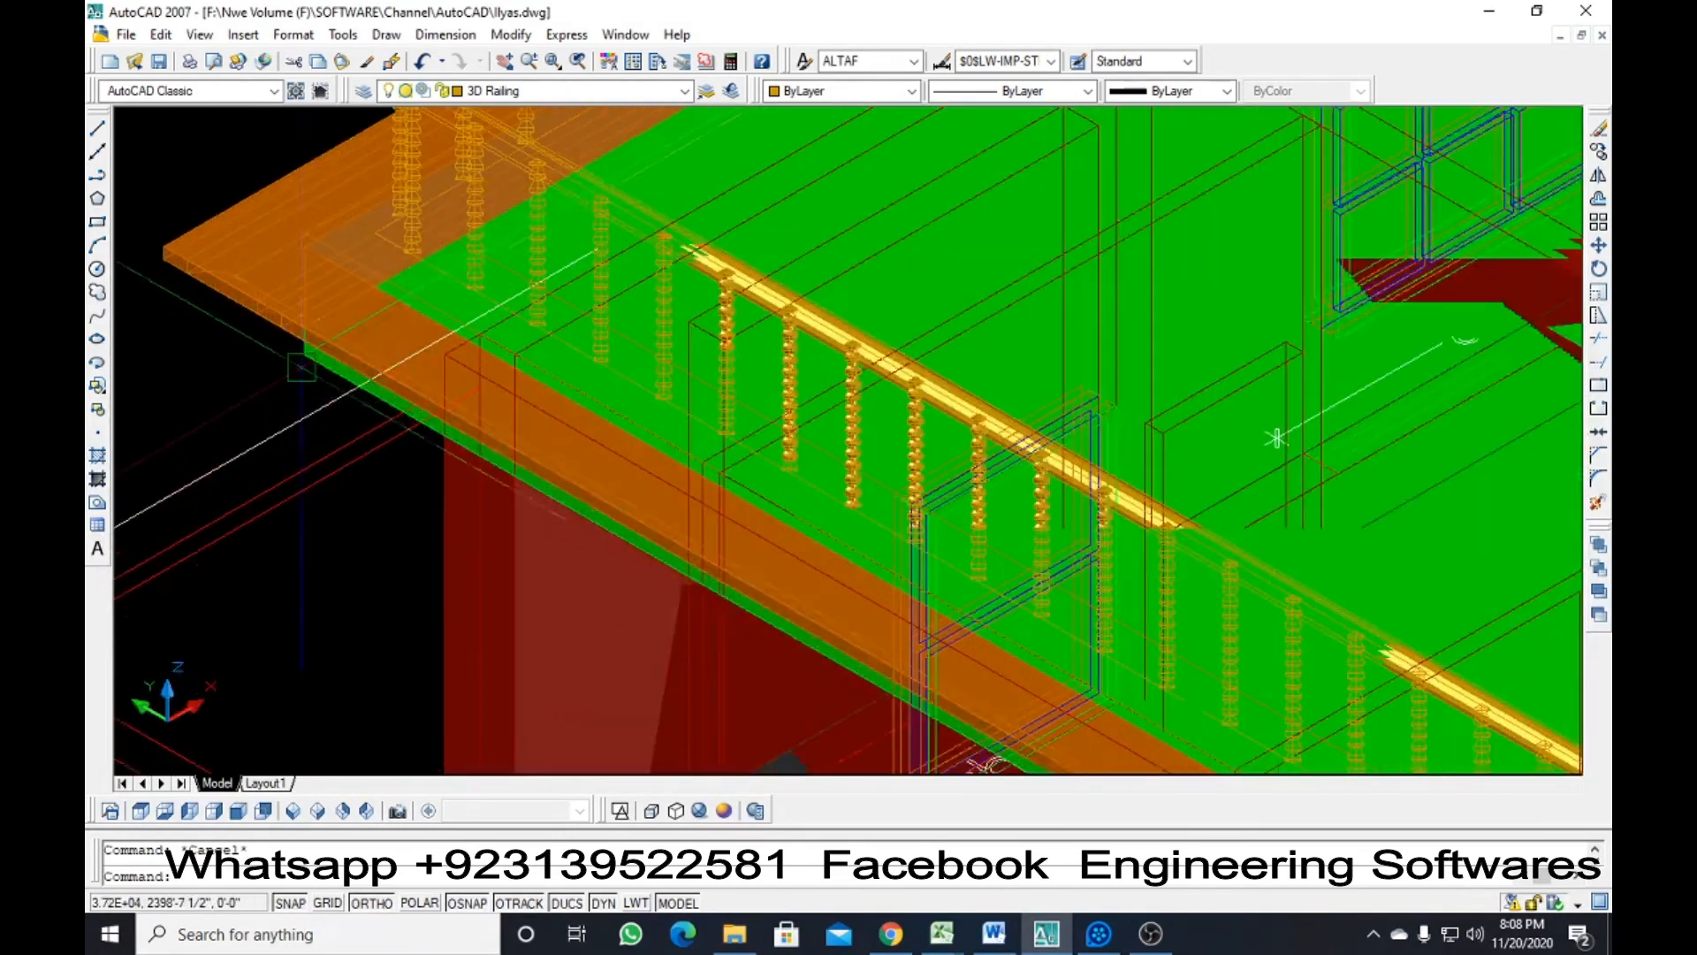
pyautogui.scroll(-6, 275, 360)
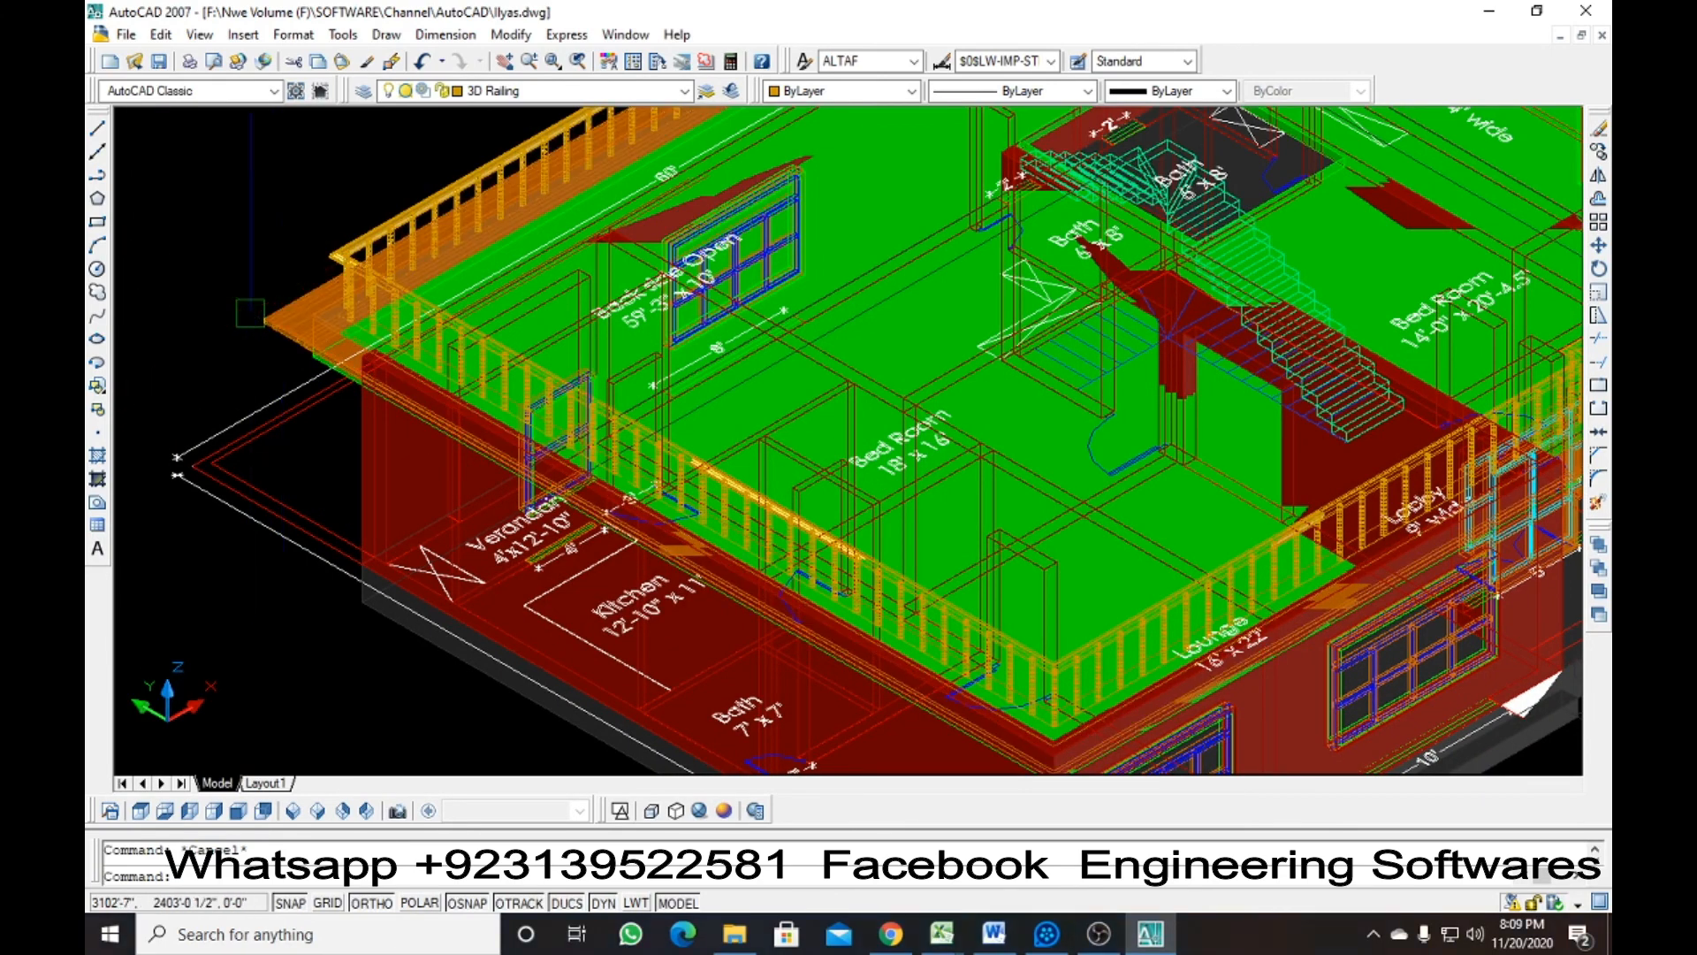
pyautogui.scroll(-6, 250, 313)
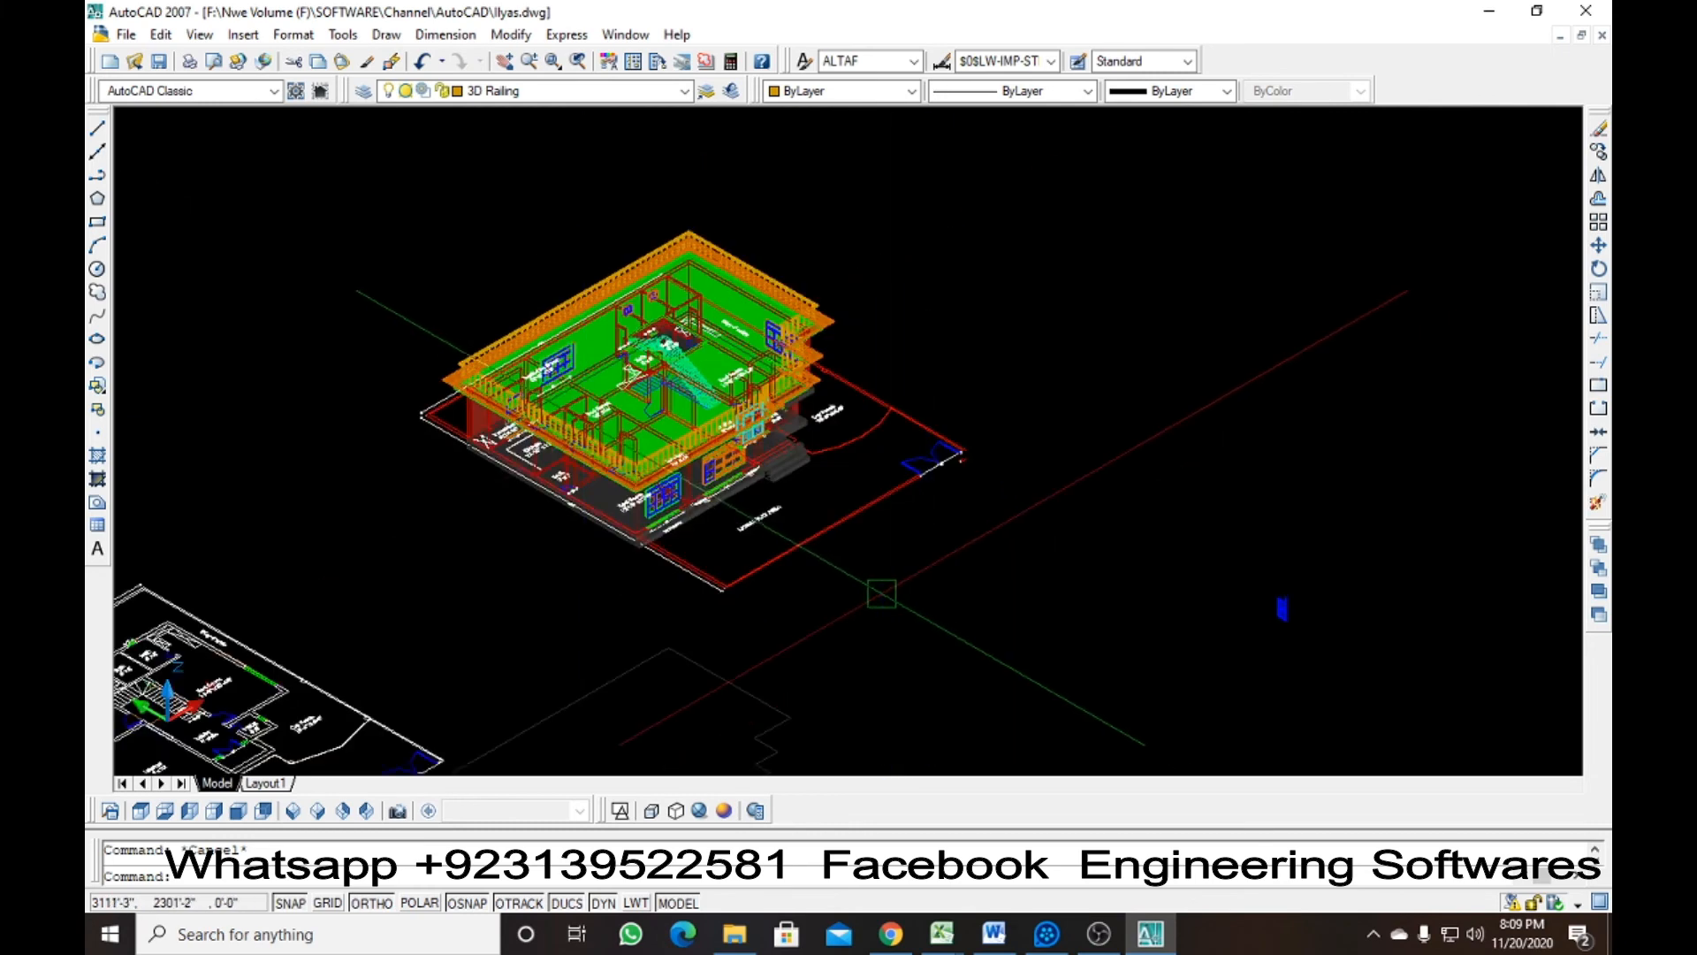
pyautogui.moveTo(882, 593); pyautogui.dragTo(705, 428, button='middle')
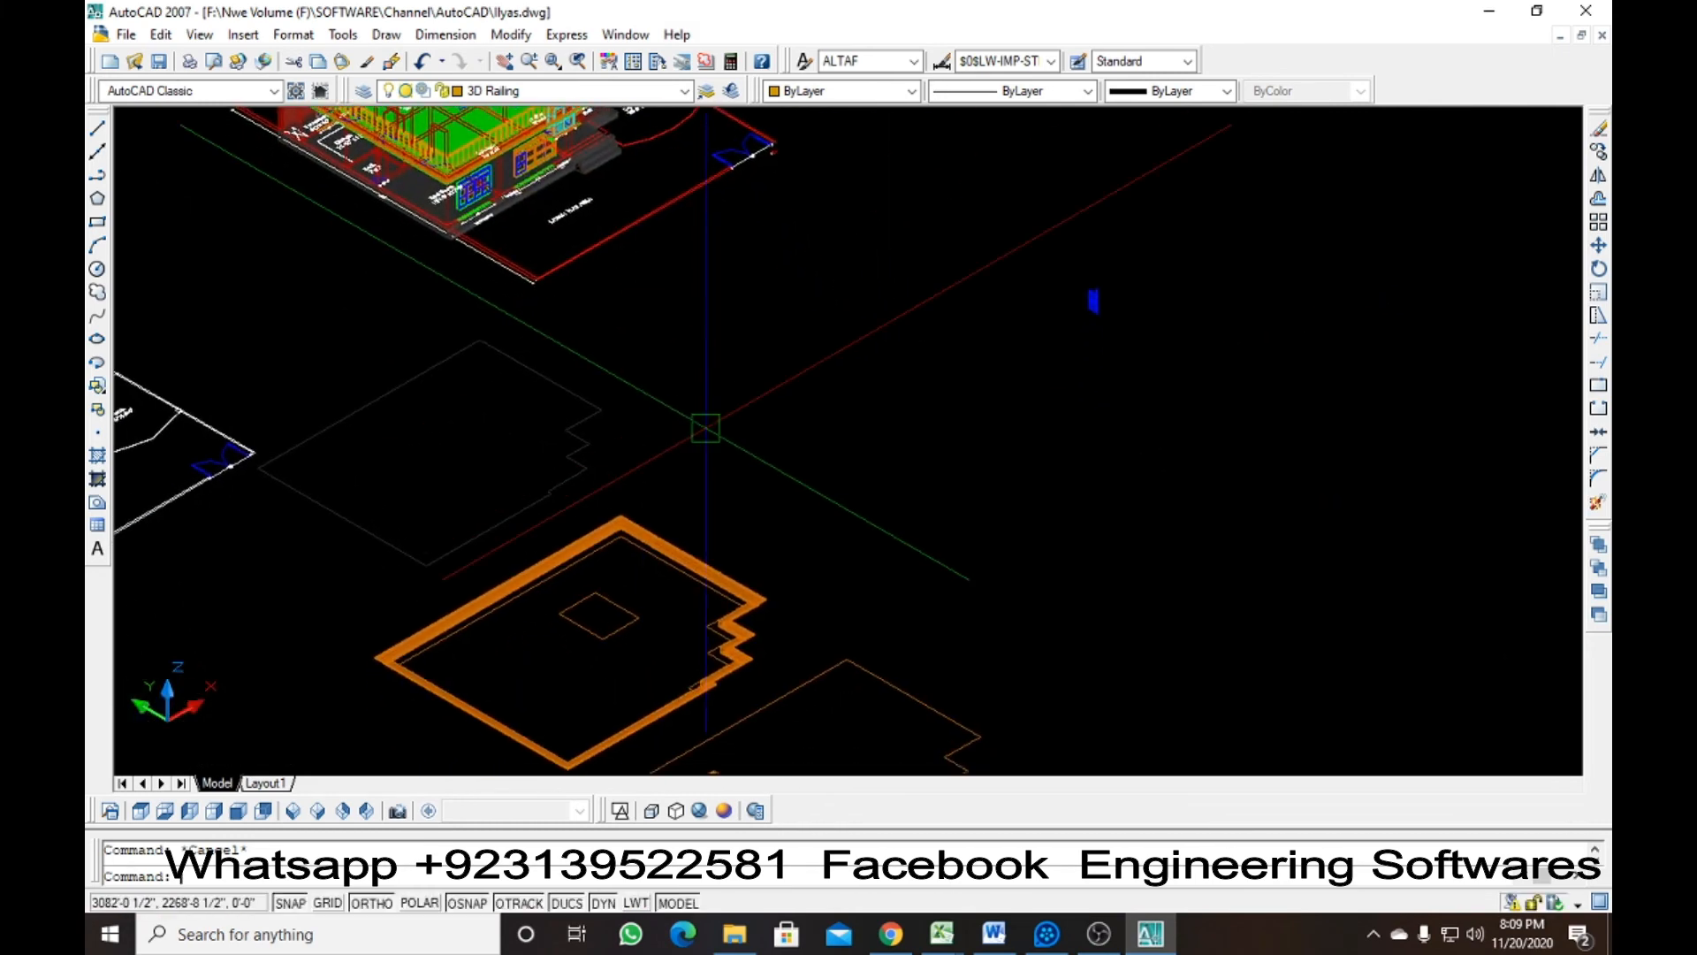
# Undo the latest view changes and the SHADE command, and redo one action
pyautogui.hotkey('ctrl', 'z')
pyautogui.hotkey('ctrl', 'z')
pyautogui.hotkey('ctrl', 'z')
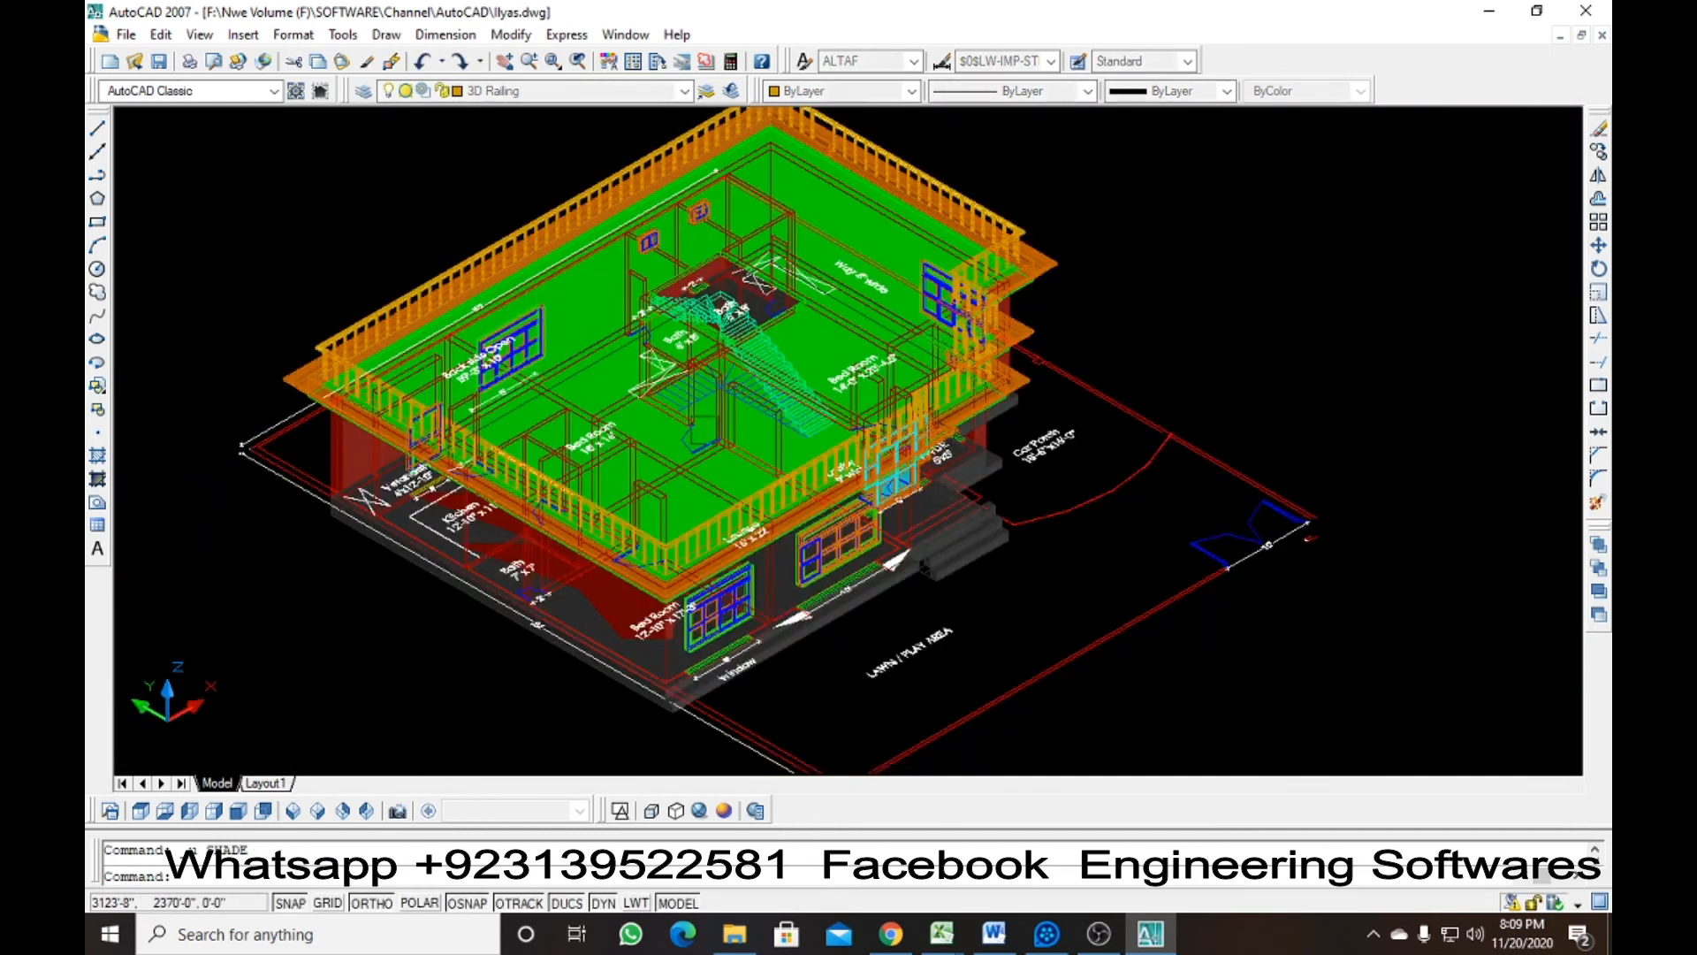
pyautogui.hotkey('ctrl', 'y')
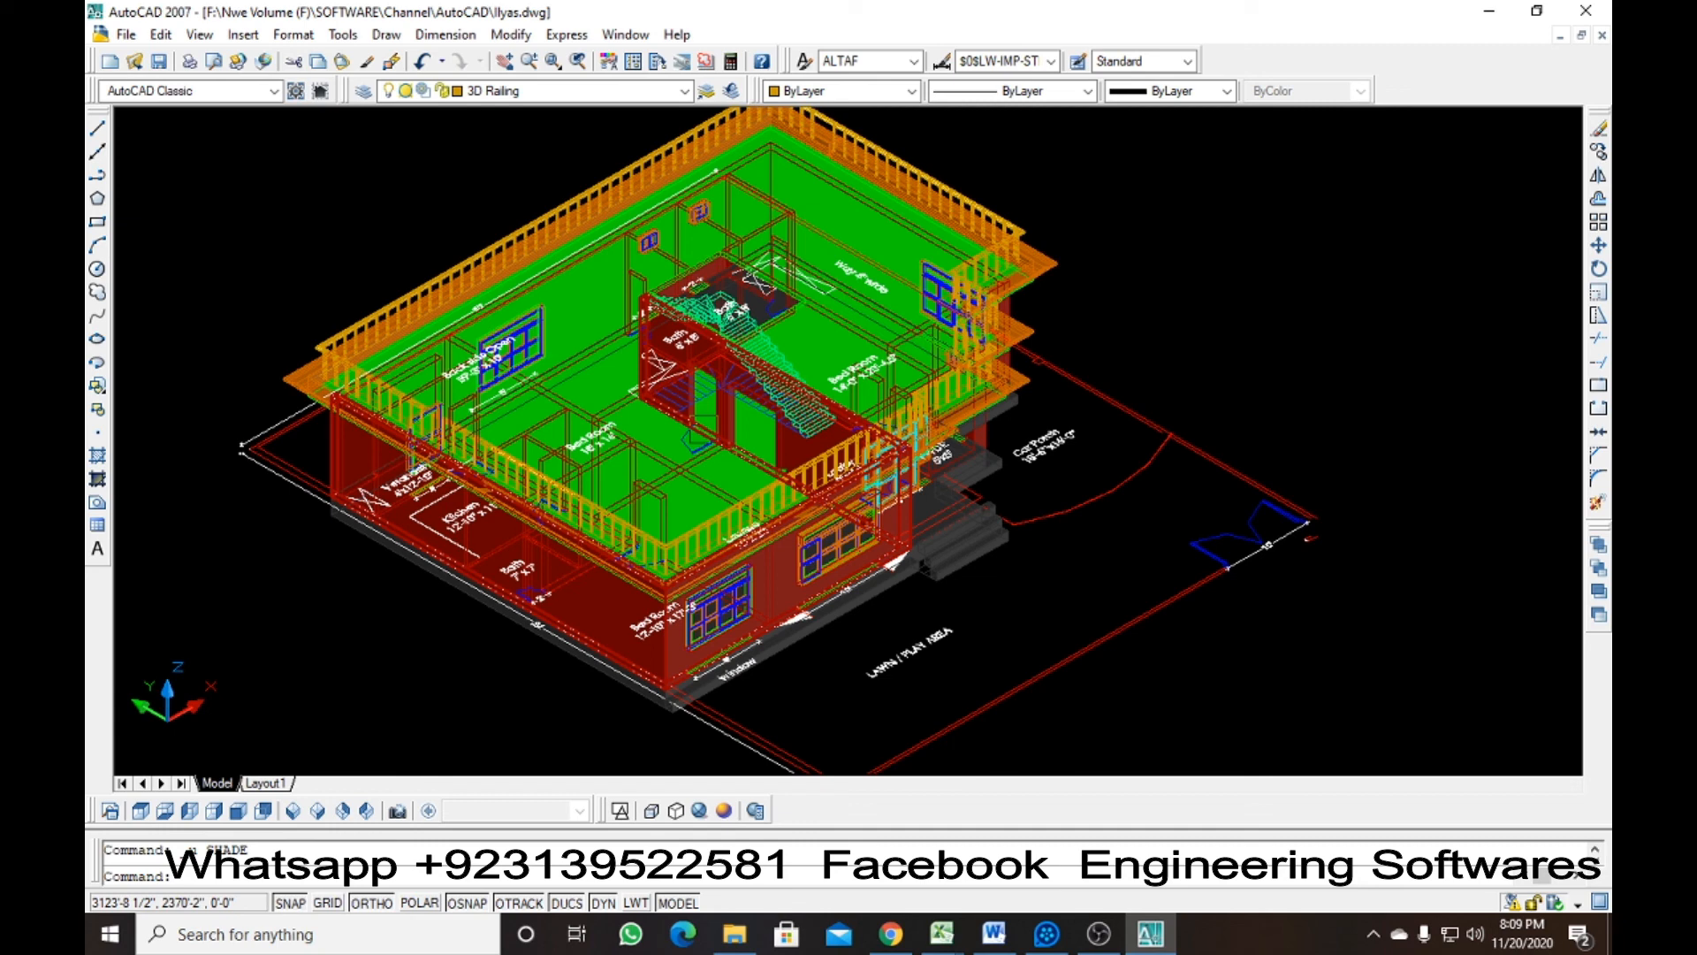
pyautogui.click(1091, 950)
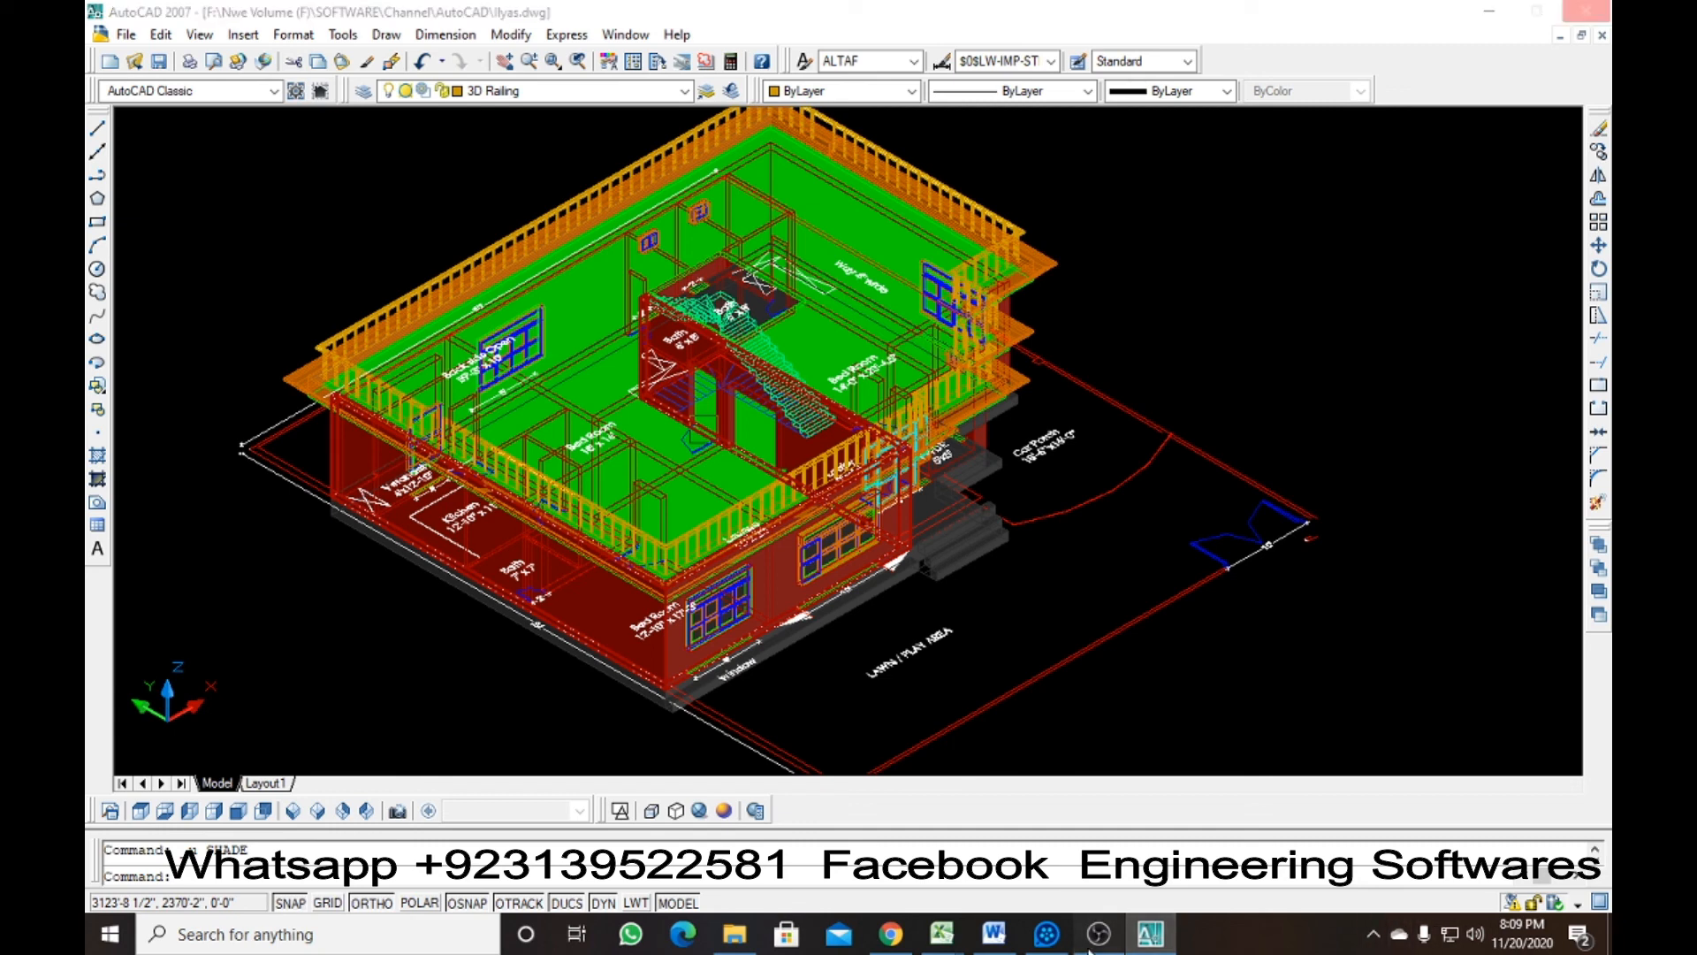
pyautogui.click(1127, 778)
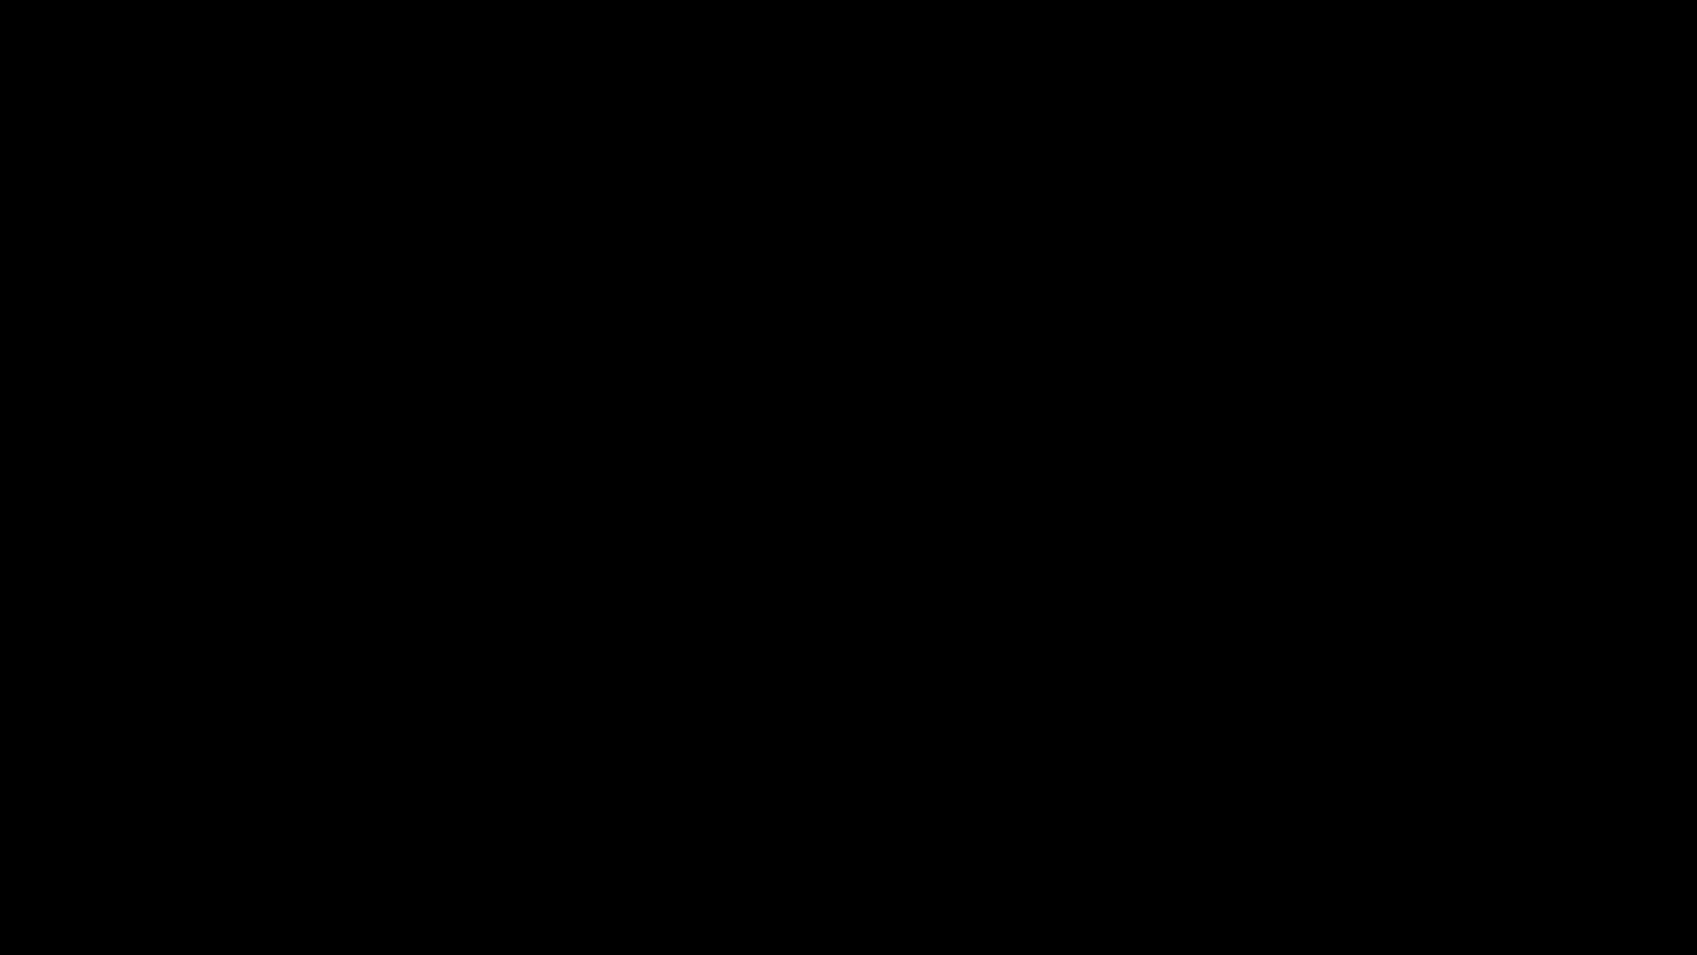